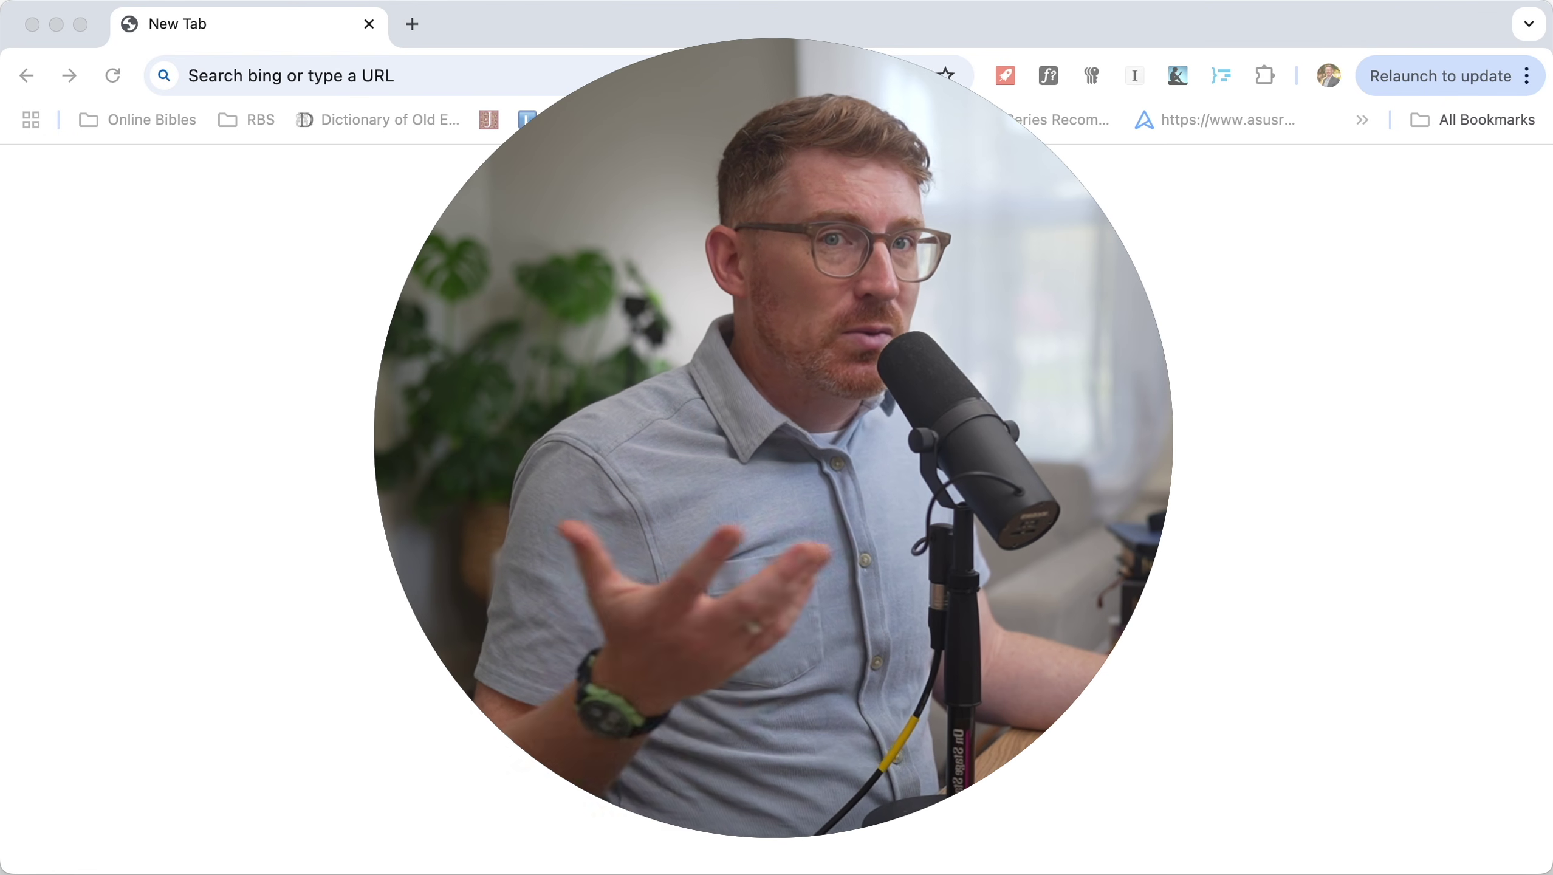
pyautogui.moveTo(1012, 414)
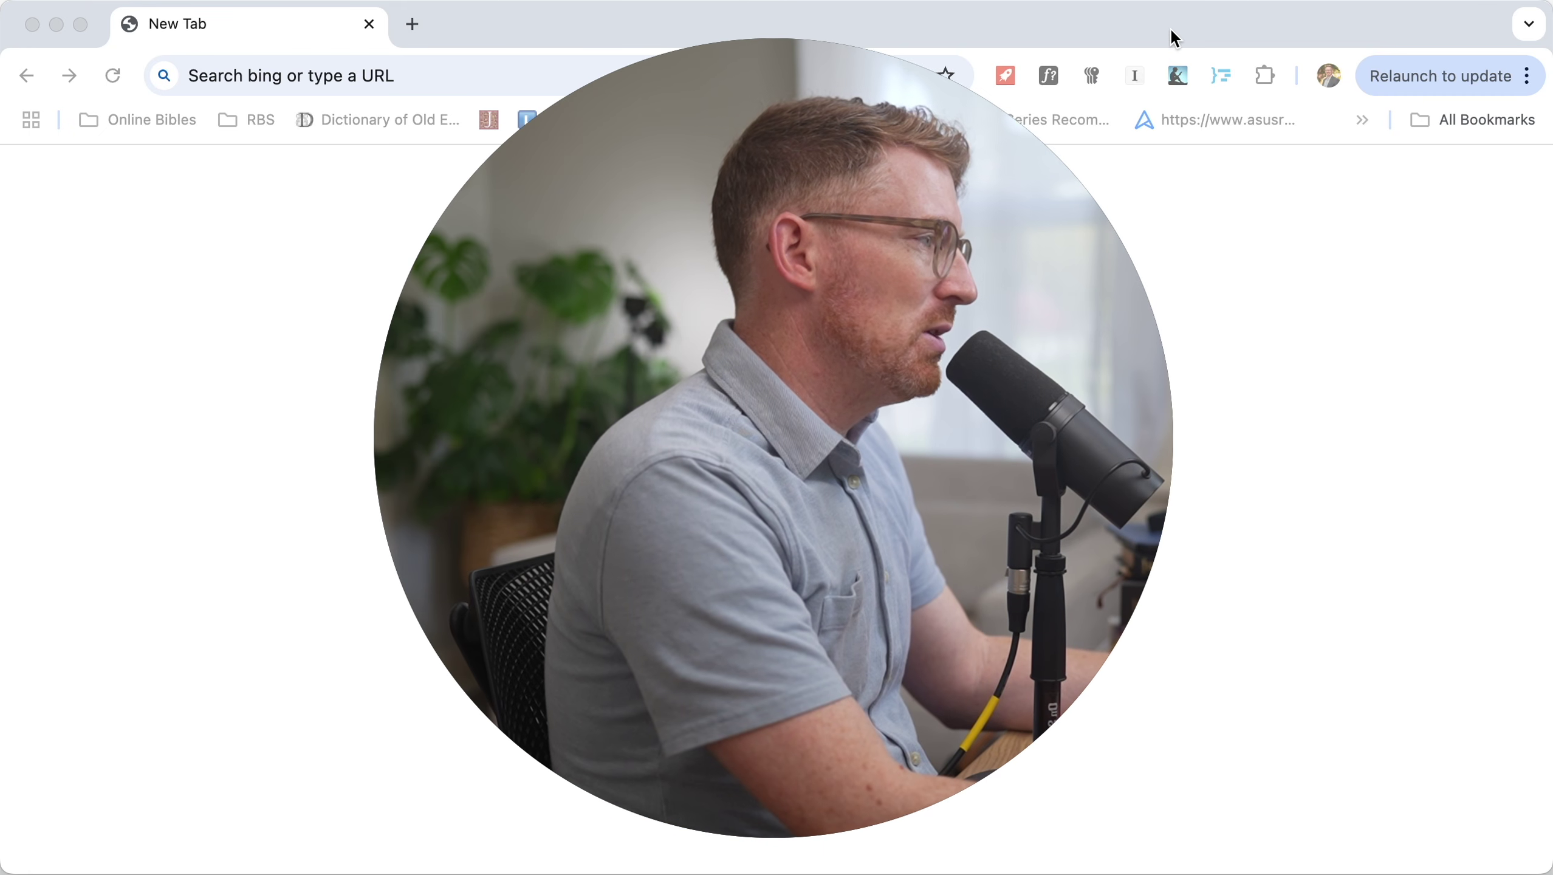
pyautogui.moveTo(991, 212); pyautogui.dragTo(709, 237)
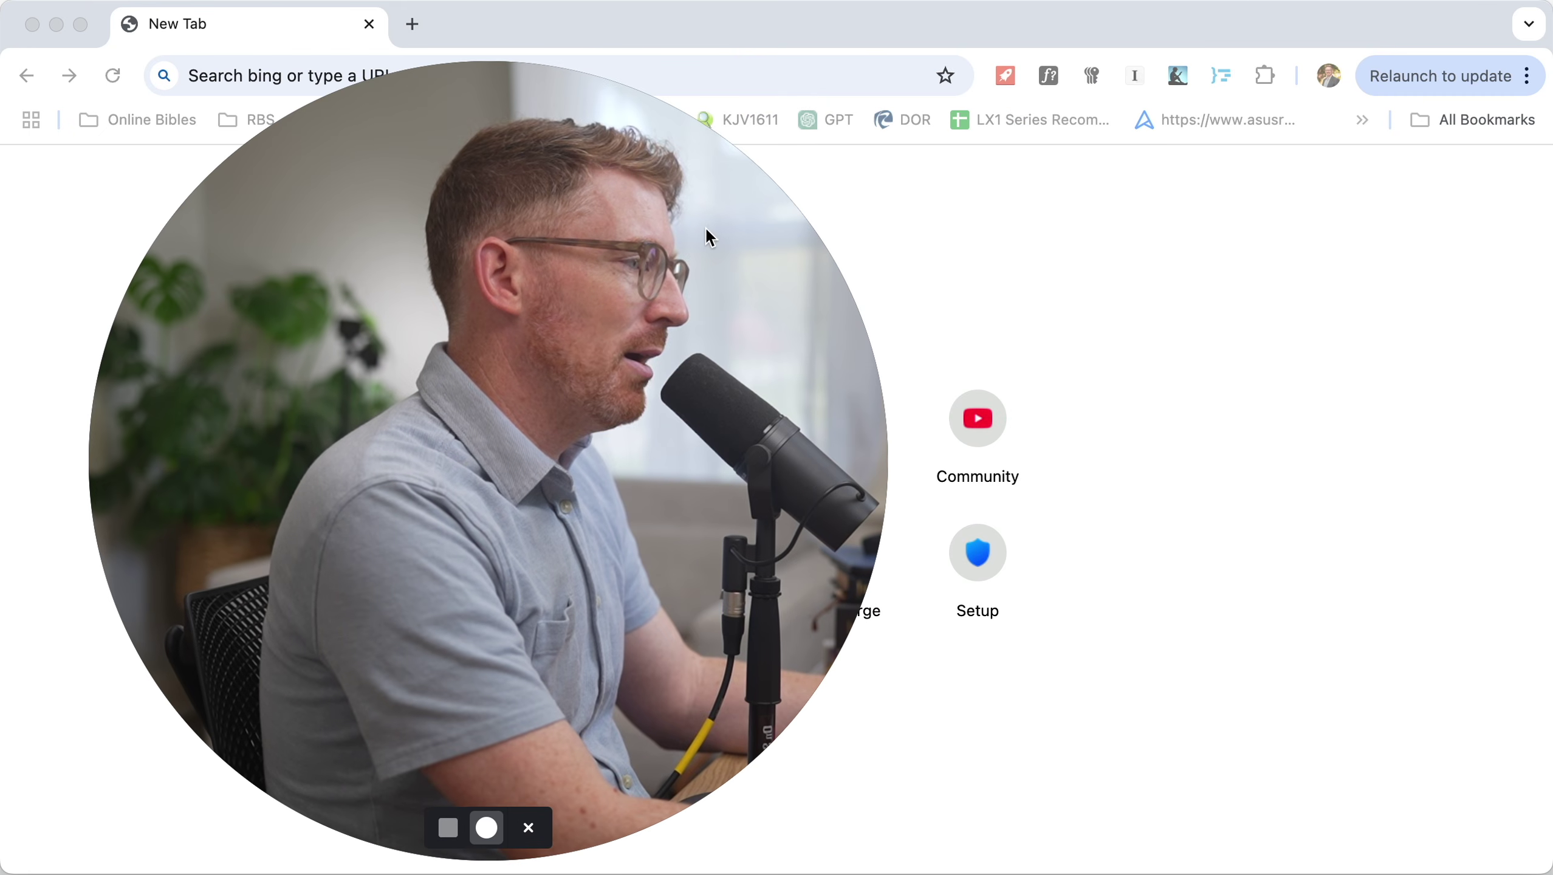
pyautogui.moveTo(880, 55); pyautogui.dragTo(382, 450)
pyautogui.moveTo(339, 576); pyautogui.dragTo(291, 567)
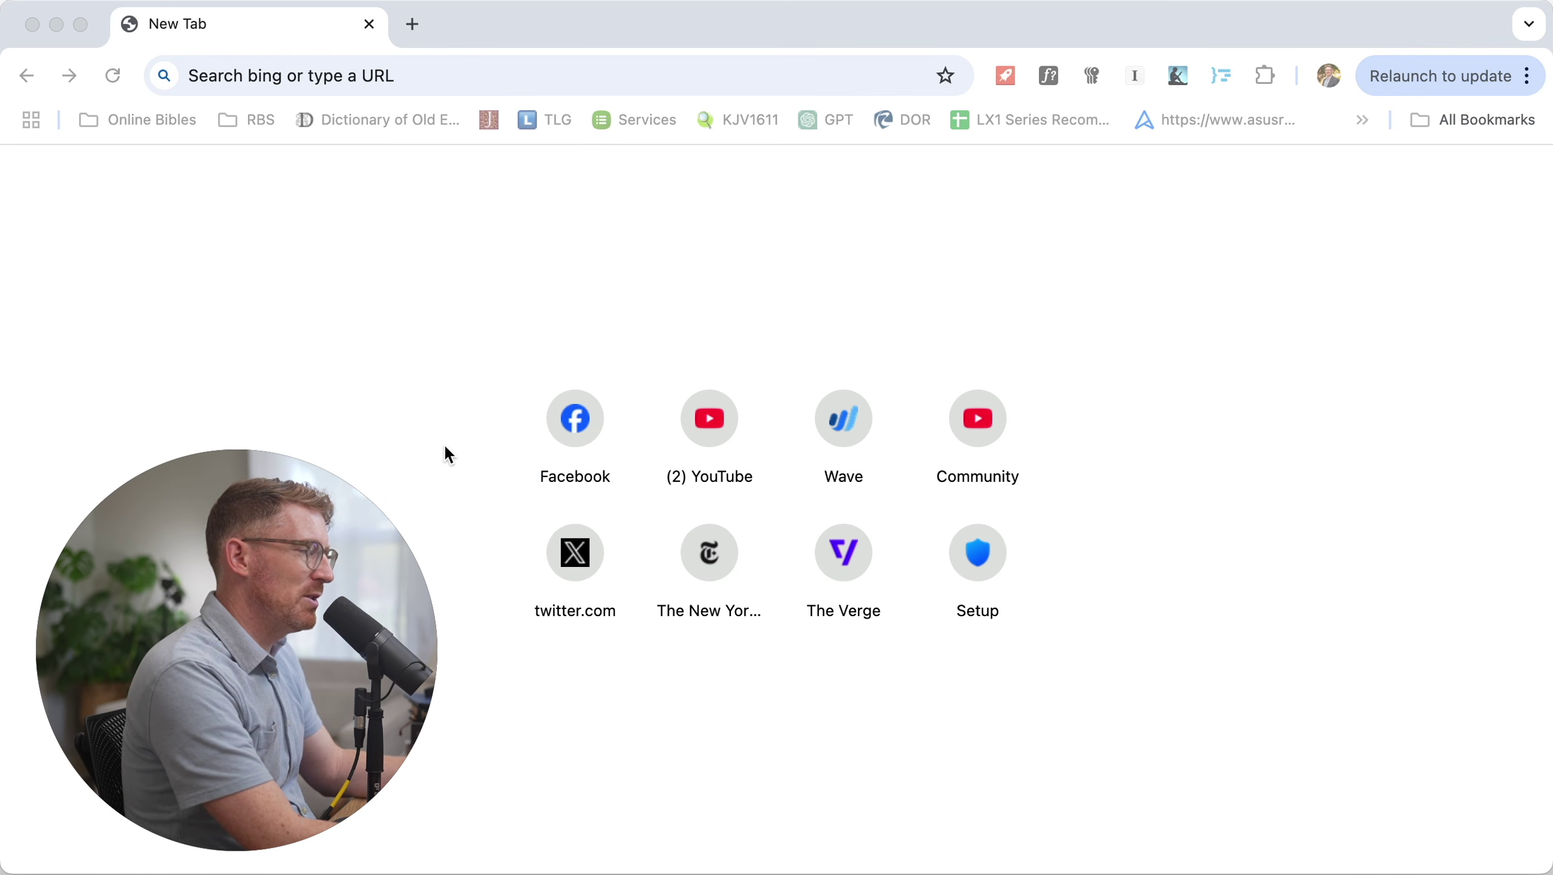
pyautogui.moveTo(437, 451); pyautogui.dragTo(340, 530)
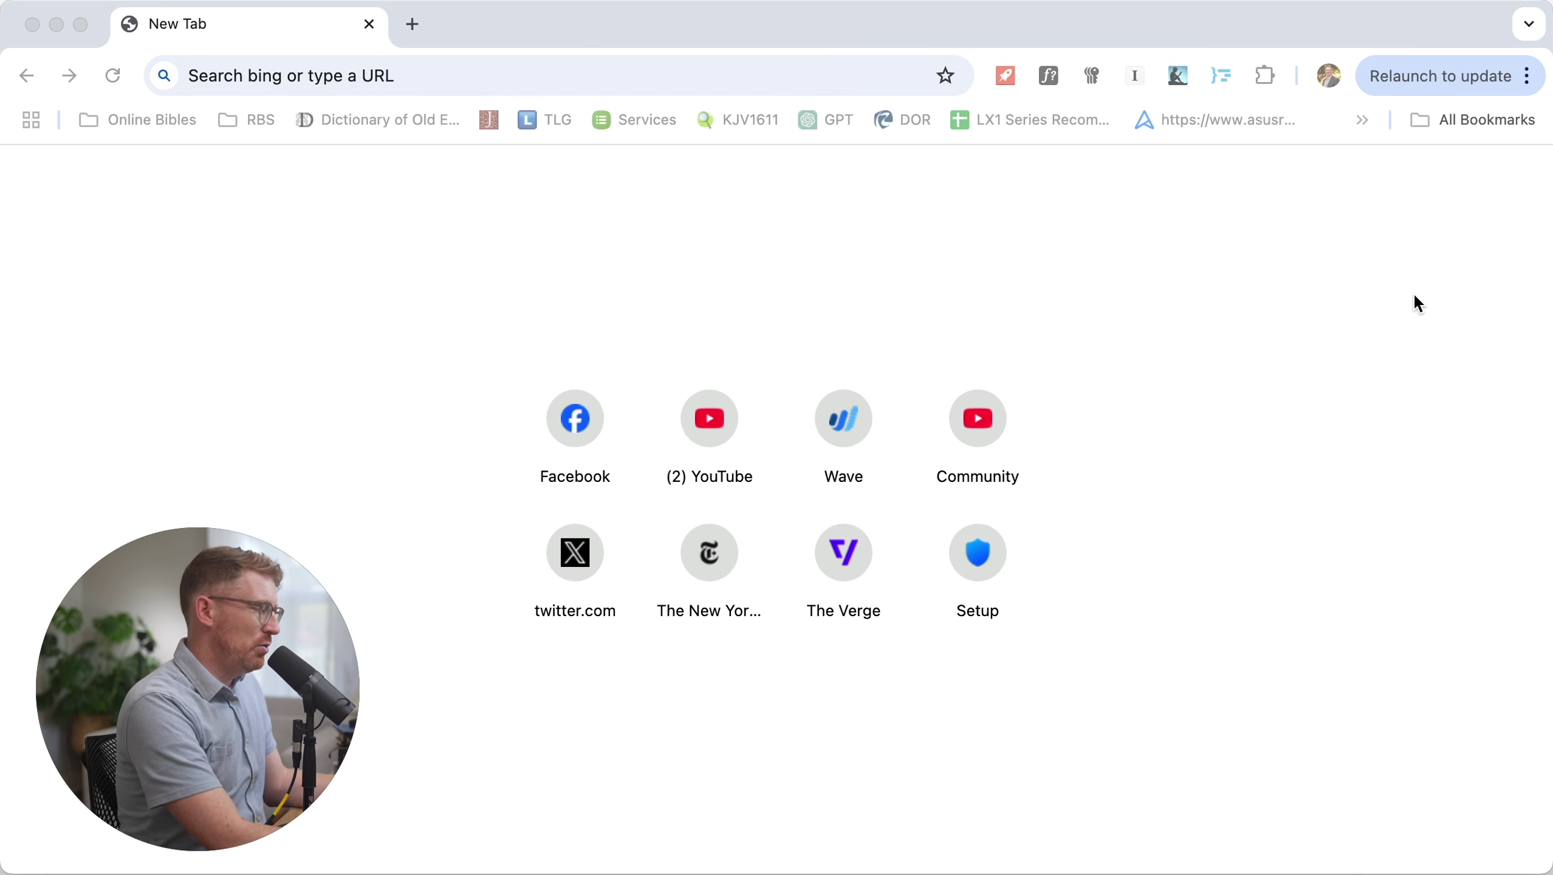
# View the browser's profile list and close it without switching profiles
pyautogui.click(1397, 297)
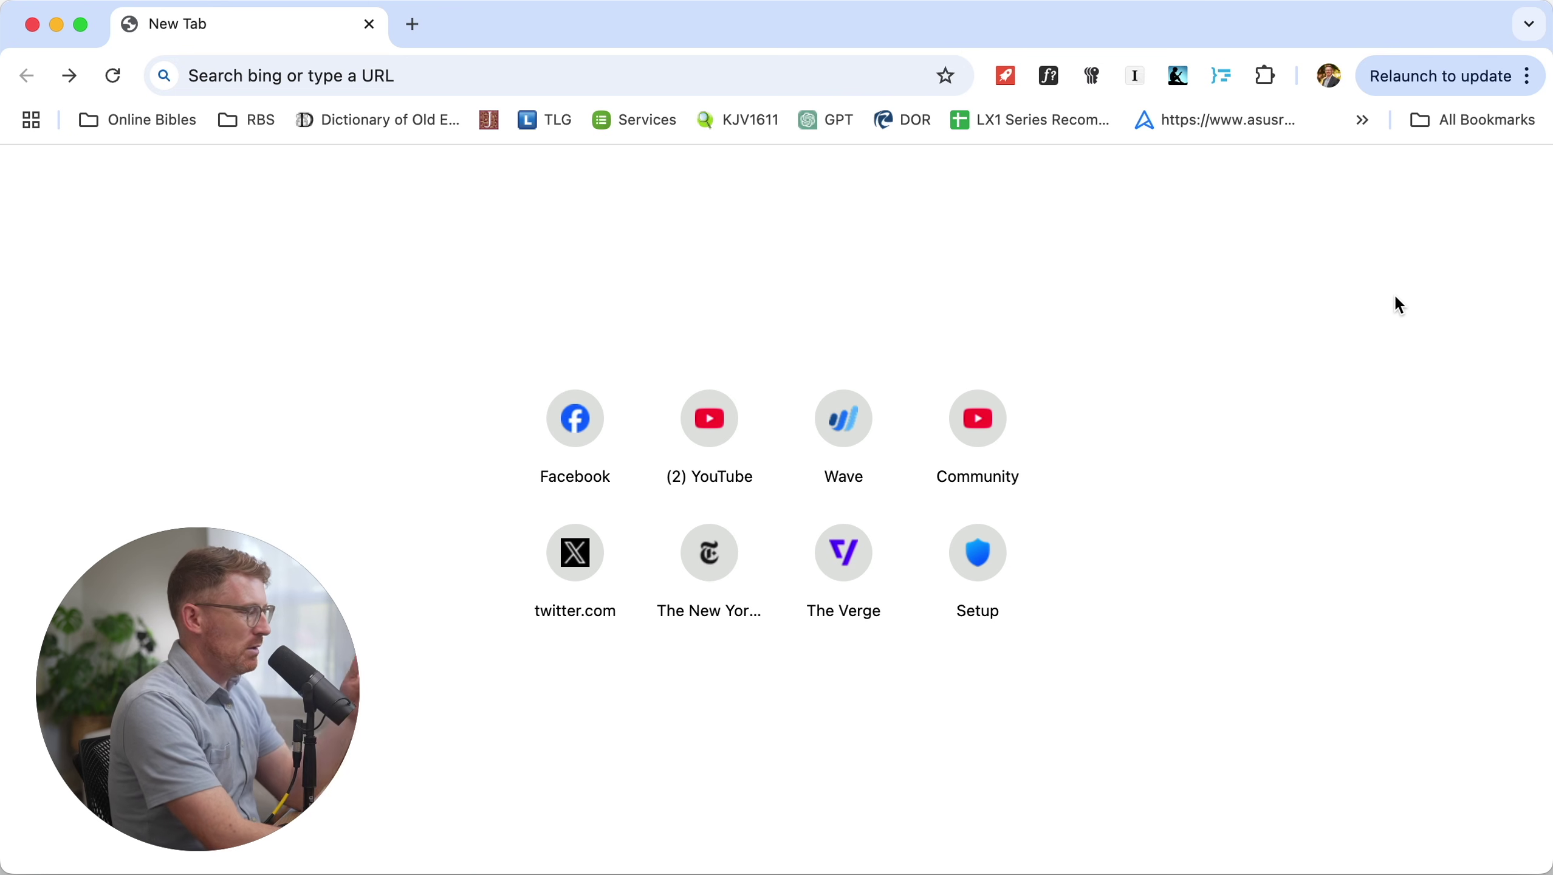
pyautogui.click(1330, 77)
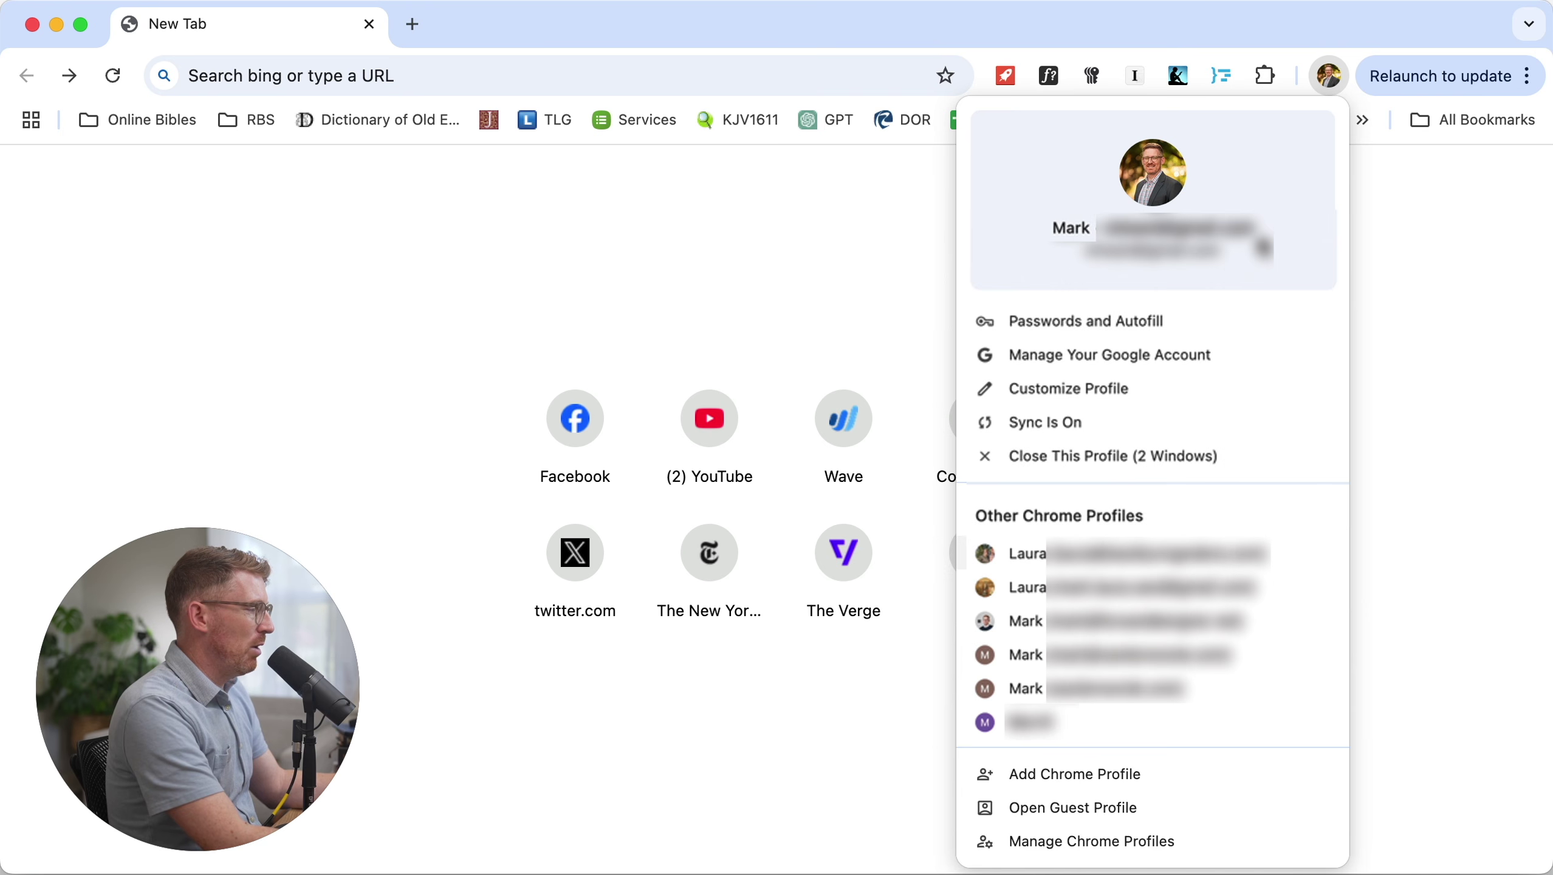
pyautogui.click(698, 244)
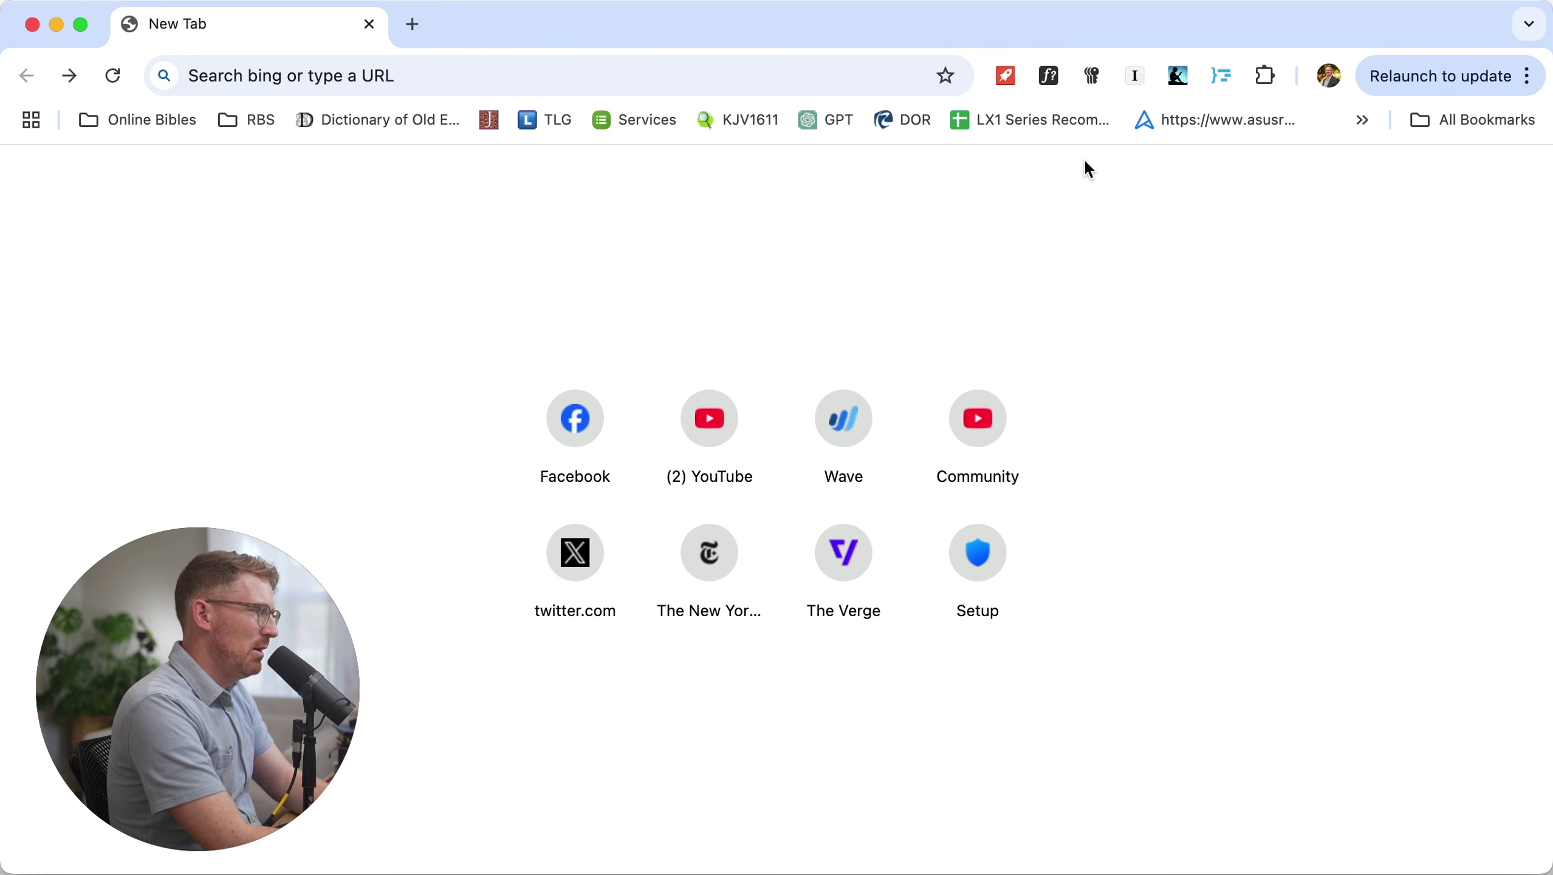
# Search the browser settings for "manage search", open Manage search engines and site search, and bring the Site search shortcuts into view
pyautogui.press('super+comma')
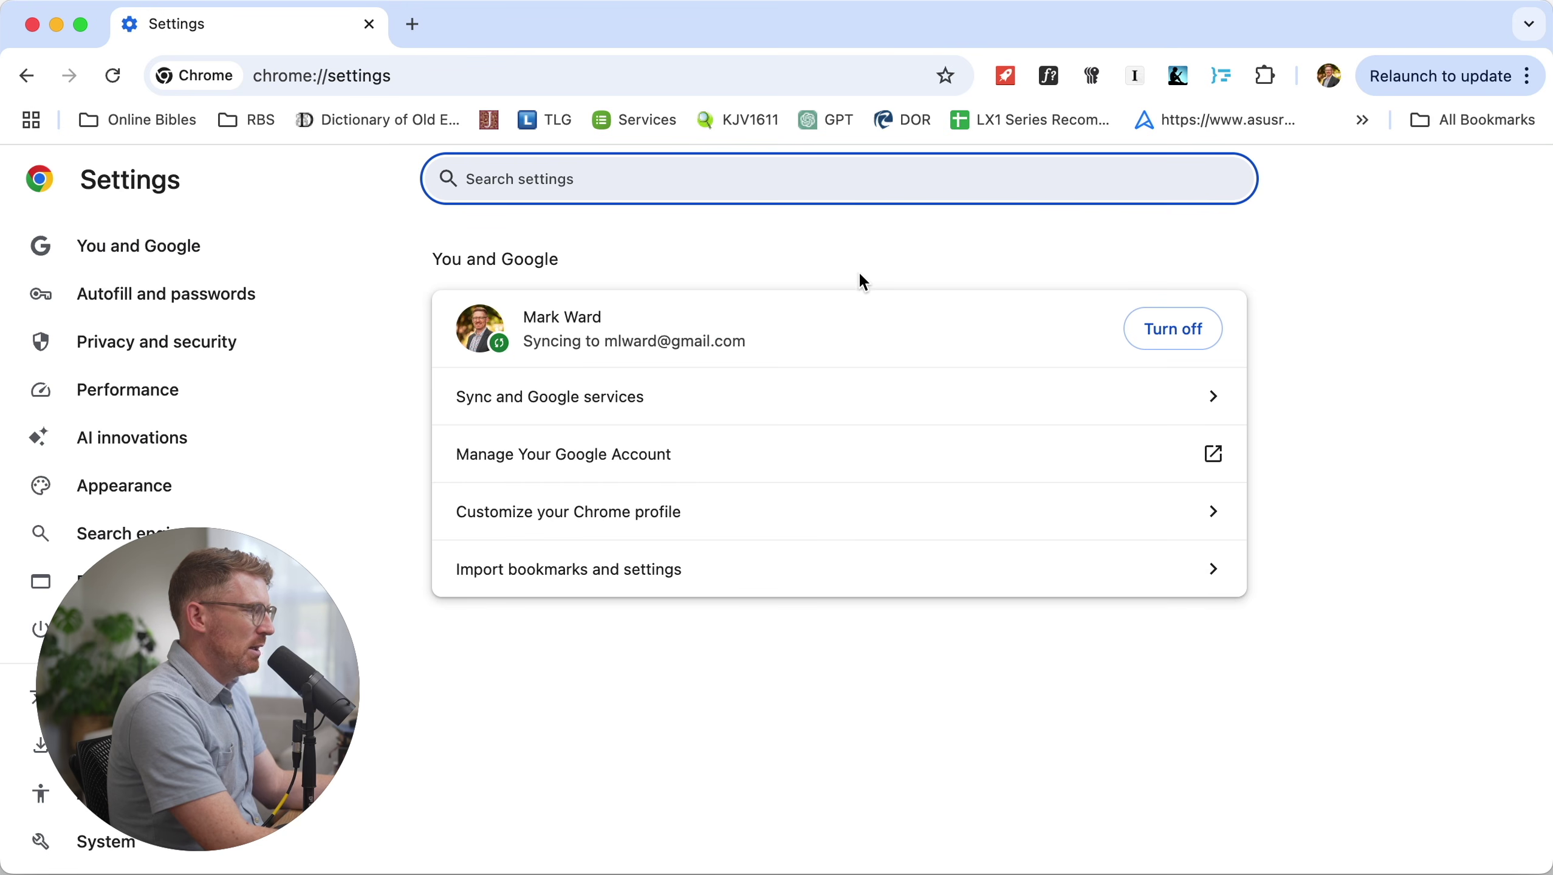
pyautogui.write('managed')
pyautogui.press('BackSpace')
pyautogui.press('BackSpace')
pyautogui.write('search')
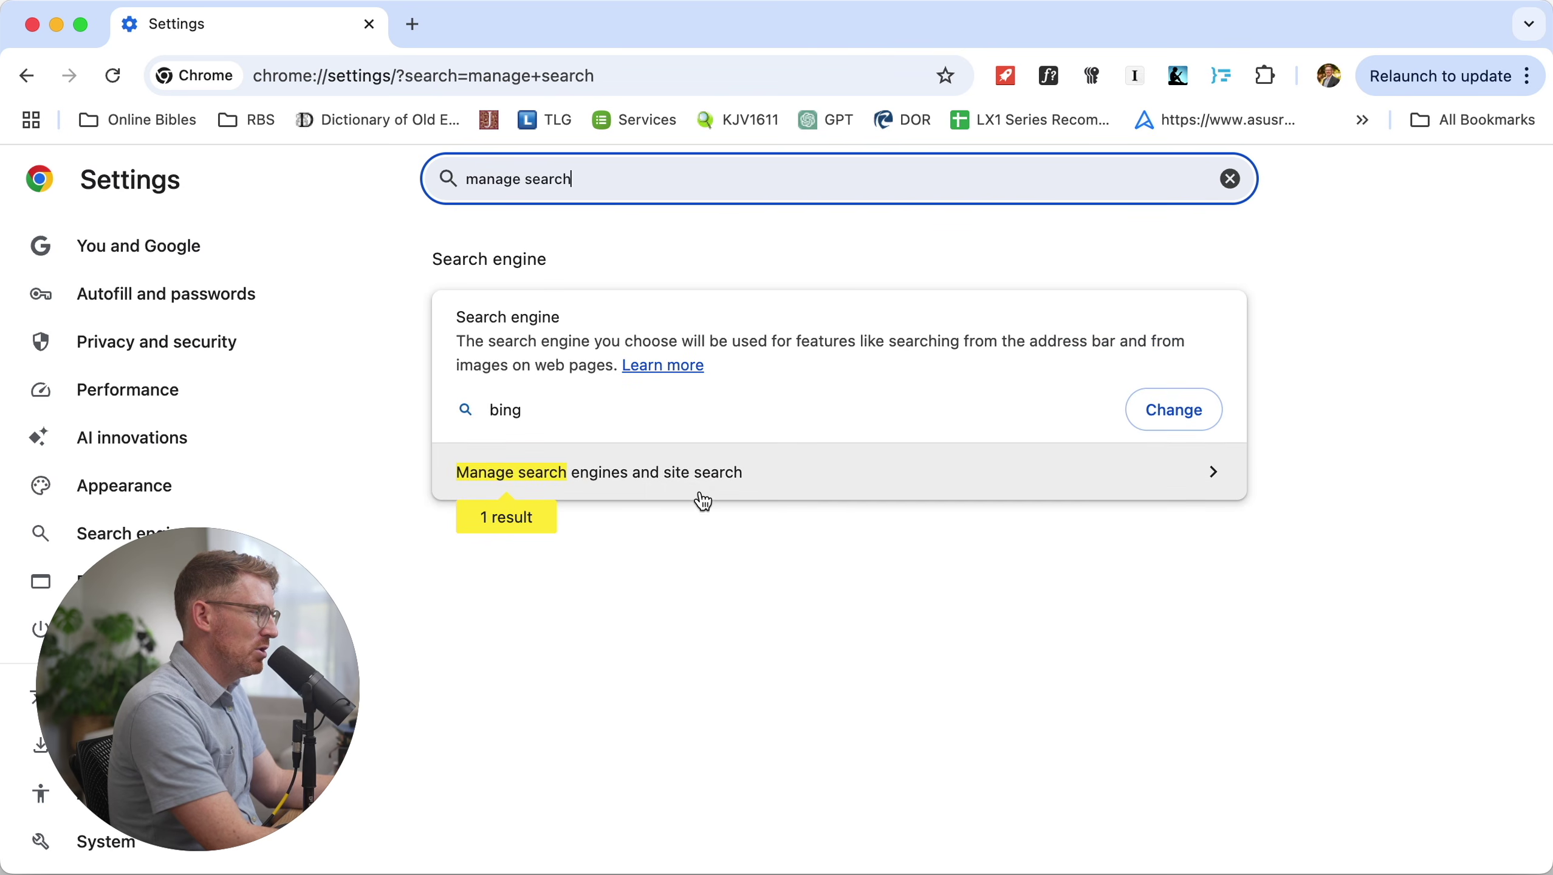
pyautogui.click(700, 490)
pyautogui.scroll(-3, 807, 507)
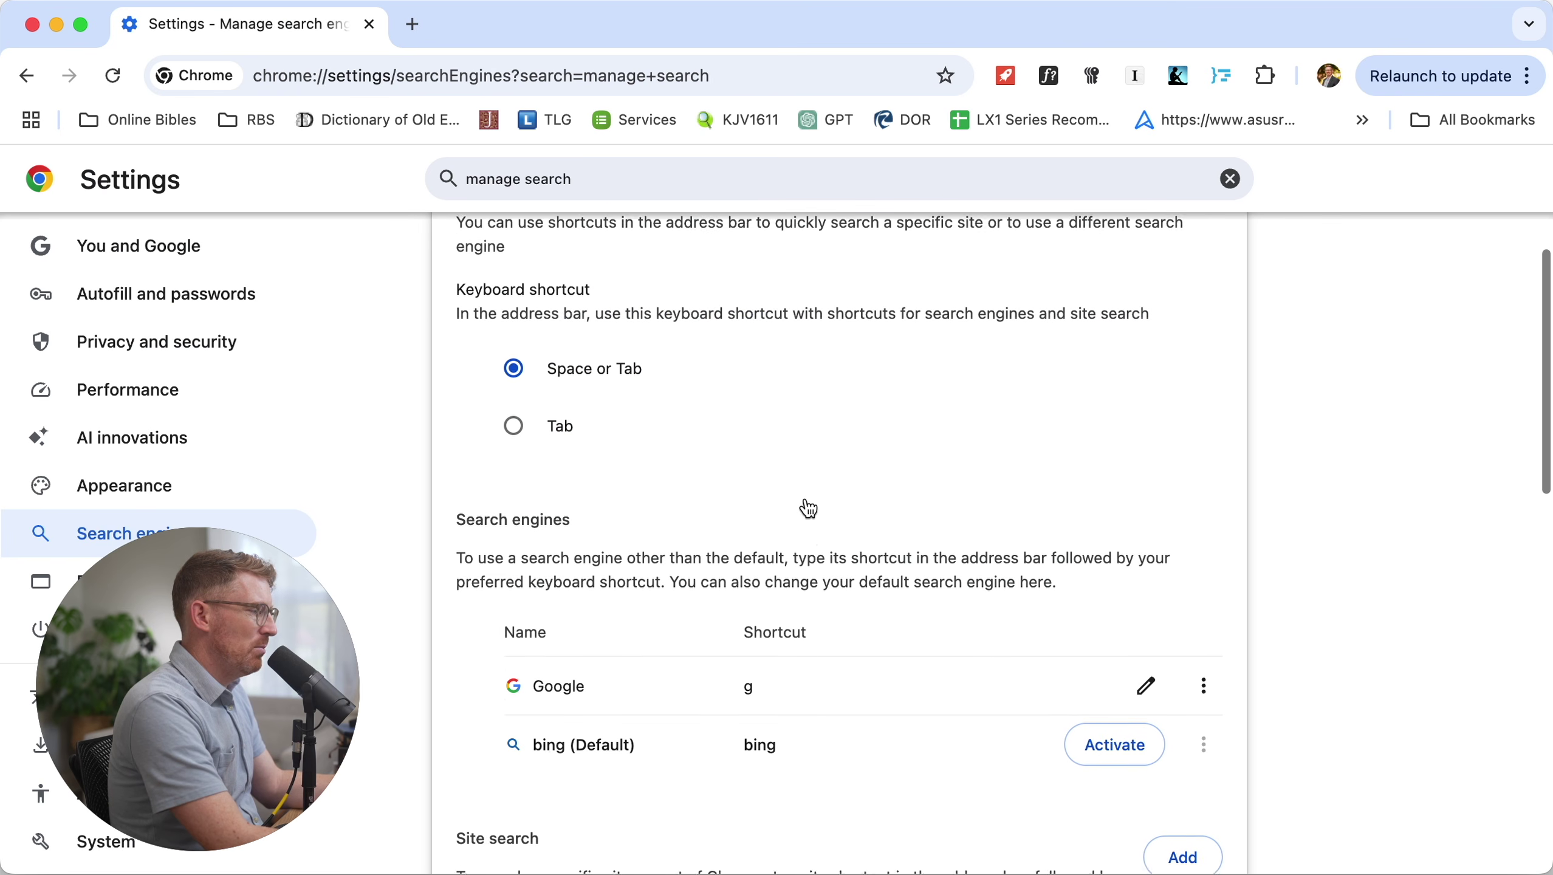
pyautogui.scroll(-6, 807, 507)
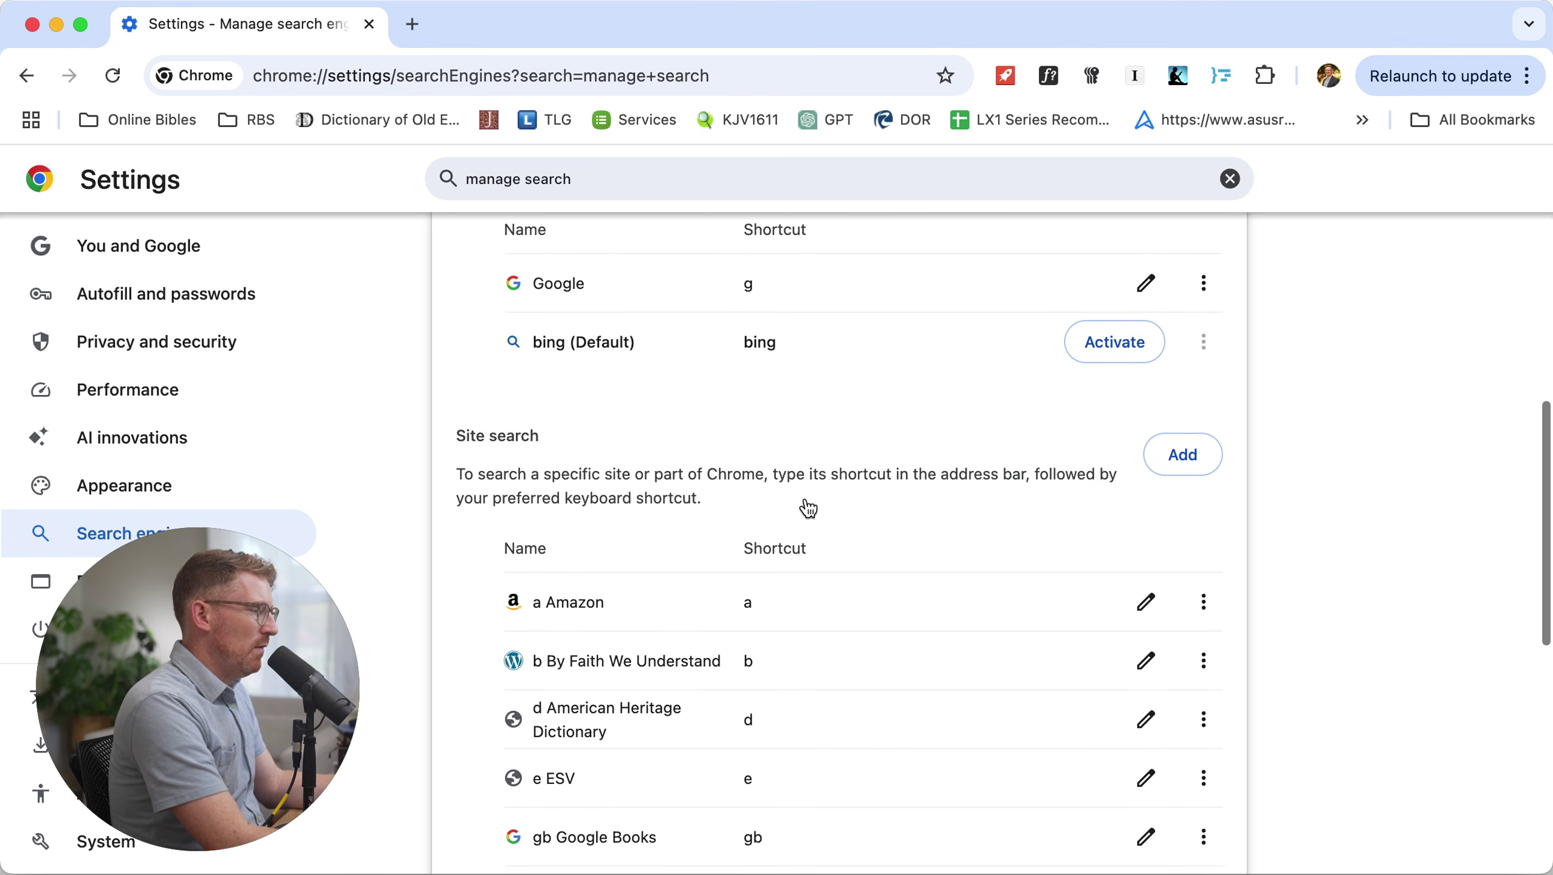
pyautogui.scroll(-1, 787, 524)
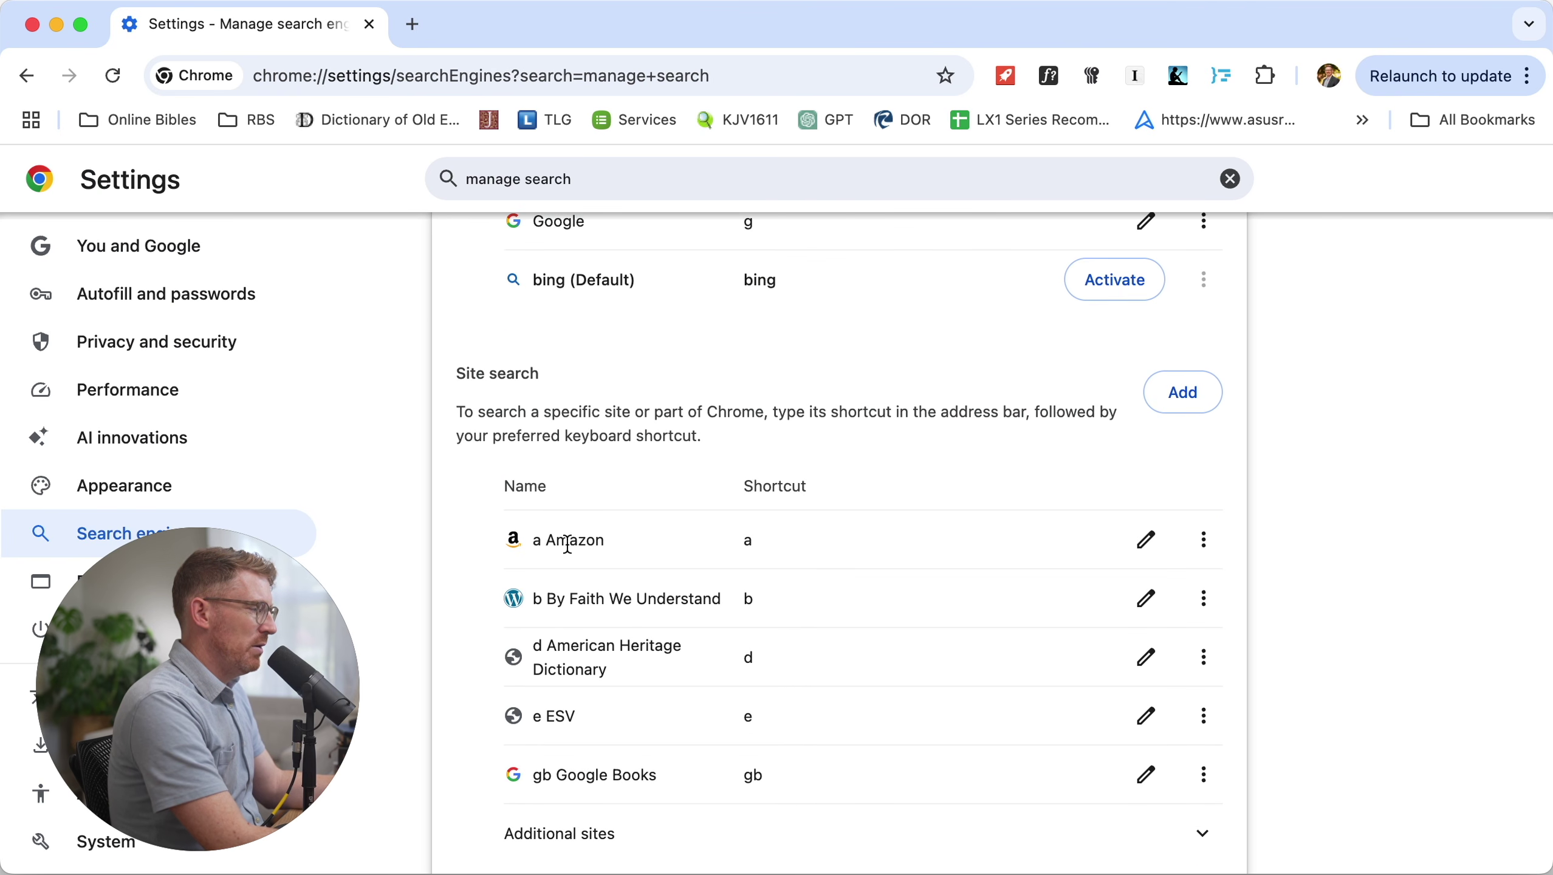
pyautogui.scroll(-1, 575, 544)
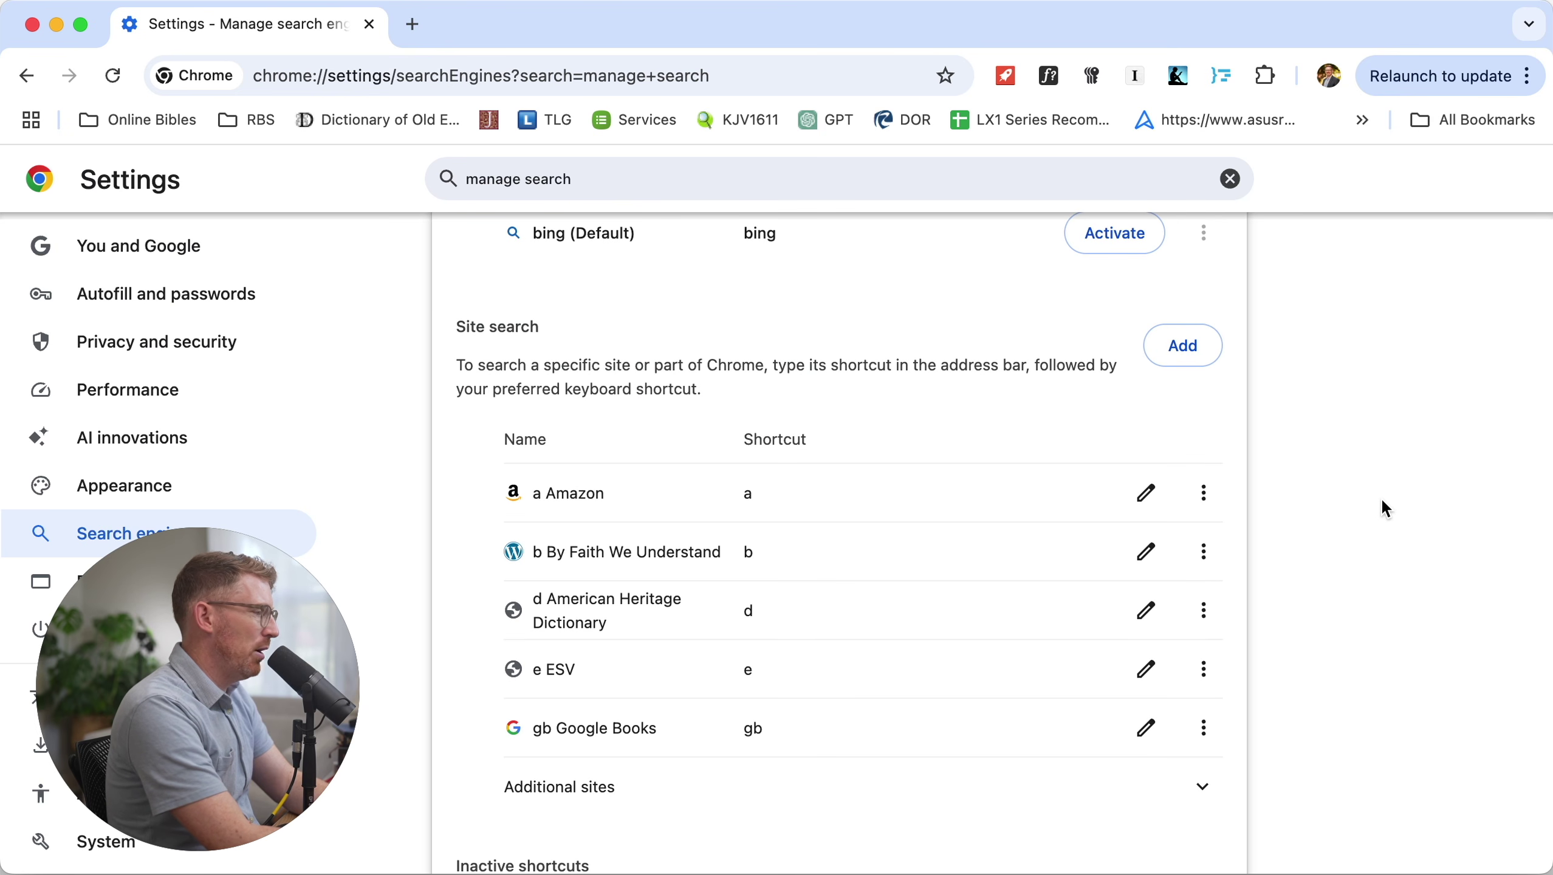
# Start an Amazon site search in a new tab using the shortcut "a"
pyautogui.press('super+t')
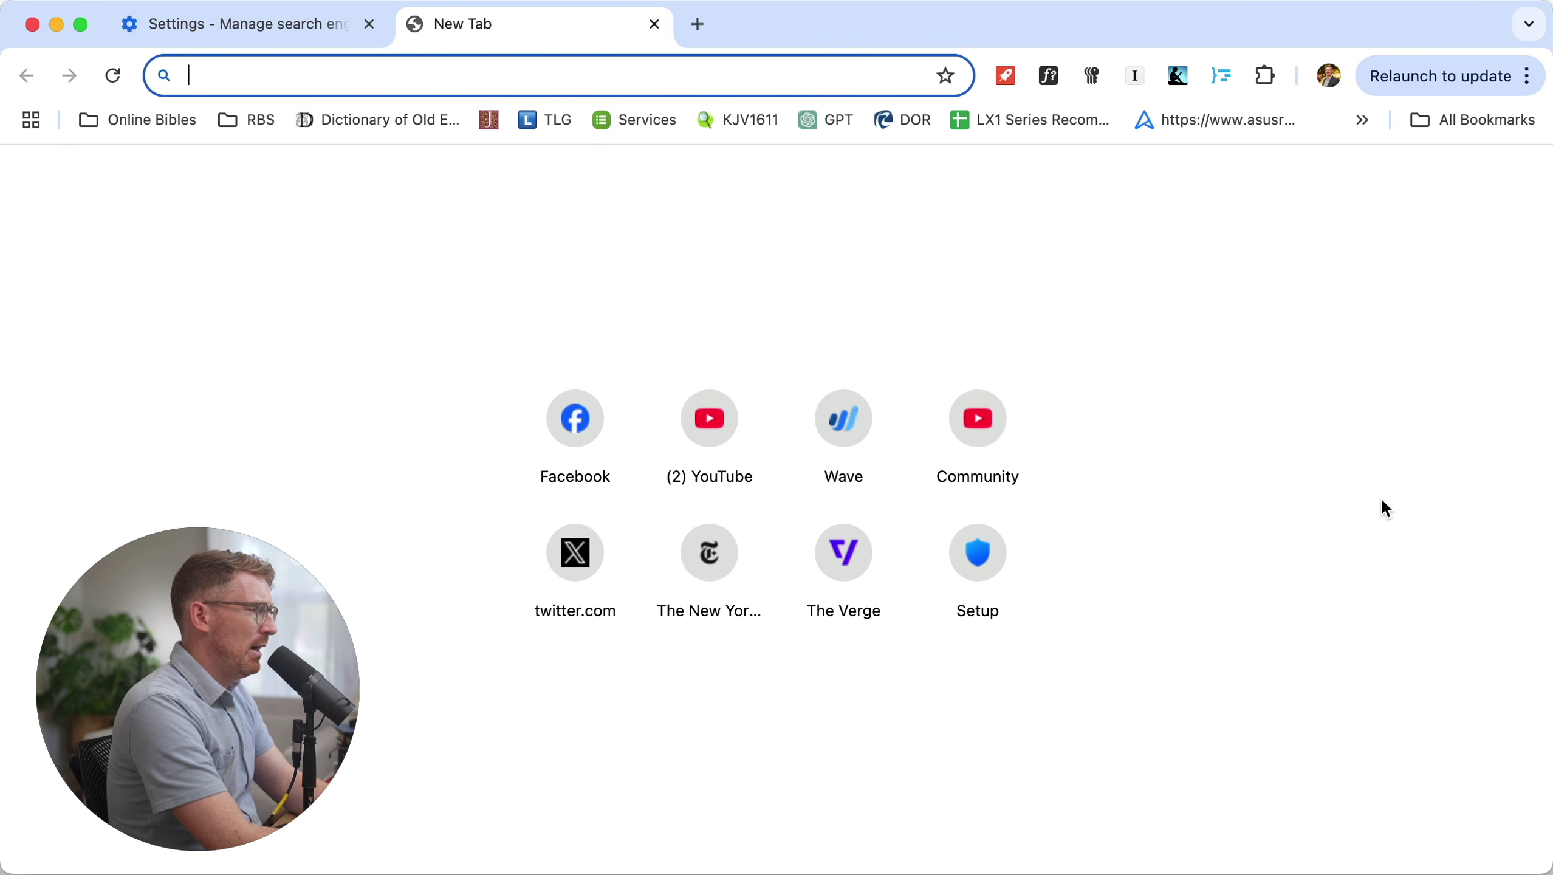
pyautogui.write('a')
pyautogui.press('Tab')
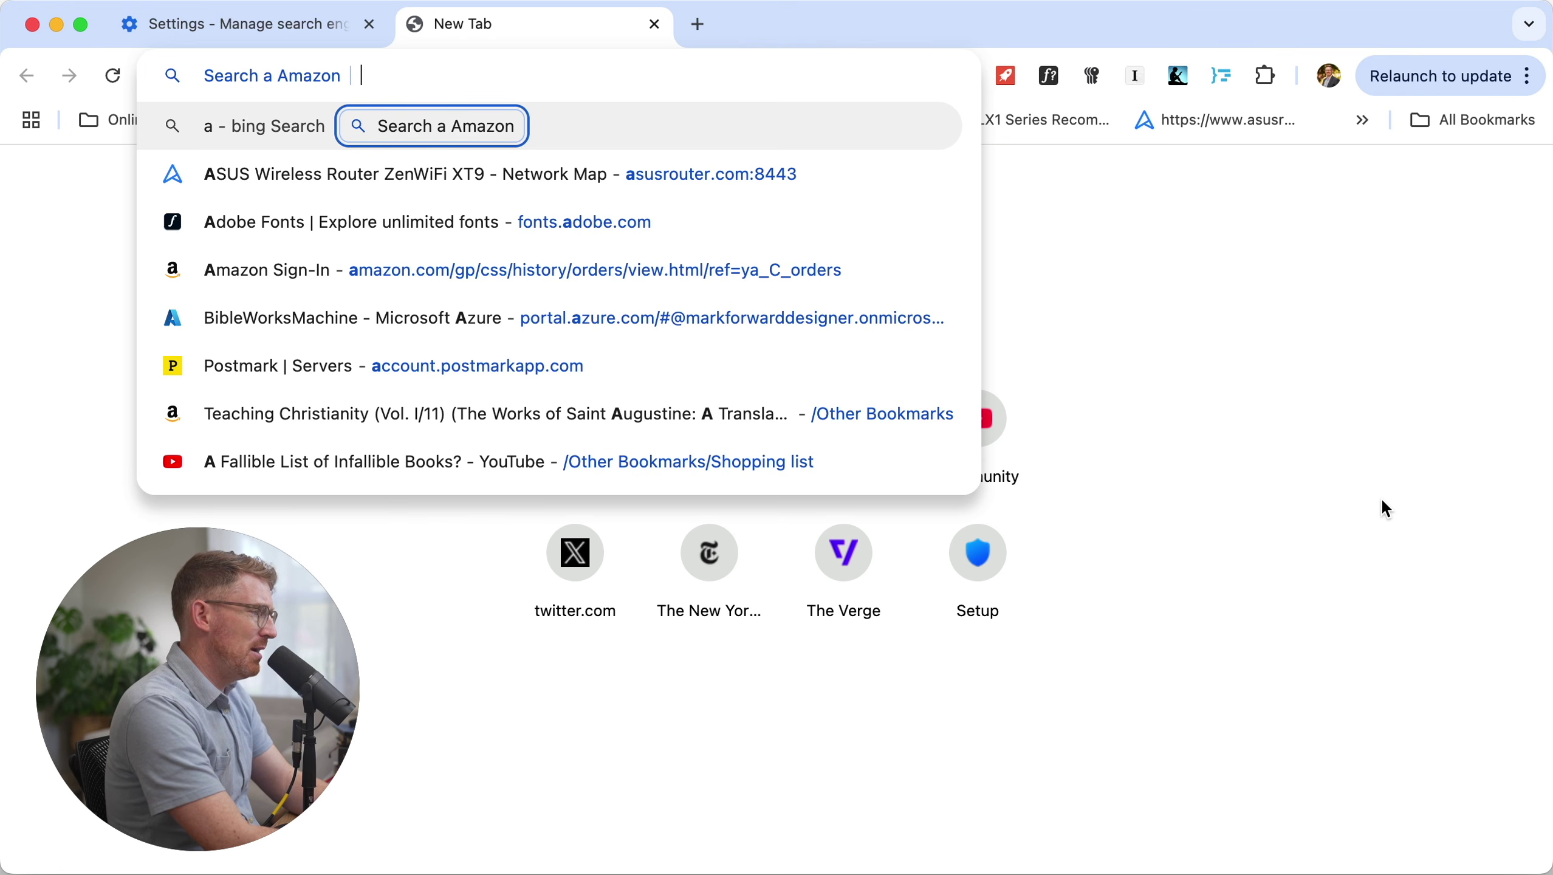
pyautogui.hotkey('alt', 'space')
pyautogui.write('a')
pyautogui.press('space')
pyautogui.press('Escape')
pyautogui.press('Escape')
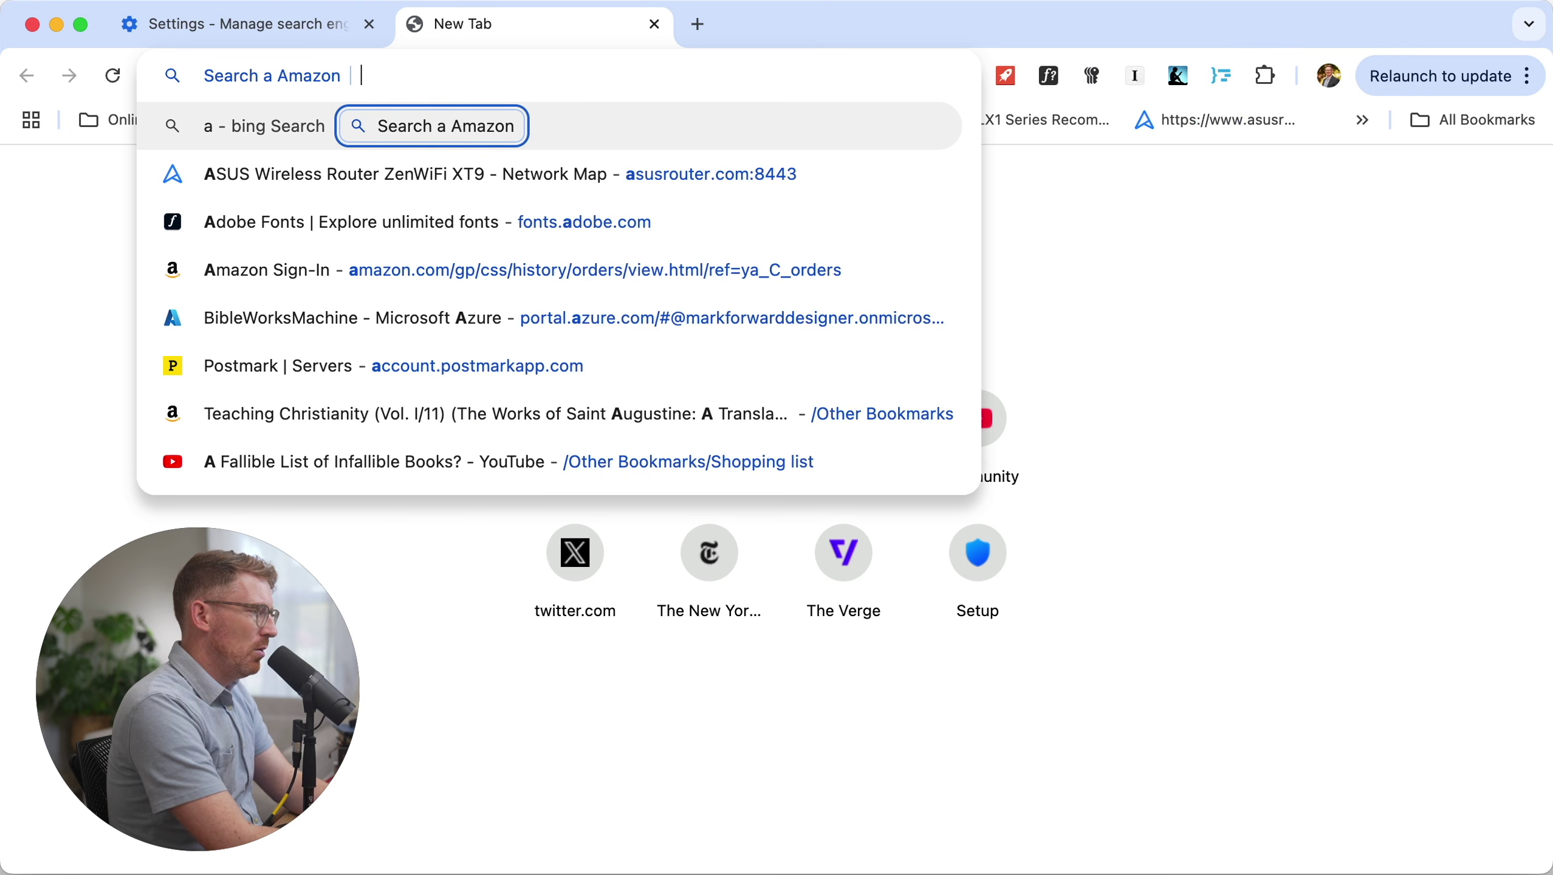
# Search Amazon for "authorized the use and misuse of the king james bible" through the active site search
pyautogui.write('aut')
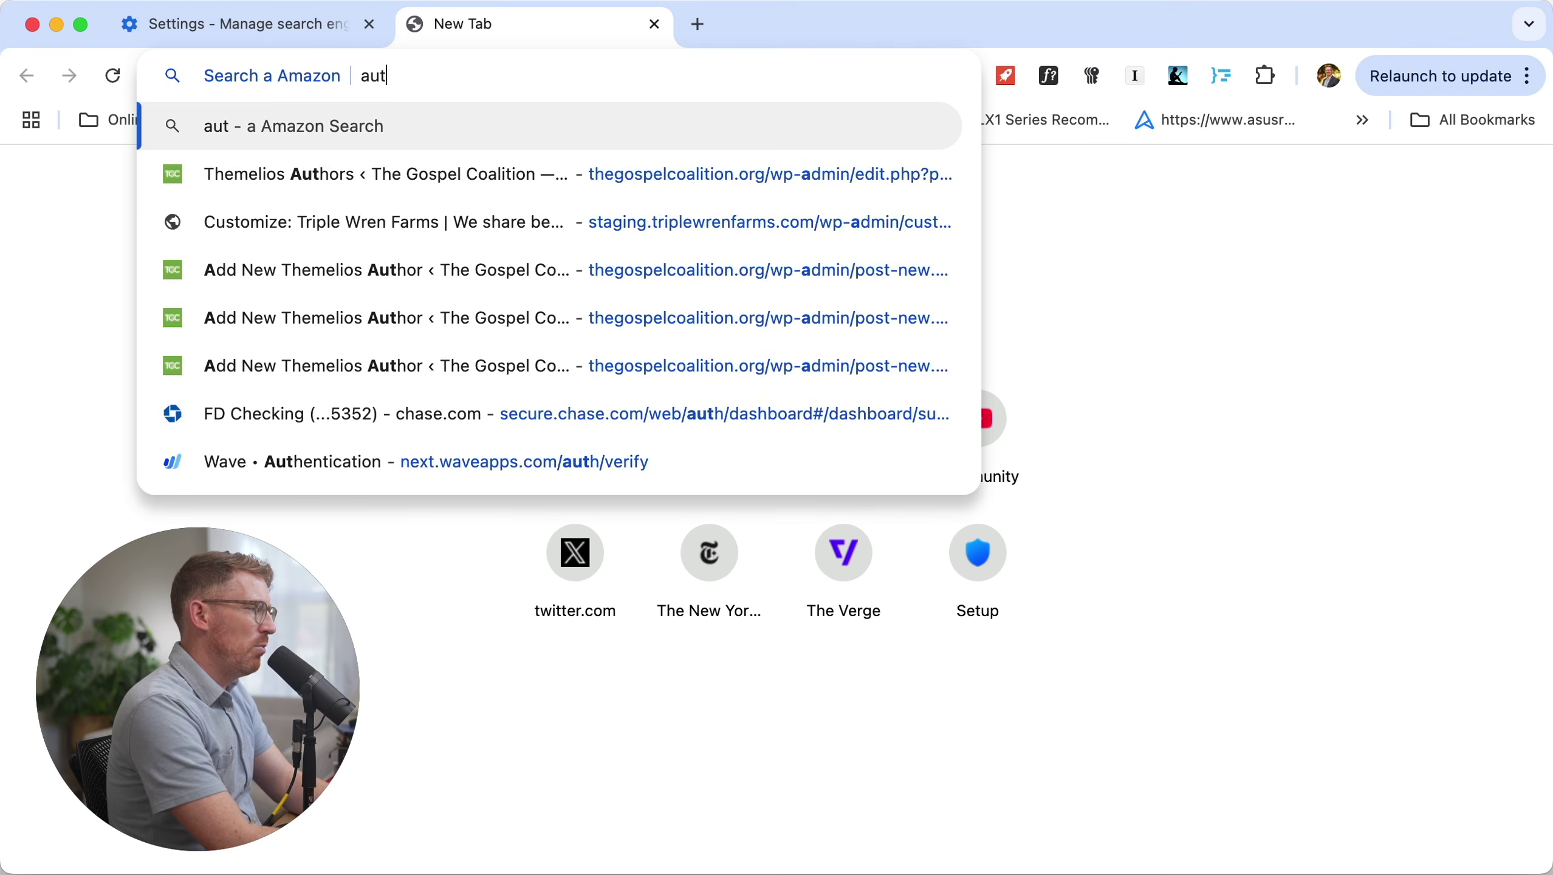
pyautogui.write('horized the use a')
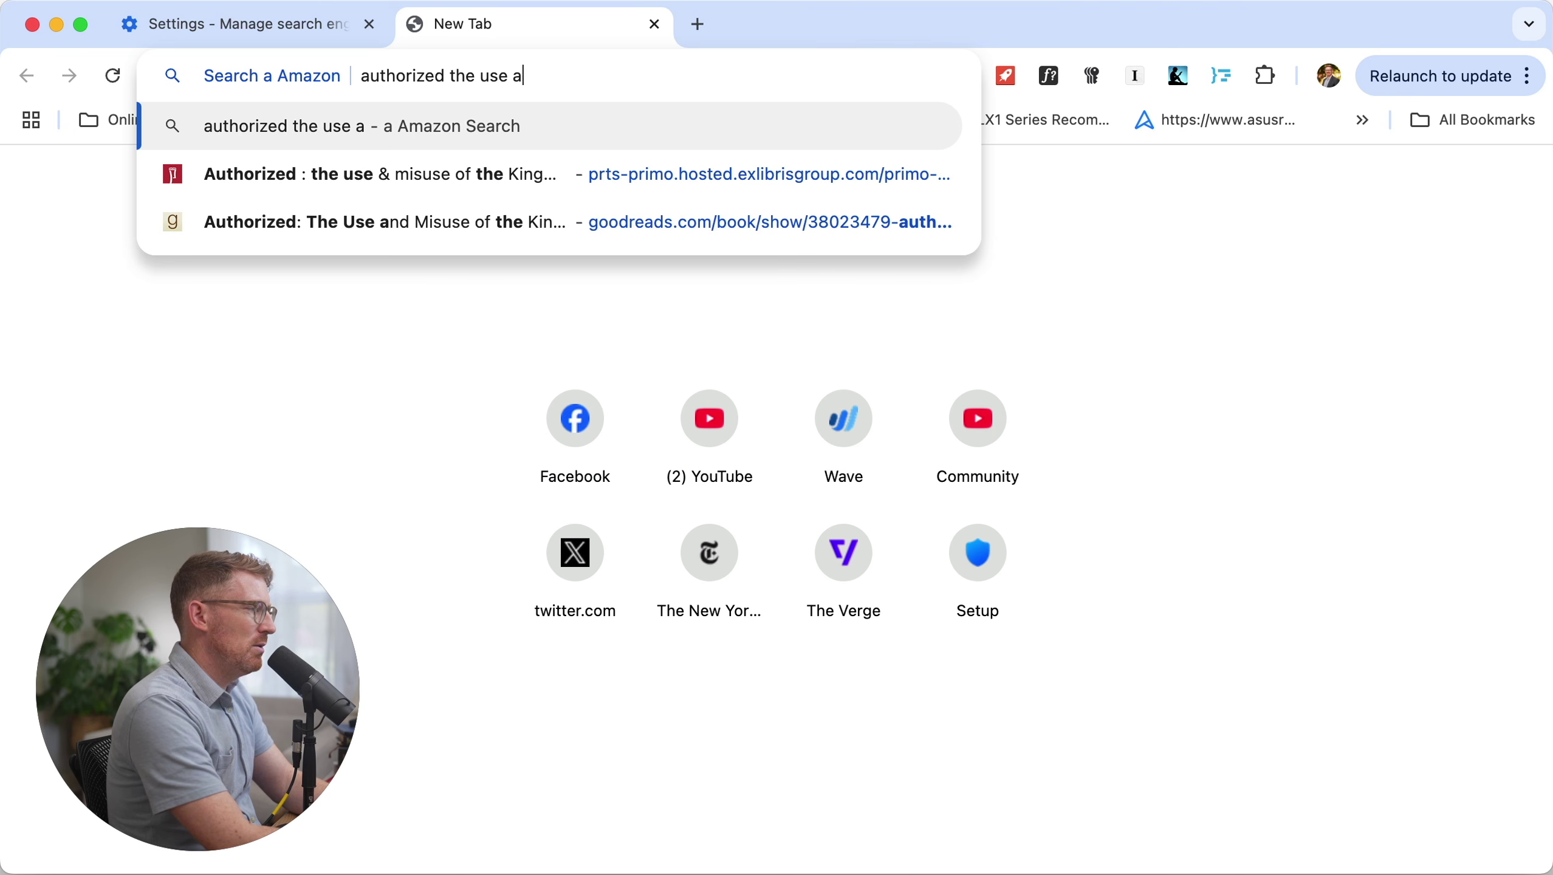
pyautogui.write('nd misuse of the king james bible')
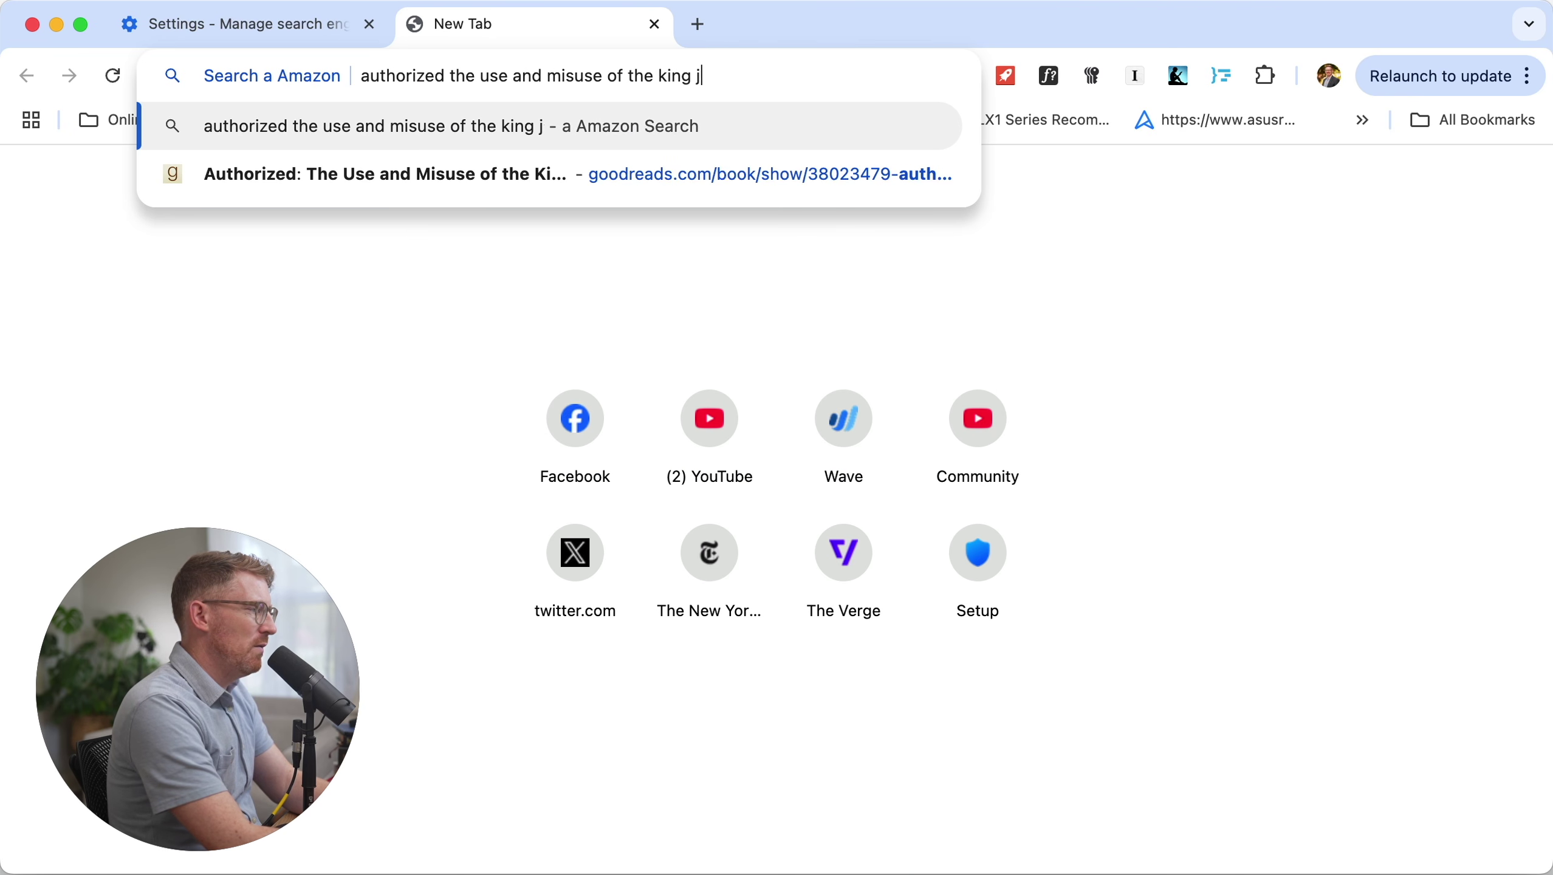
pyautogui.press('Return')
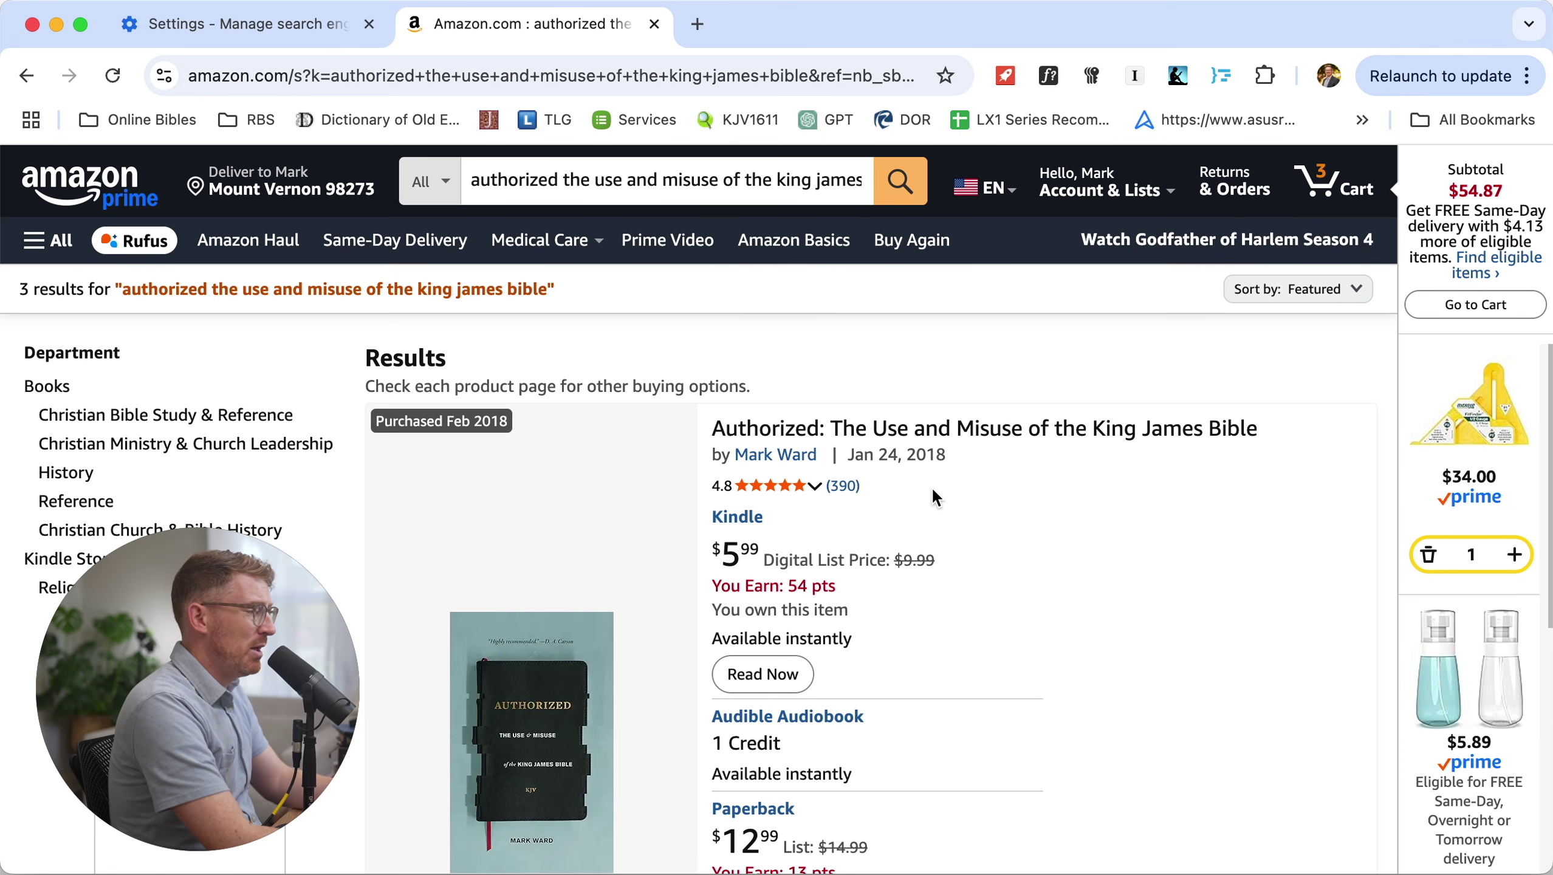
# Begin a manual search for "authorized: the use and" on amazon.com in a new tab, and close both Amazon tabs
pyautogui.press('super+t')
pyautogui.write('amazon.com')
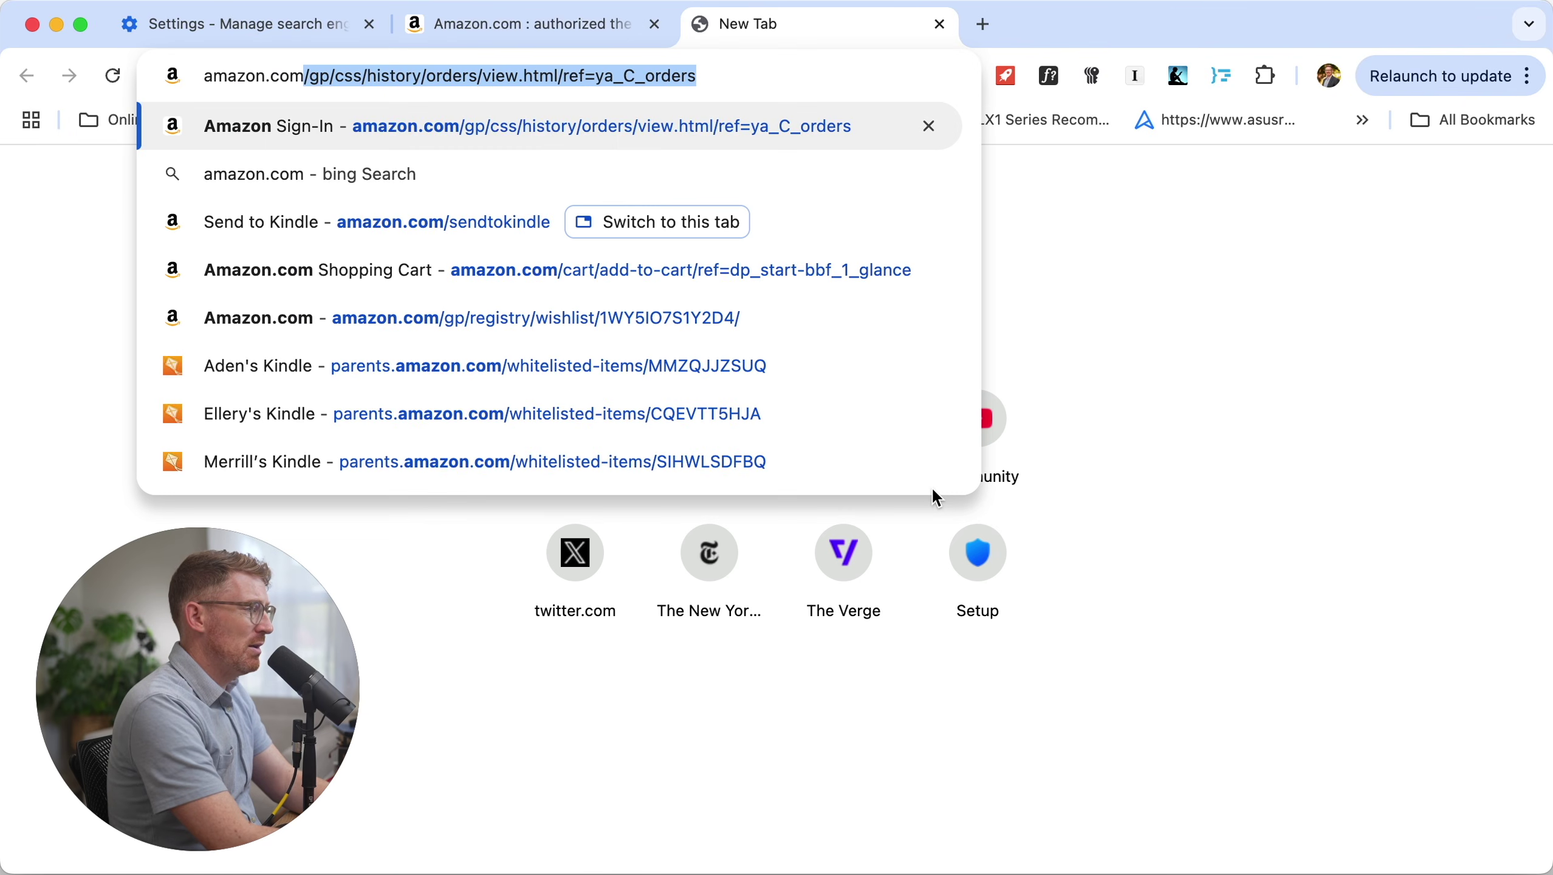
pyautogui.press('Delete')
pyautogui.press('Return')
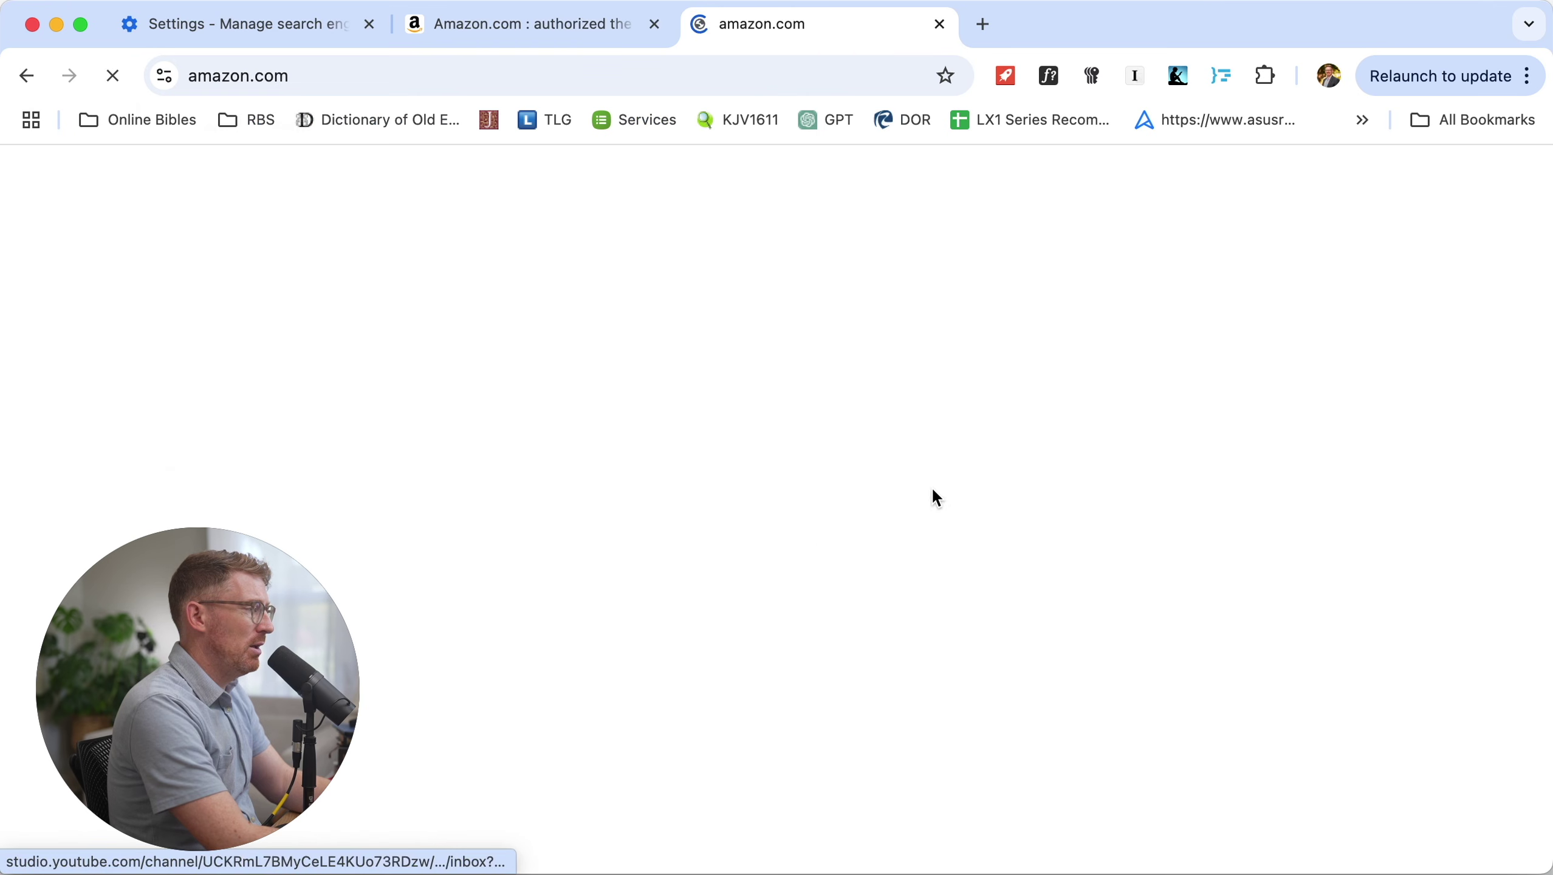
pyautogui.click(561, 179)
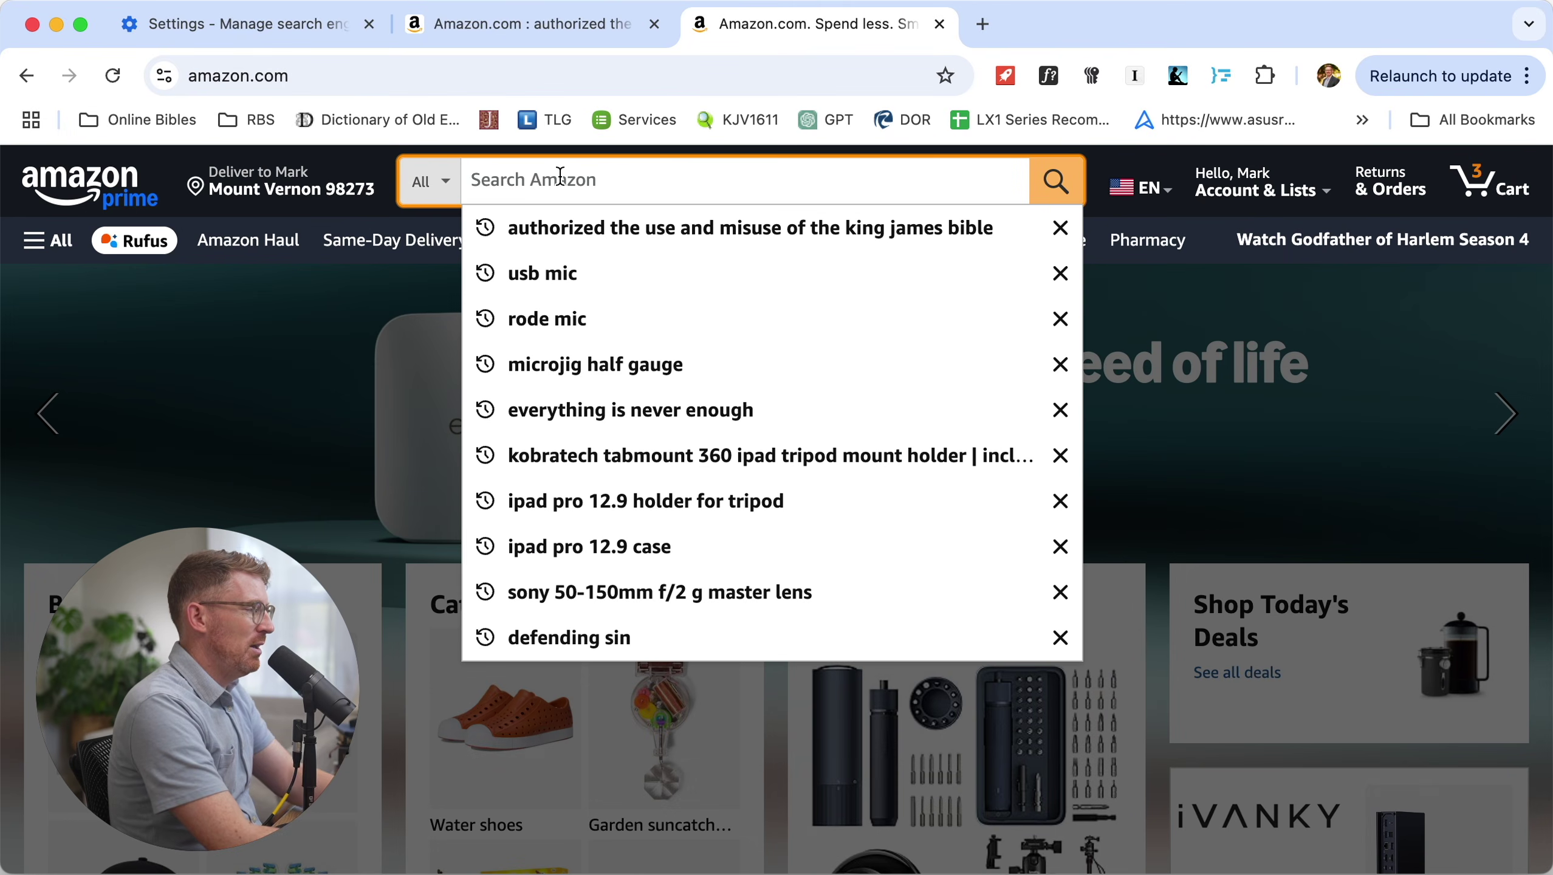
pyautogui.write('authorized: the use and')
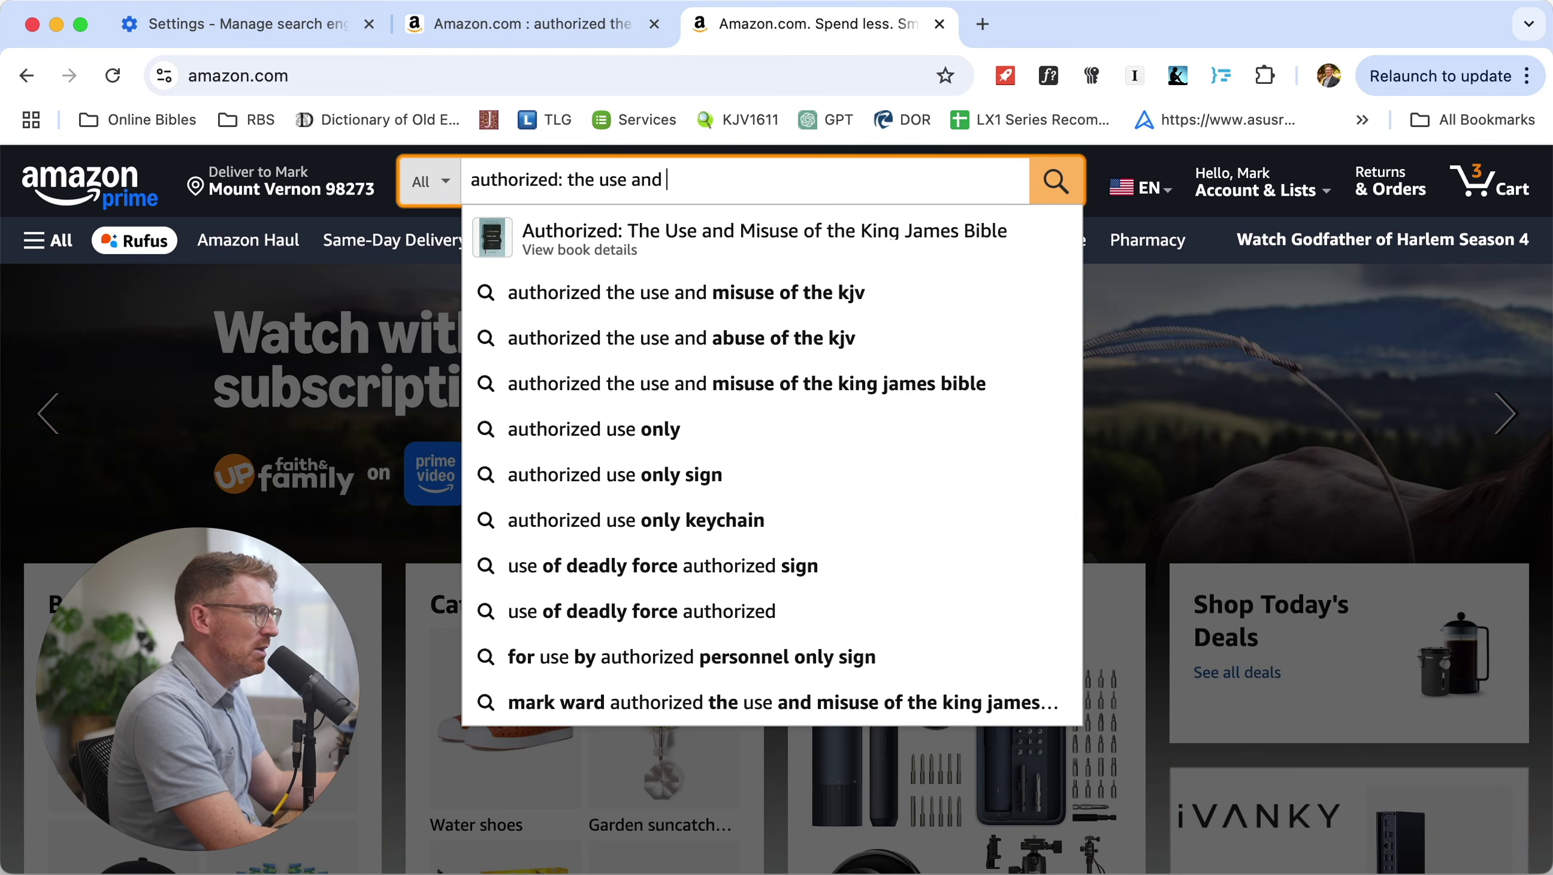
pyautogui.press('super+w')
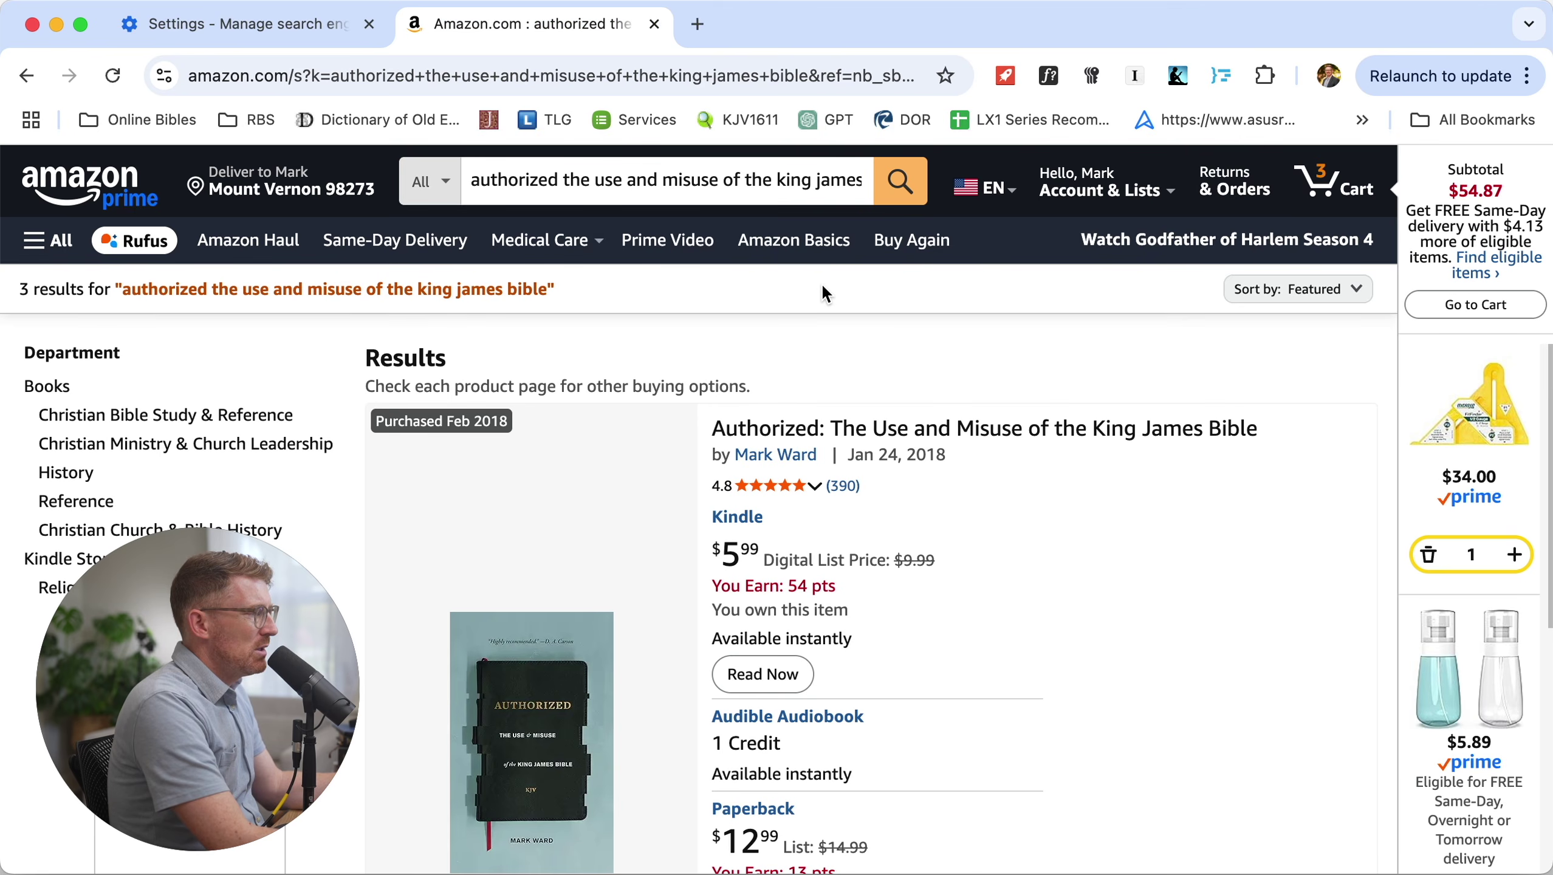
pyautogui.press('super+w')
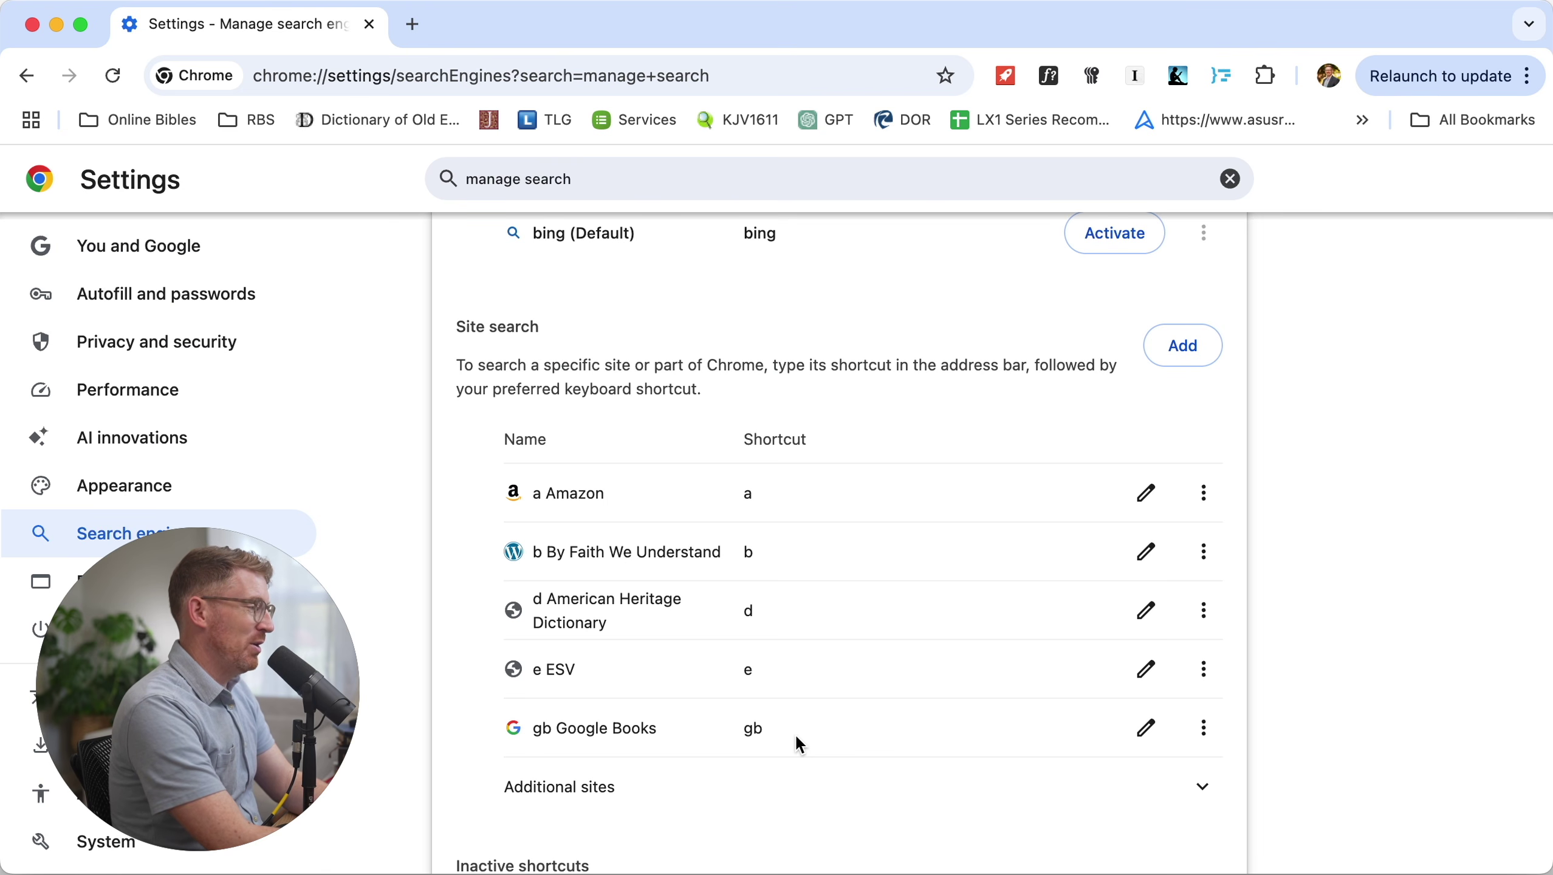
# Search By Faith We Understand for "king james version" with the shortcut "b" in a new tab, look through the results, and close the tab
pyautogui.press('super+t')
pyautogui.write('b')
pyautogui.press('Tab')
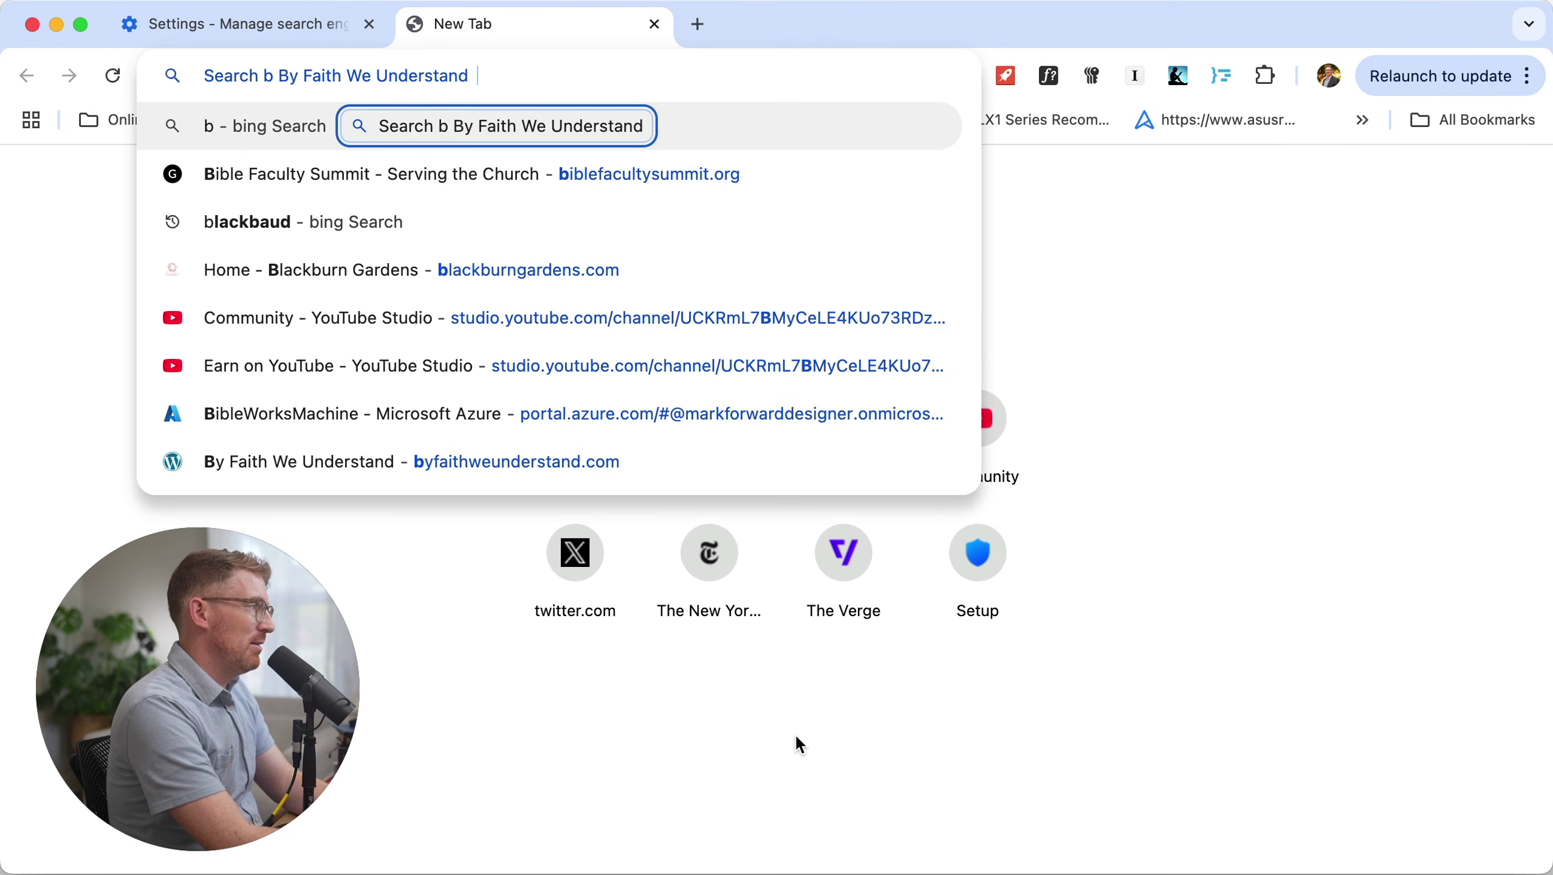
pyautogui.write('king james version')
pyautogui.press('Return')
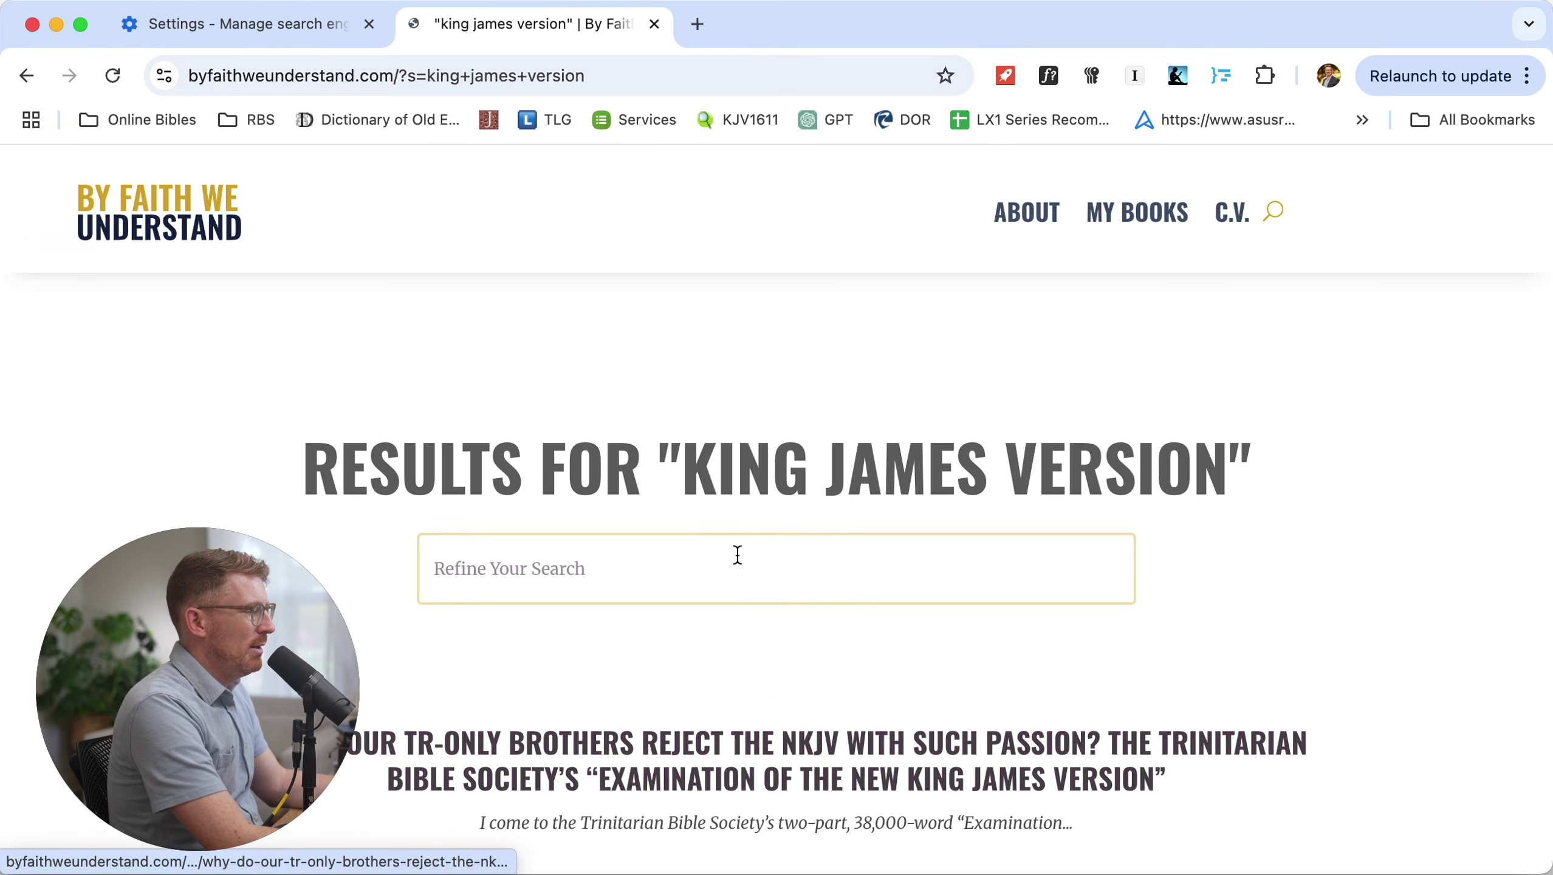
pyautogui.scroll(-15, 737, 555)
pyautogui.scroll(-5, 731, 574)
pyautogui.press('super+w')
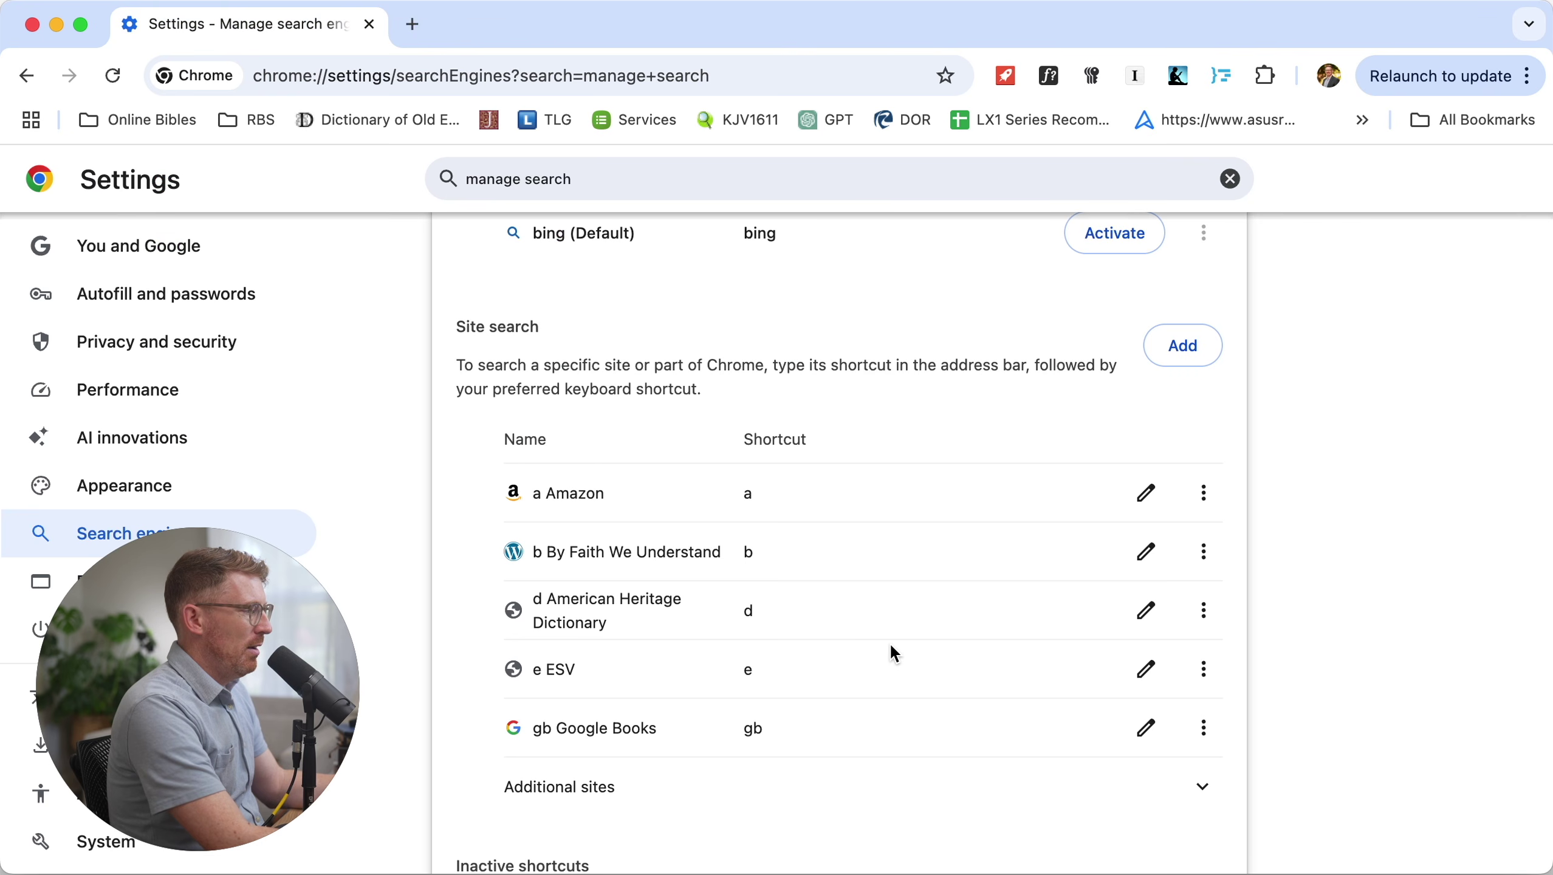
# Start an American Heritage Dictionary site search in a new tab using the shortcut "d"
pyautogui.press('super+t')
pyautogui.write('d')
pyautogui.press('Tab')
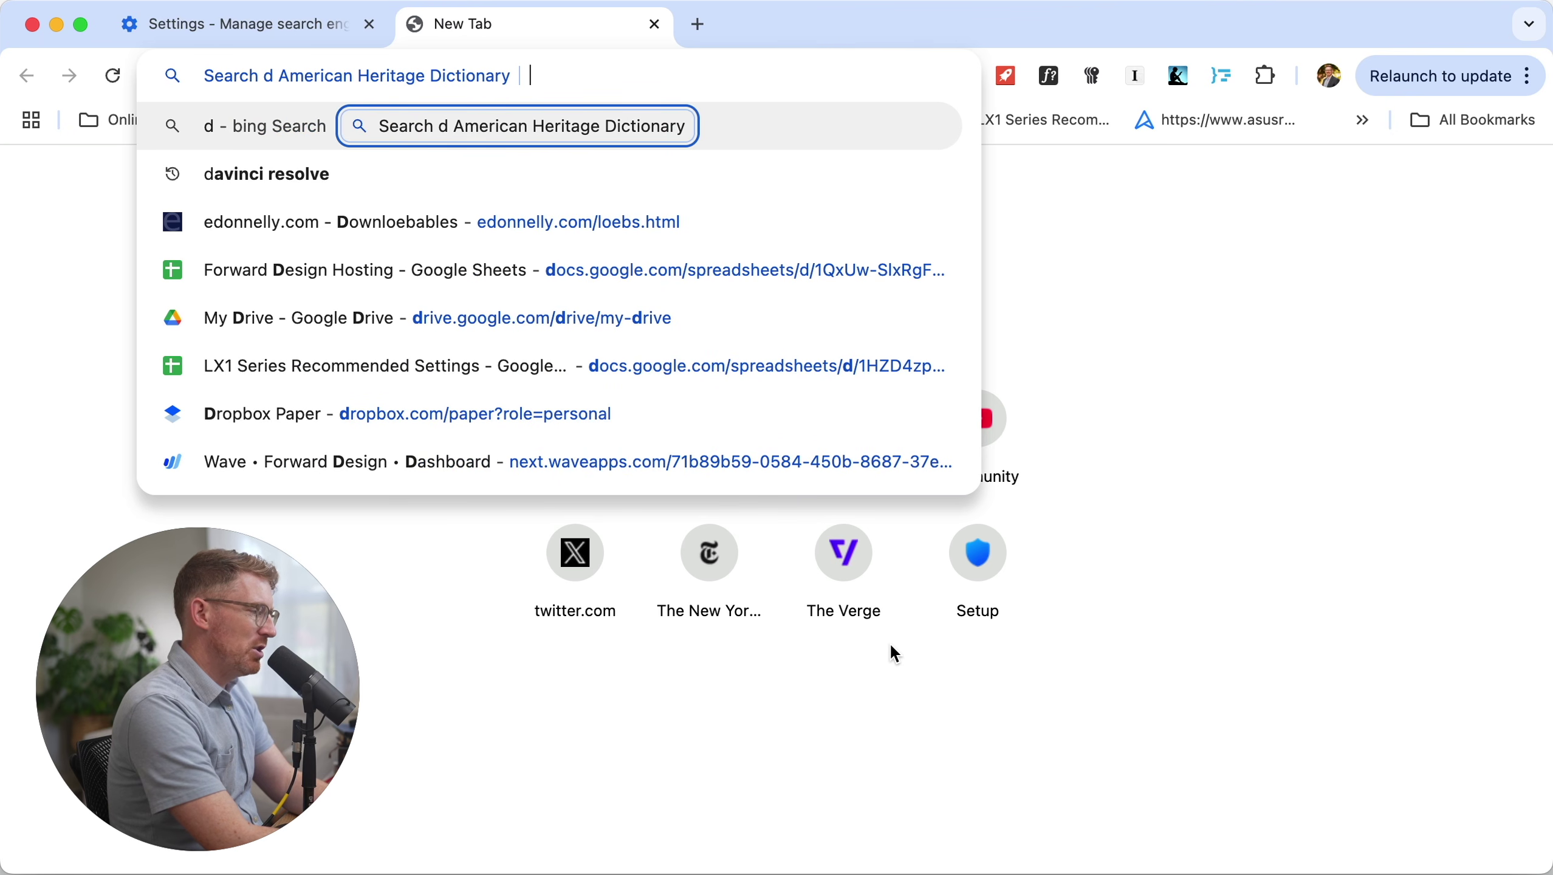
pyautogui.press('super+space')
pyautogui.write('d')
pyautogui.press('Return')
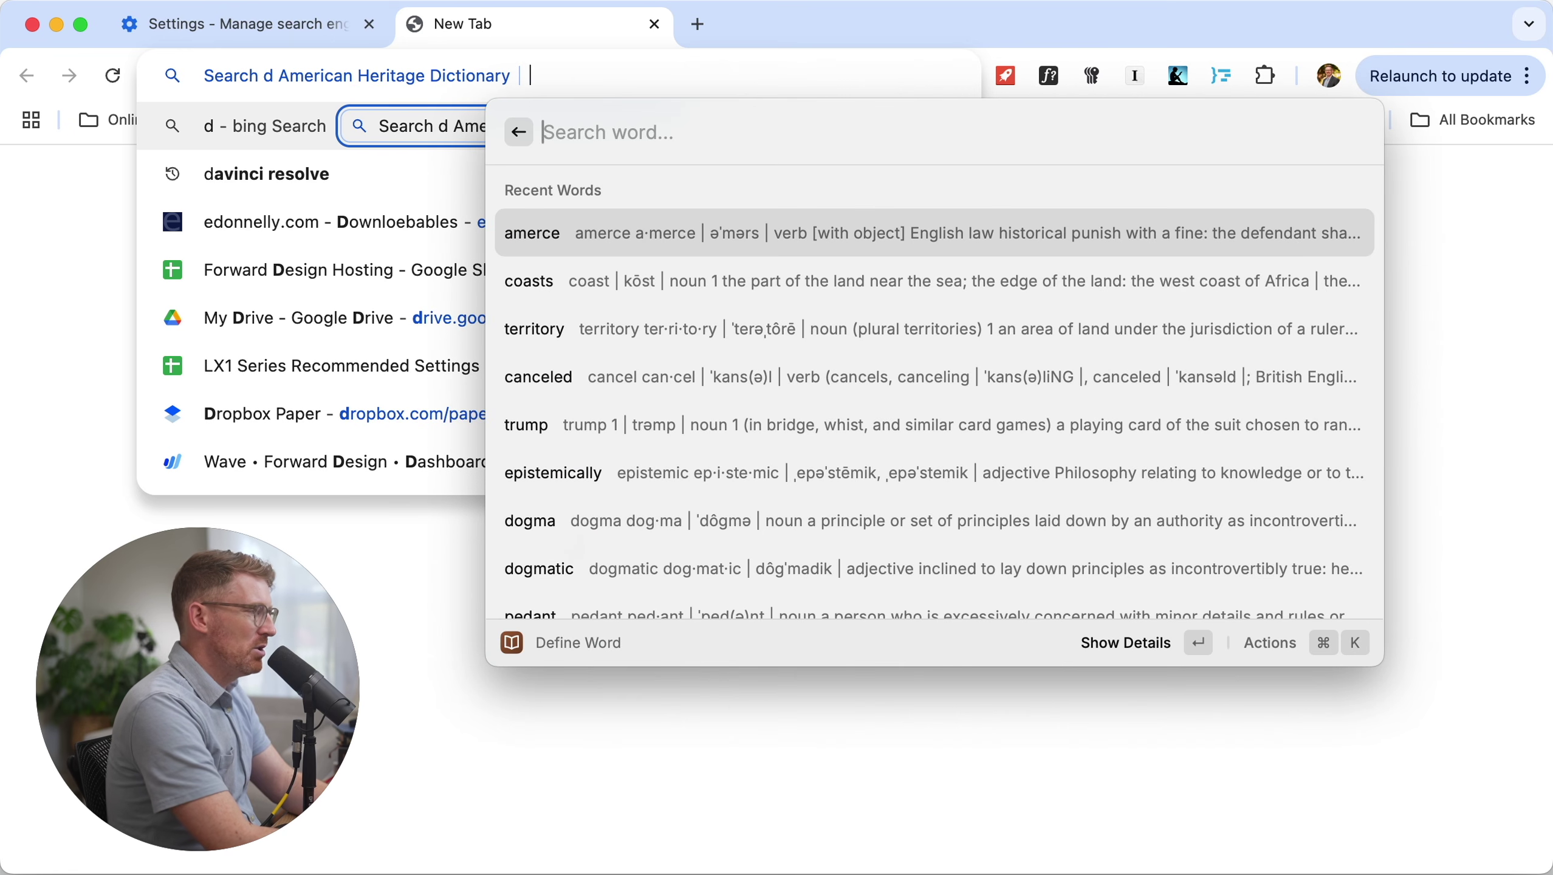
pyautogui.press('Escape')
pyautogui.press('Escape')
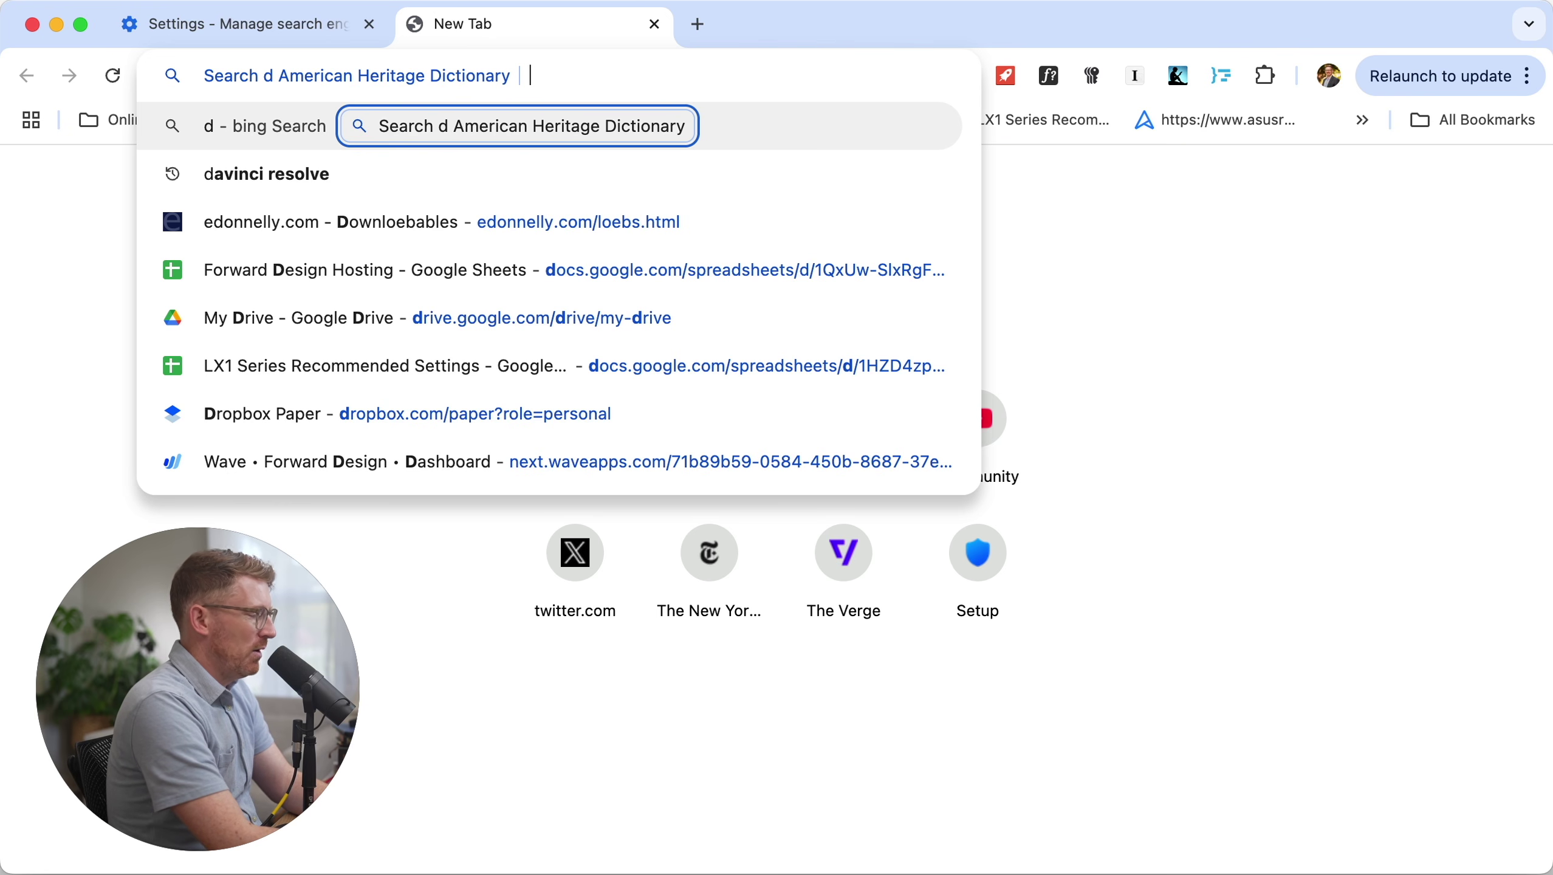
# Look up "commend" in the American Heritage Dictionary through the active site search and bring the full entry into view
pyautogui.write('commend')
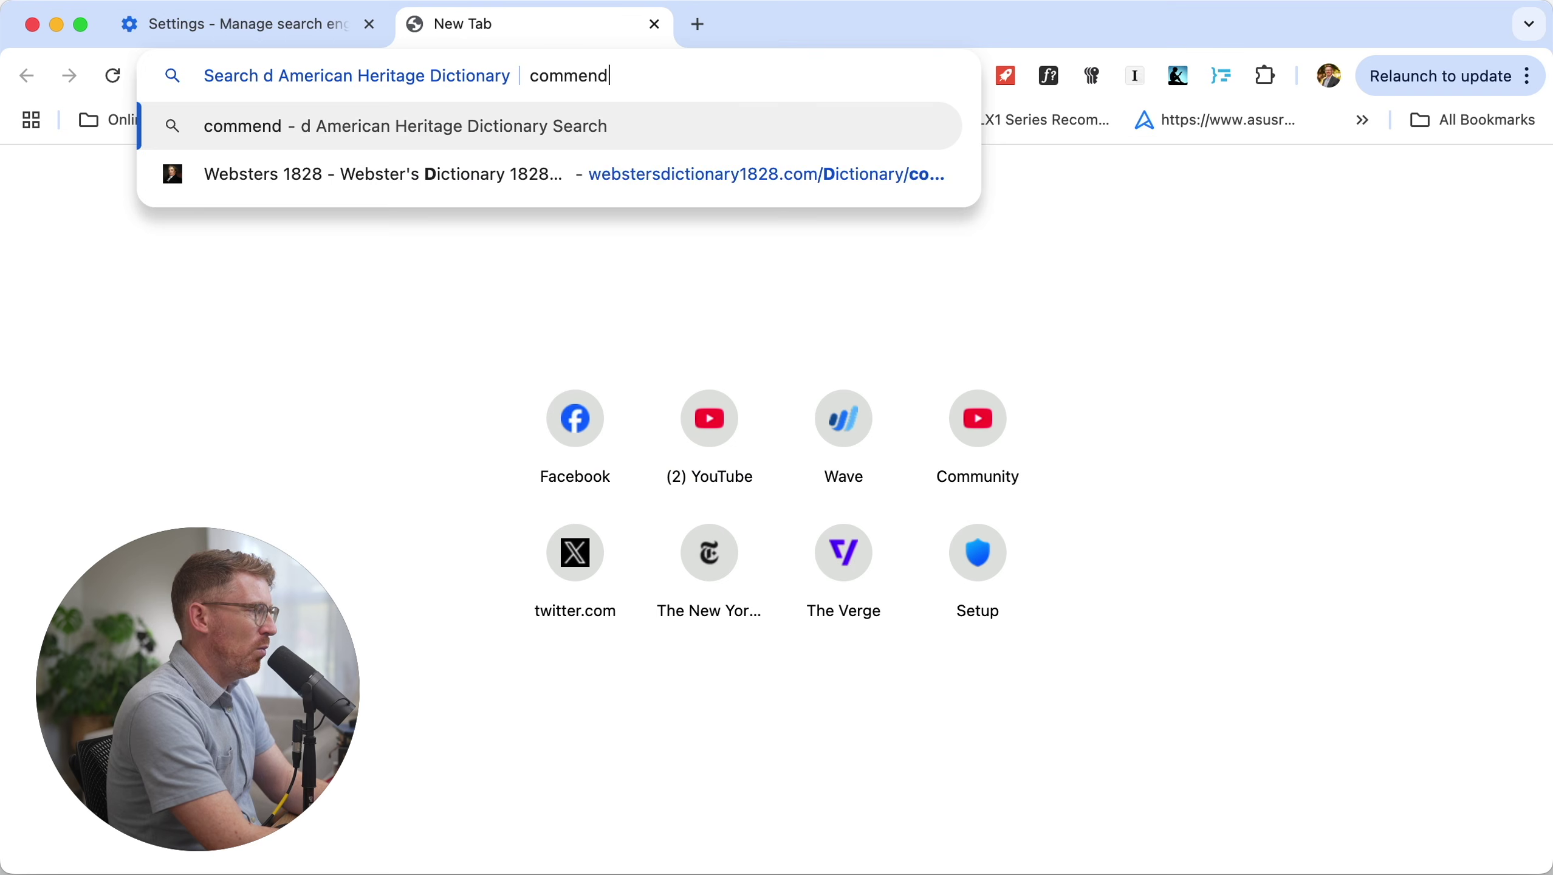
pyautogui.press('Return')
pyautogui.scroll(-6, 587, 606)
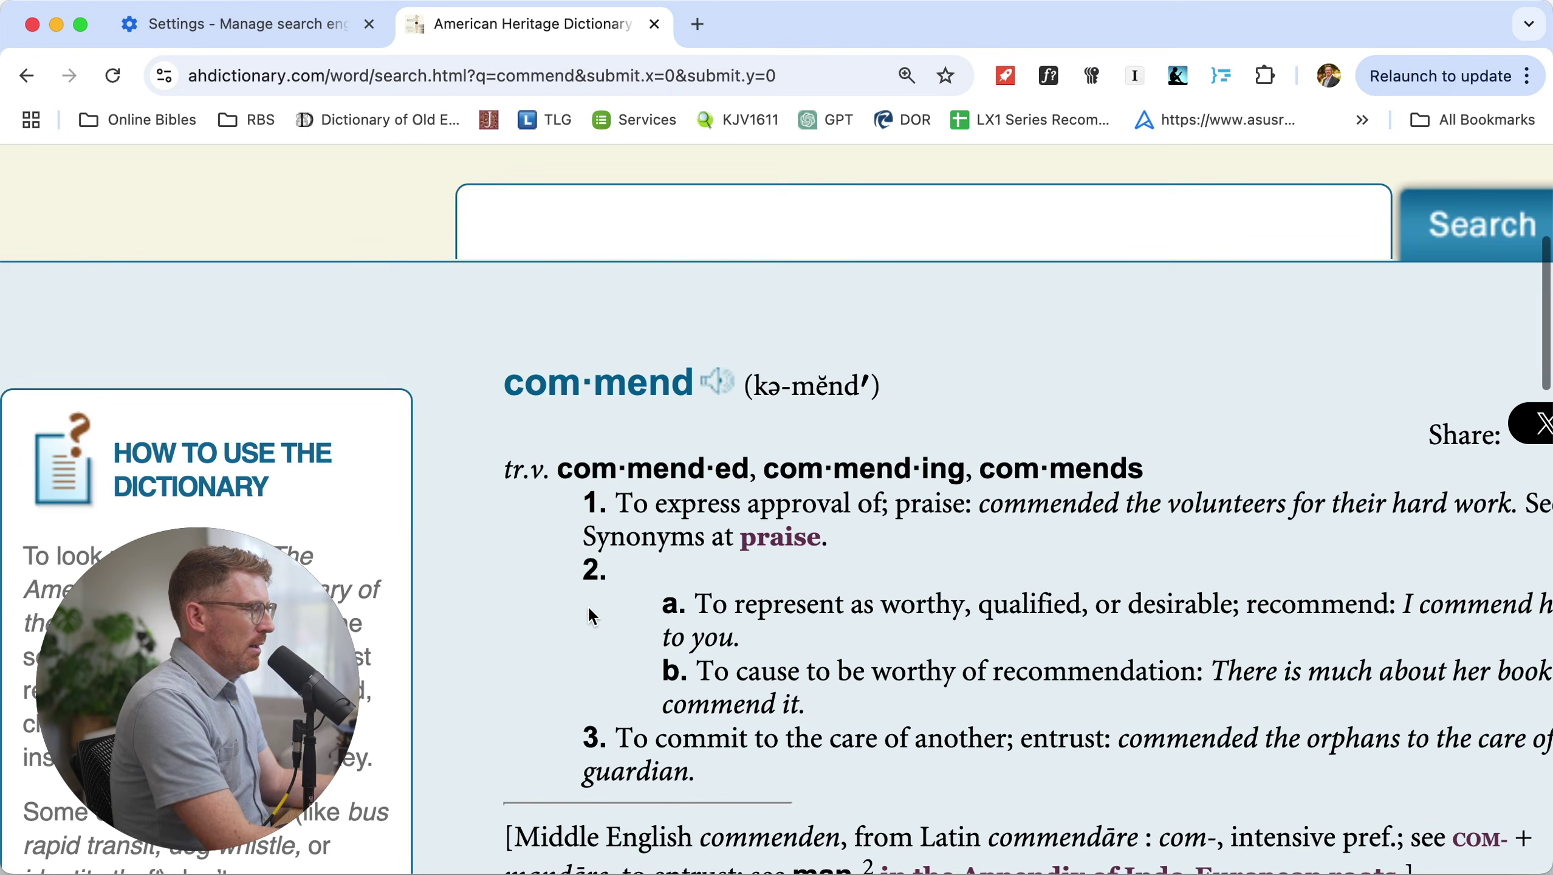
pyautogui.press('super+minus')
pyautogui.press('super+minus')
pyautogui.press('super+minus')
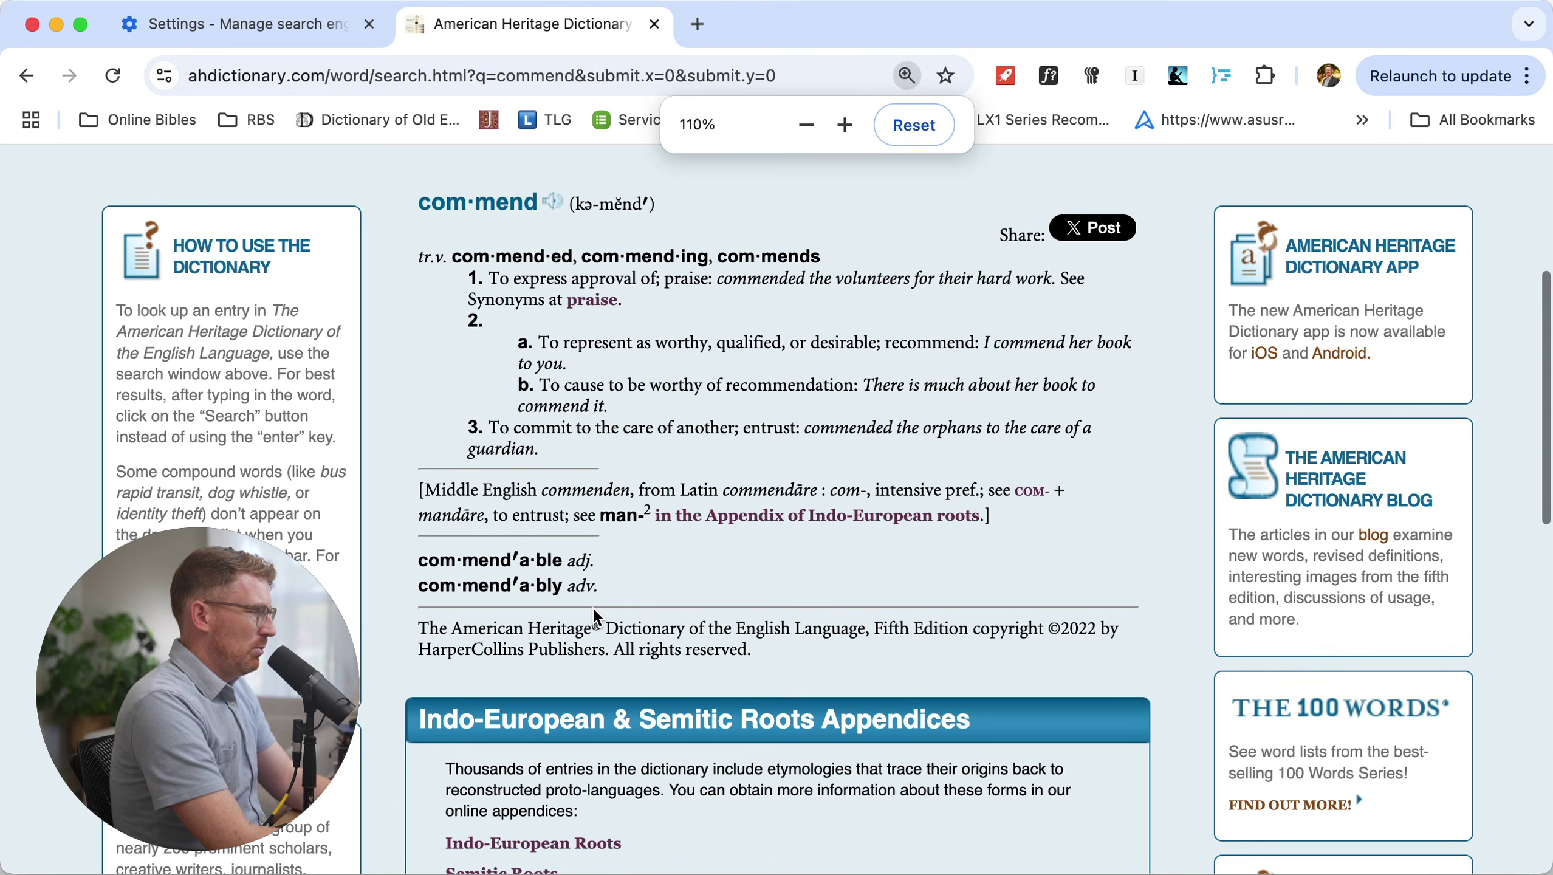
# Enlarge the American Heritage Dictionary page, read through the "commend" entry, and close the tab
pyautogui.press('super+plus')
pyautogui.scroll(5, 659, 610)
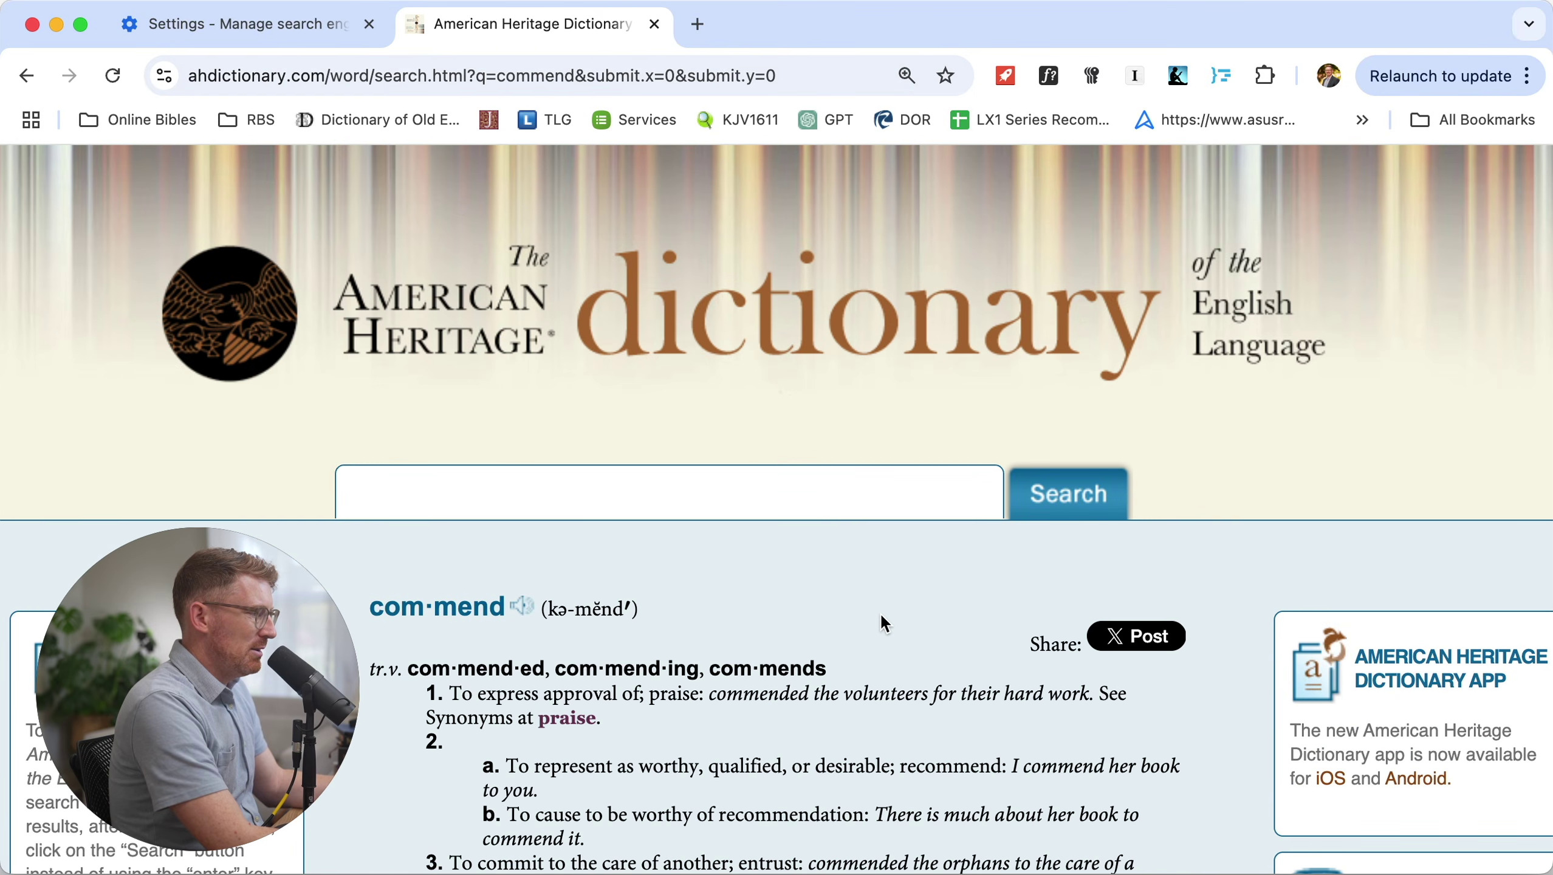
pyautogui.scroll(-3, 882, 617)
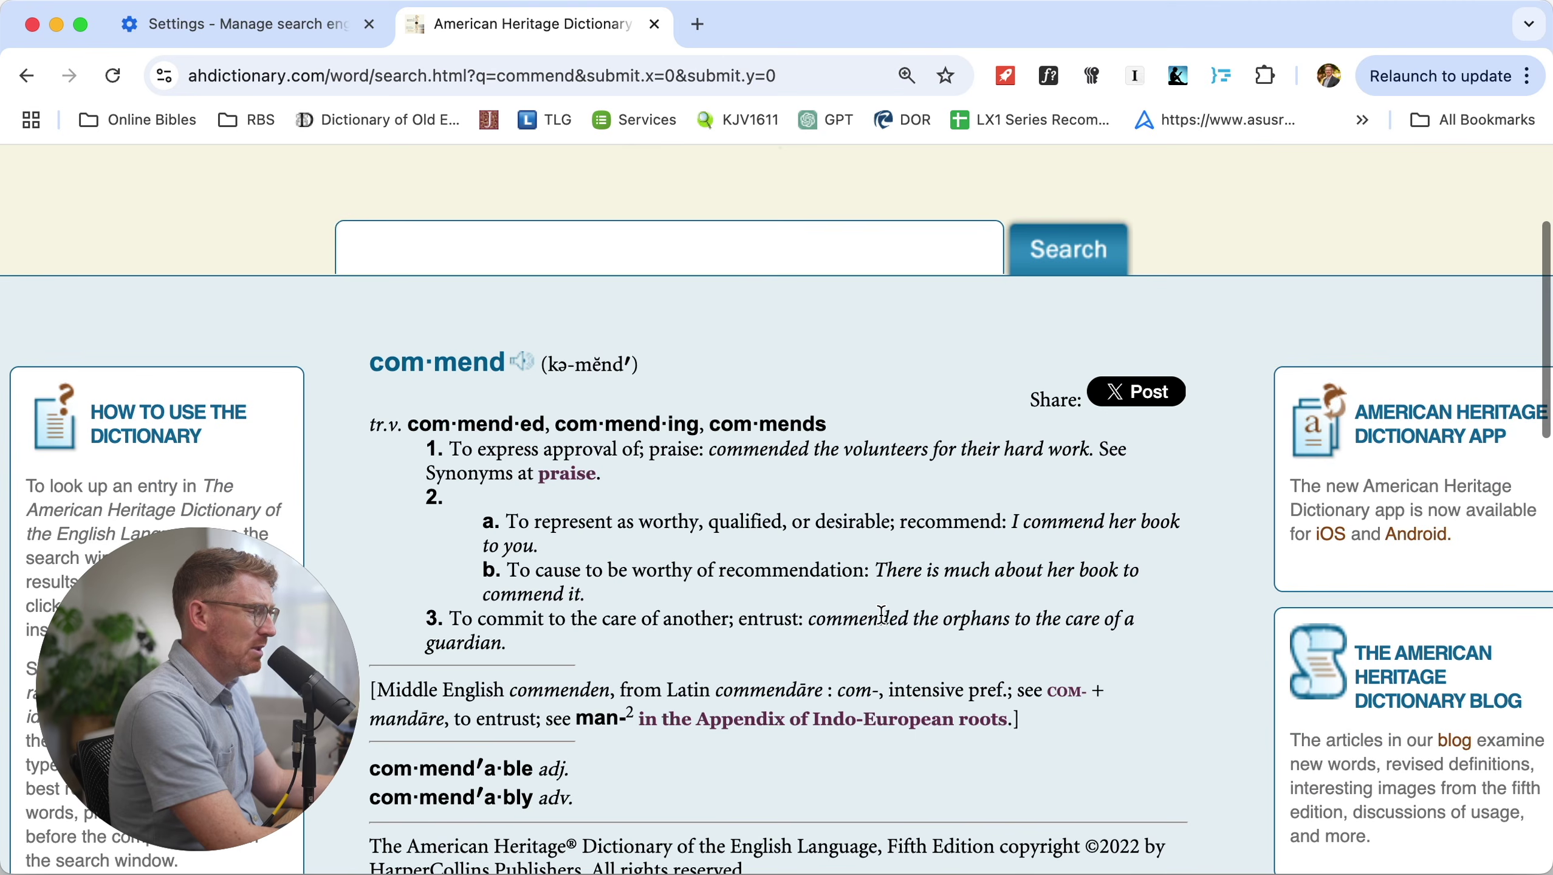
pyautogui.scroll(-3, 882, 615)
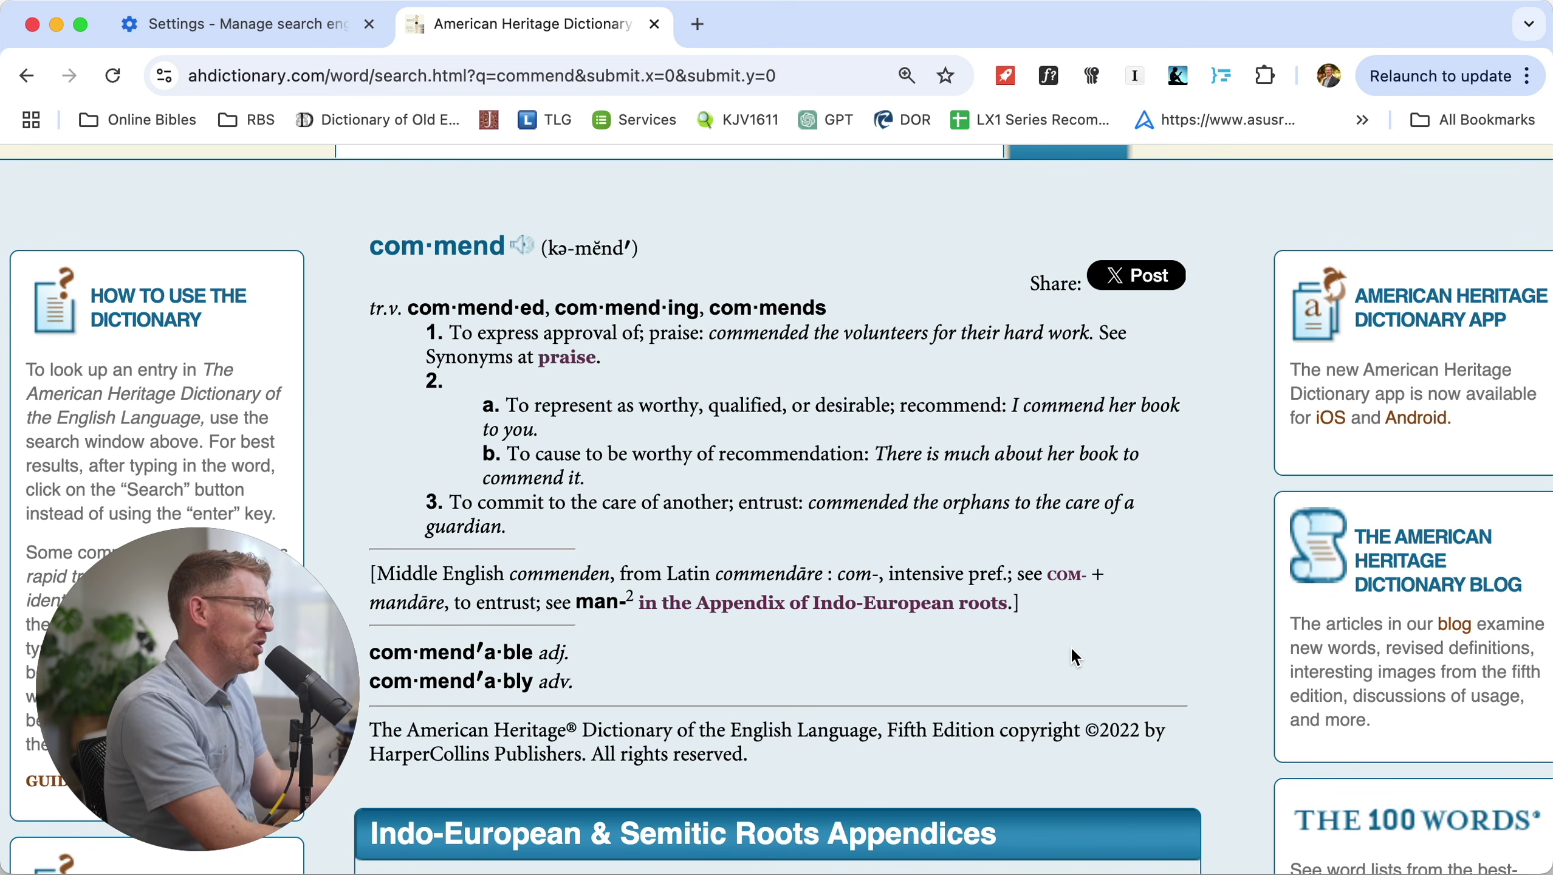
pyautogui.press('super+w')
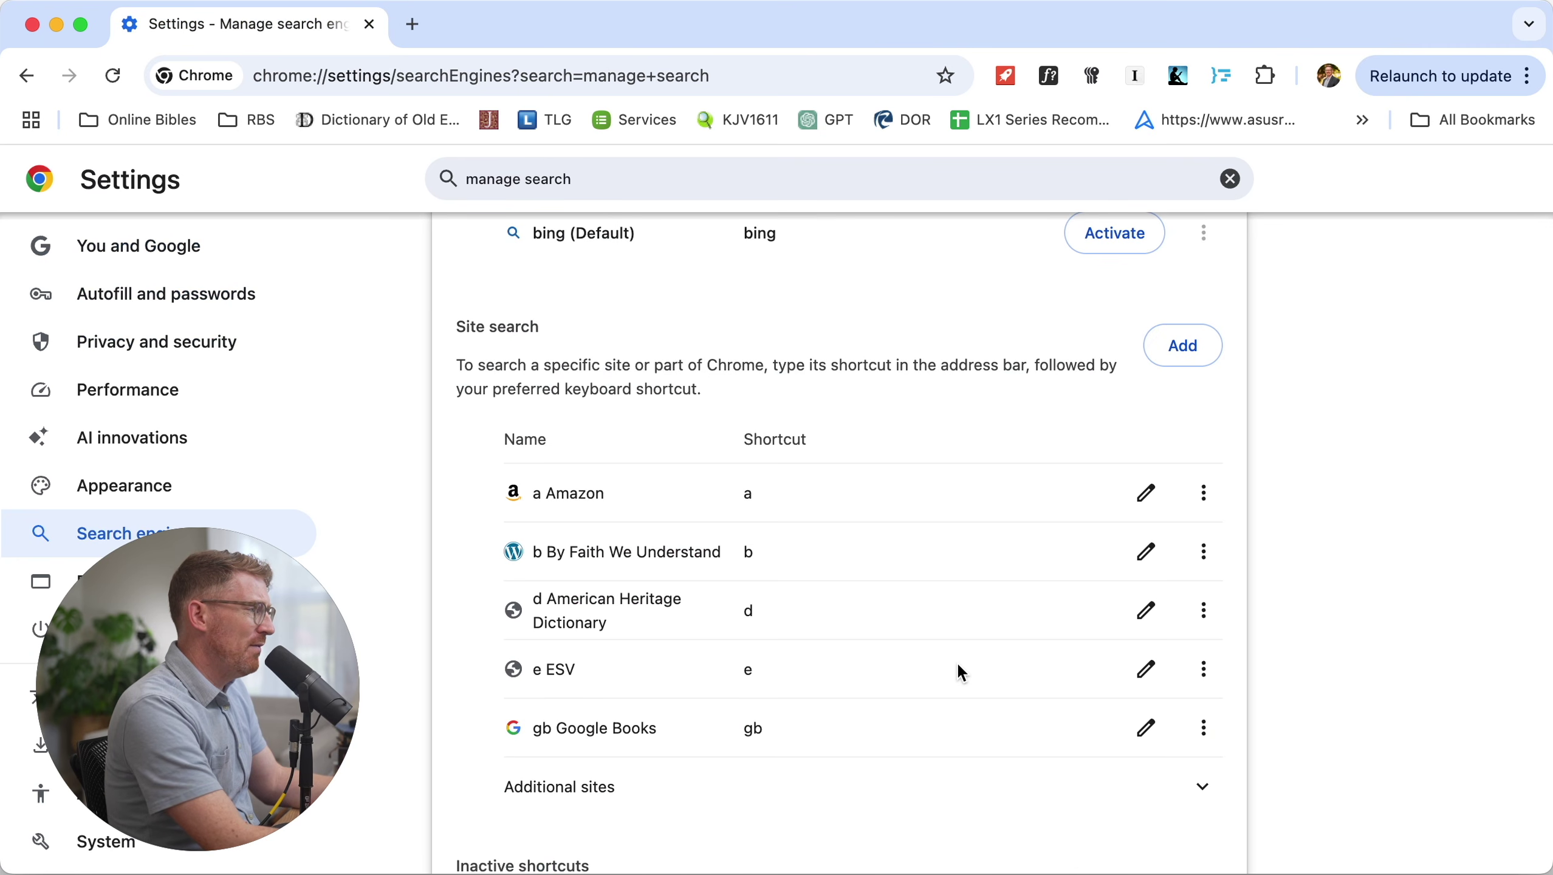
# Look up "rom 1" in the ESV with the shortcut "e" in a new tab, view the passage, and close the tab
pyautogui.press('super+t')
pyautogui.write('e rom 1')
pyautogui.press('Return')
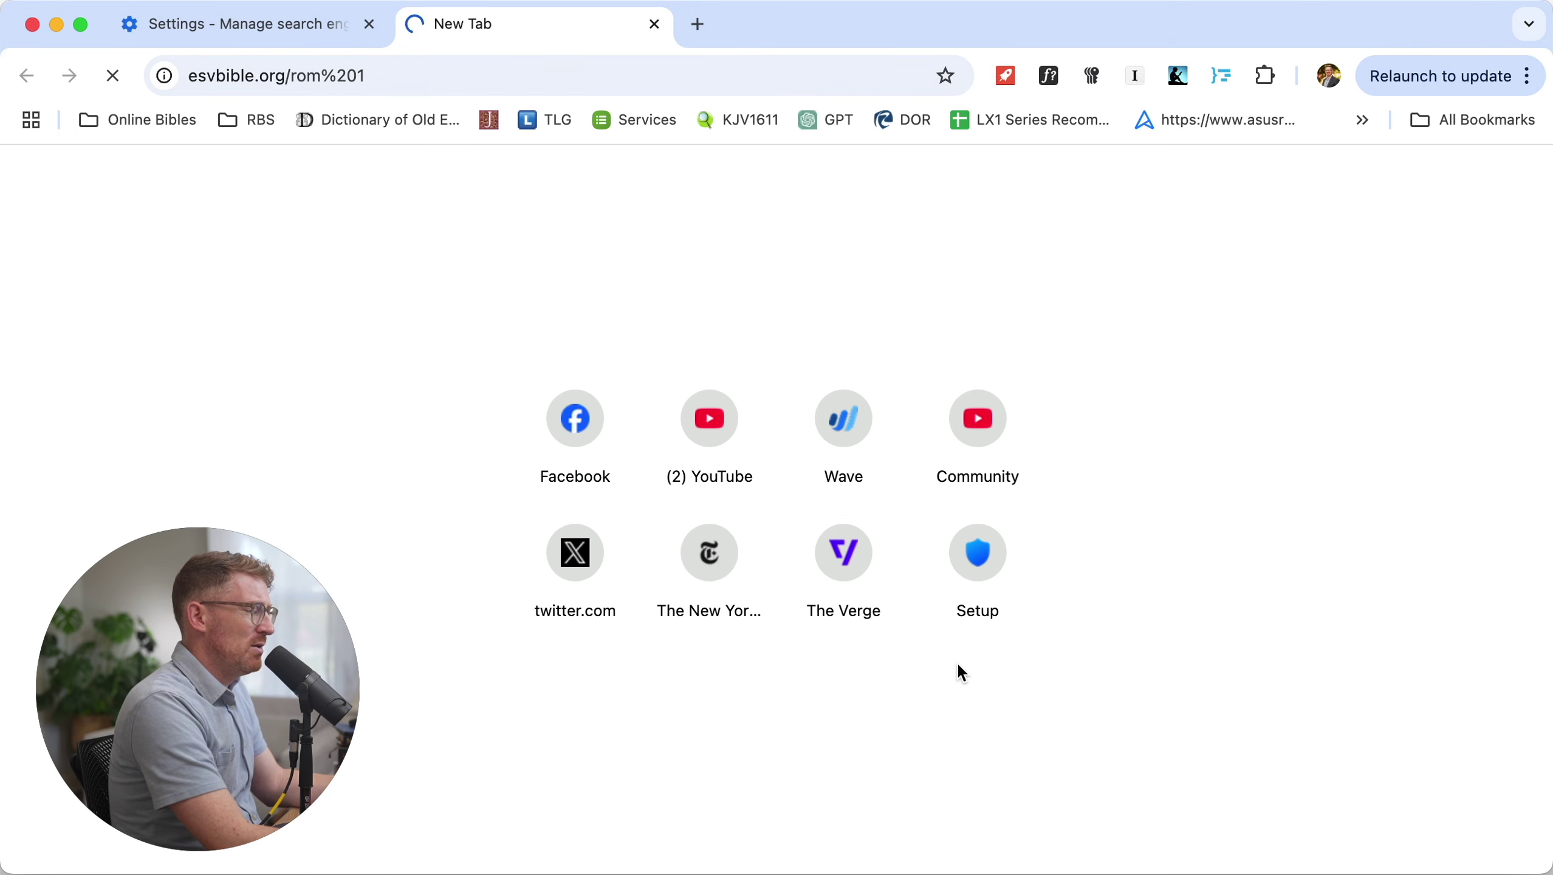
pyautogui.scroll(-5, 740, 506)
pyautogui.press('super+w')
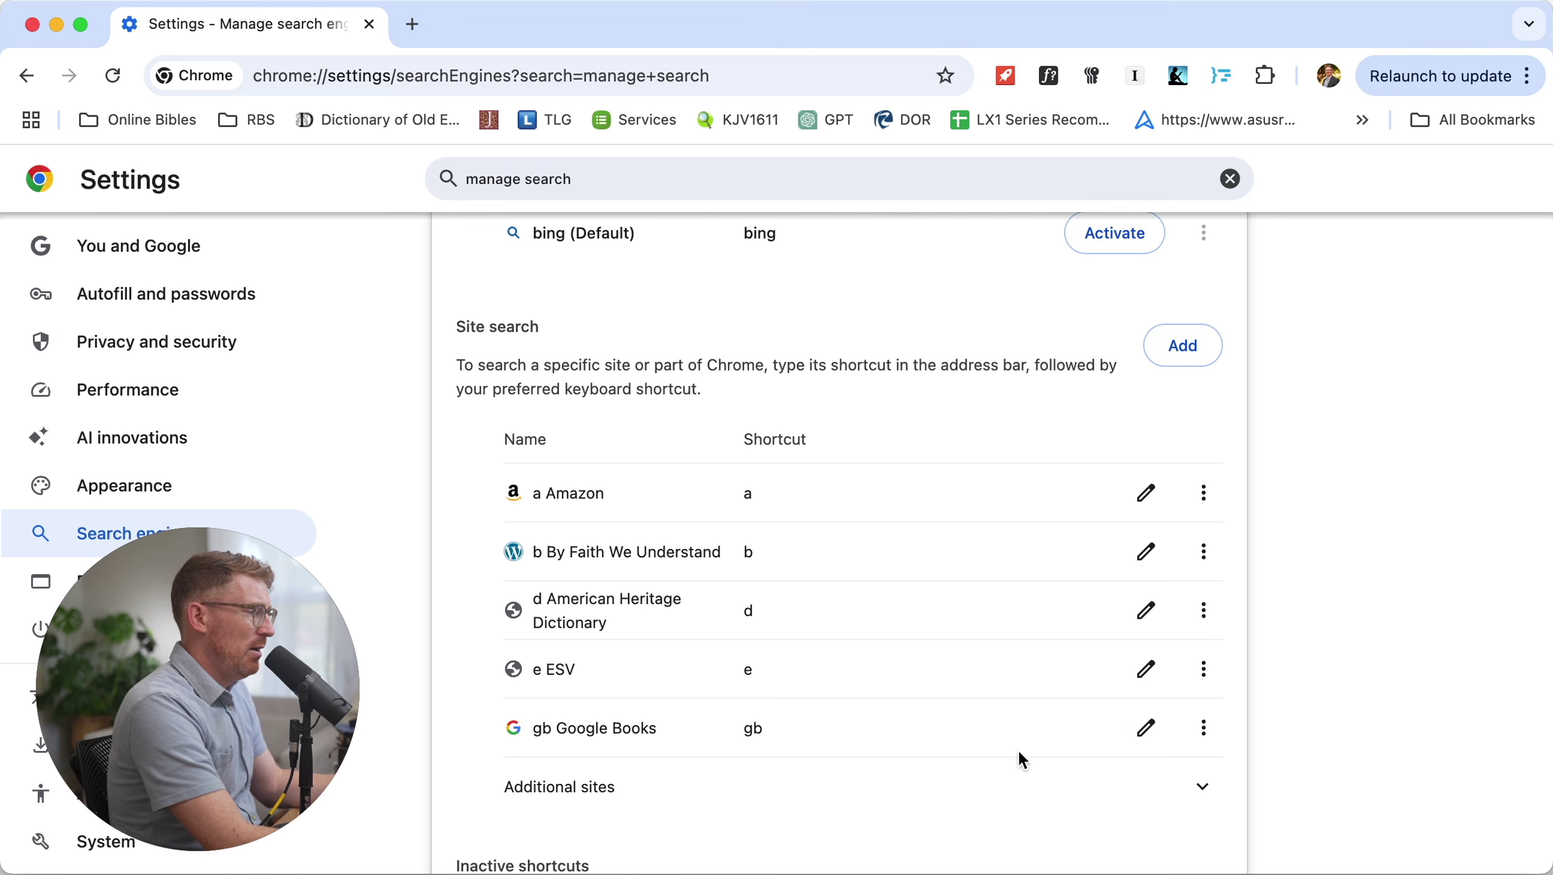
# Search Google Books for "matthew henry" with the shortcut "gb" in a new tab, look through the results, and close the tab
pyautogui.press('super+t')
pyautogui.write('gb Google Books')
pyautogui.press('Tab')
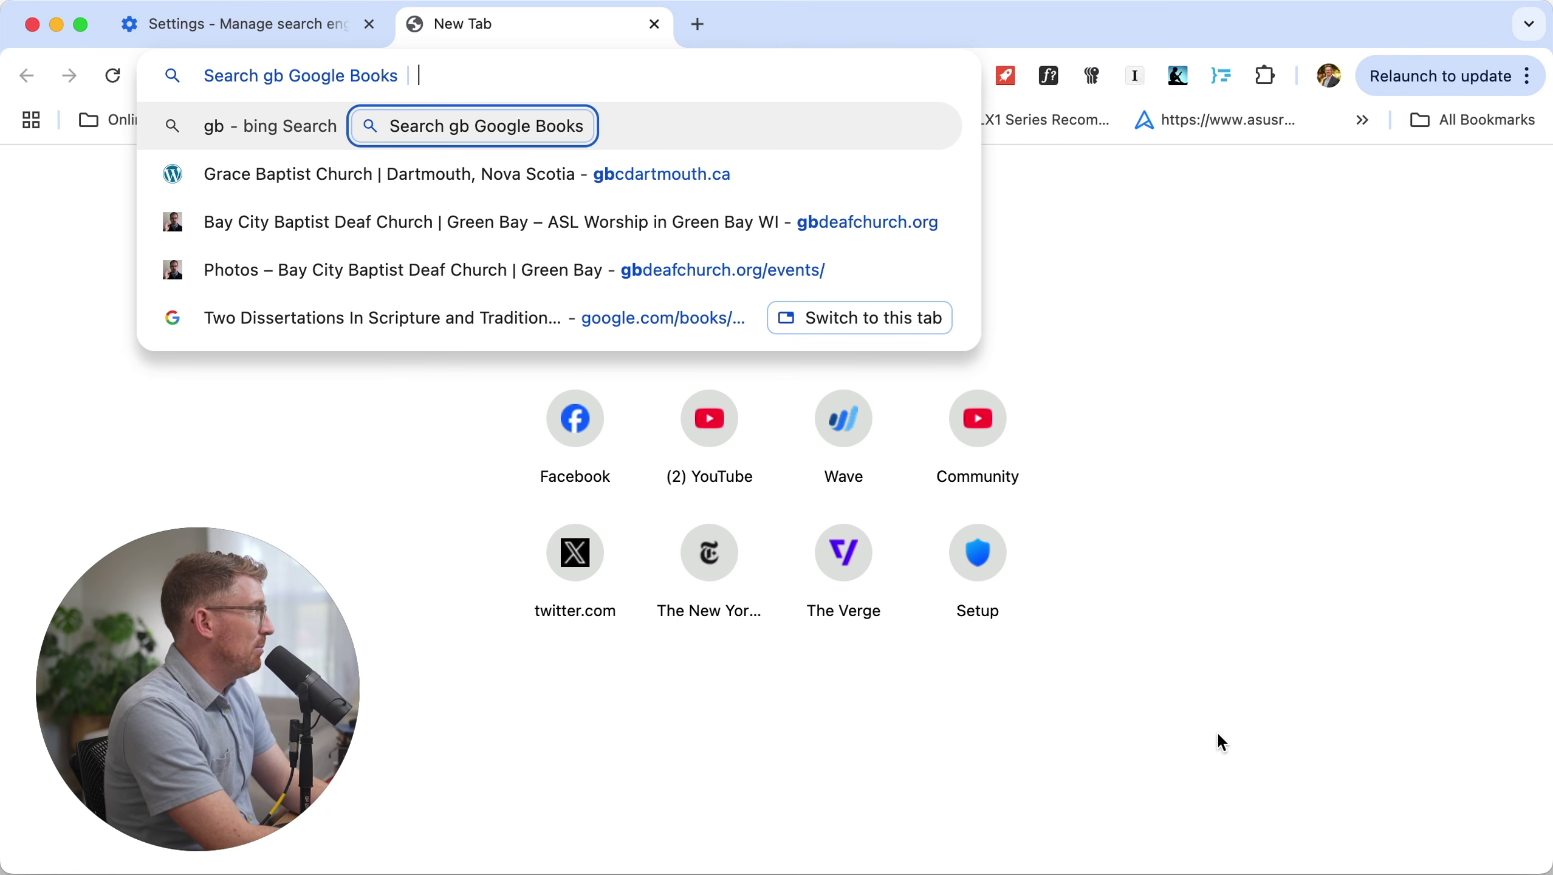
pyautogui.write('matthew henry')
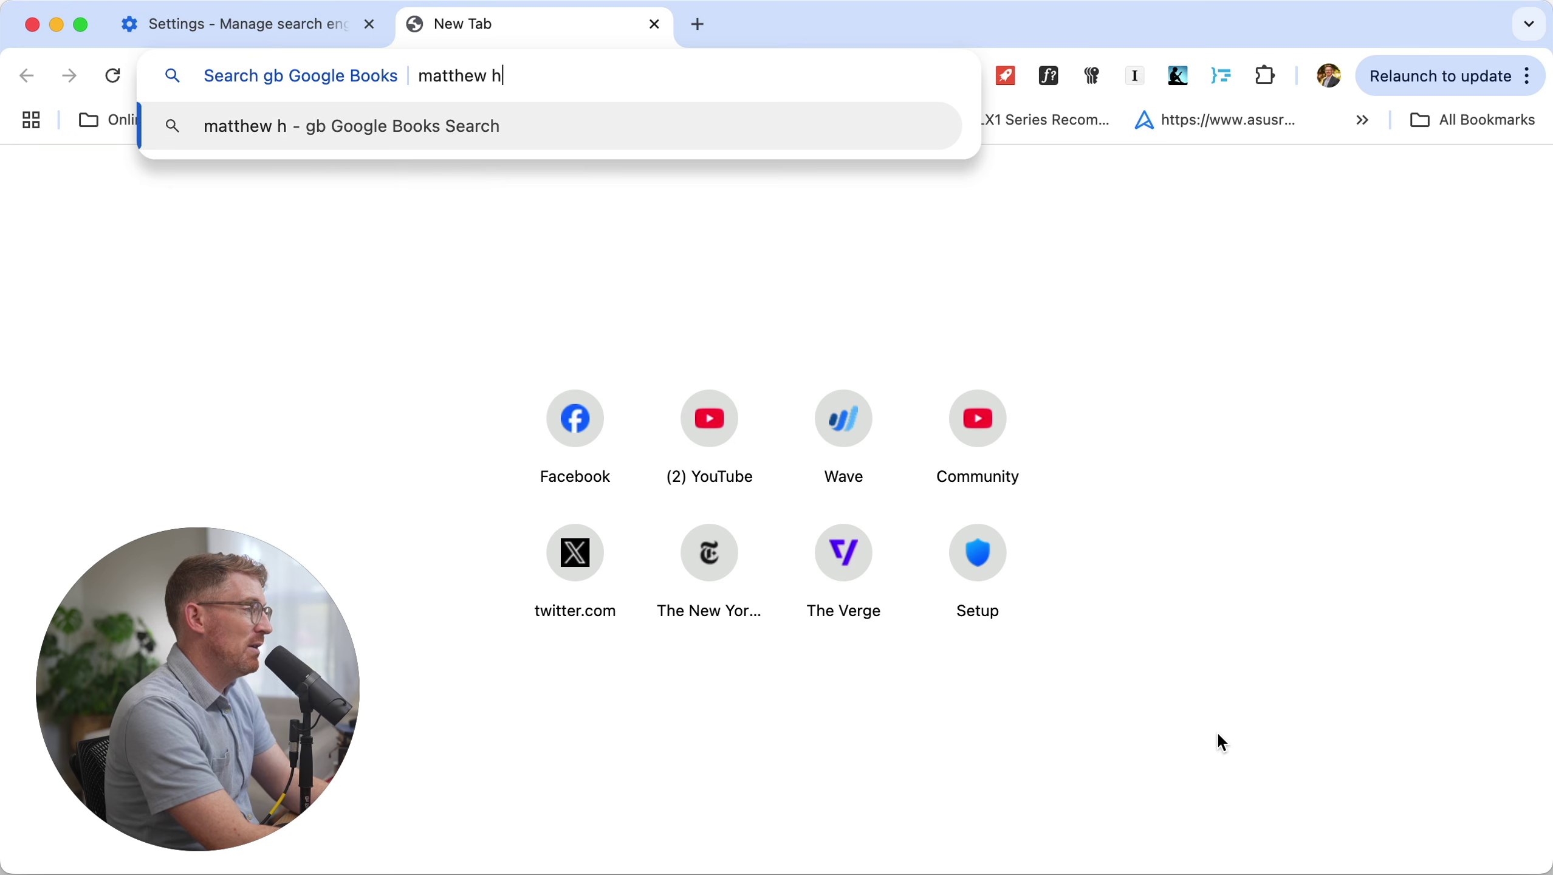
pyautogui.press('Return')
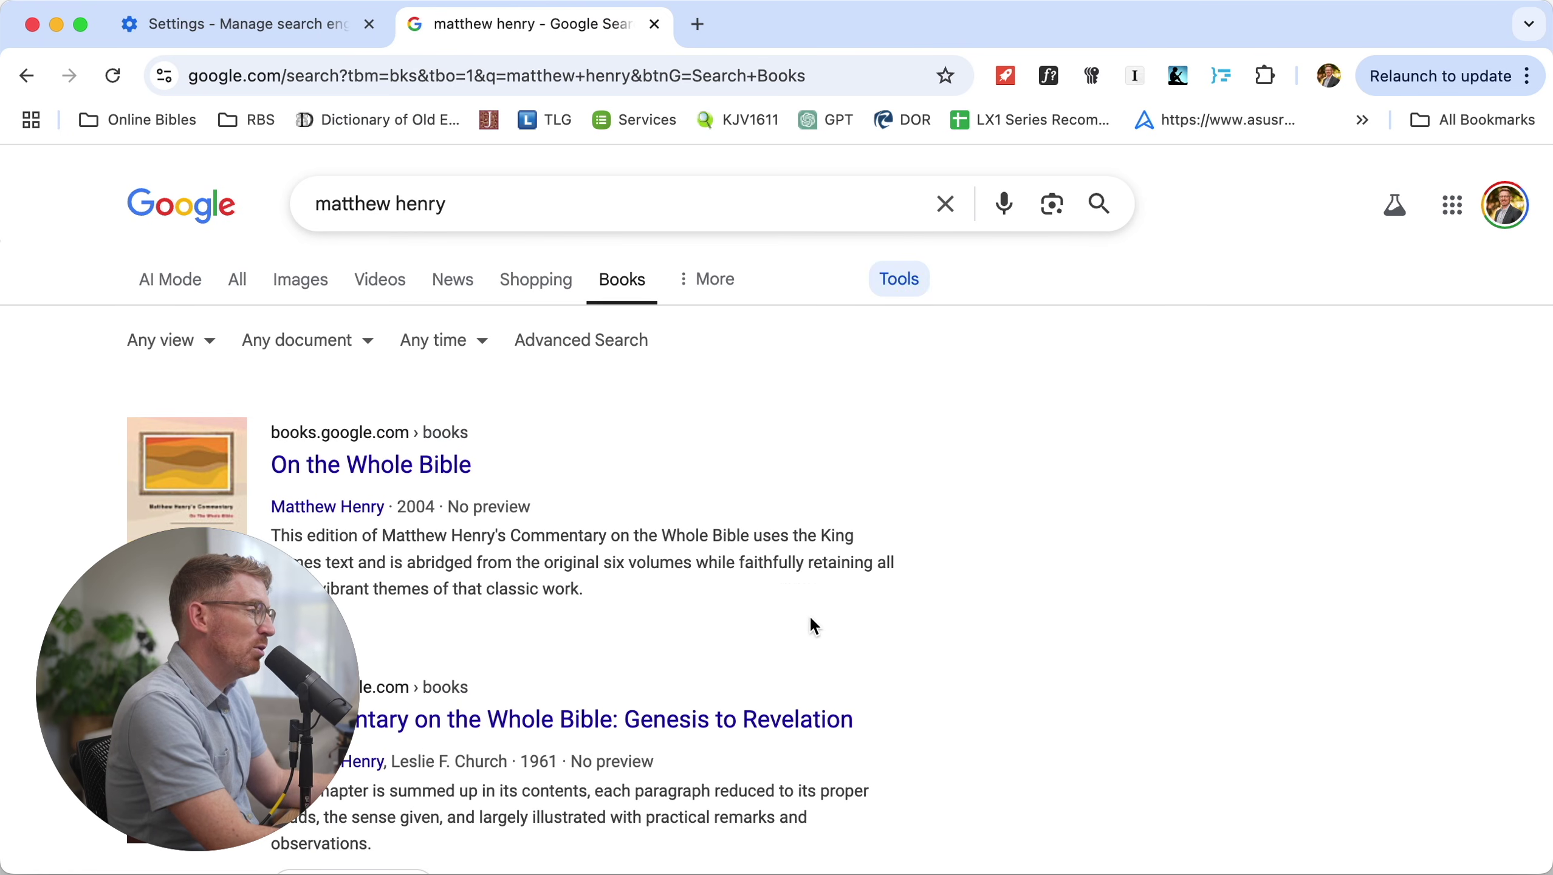
pyautogui.scroll(-4, 779, 609)
pyautogui.scroll(-3, 775, 600)
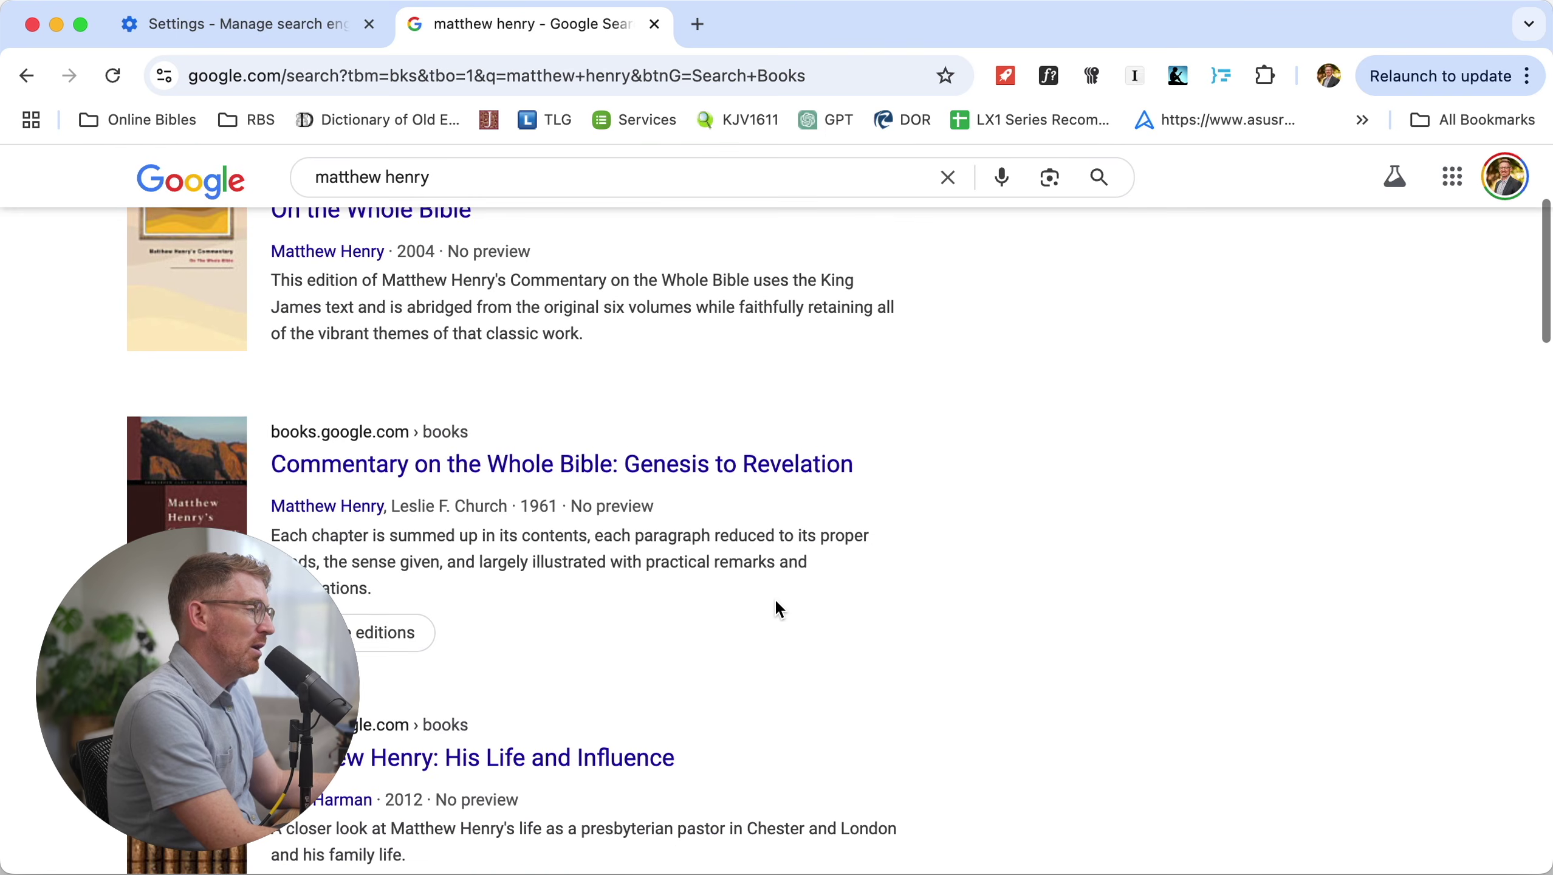
pyautogui.press('super+w')
# Expand the additional sites under Site search and look through their first shortcuts
pyautogui.scroll(-2, 783, 578)
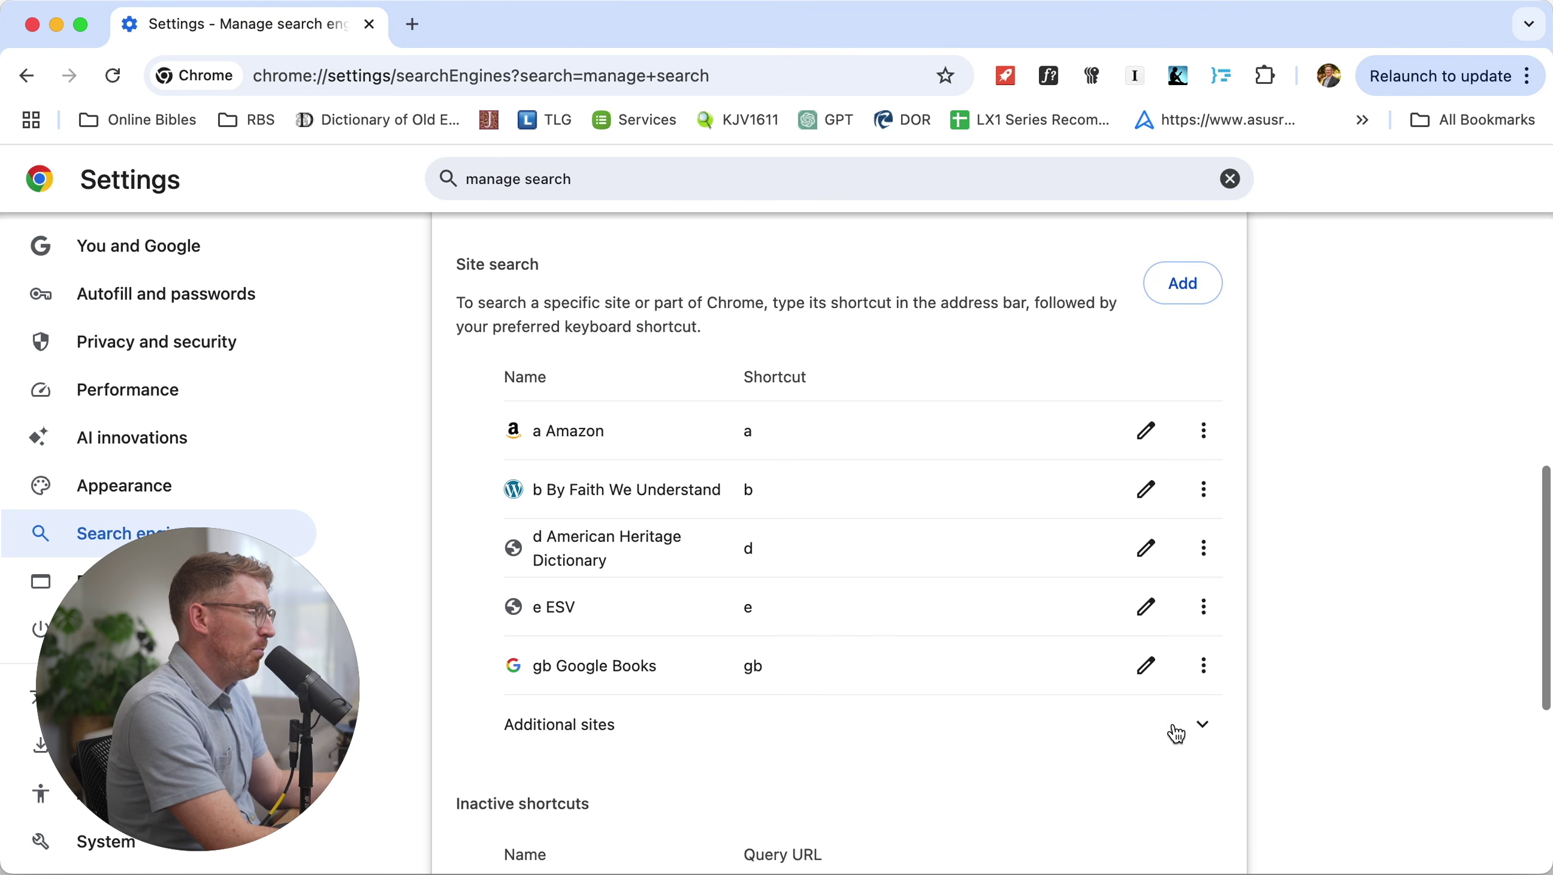
pyautogui.click(1204, 711)
pyautogui.scroll(-3, 872, 659)
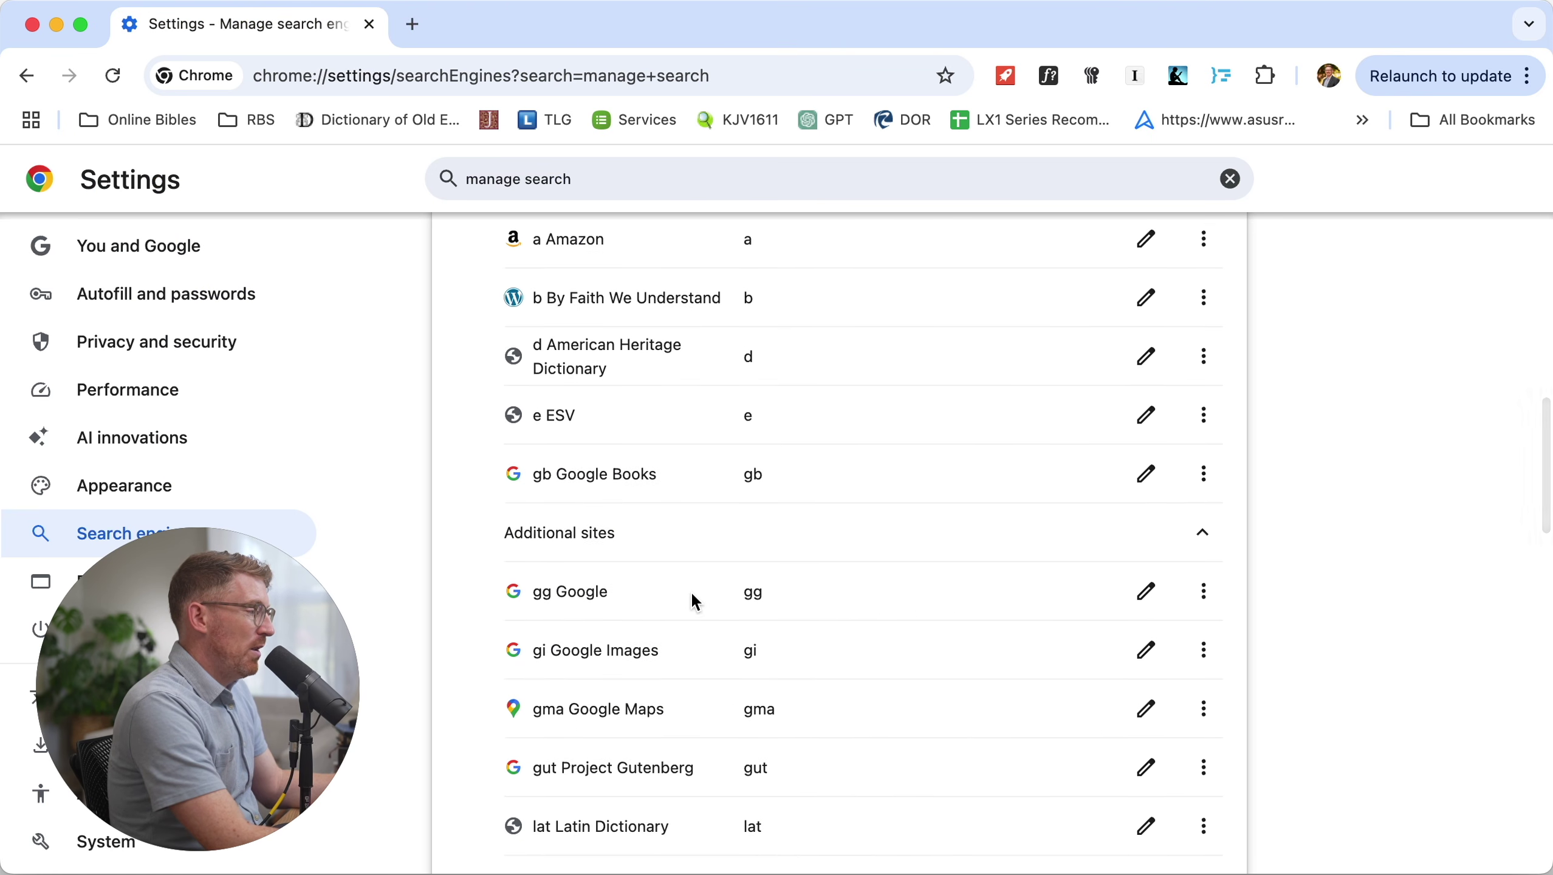
pyautogui.scroll(-2, 690, 600)
pyautogui.scroll(-3, 588, 576)
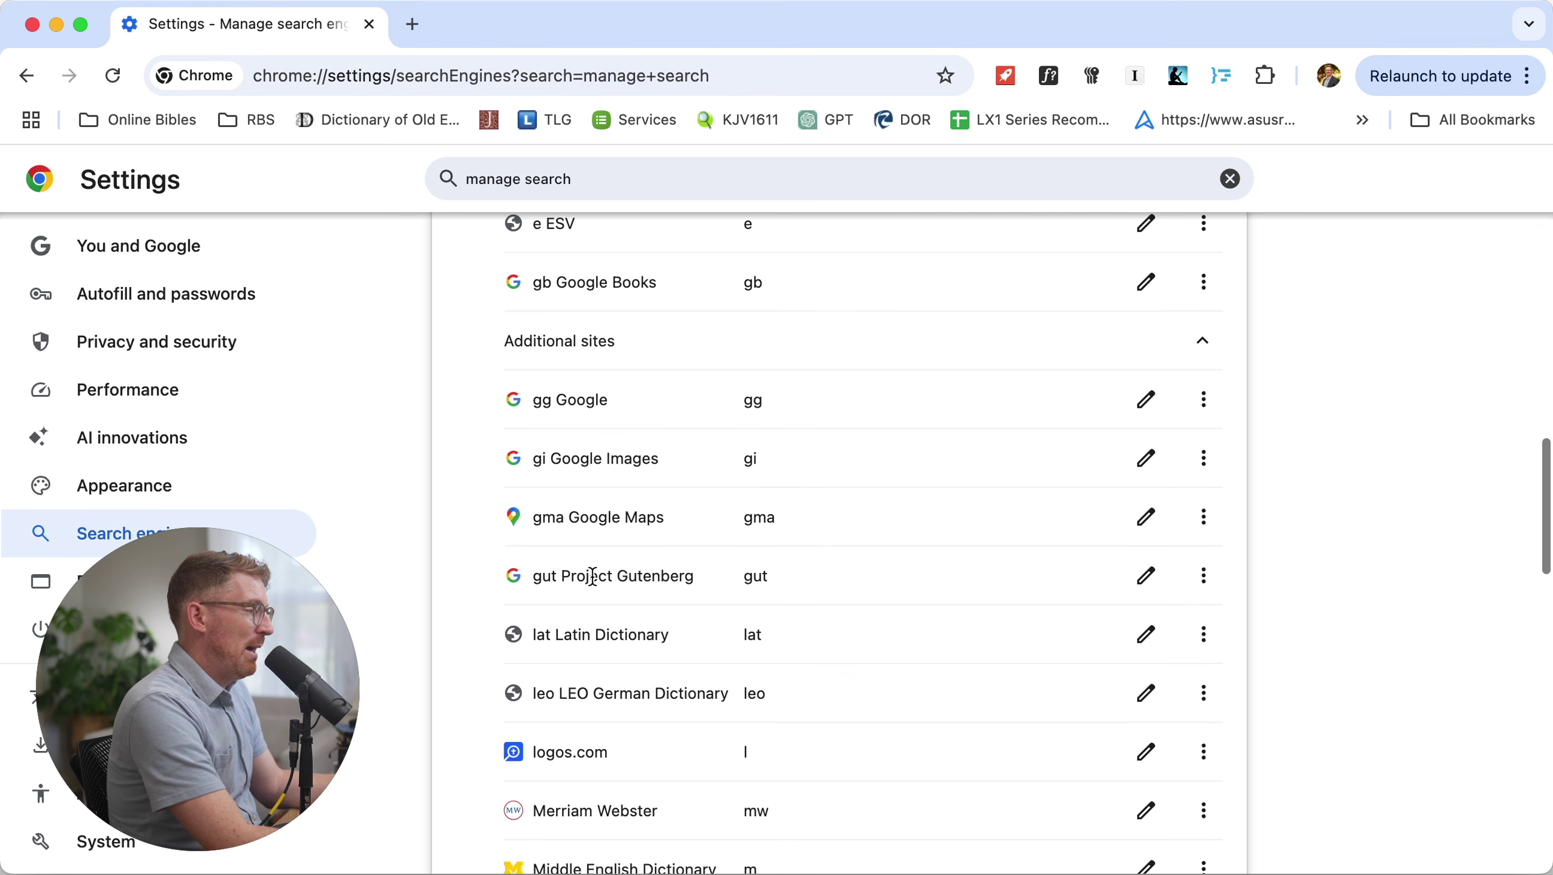
# Search Project Gutenberg for "jane austen" in a new tab using the shortcut "gut"
pyautogui.press('super+t')
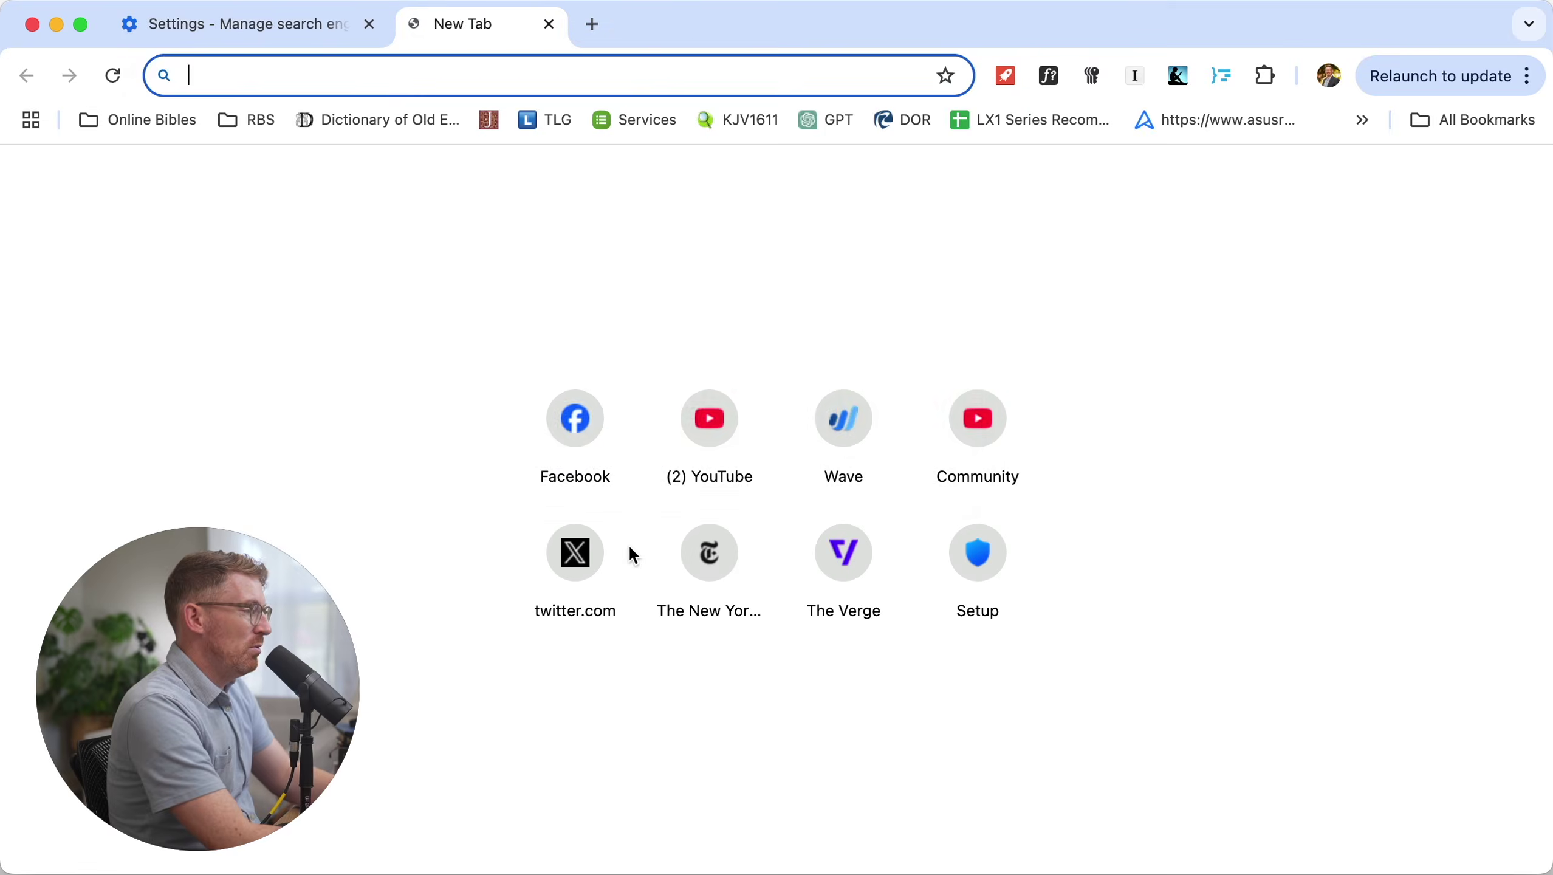
pyautogui.write('gut')
pyautogui.press('Tab')
pyautogui.write('jane austen')
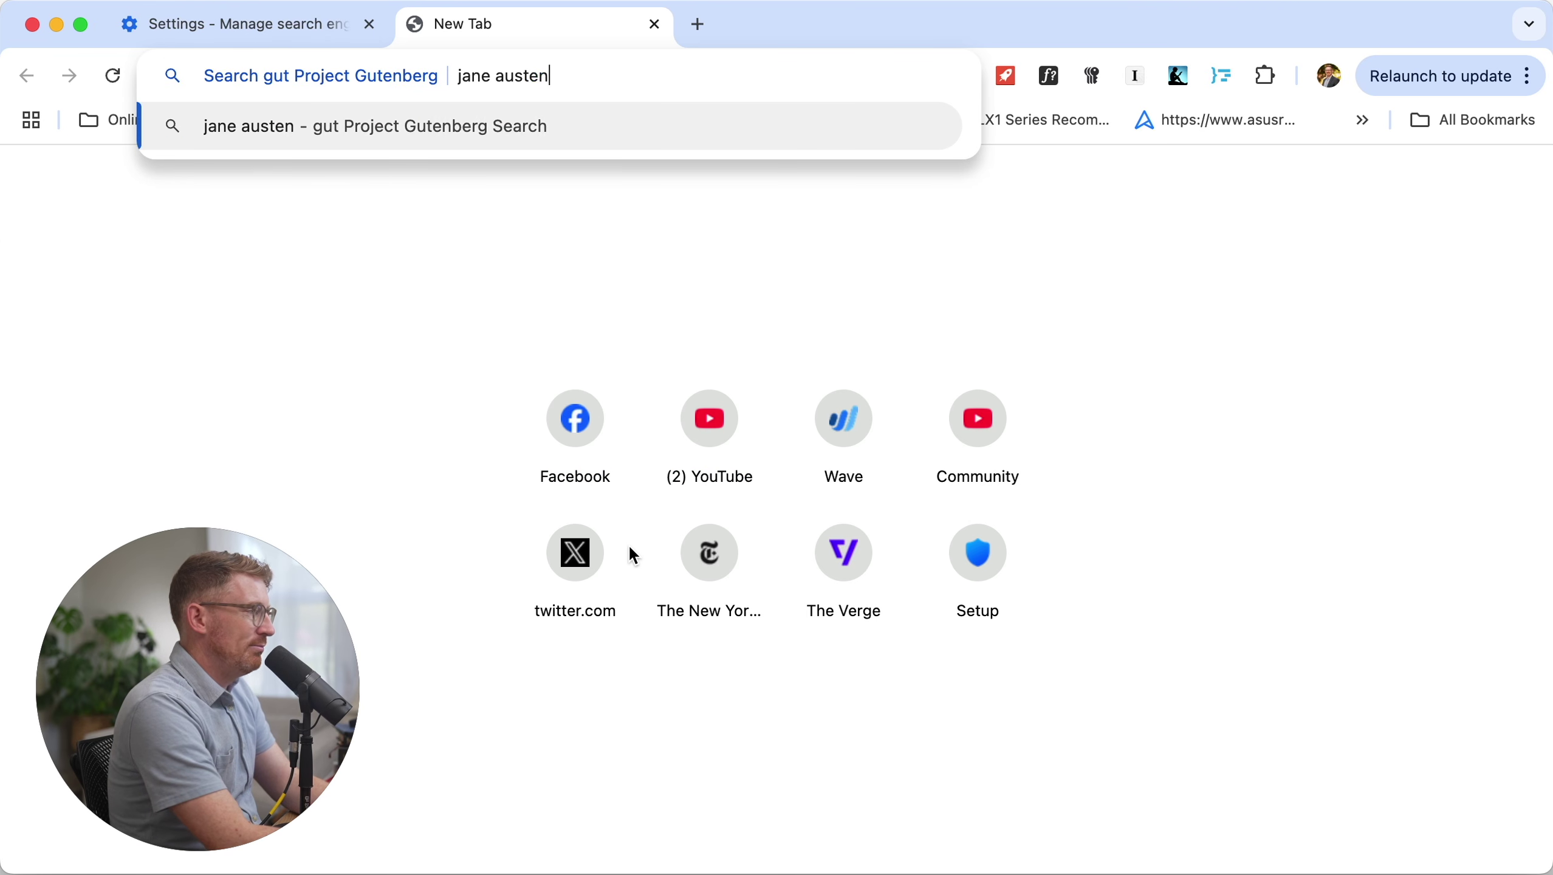
pyautogui.press('Return')
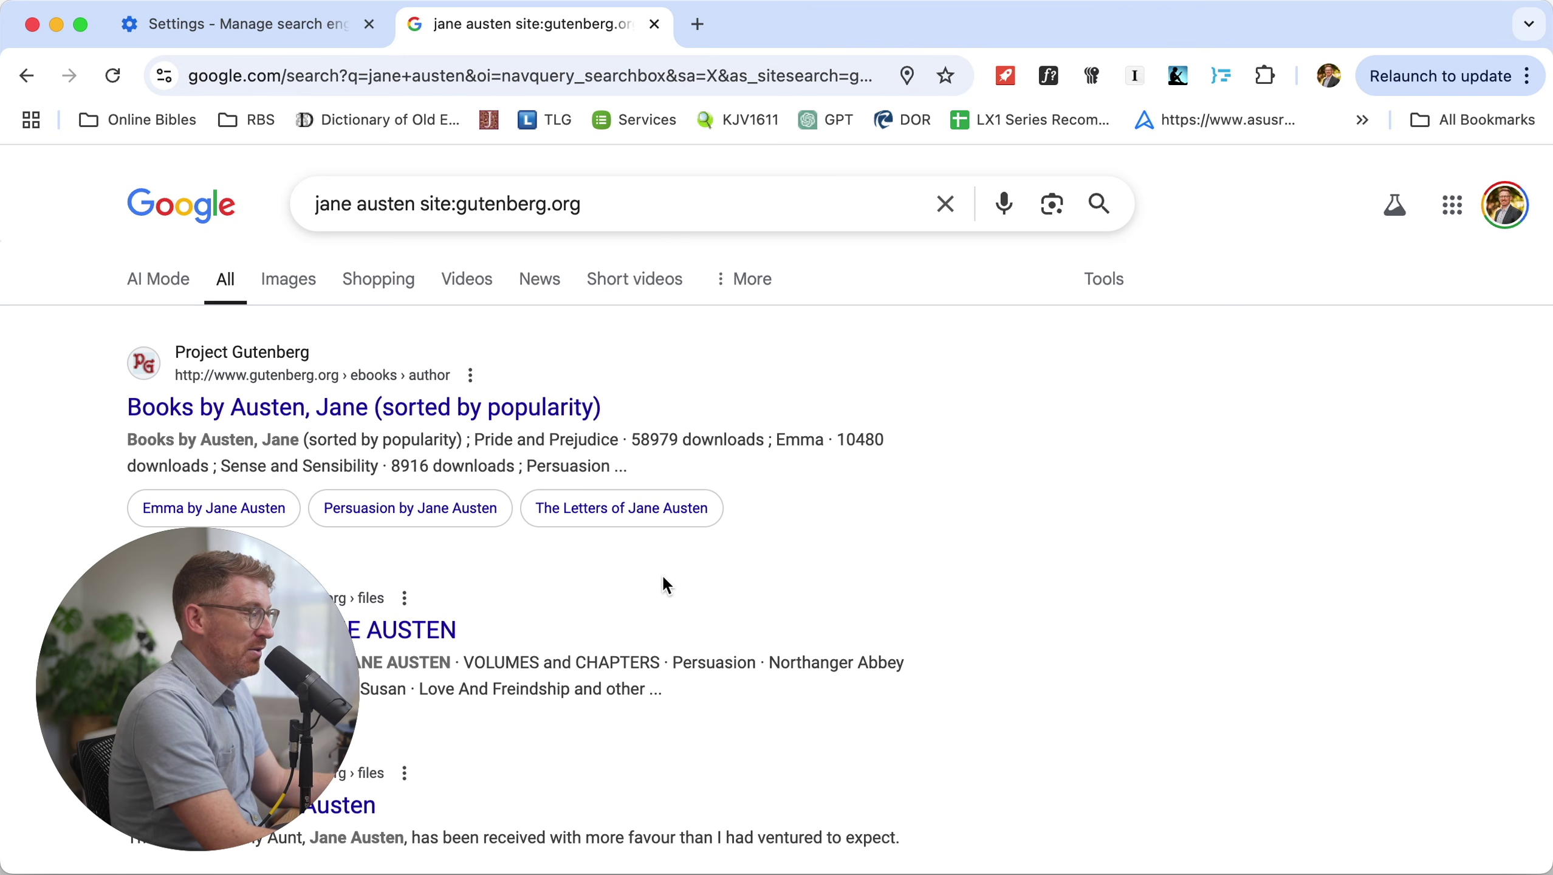
# Open the "Books by Austen, Jane (sorted by popularity)" result, browse the listed books, and close the tab
pyautogui.scroll(-3, 594, 591)
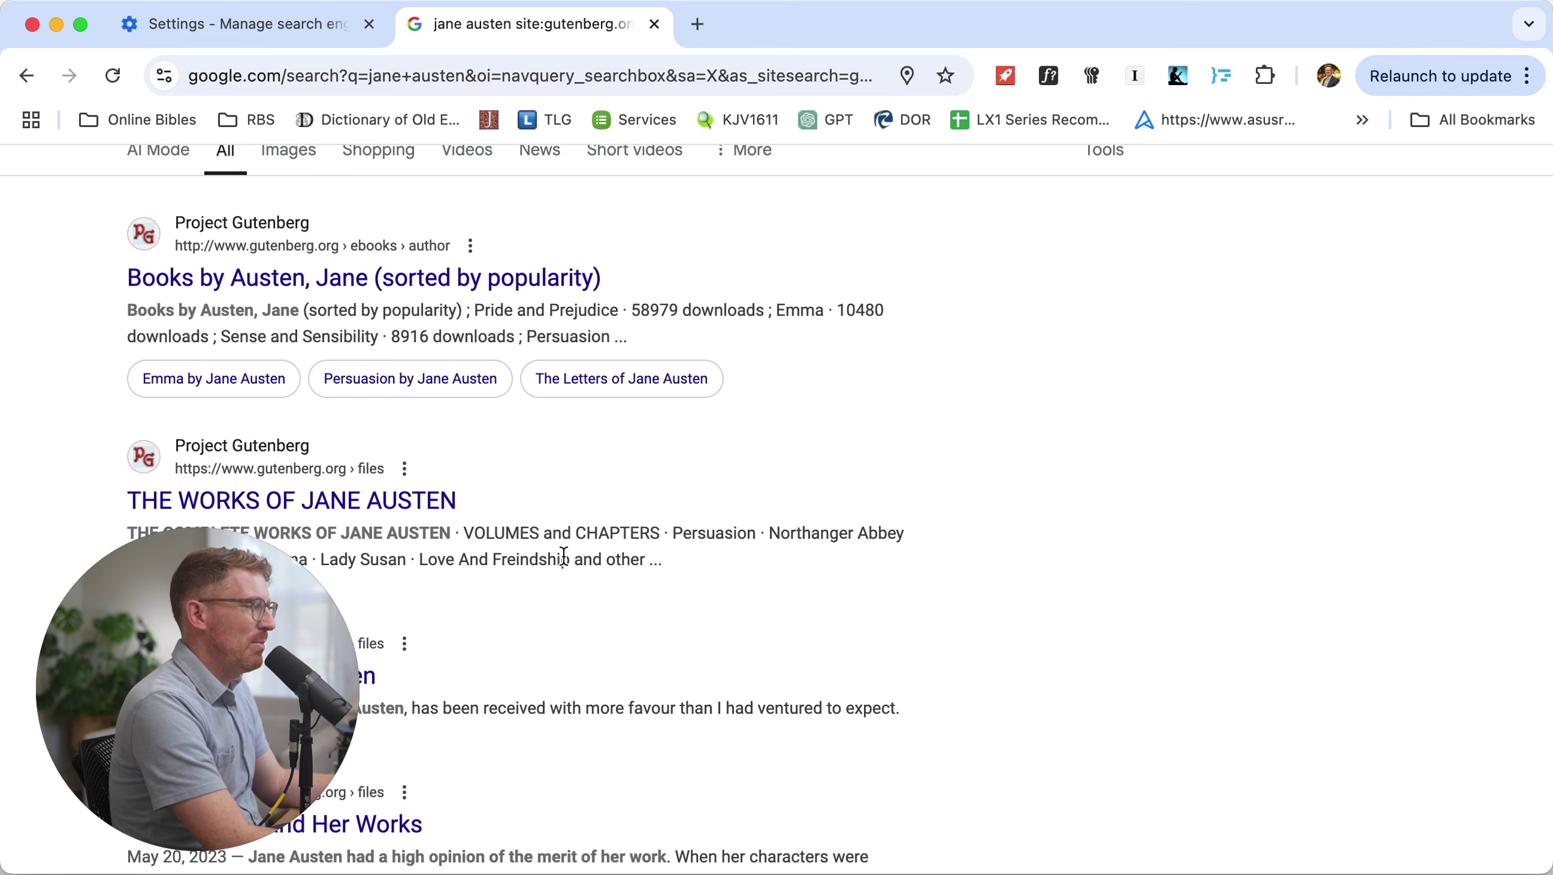
pyautogui.click(326, 281)
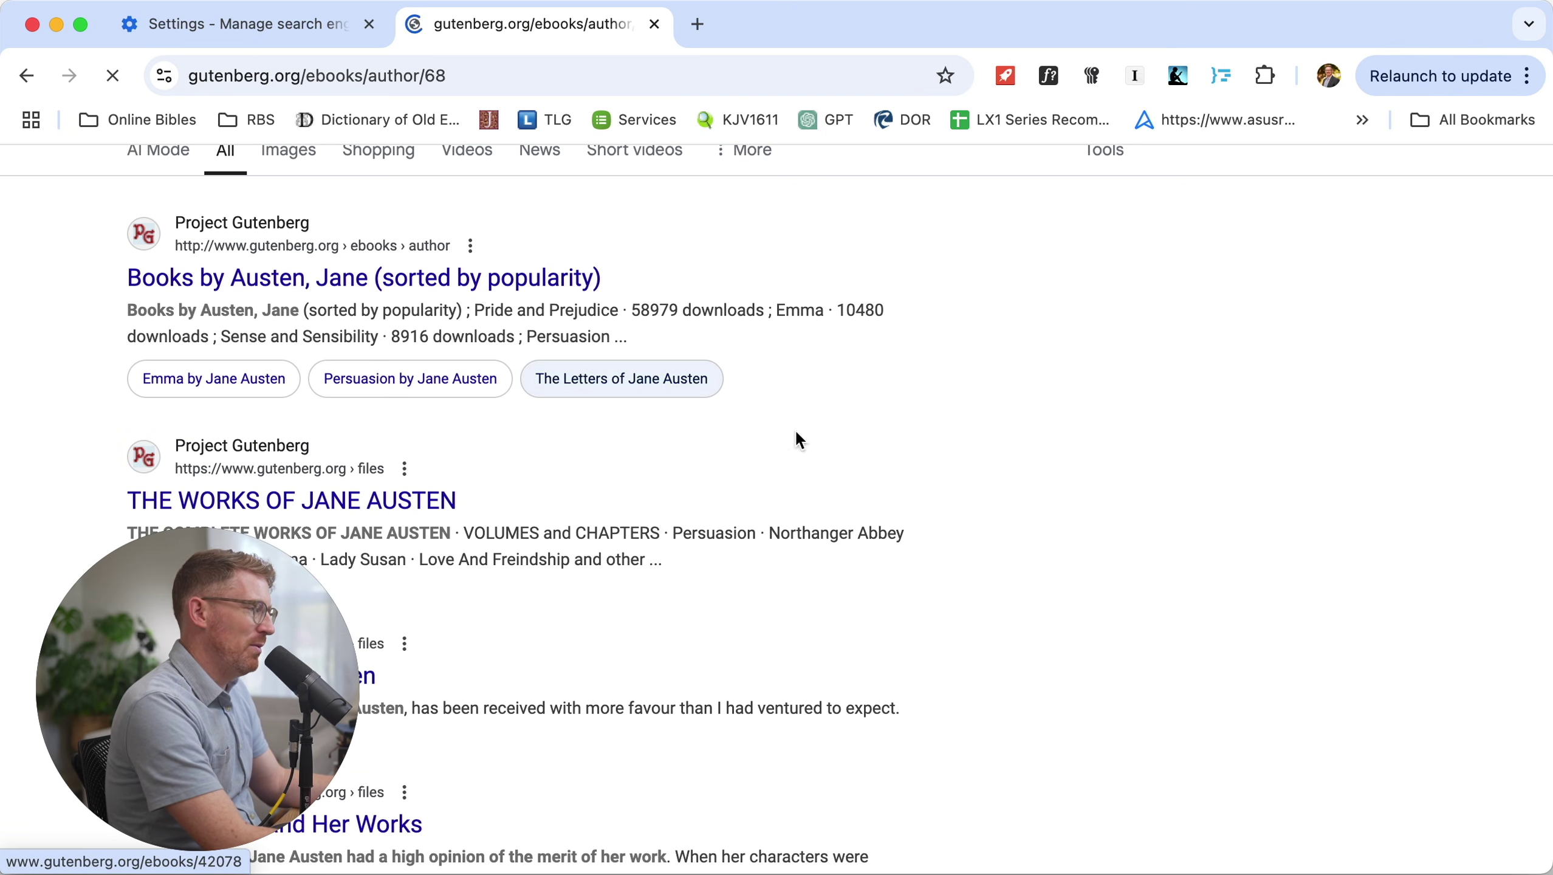
pyautogui.scroll(-10, 913, 453)
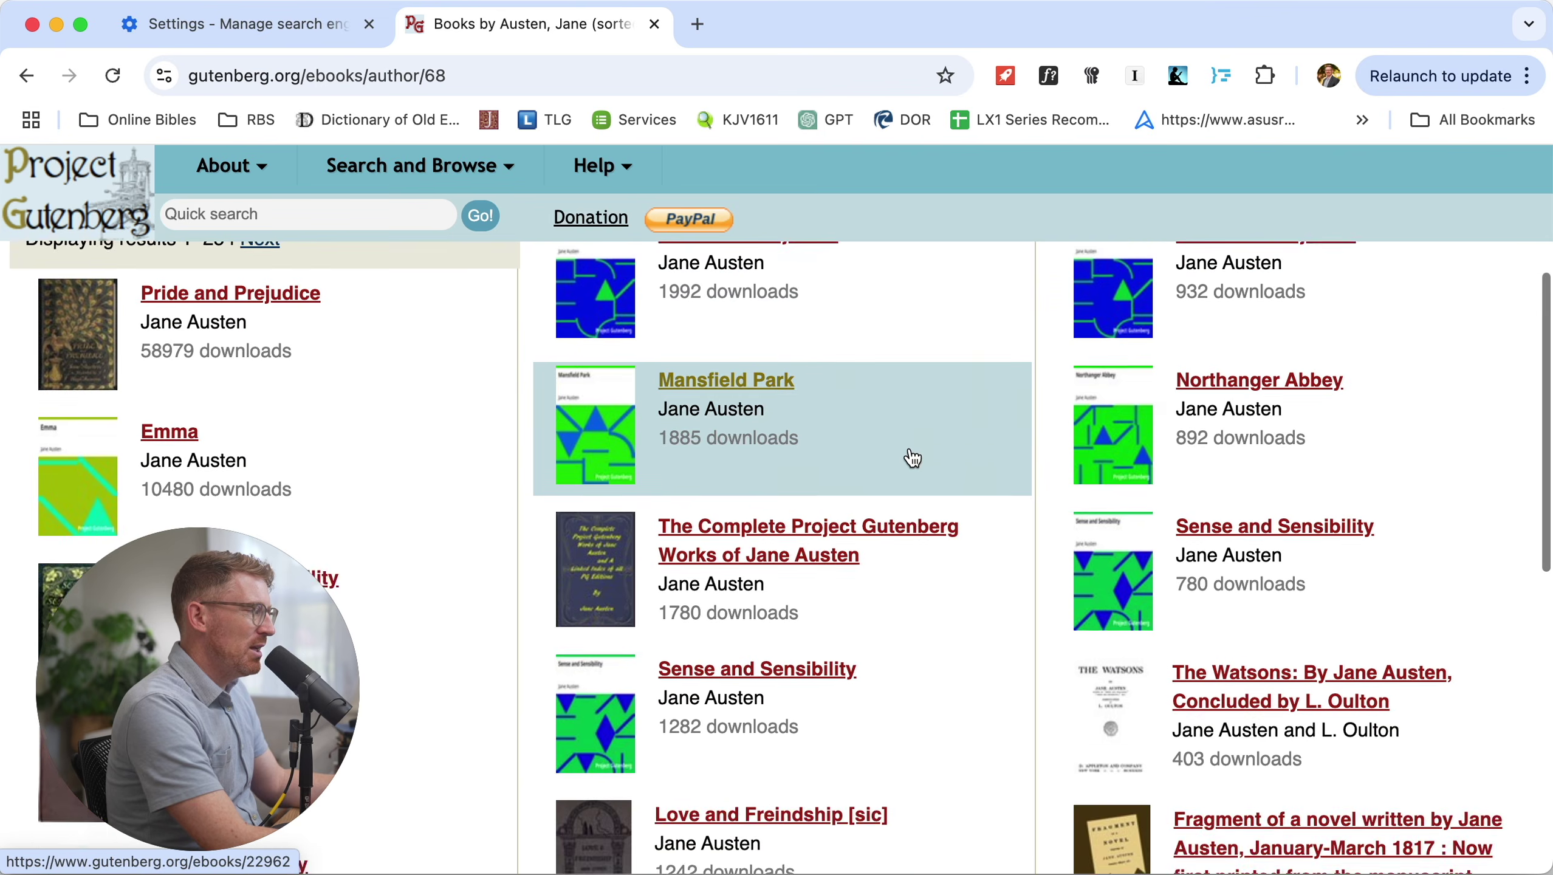
pyautogui.press('super+w')
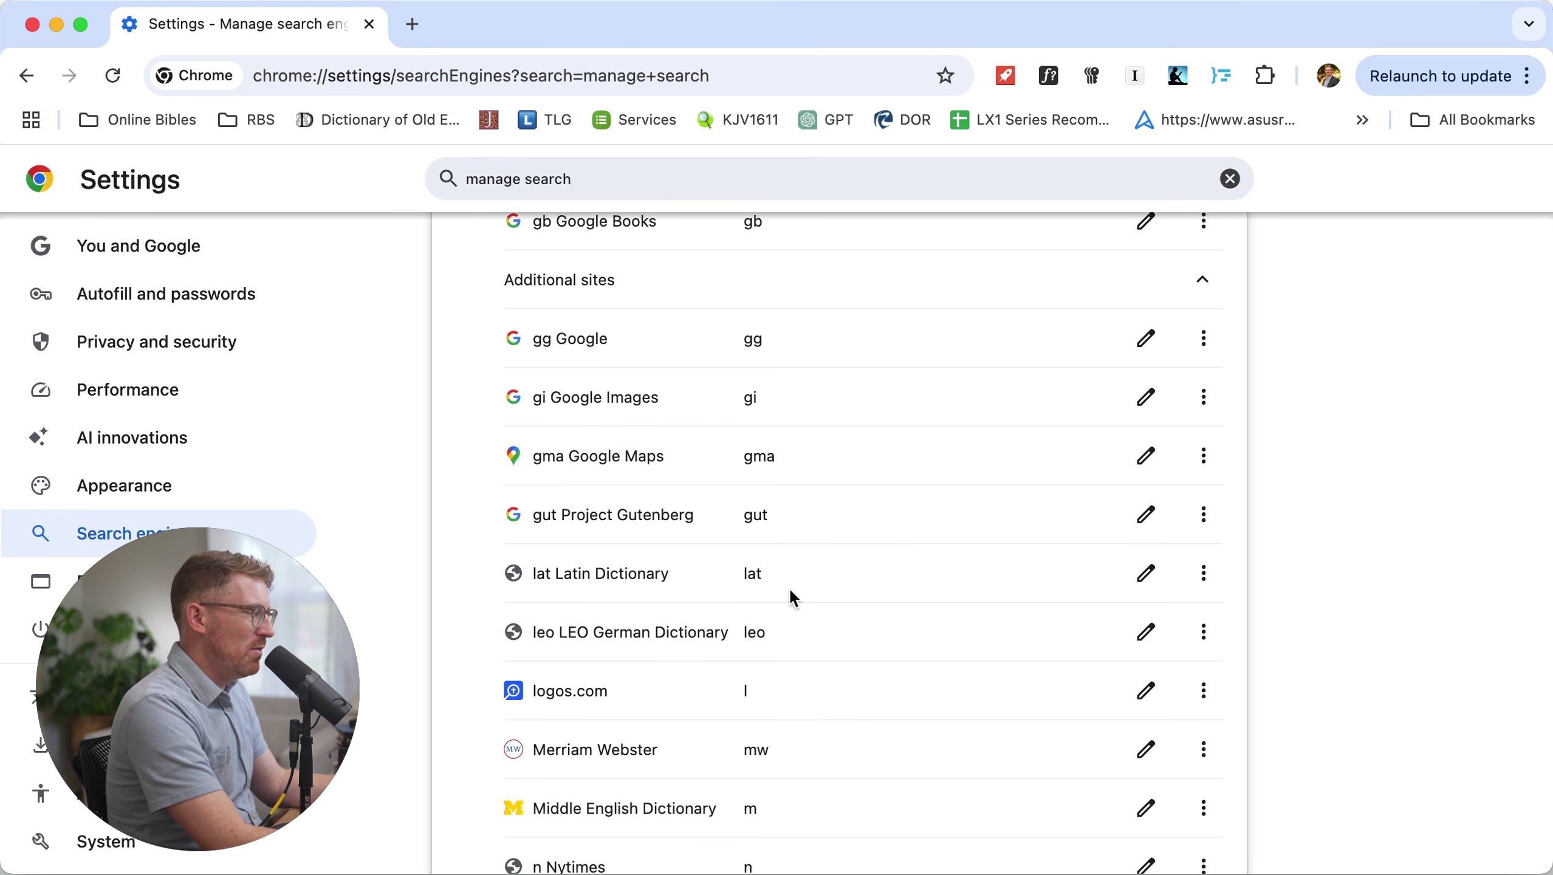
# Start a Latin Dictionary site search in a new tab using the shortcut "lat"
pyautogui.press('super+t')
pyautogui.write('lat')
pyautogui.press('Tab')
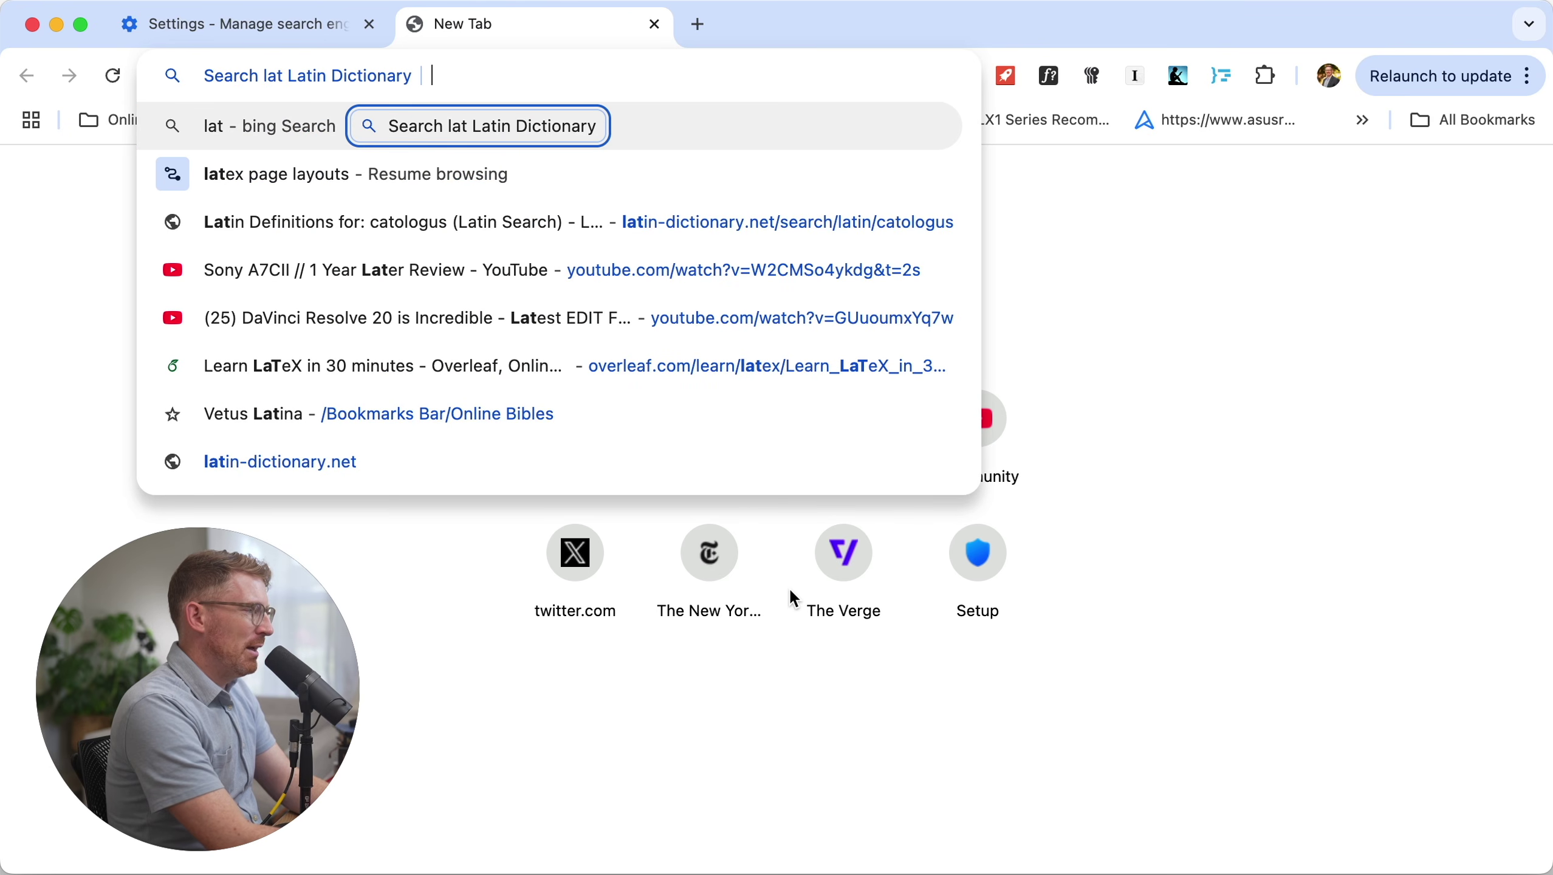
pyautogui.write('cast')
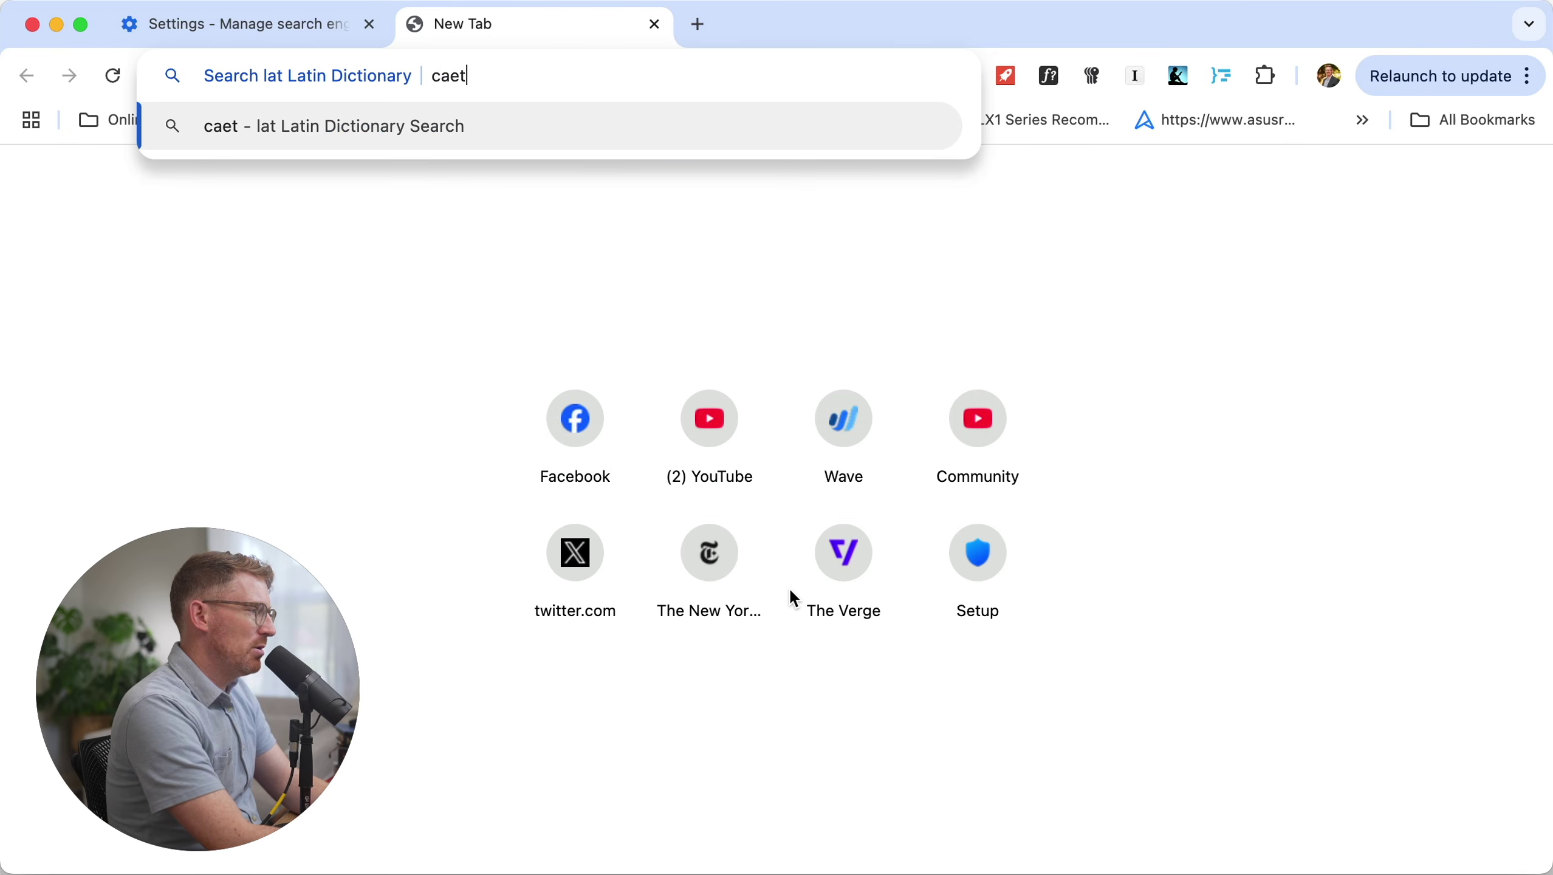
pyautogui.press('BackSpace')
pyautogui.press('BackSpace')
pyautogui.press('BackSpace')
pyautogui.press('BackSpace')
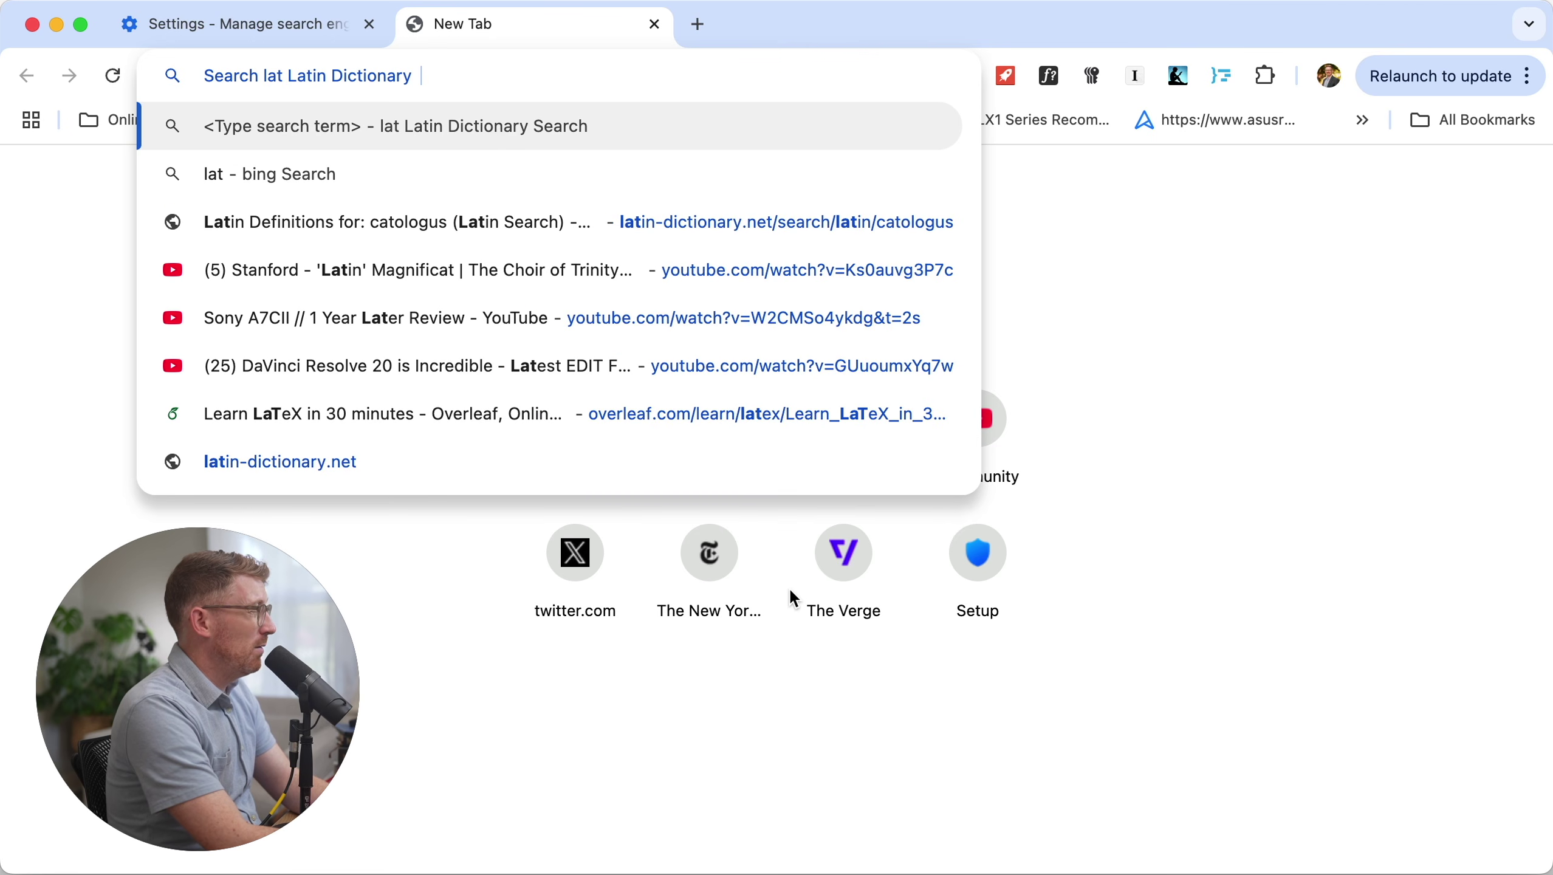
# Look up "cum" in the Latin Dictionary through the active site search, review the definitions, and close the tab
pyautogui.write('cum')
pyautogui.press('Return')
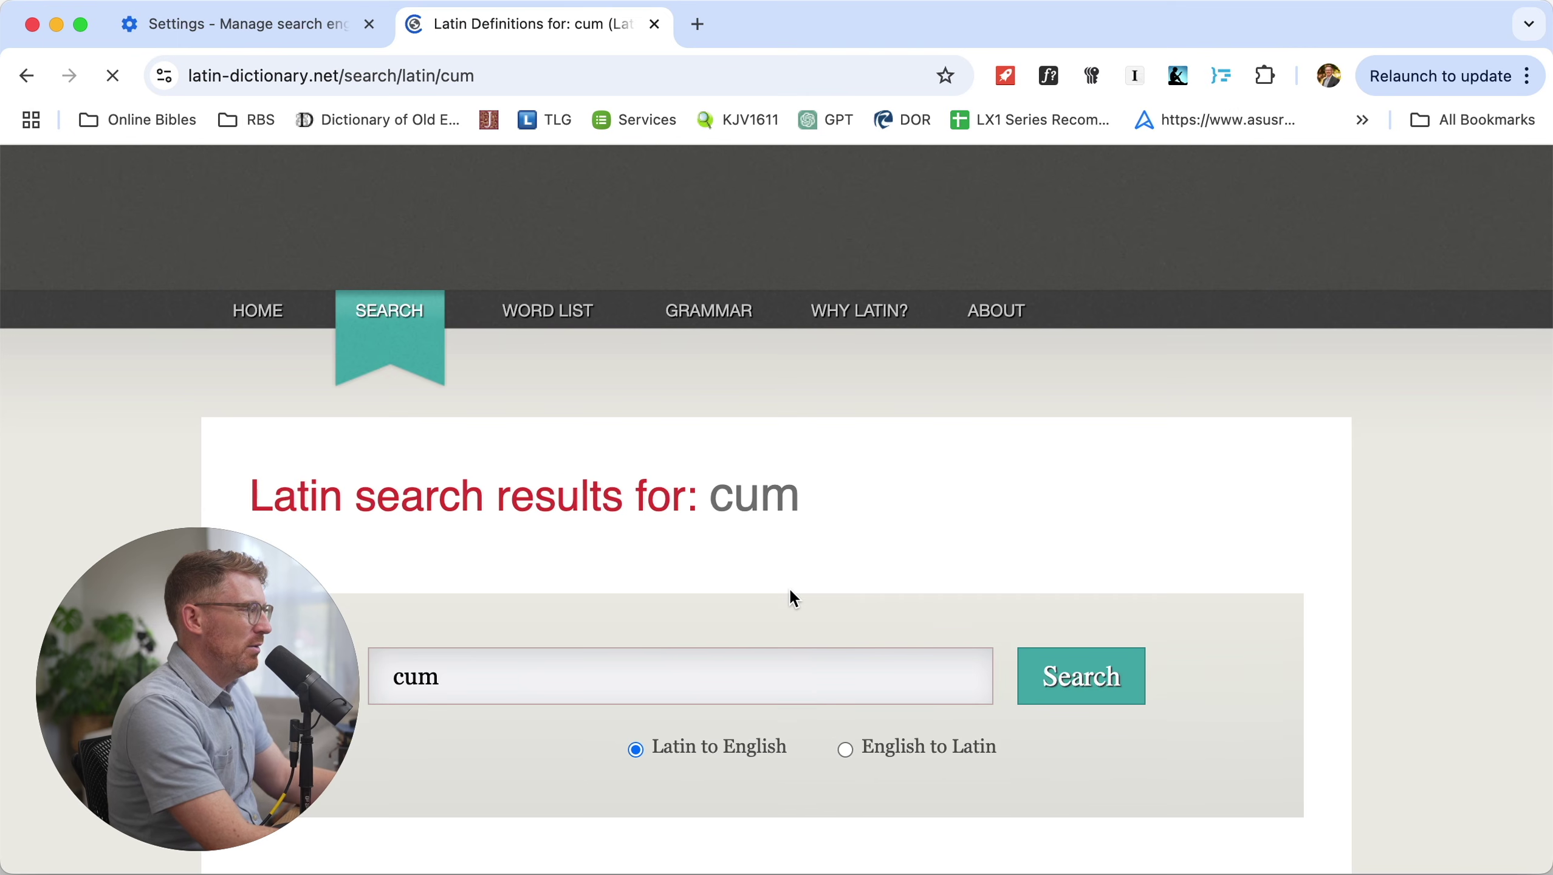
pyautogui.scroll(-15, 826, 588)
pyautogui.scroll(6, 561, 461)
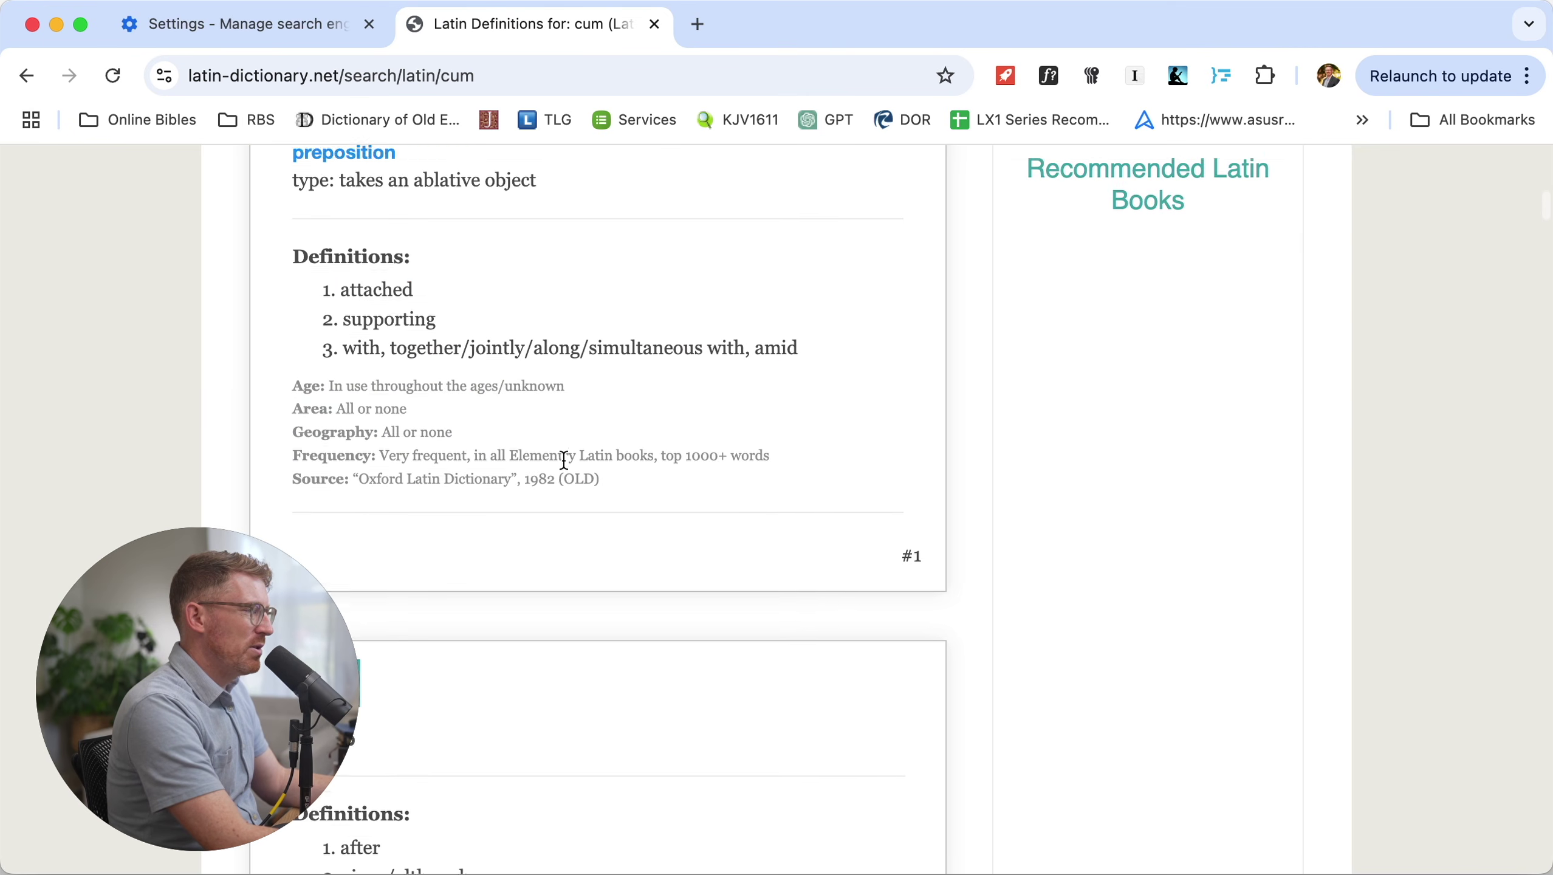
pyautogui.scroll(-2, 703, 502)
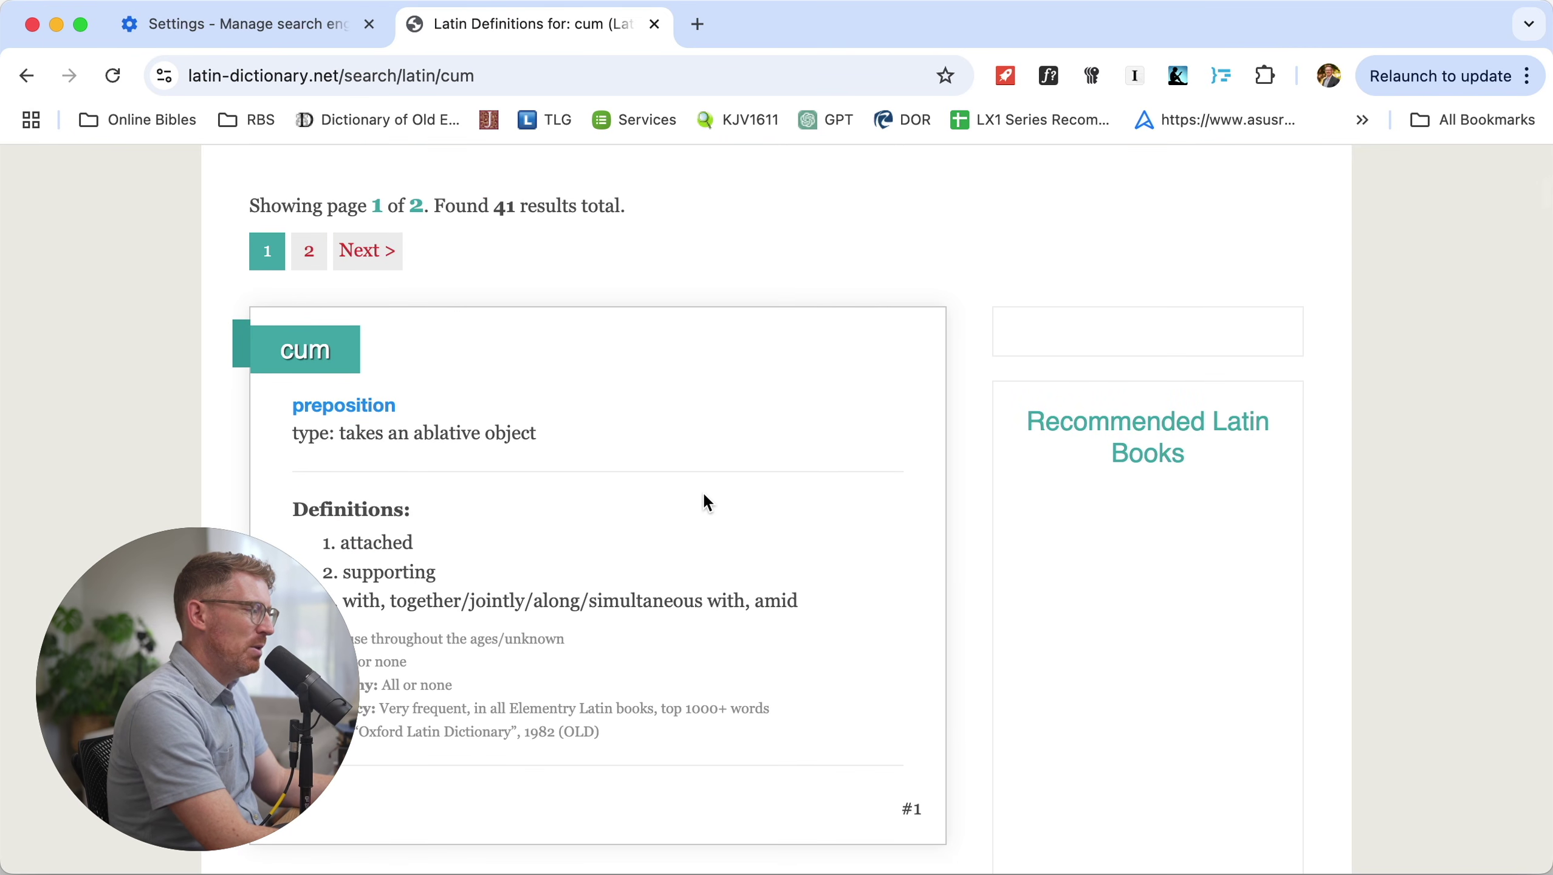
pyautogui.press('super+w')
# Switch to the Raycast launcher and run the Open OLD script command for Logos Bible Software with the word "cum"
pyautogui.hotkey('alt', 'space')
pyautogui.write('old ')
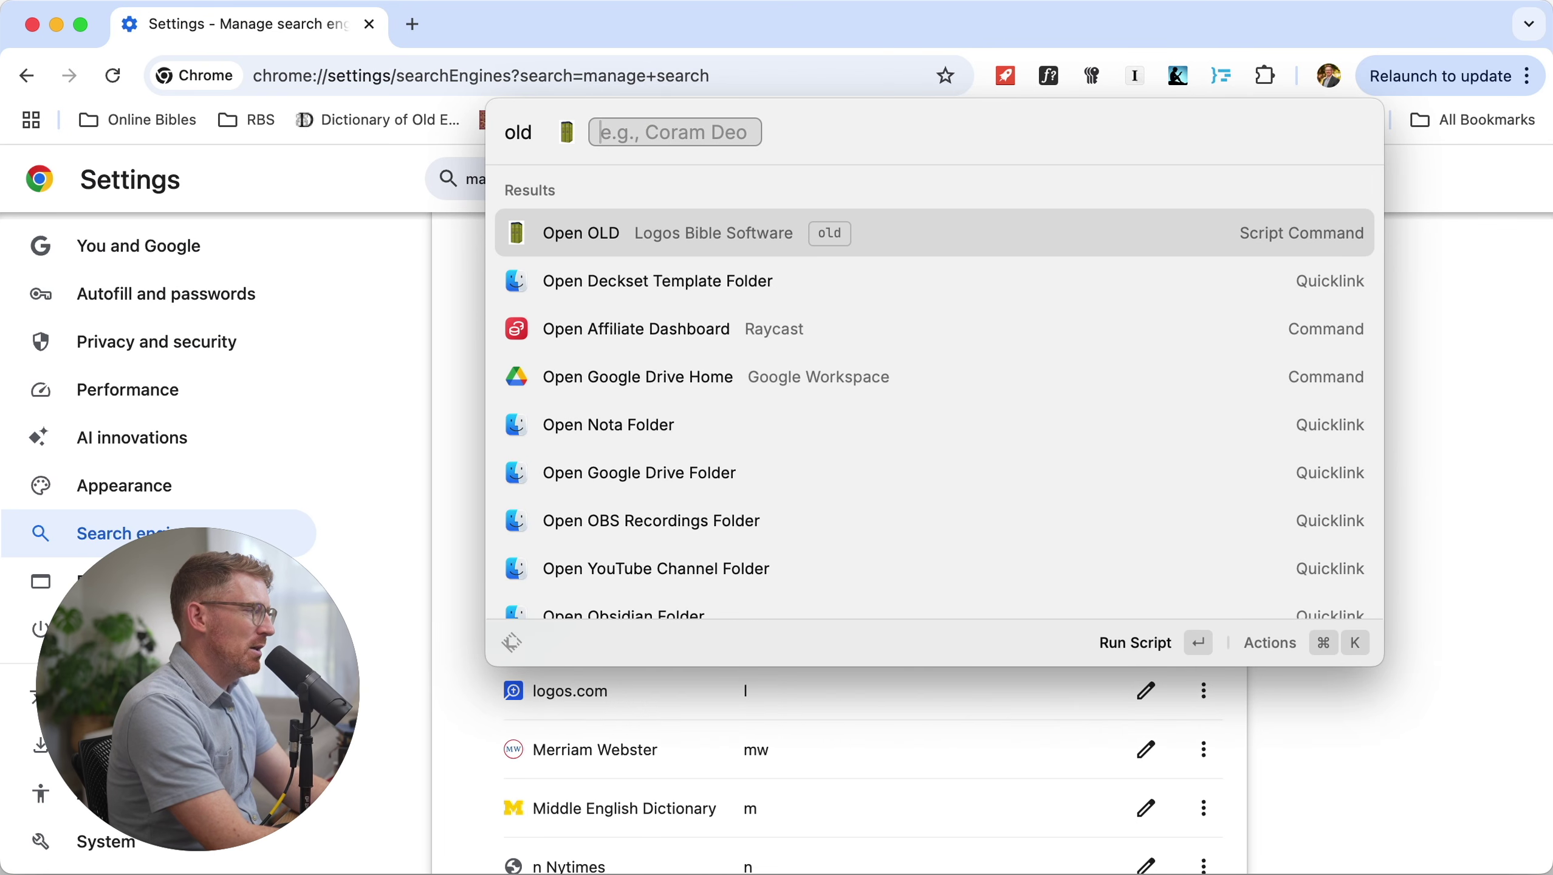
pyautogui.write('cum')
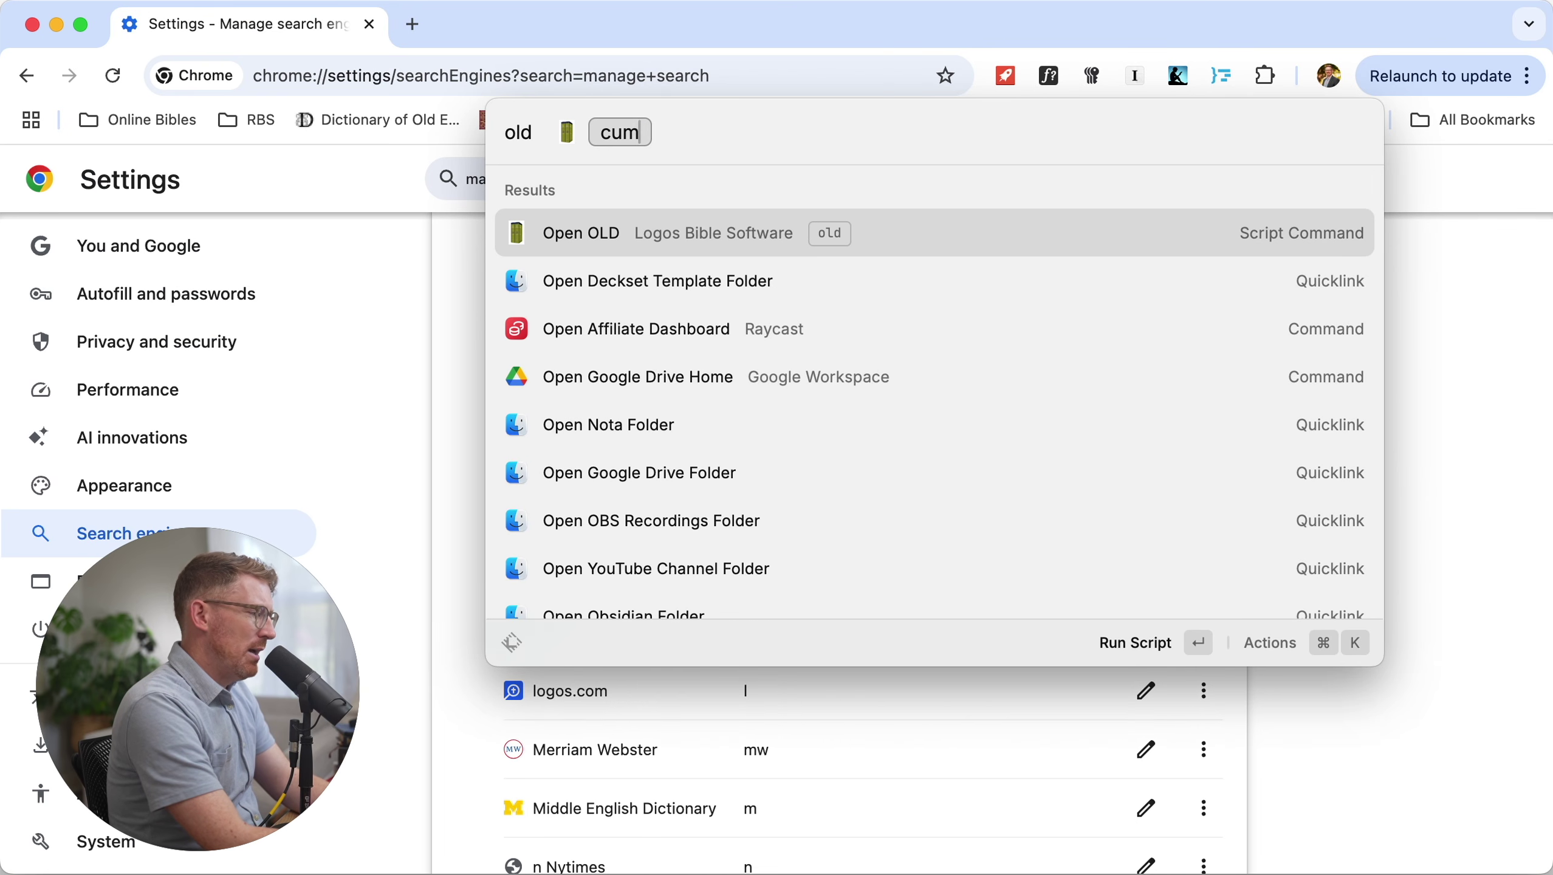
pyautogui.press('Return')
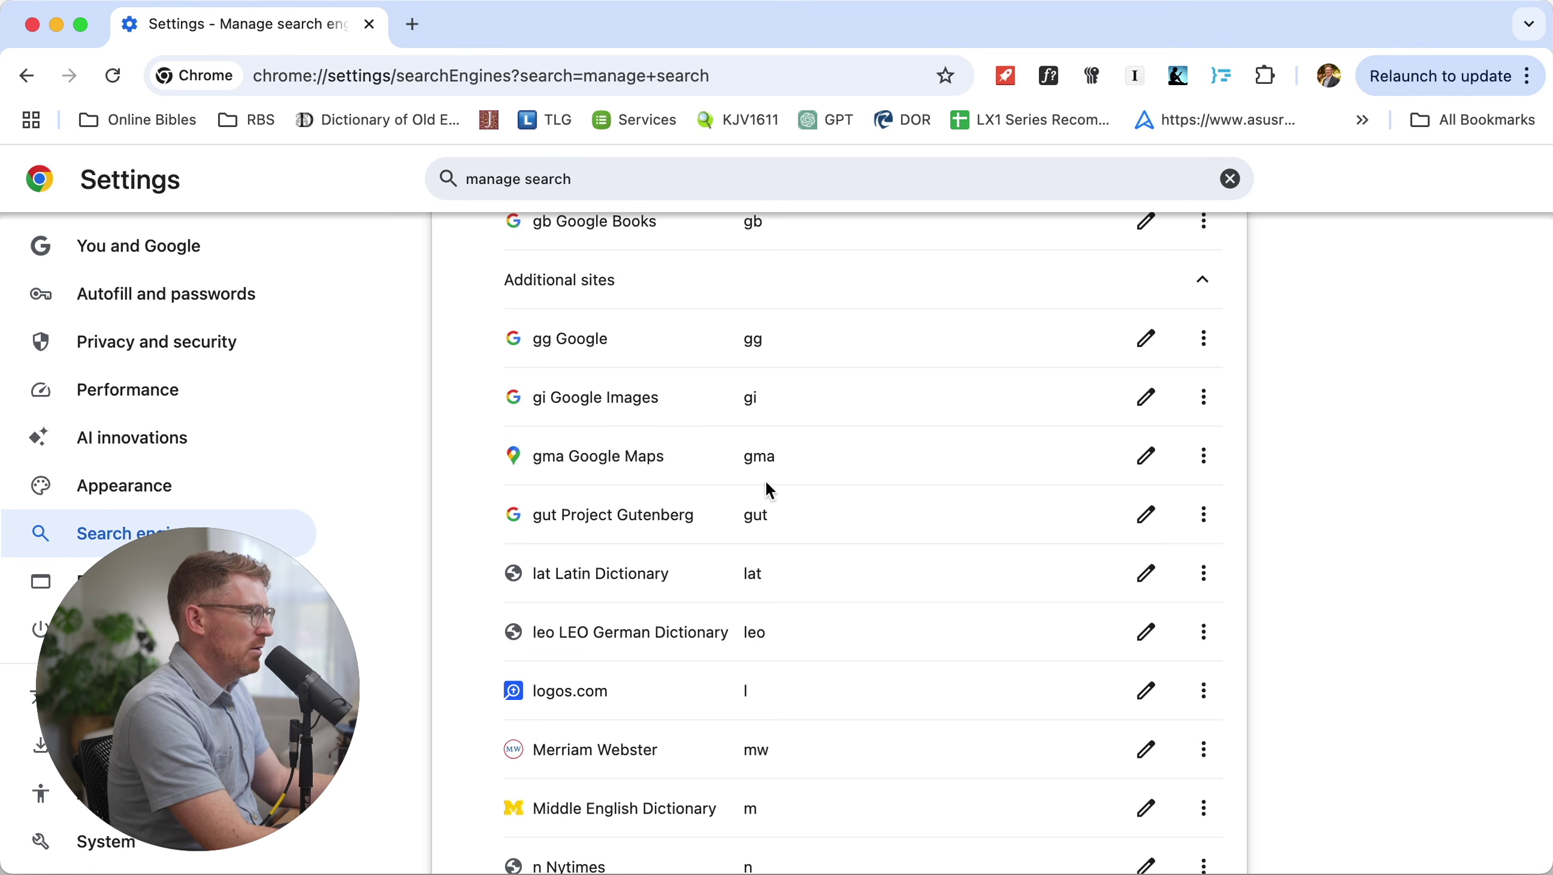
# Examine the names and shortcuts of the remaining additional site searches, from LEO German Dictionary down to Wikipedia
pyautogui.scroll(-2, 747, 521)
pyautogui.scroll(-4, 740, 536)
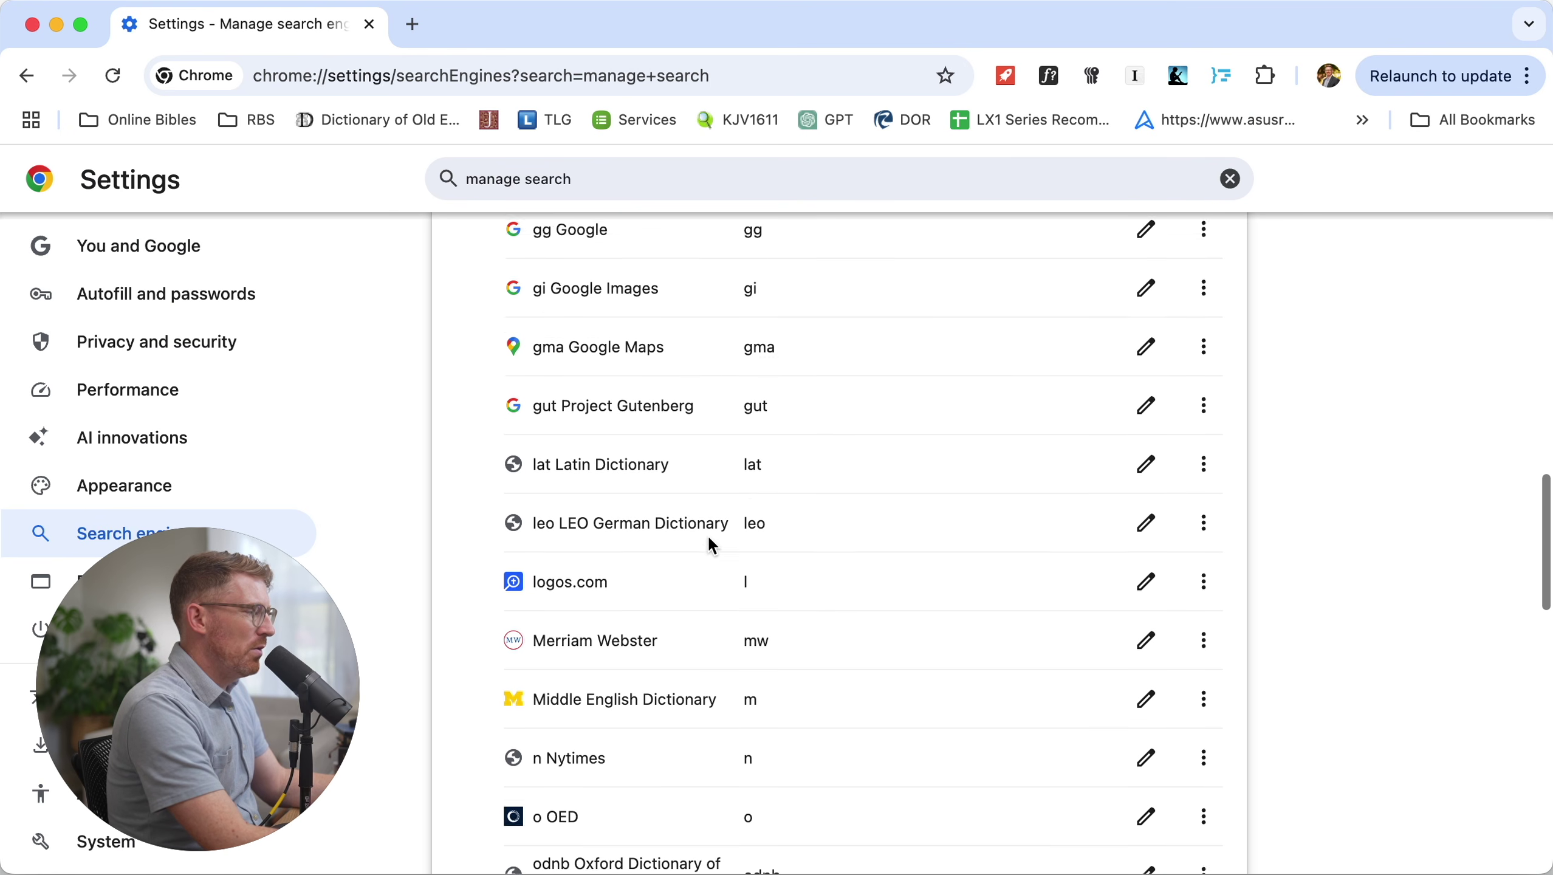
pyautogui.scroll(-1, 722, 574)
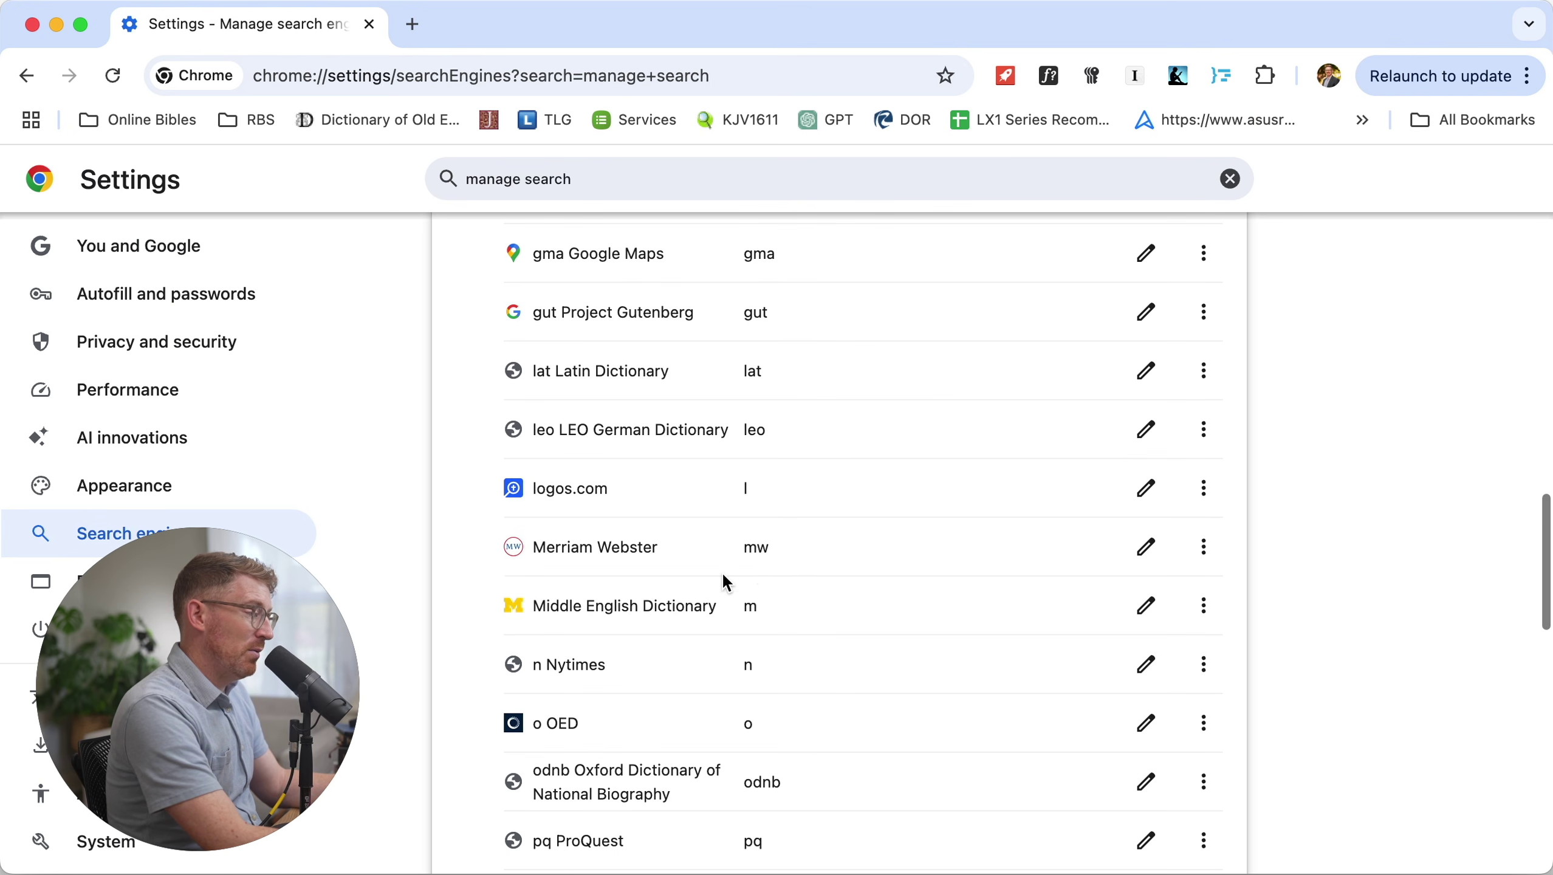
pyautogui.scroll(-3, 769, 598)
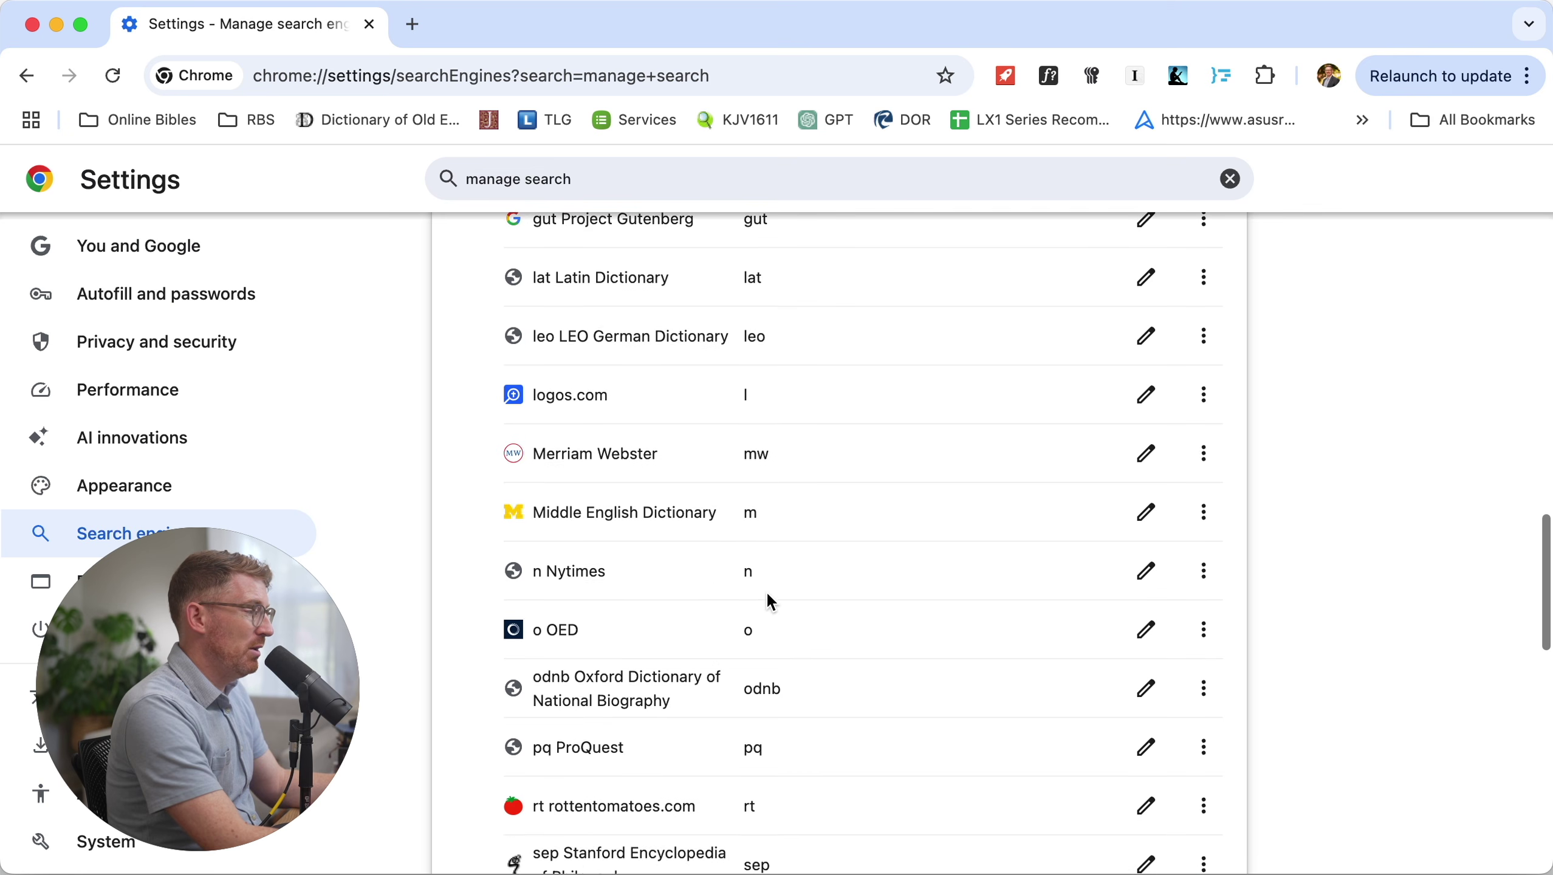
pyautogui.scroll(-2, 711, 590)
pyautogui.scroll(-2, 658, 579)
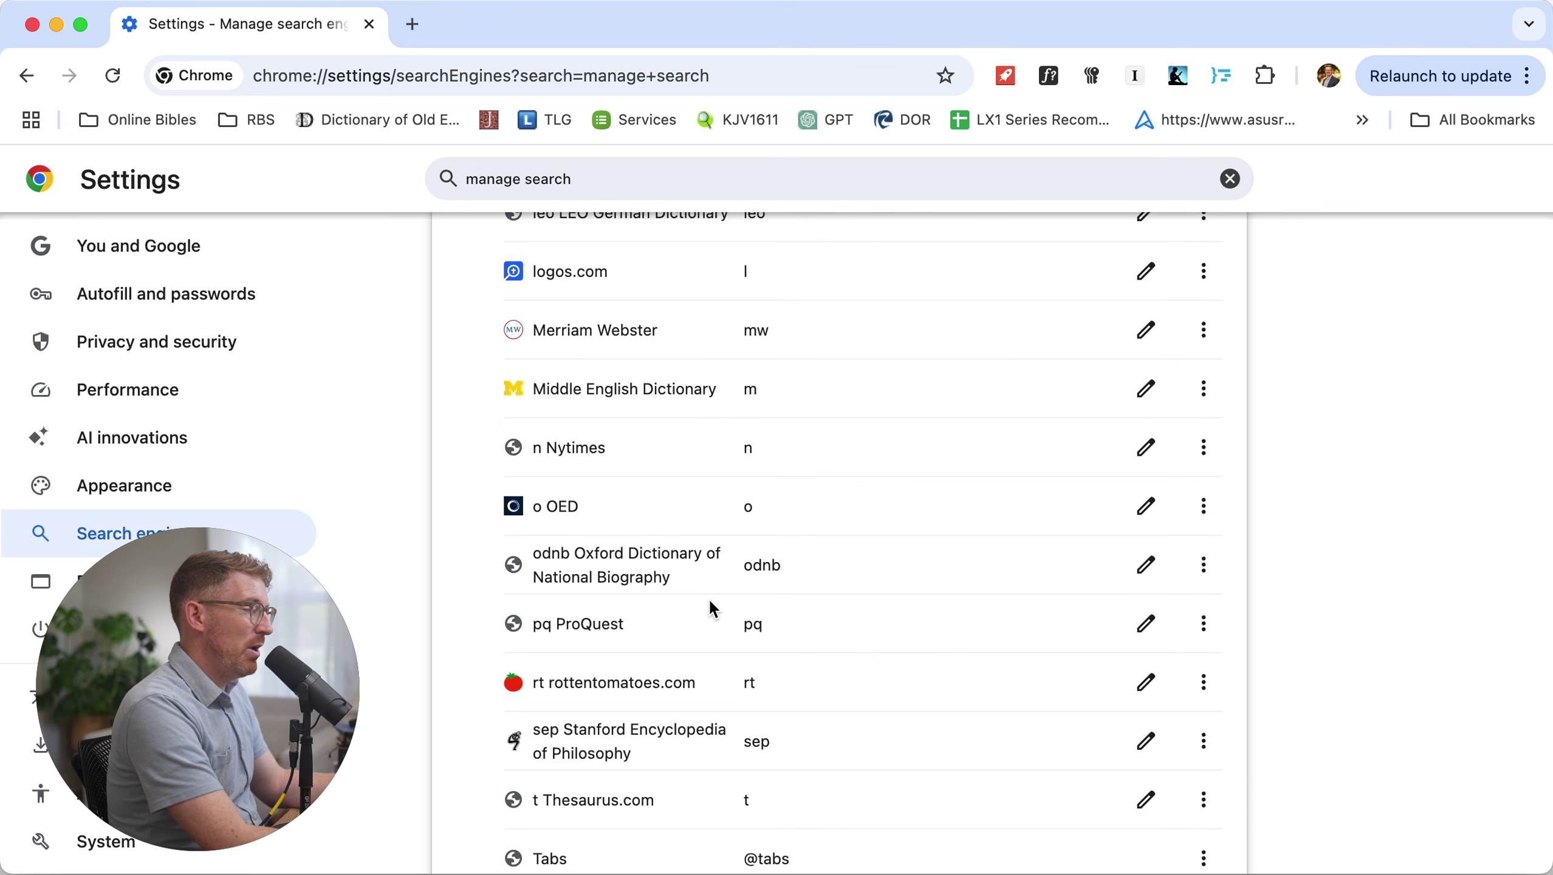
pyautogui.scroll(-1, 713, 608)
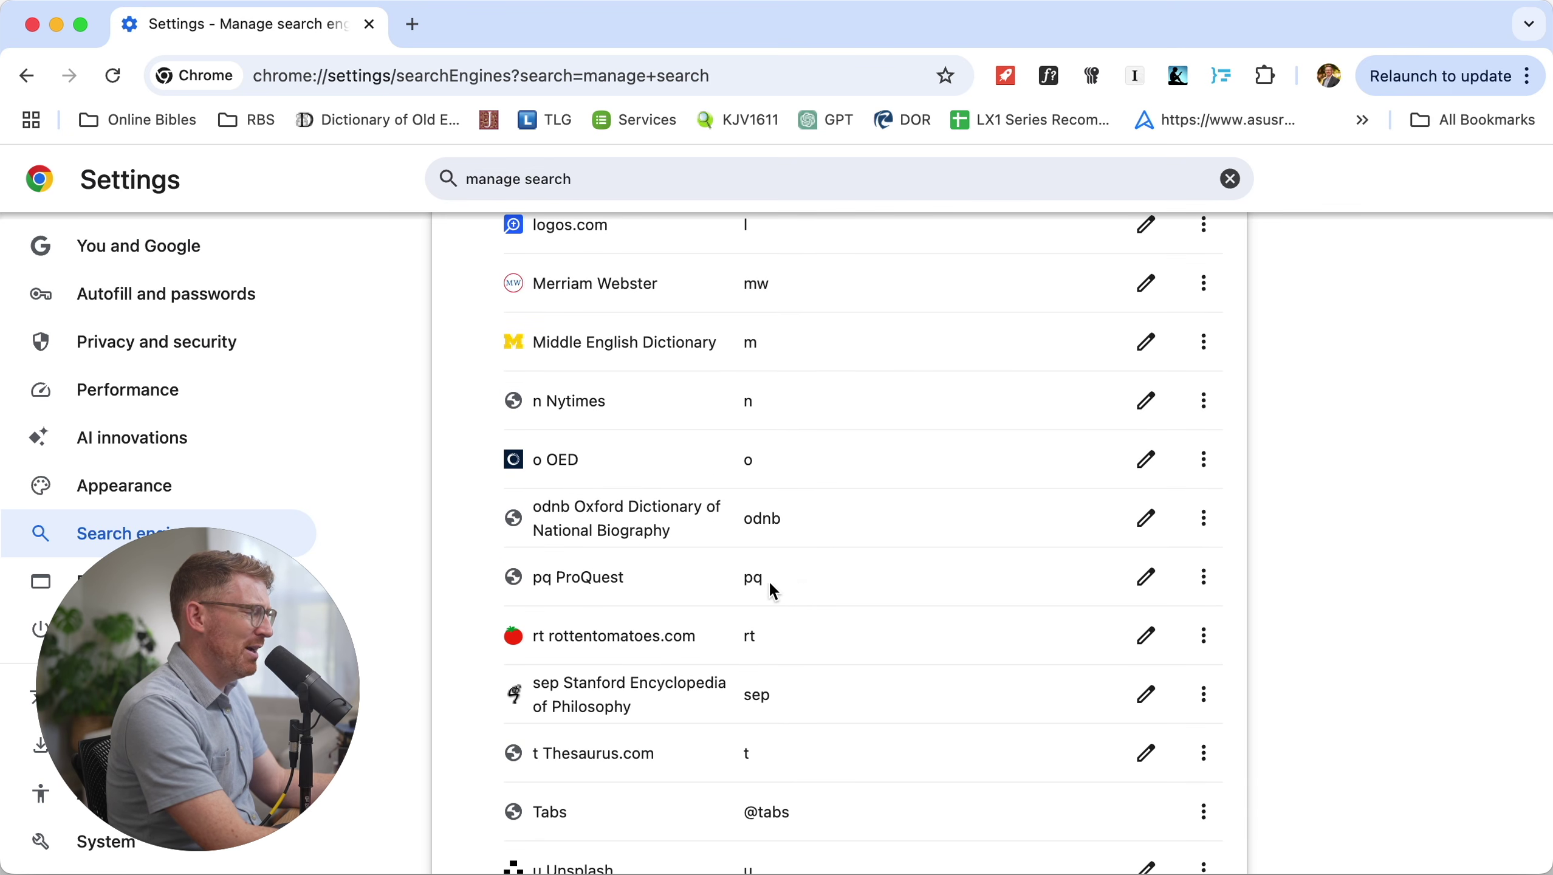
pyautogui.scroll(-2, 796, 582)
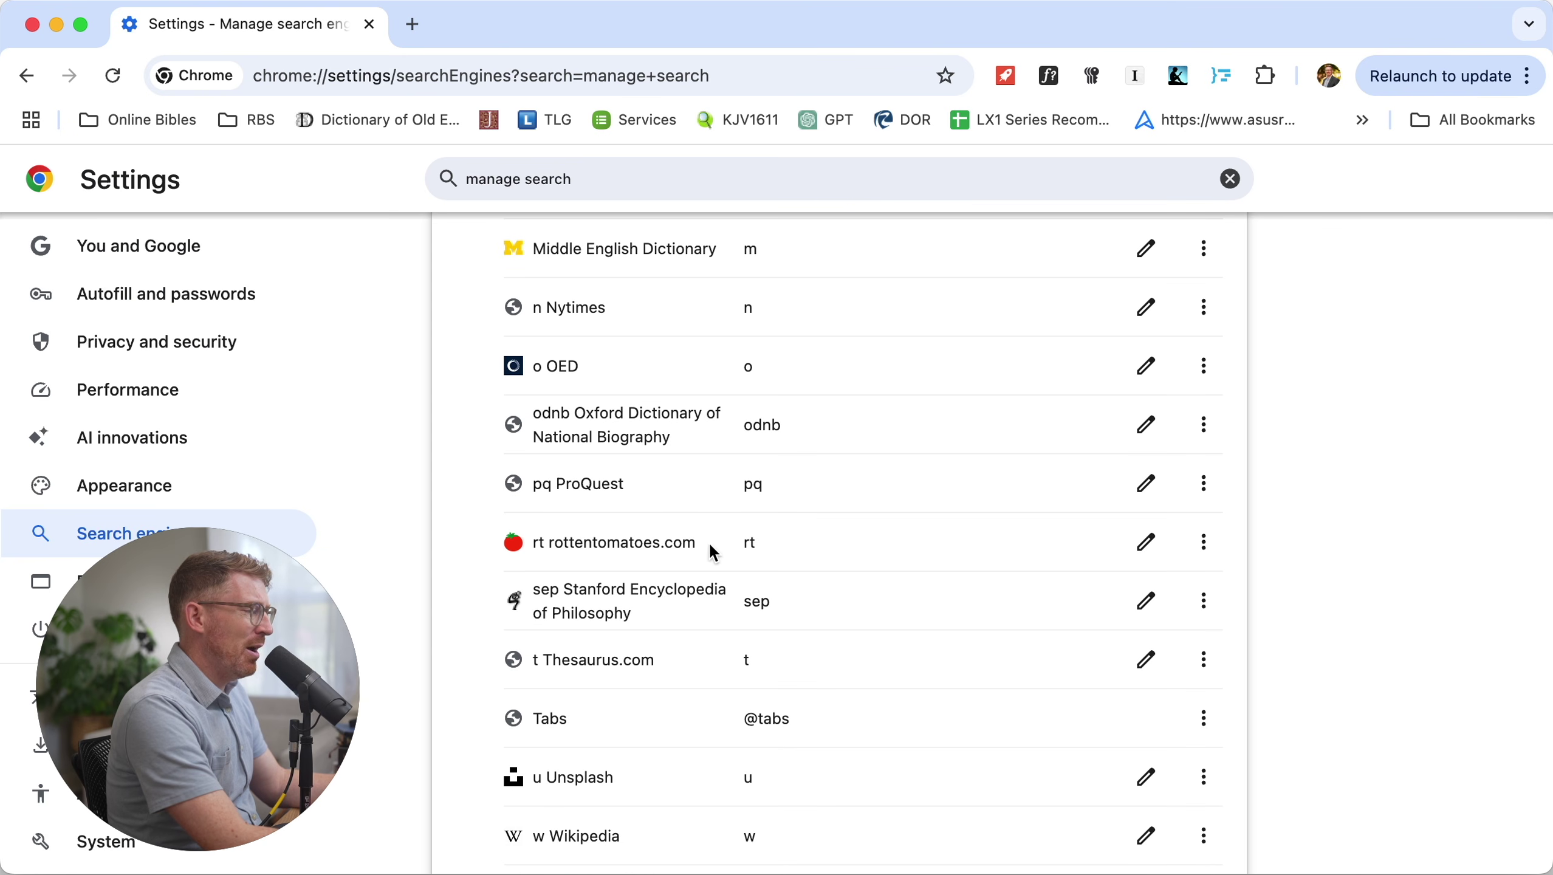
# Search Unsplash for "city" in a new tab using the site search shortcut "u"
pyautogui.scroll(-1, 691, 542)
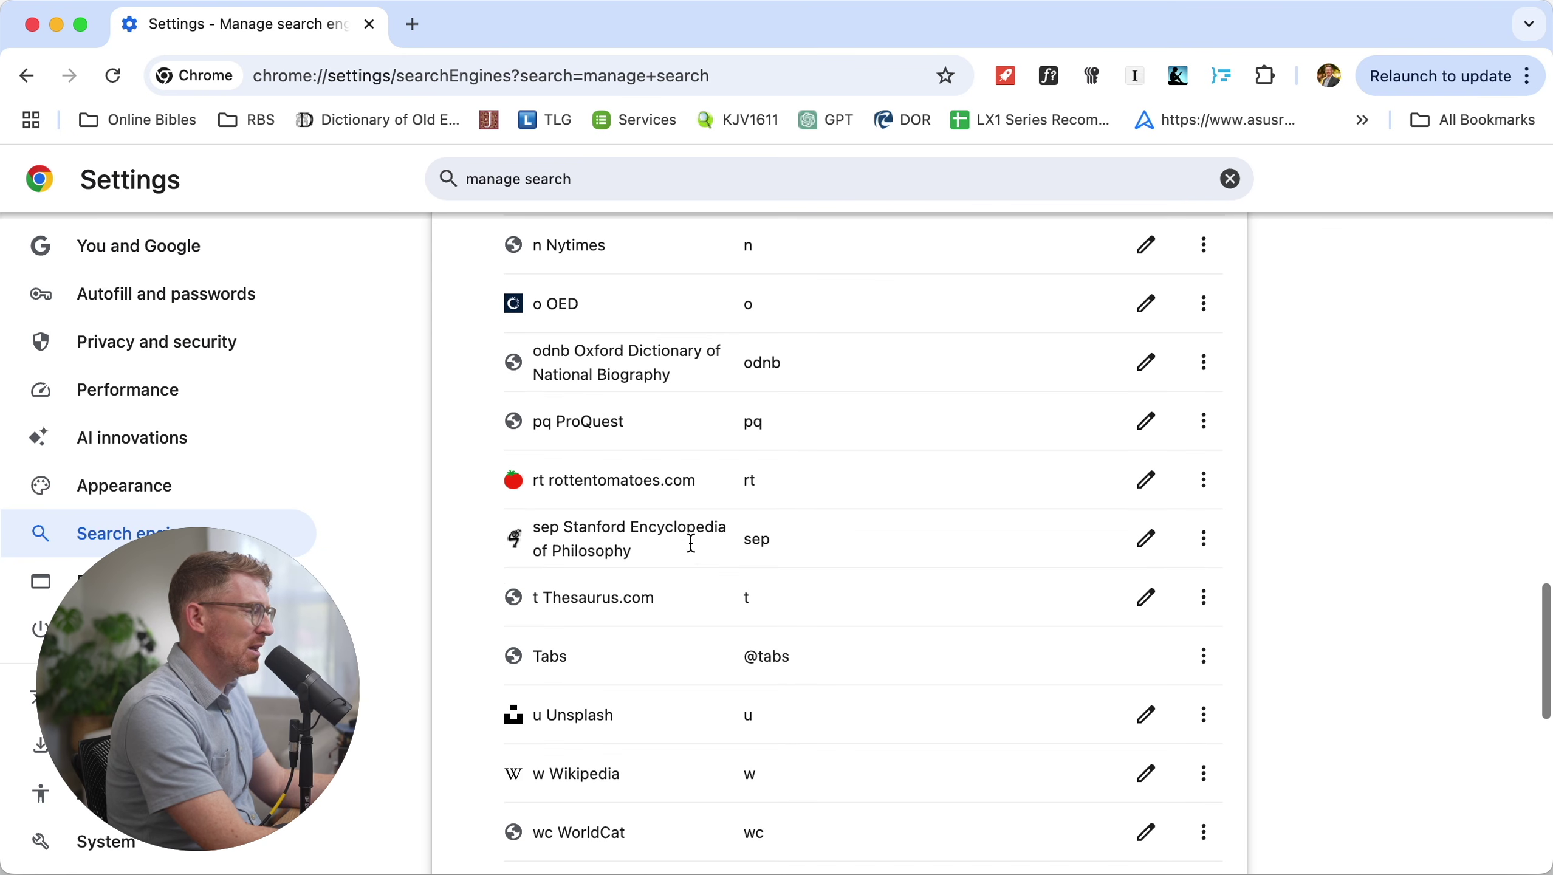
pyautogui.scroll(-2, 694, 551)
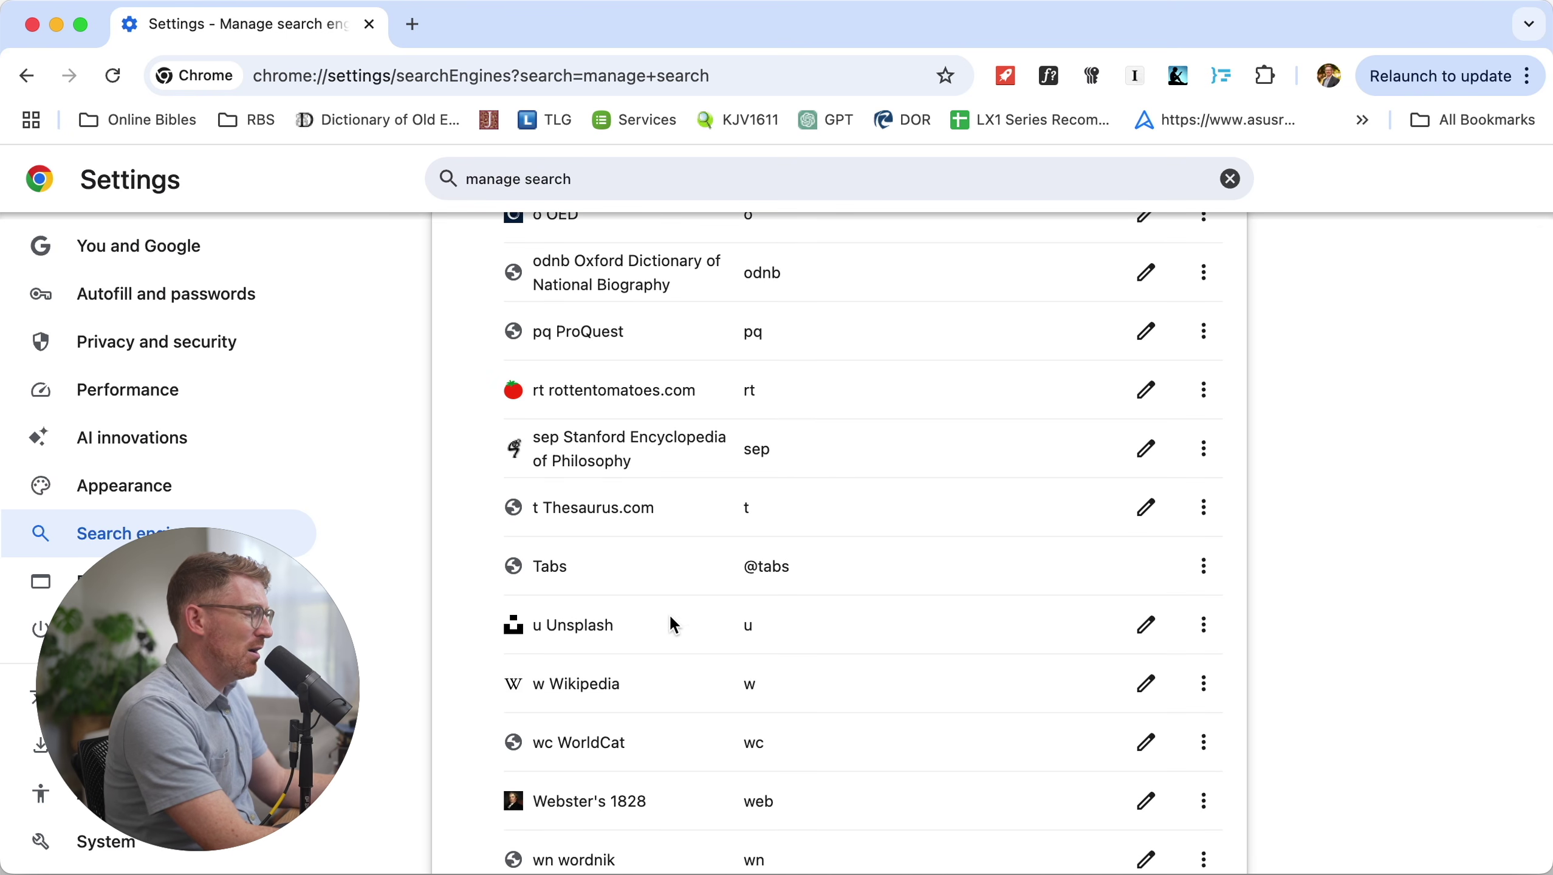
pyautogui.press('super+t')
pyautogui.write('u')
pyautogui.press('Tab')
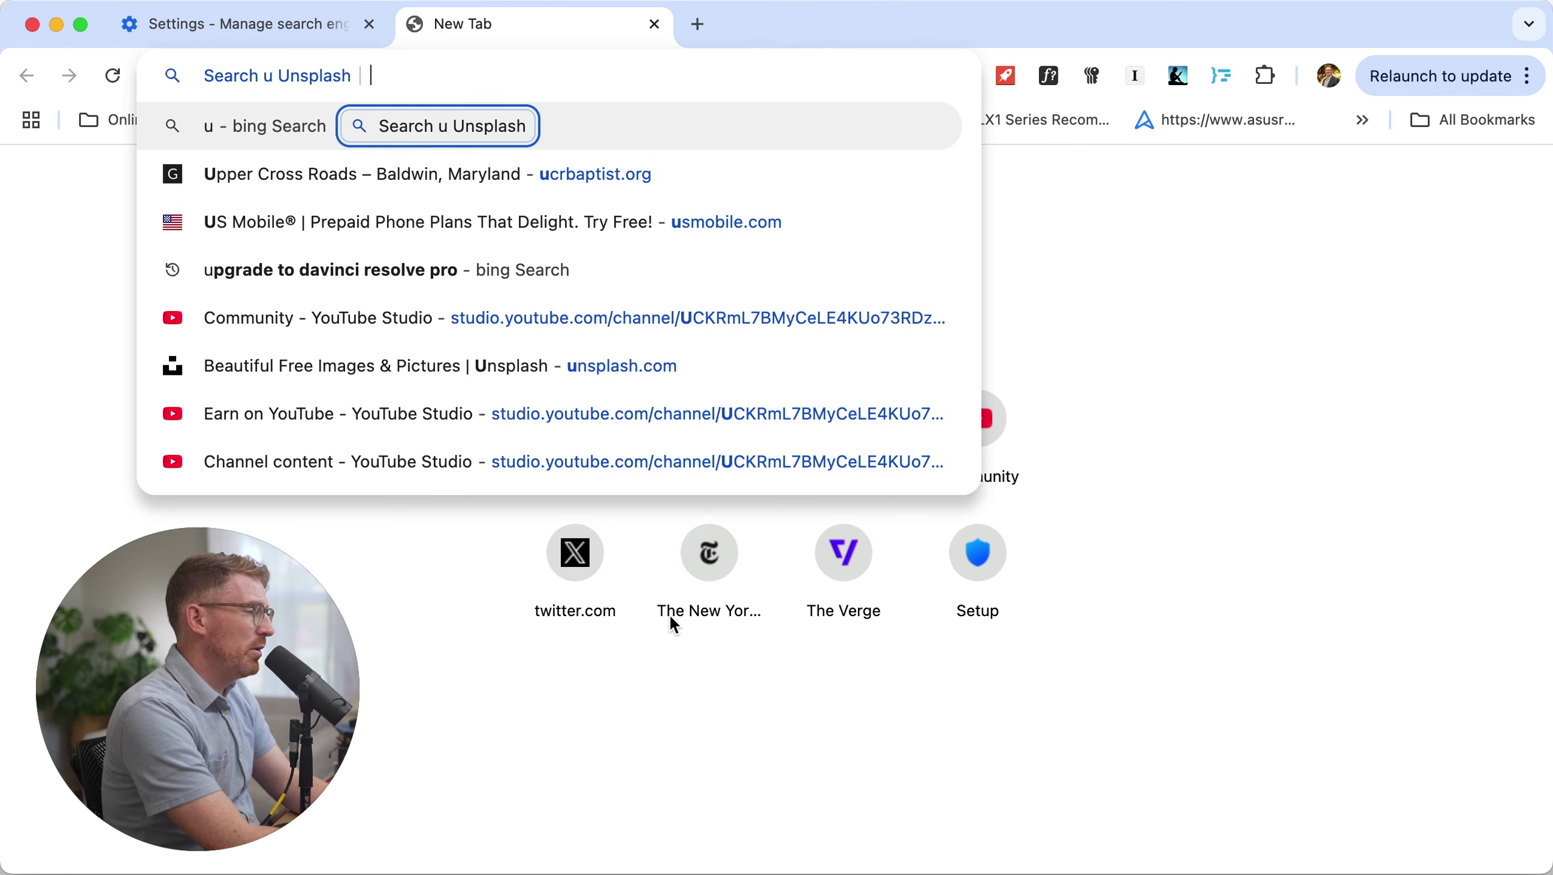
pyautogui.write('city')
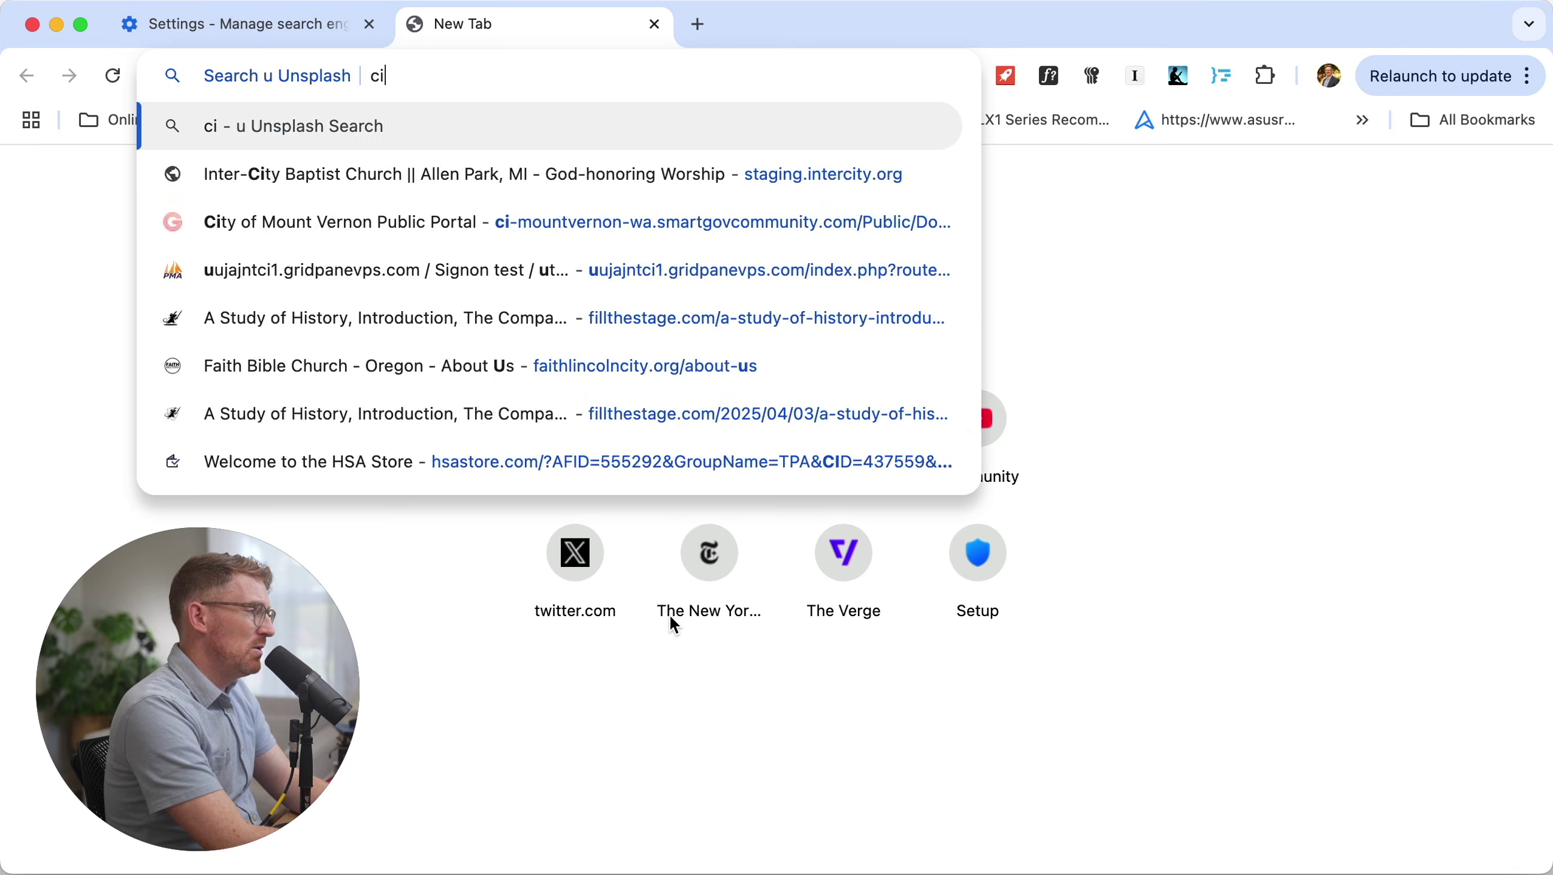
pyautogui.press('Return')
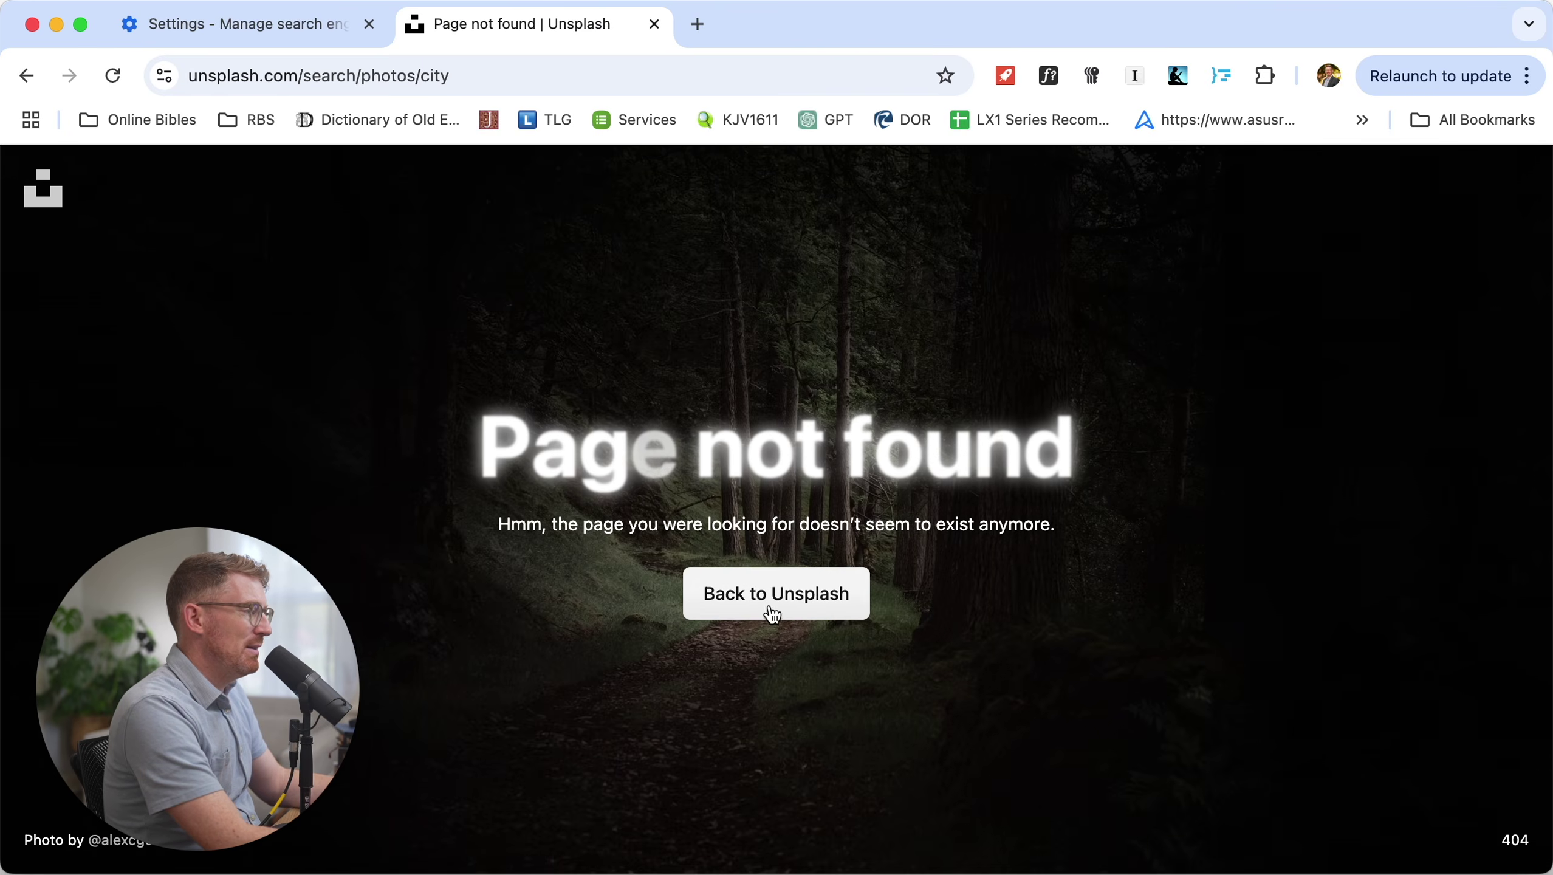
# Go back to the Unsplash home page and search the site's photos for "city"
pyautogui.click(789, 600)
pyautogui.click(409, 188)
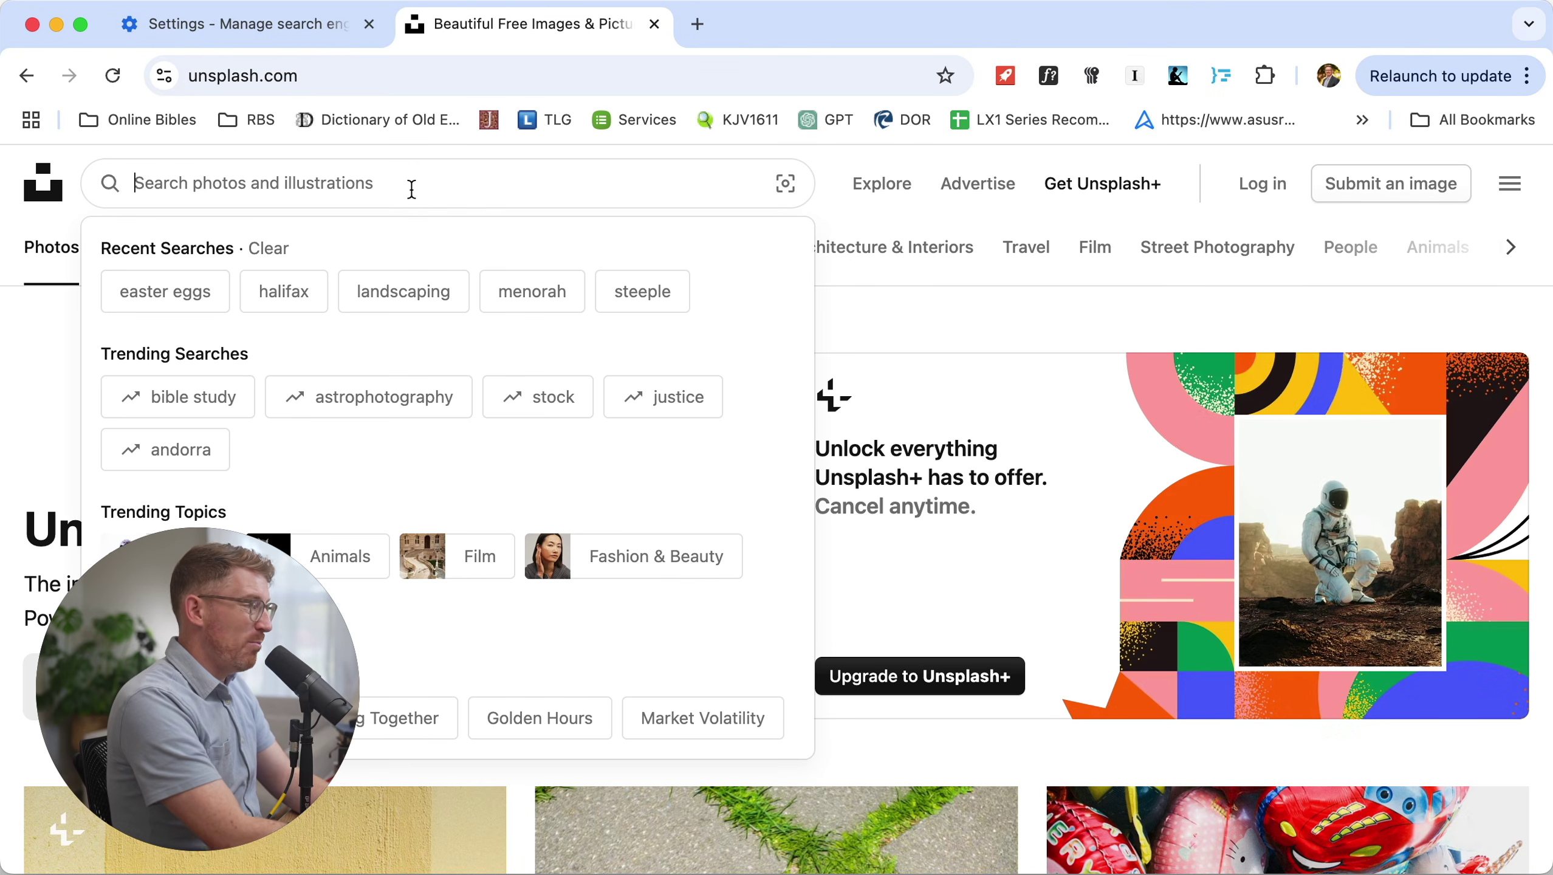
pyautogui.write('city')
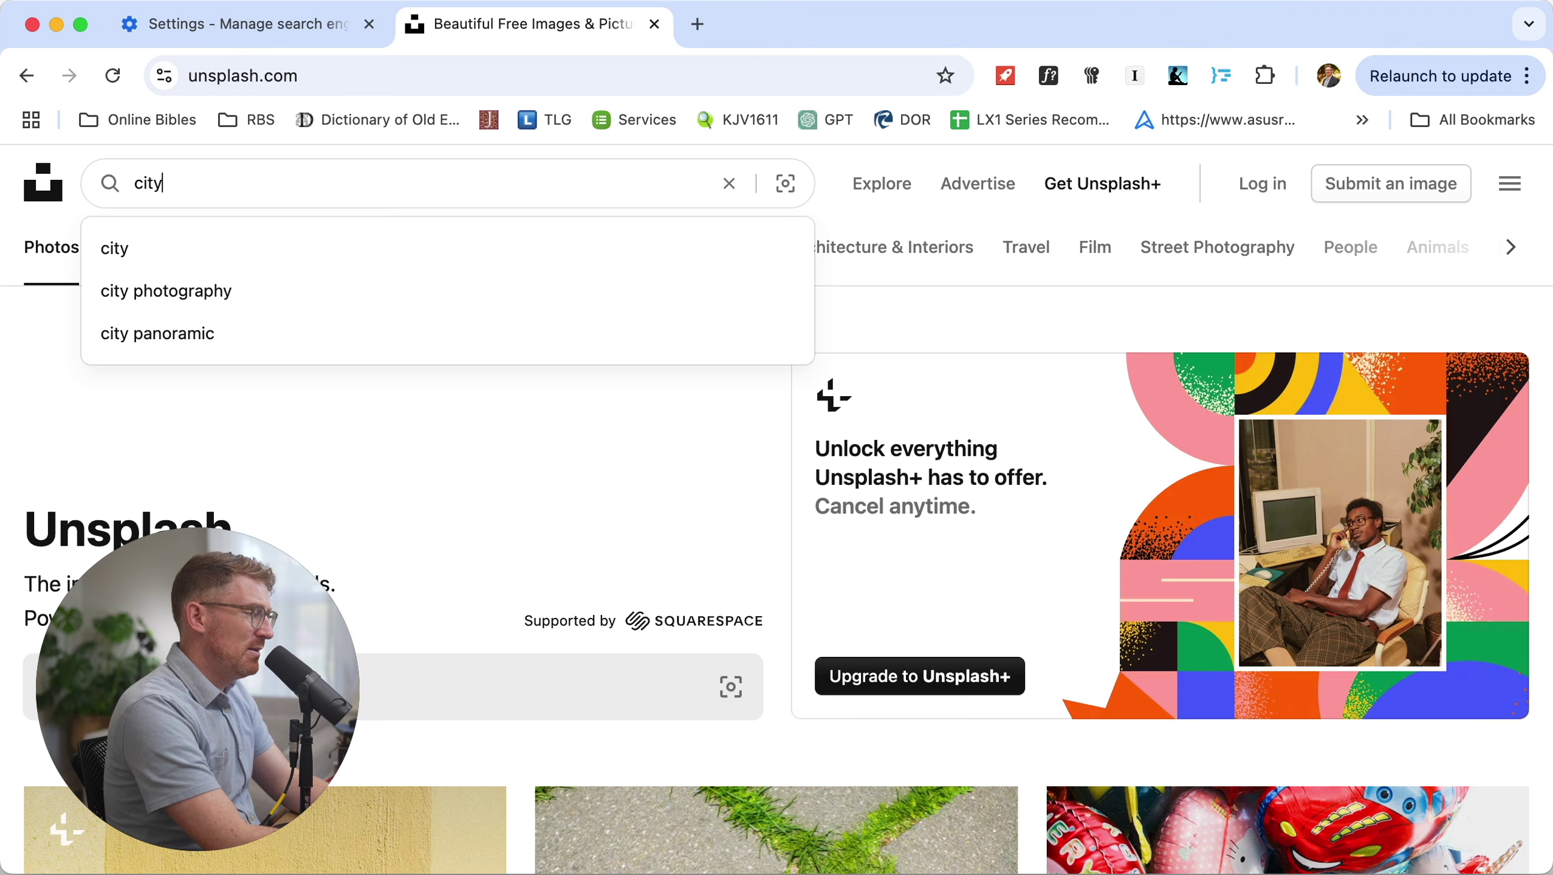
pyautogui.press('Return')
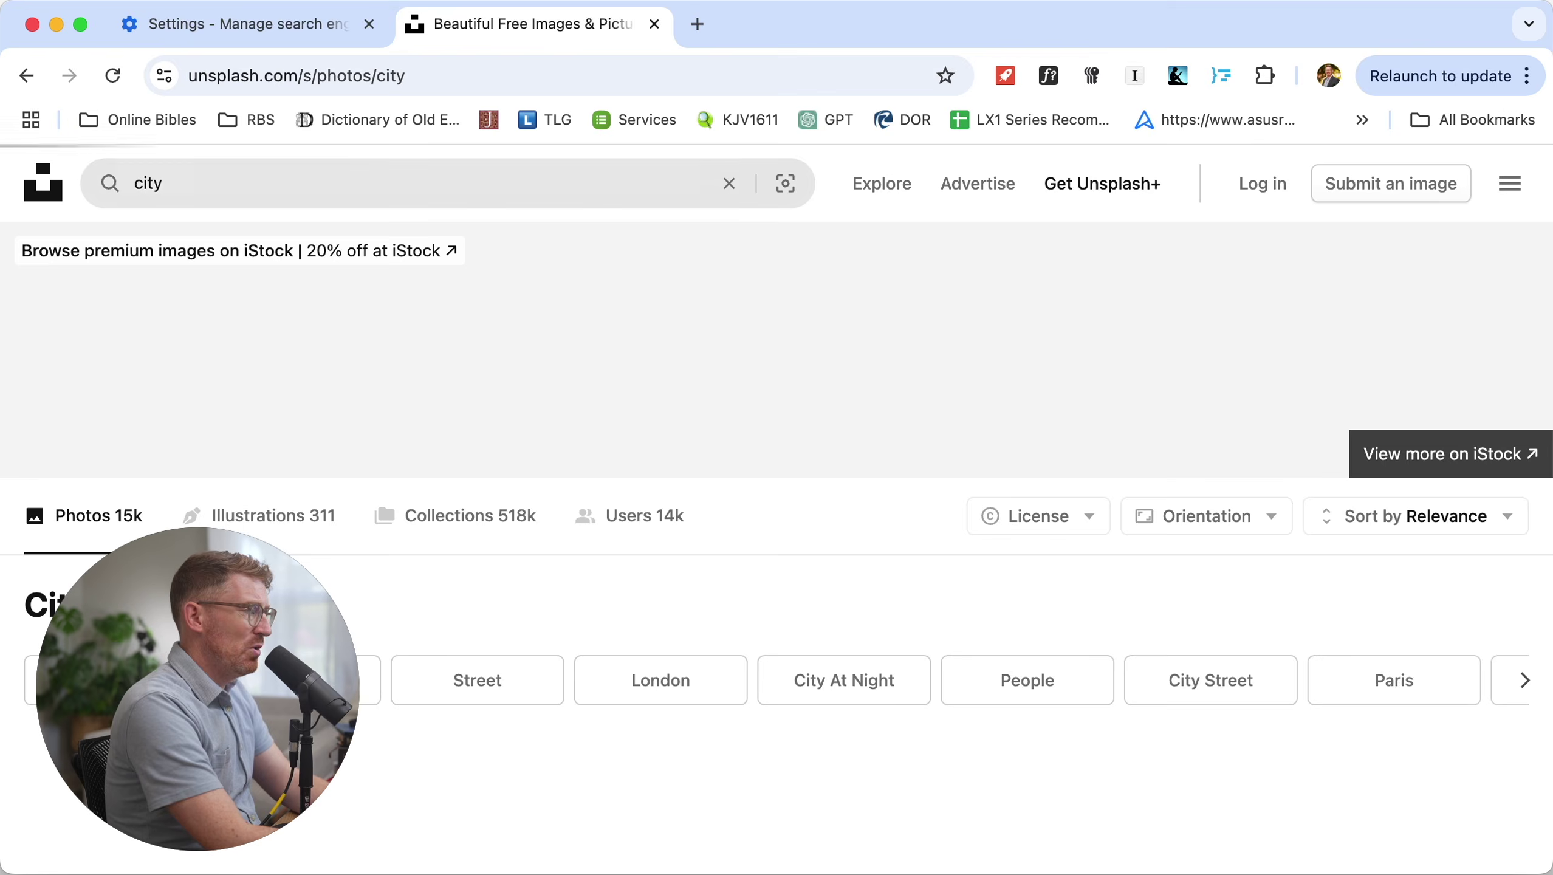
# Copy the web address of the Unsplash "city" results page and close the tab
pyautogui.click(432, 74)
pyautogui.press('super+c')
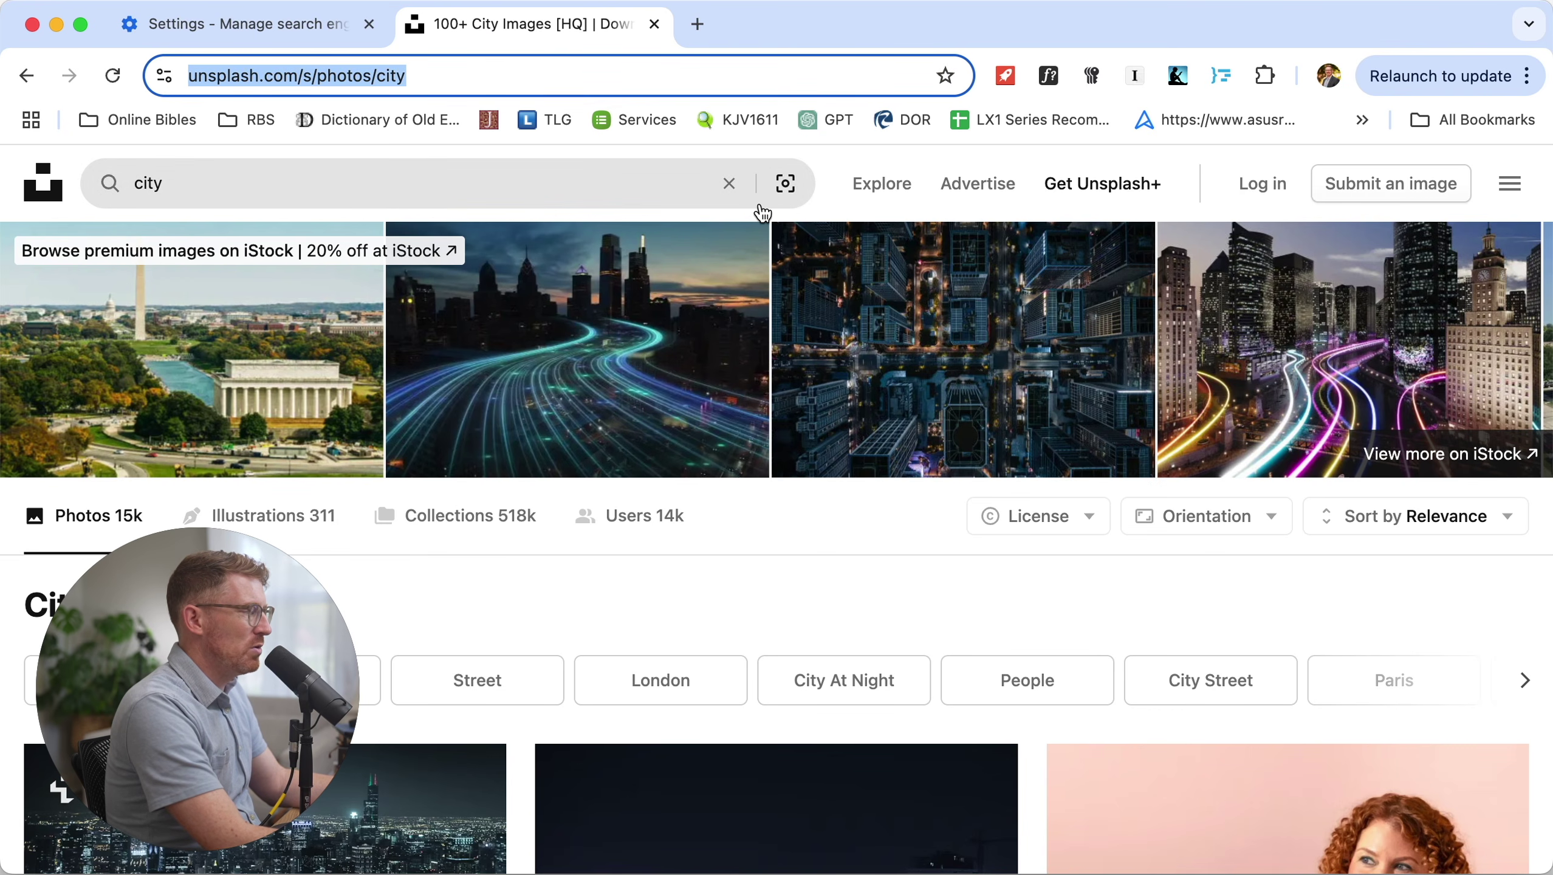
pyautogui.press('super+w')
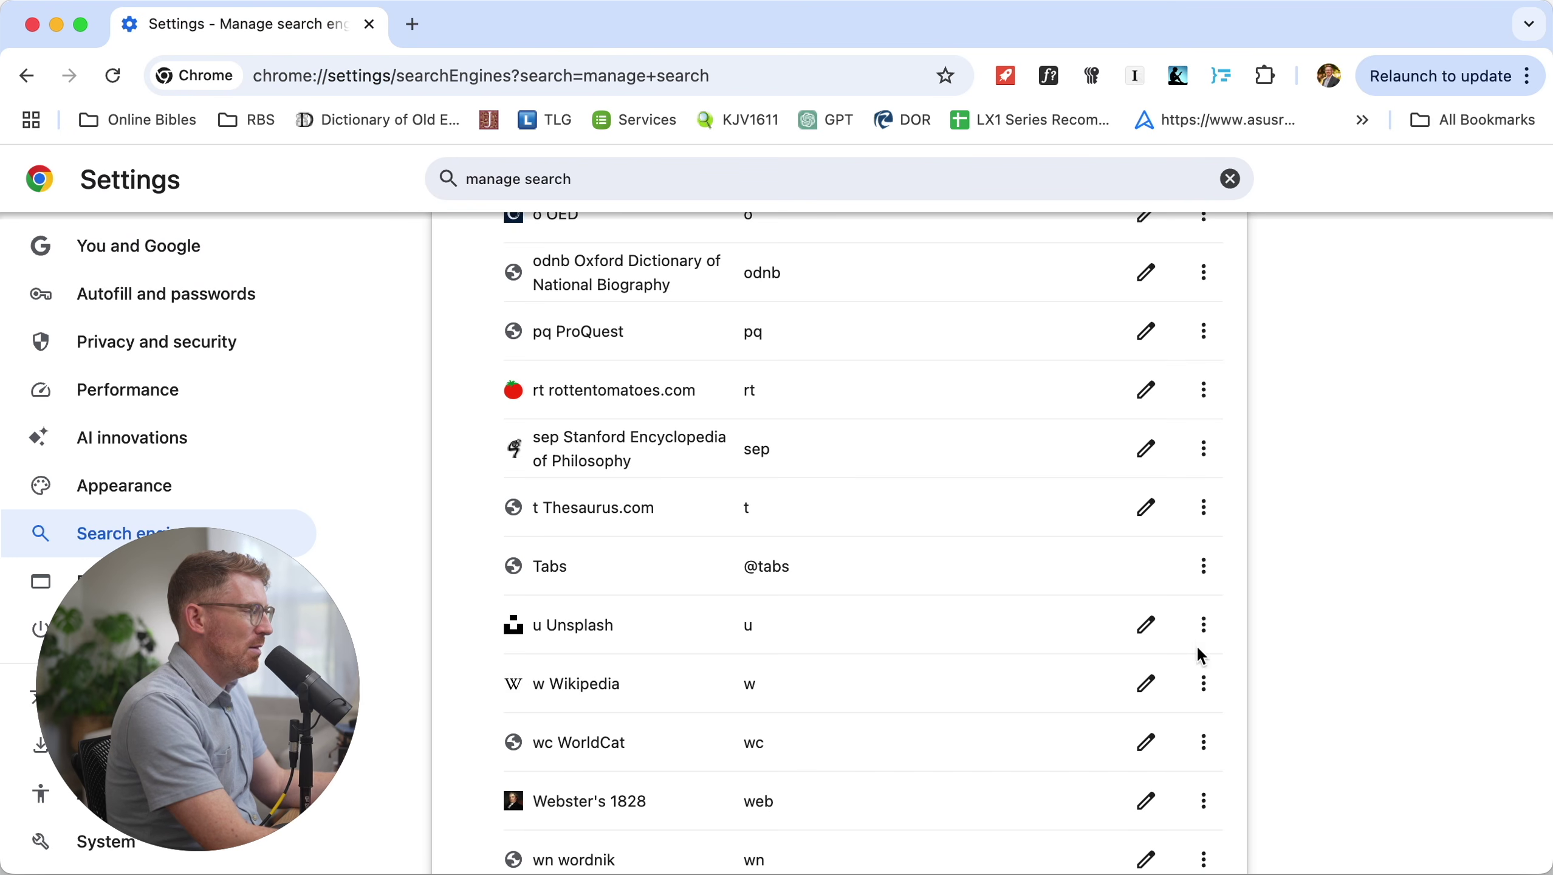
pyautogui.click(1146, 625)
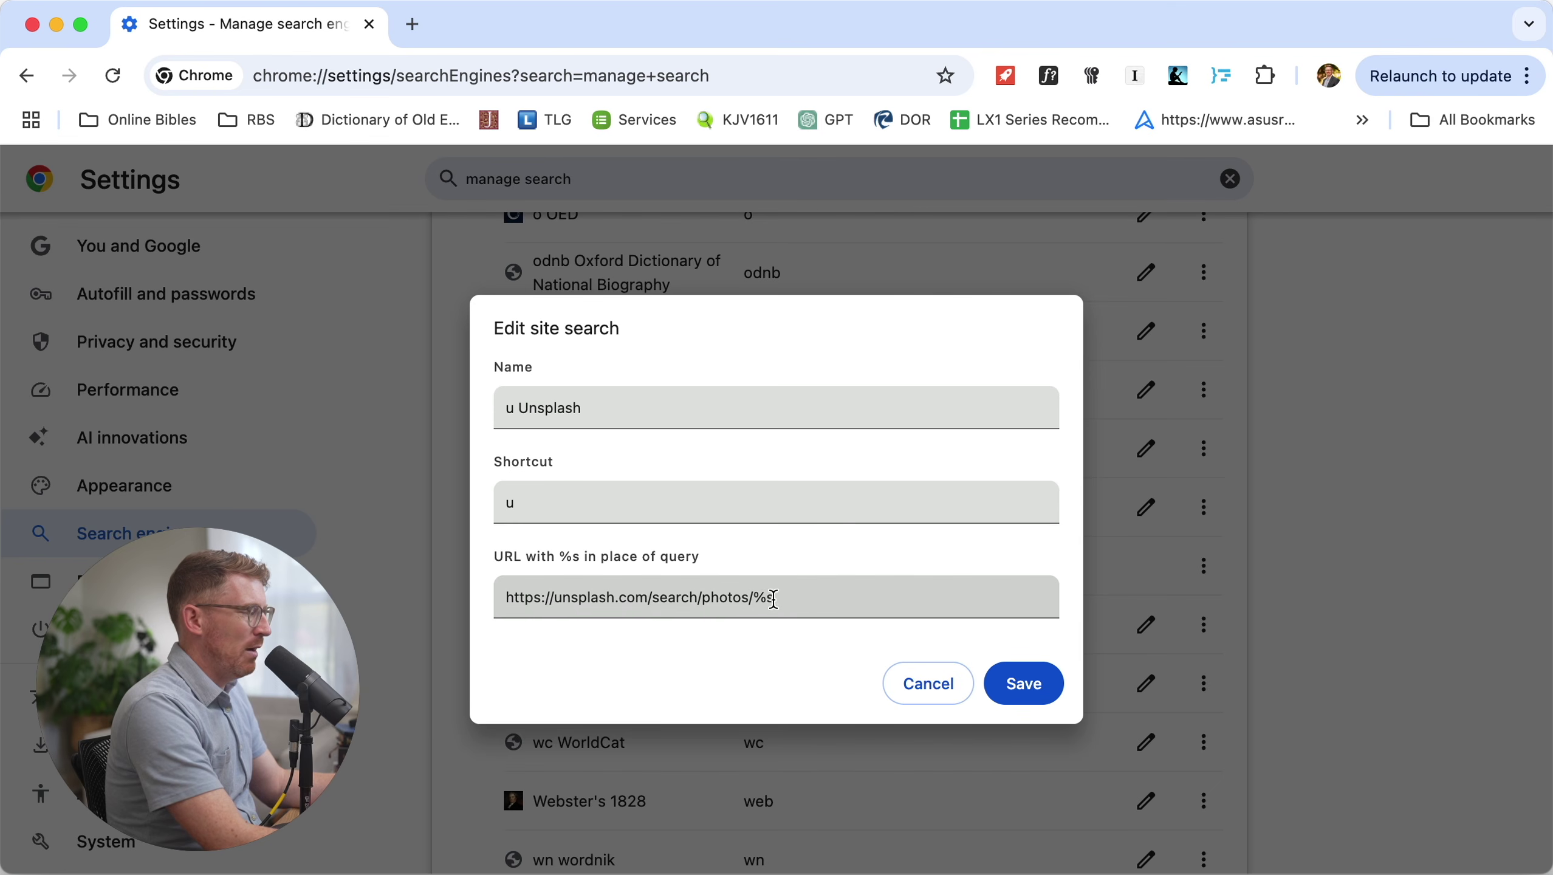
pyautogui.click(891, 587)
pyautogui.press('super+a')
pyautogui.press('super+v')
pyautogui.hotkey('alt', 'shift', 'Left')
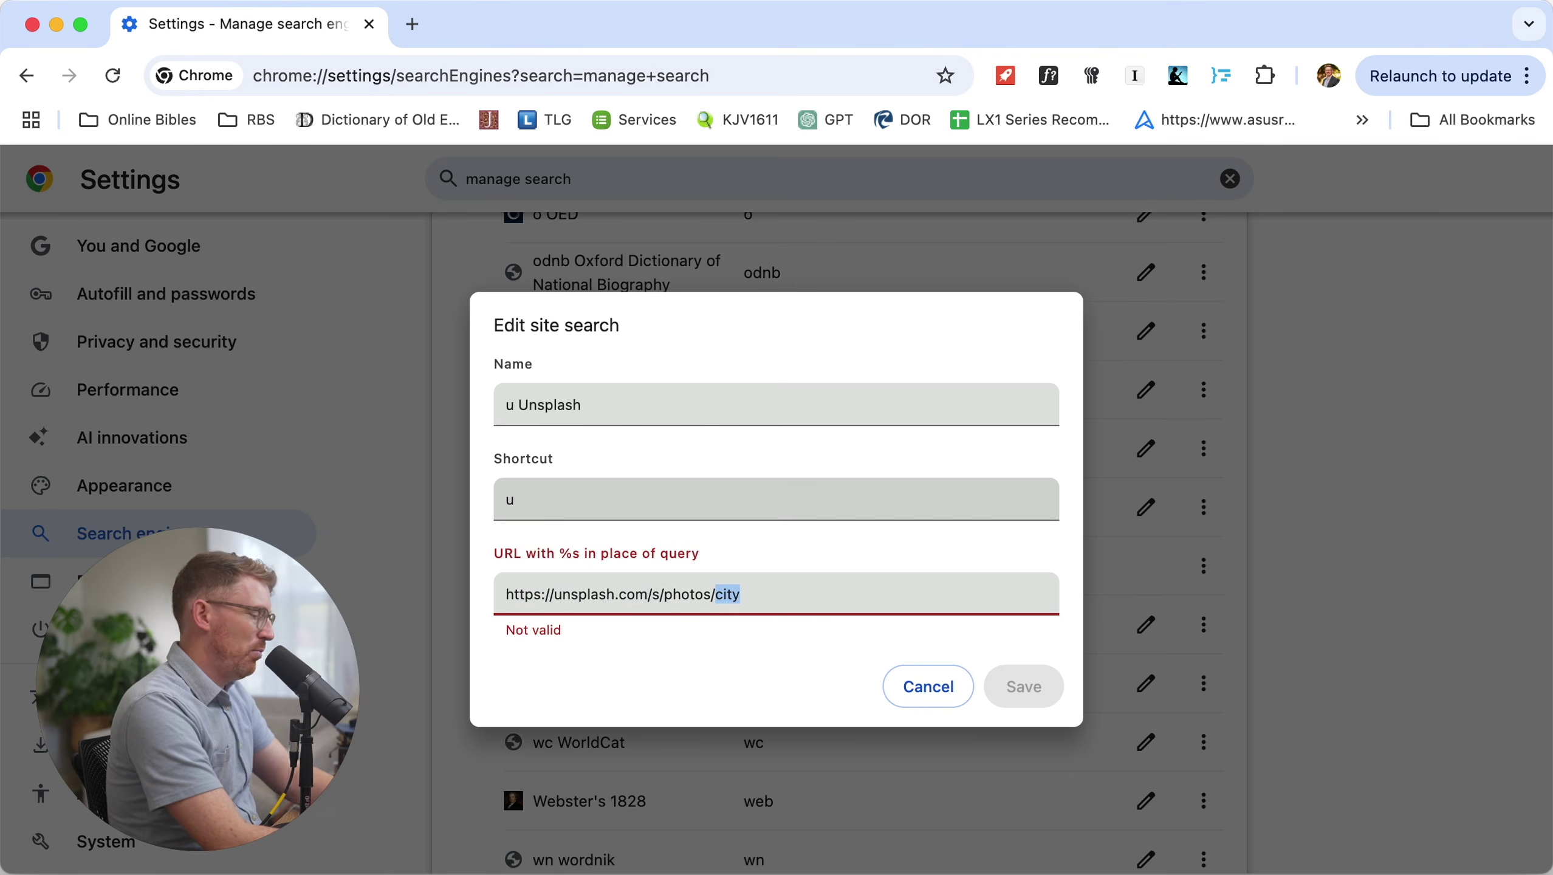
pyautogui.write('%s')
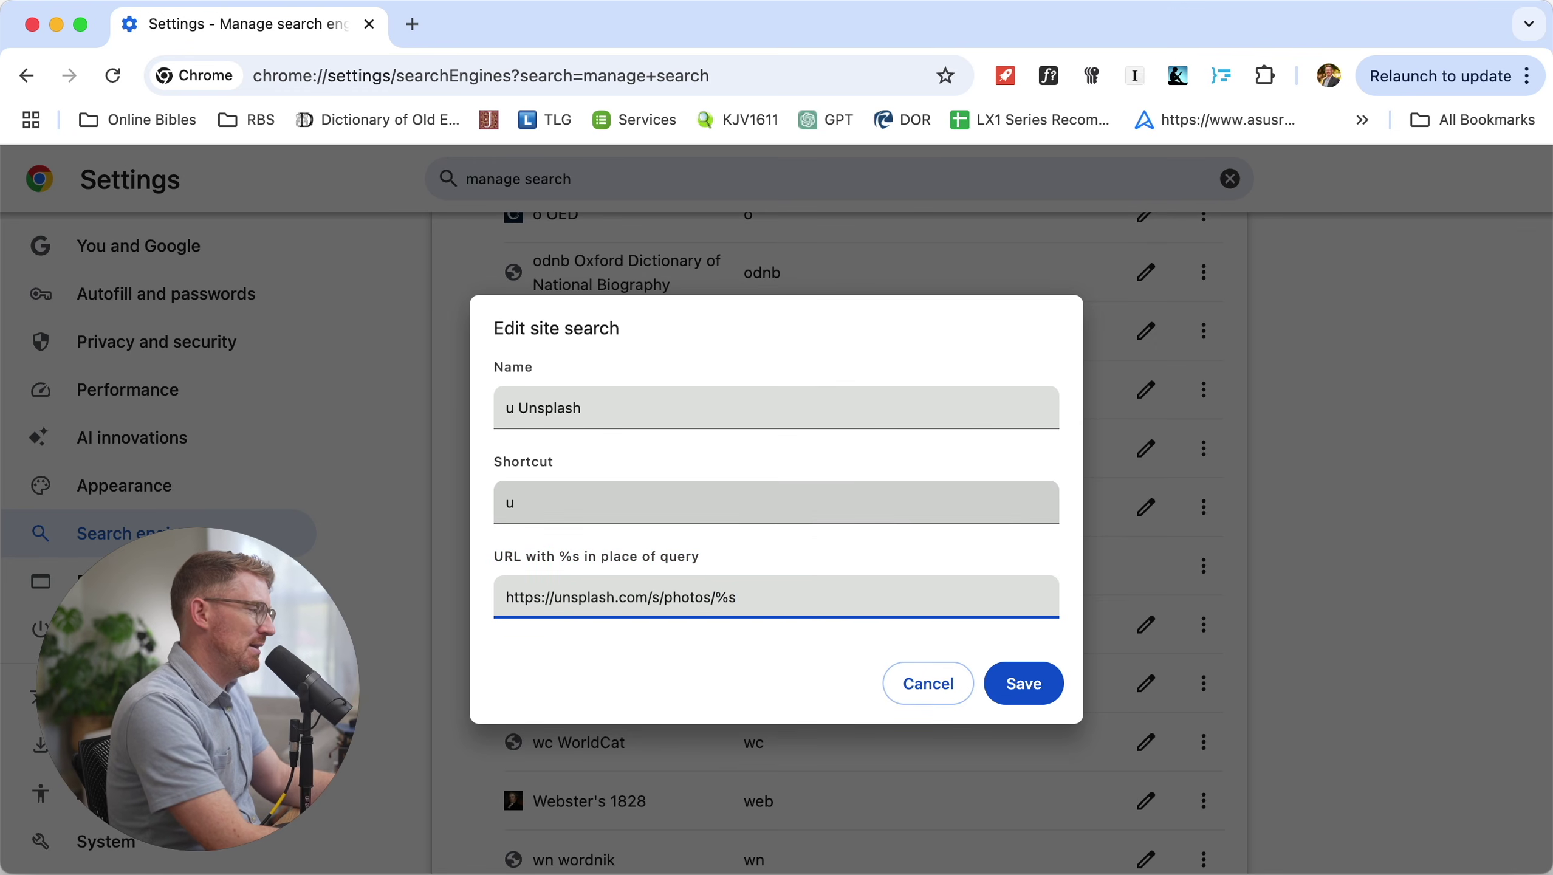
pyautogui.click(1023, 683)
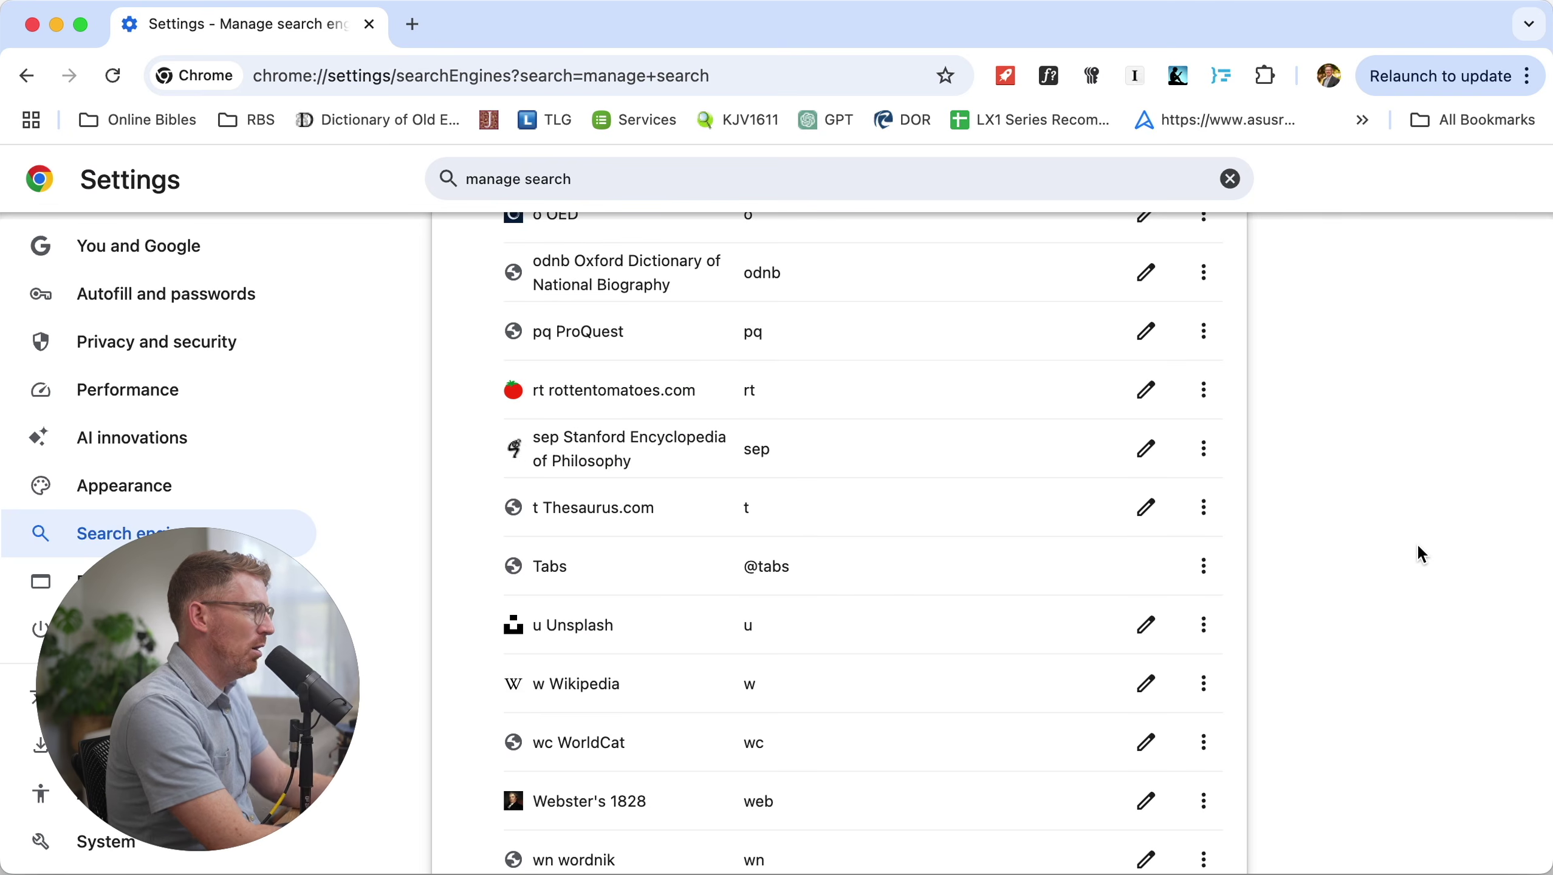
# Test the edited Unsplash shortcut "u" with a search for "city" in a new tab, and close the tab
pyautogui.press('super+t')
pyautogui.write('u')
pyautogui.press('Tab')
pyautogui.write('city')
pyautogui.press('Return')
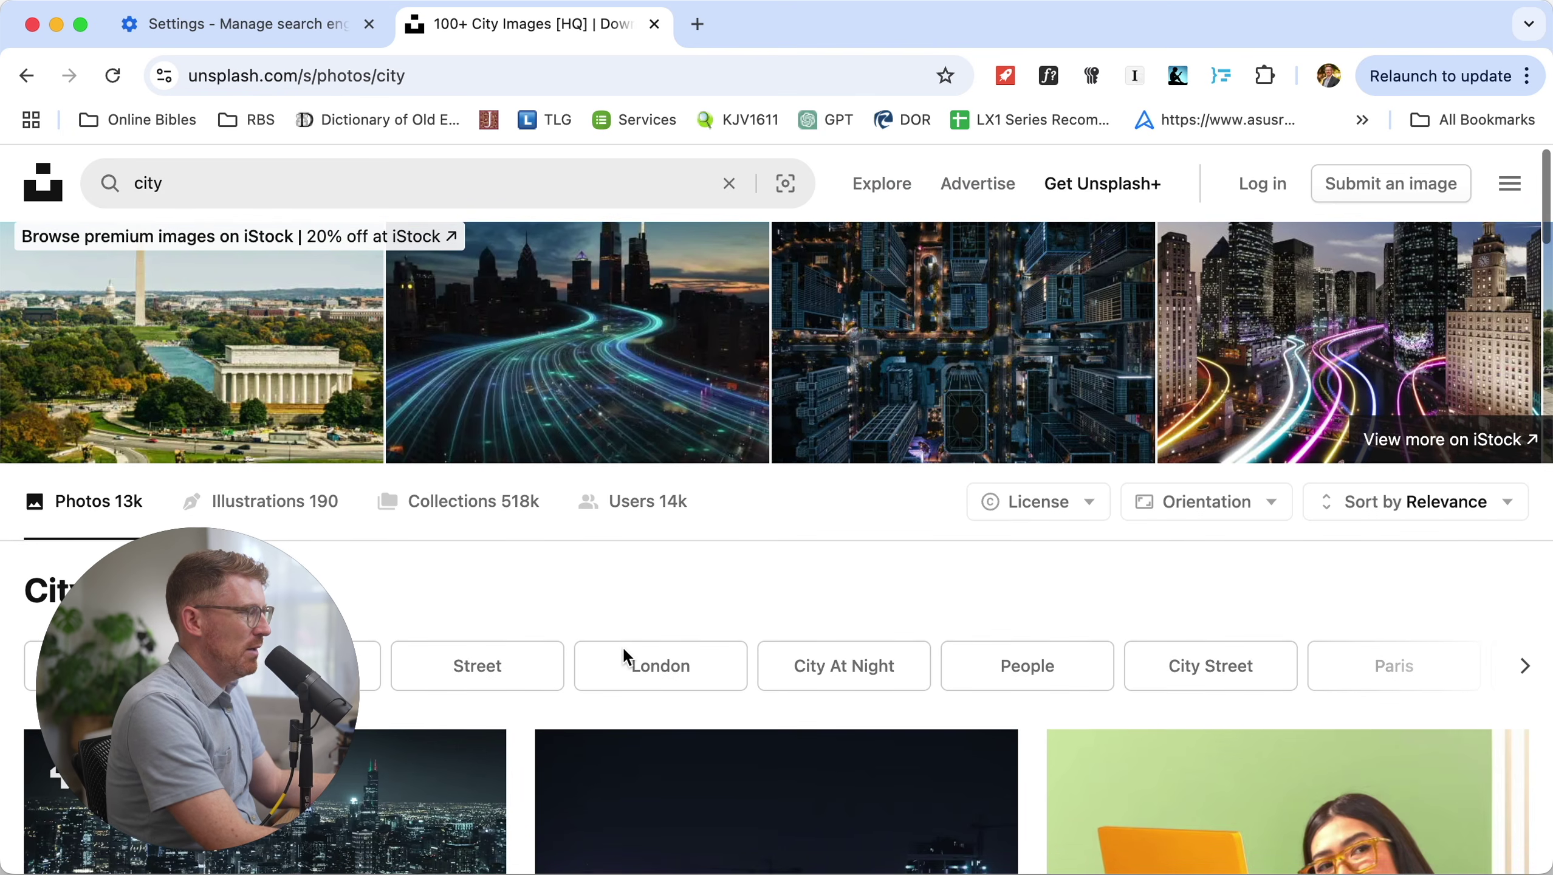
pyautogui.press('super+w')
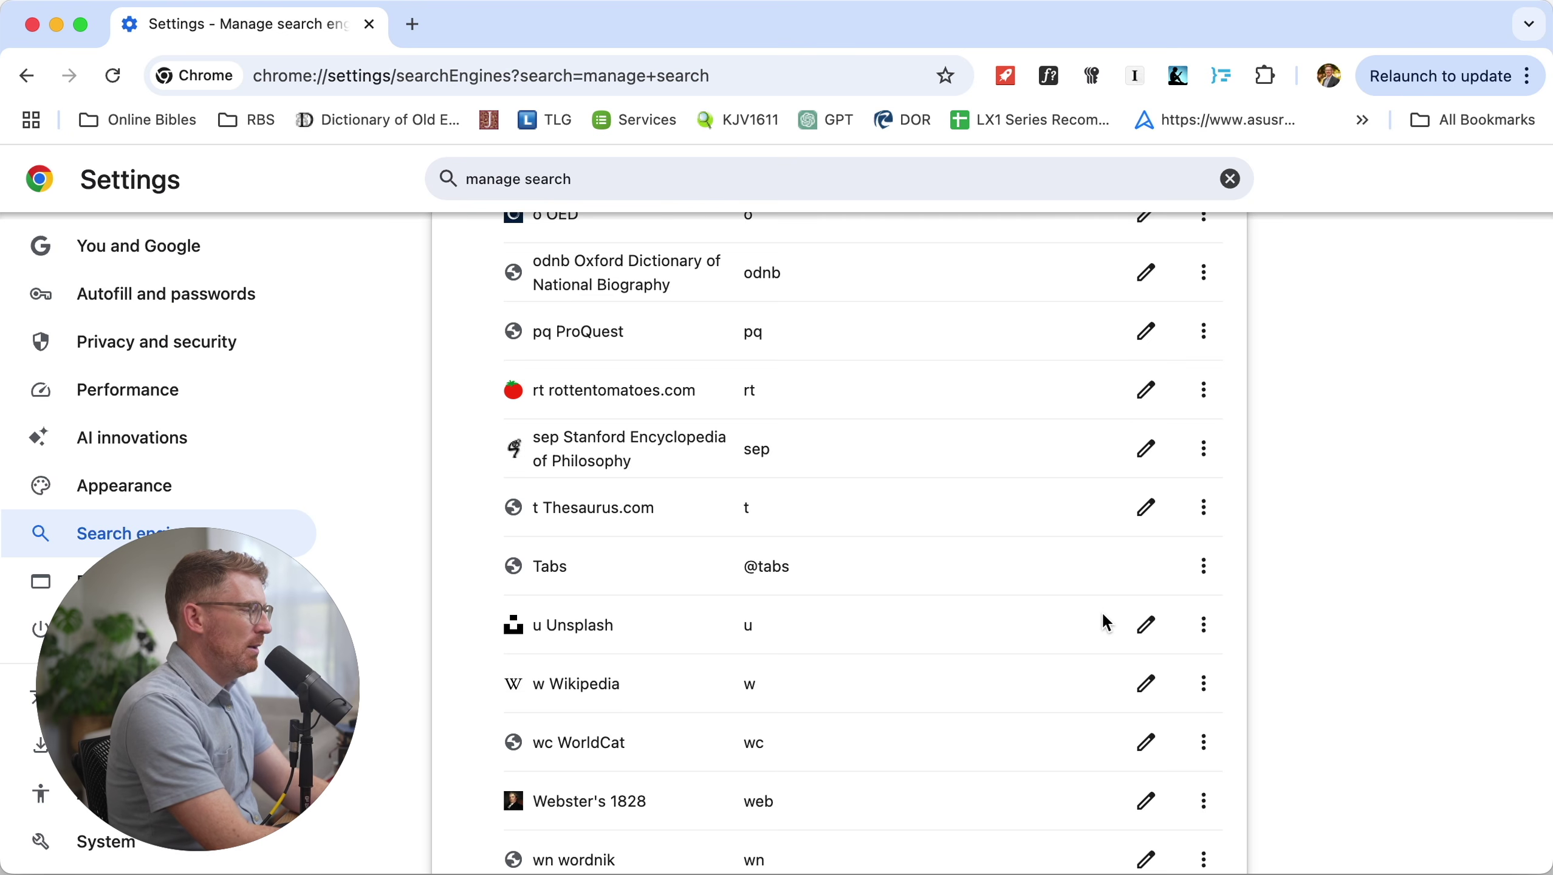
# Look up "commend" in Webster's 1828 in a new tab through its site search shortcut "web"
pyautogui.scroll(-1, 960, 637)
pyautogui.scroll(-1, 859, 667)
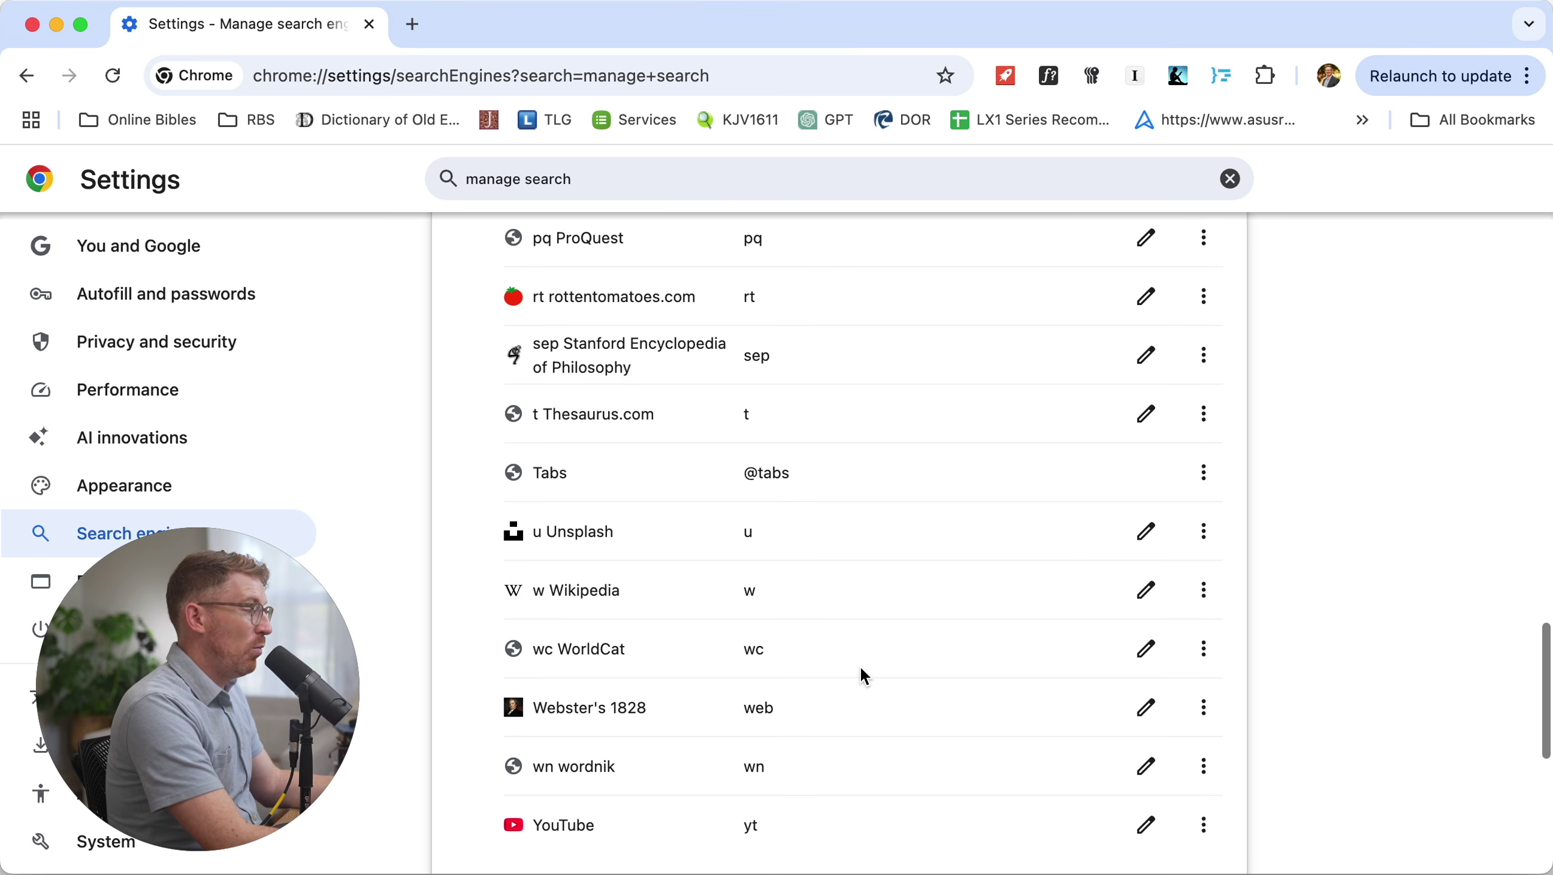
pyautogui.press('super+t')
pyautogui.write('w')
pyautogui.press('Delete')
pyautogui.write('com')
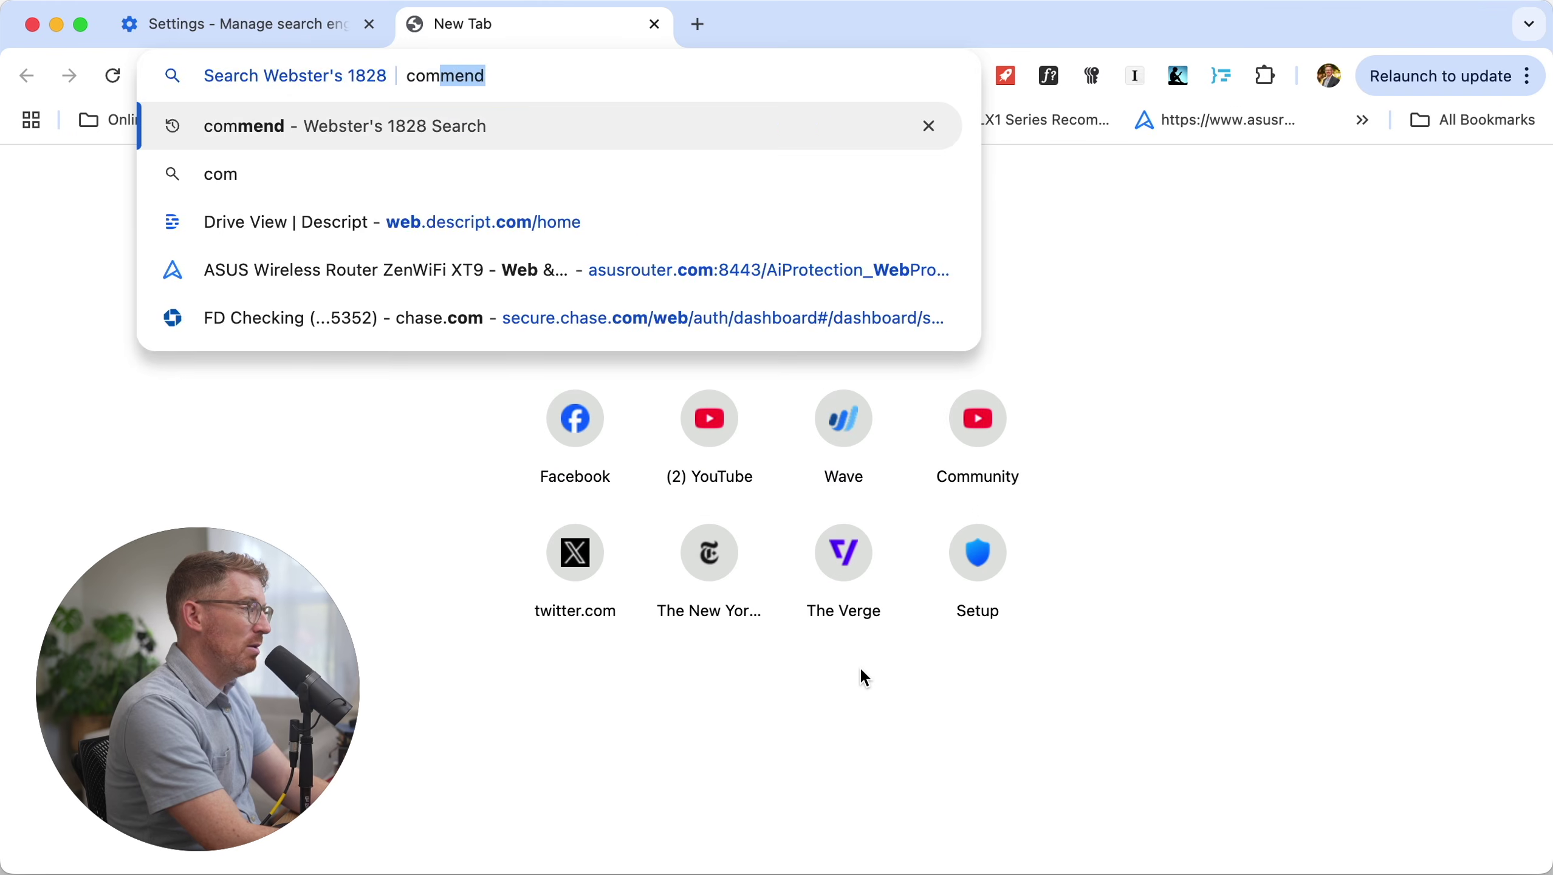
pyautogui.press('Return')
# Read through the Webster's 1828 definitions of "commend" and close the dictionary tab
pyautogui.scroll(-7, 860, 664)
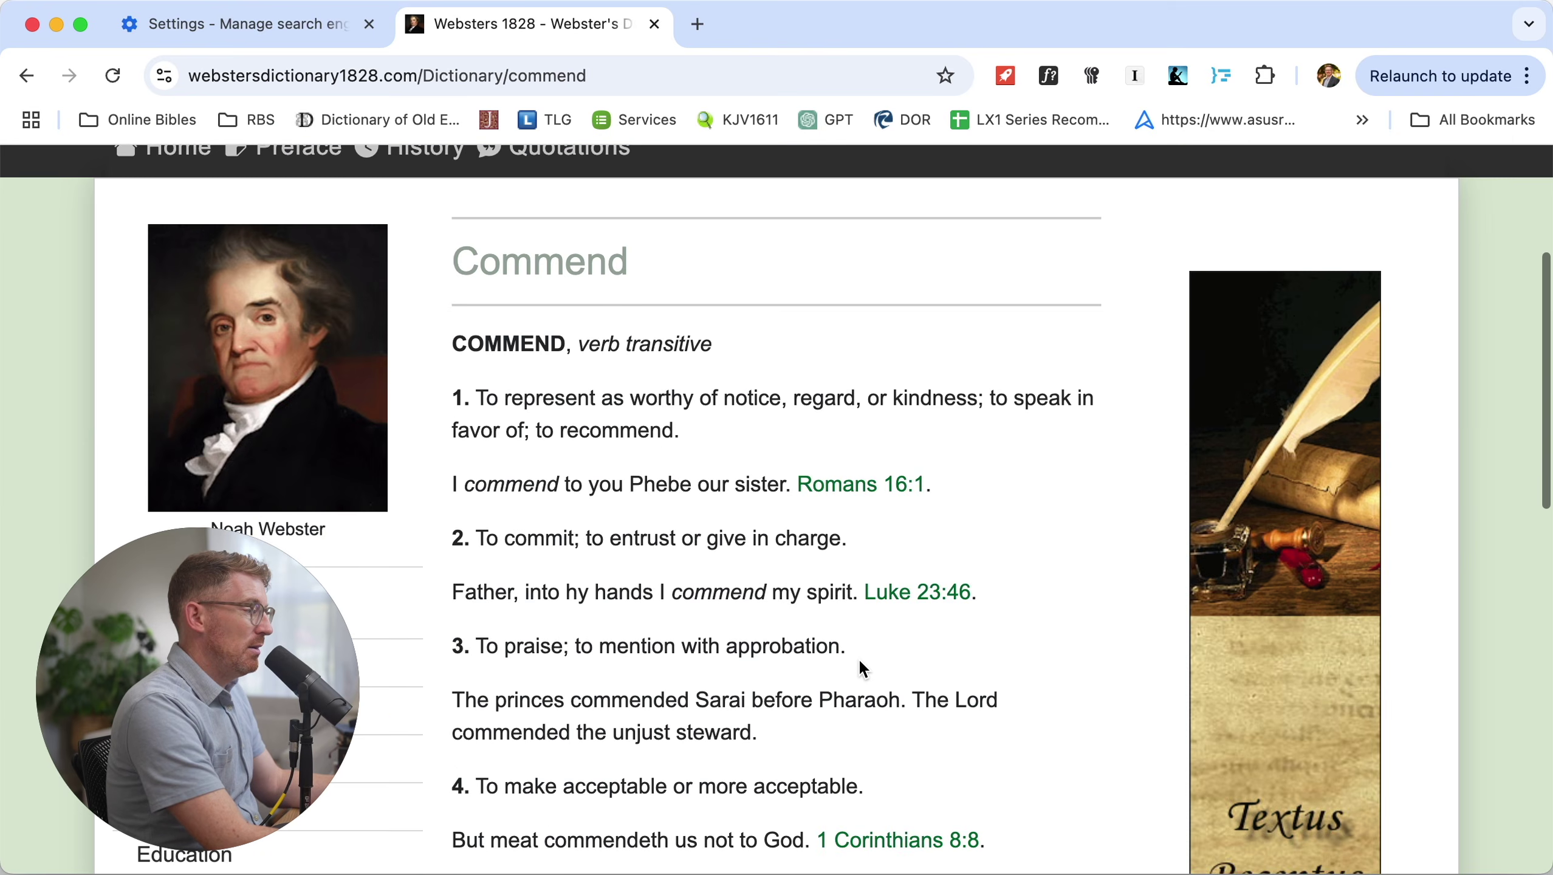
pyautogui.scroll(-3, 860, 661)
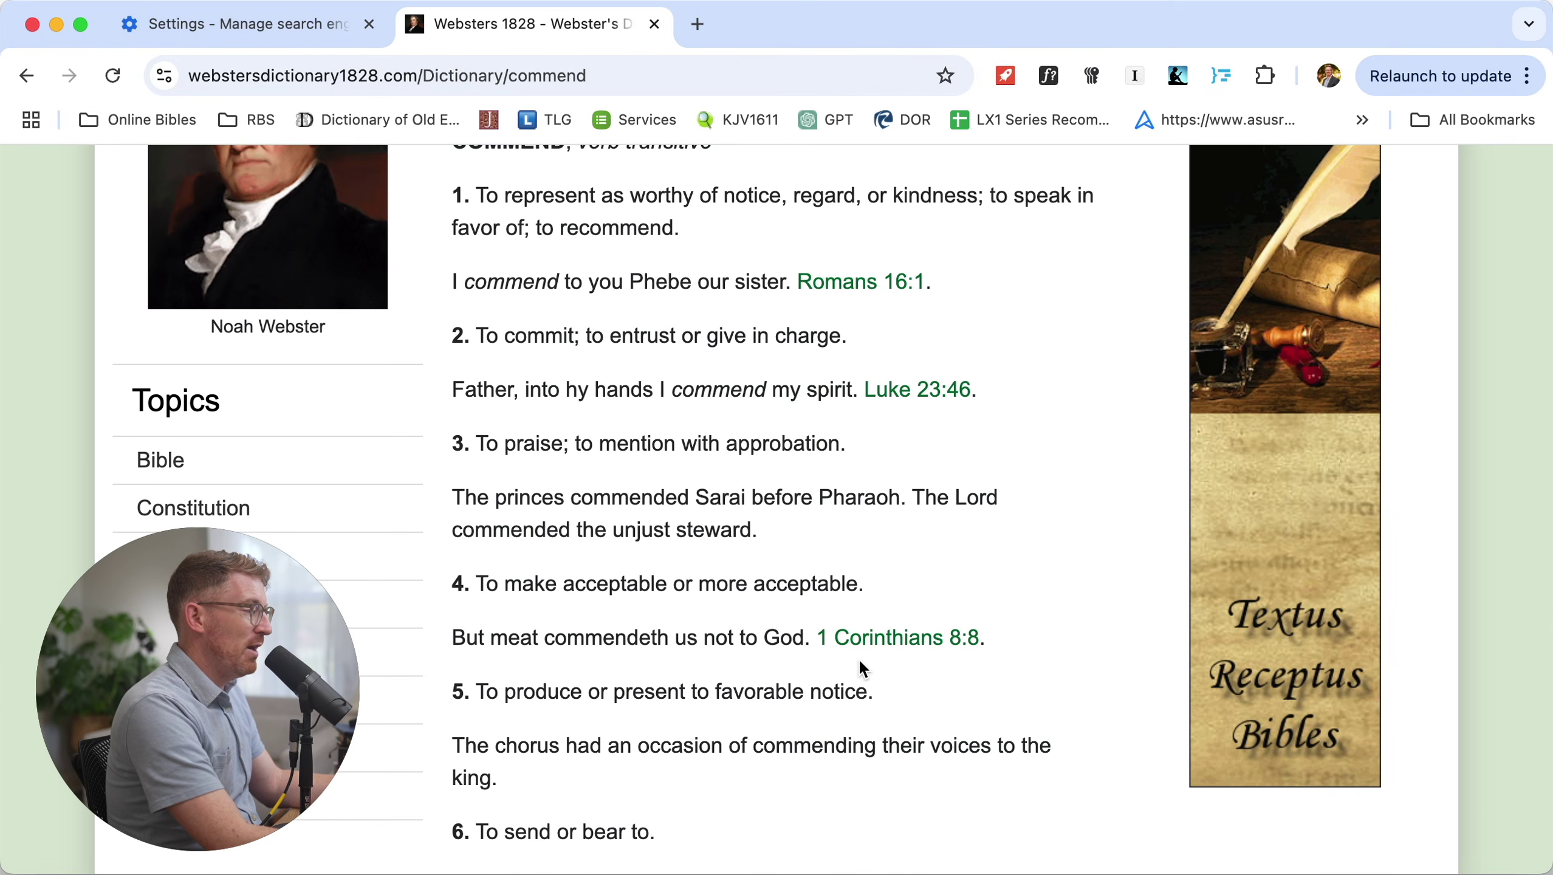
pyautogui.moveTo(451, 598); pyautogui.dragTo(912, 596)
pyautogui.click(672, 700)
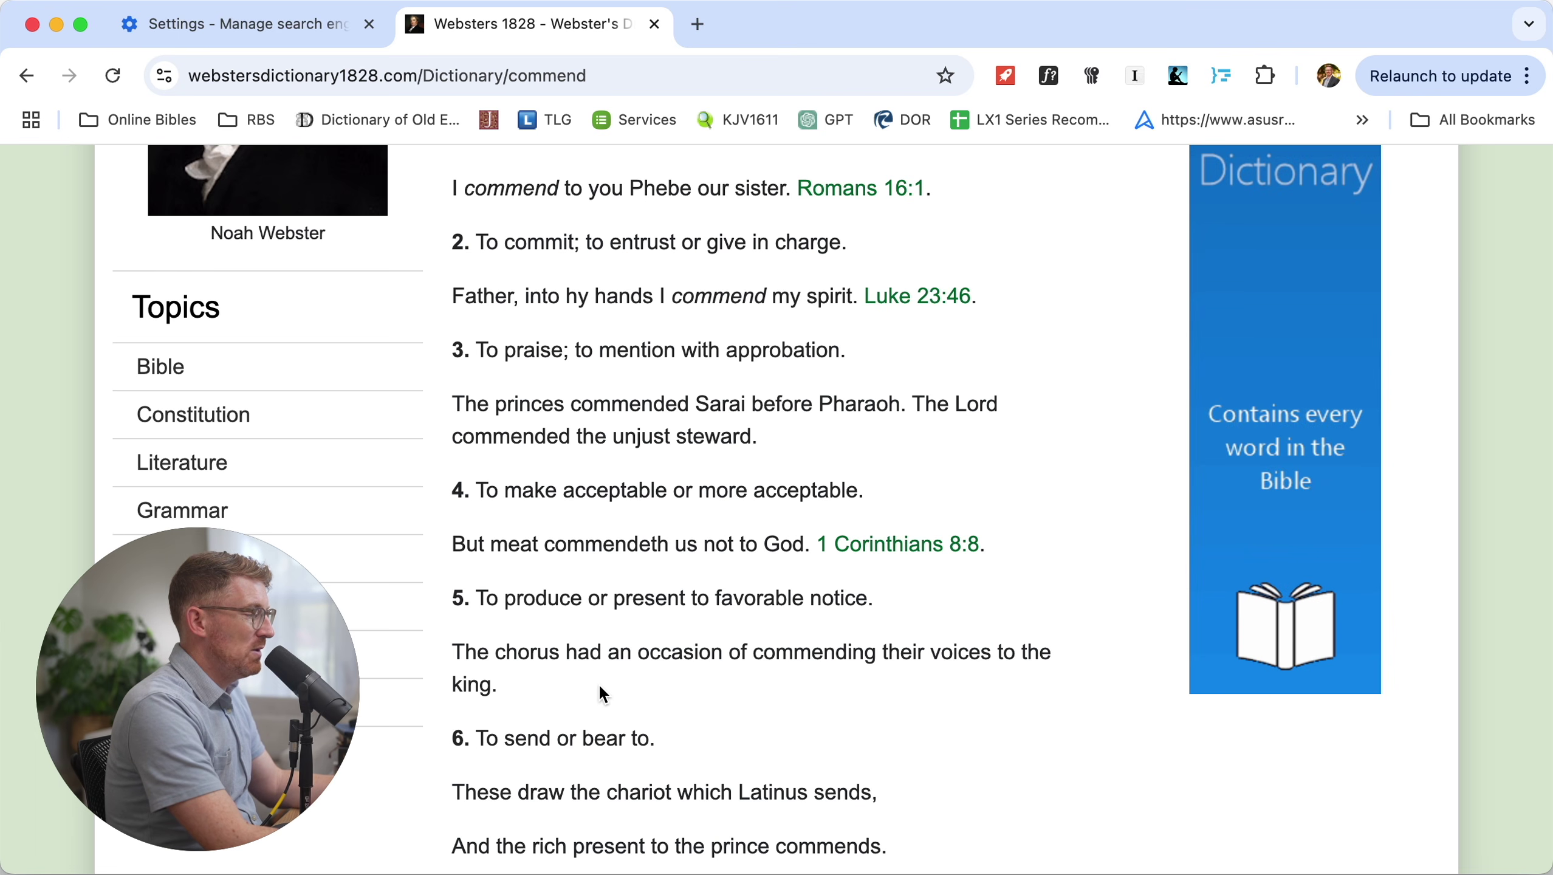
pyautogui.press('super+w')
# Look up "commend" on Wordnik in a new tab using the site search shortcut "wn"
pyautogui.scroll(-3, 857, 645)
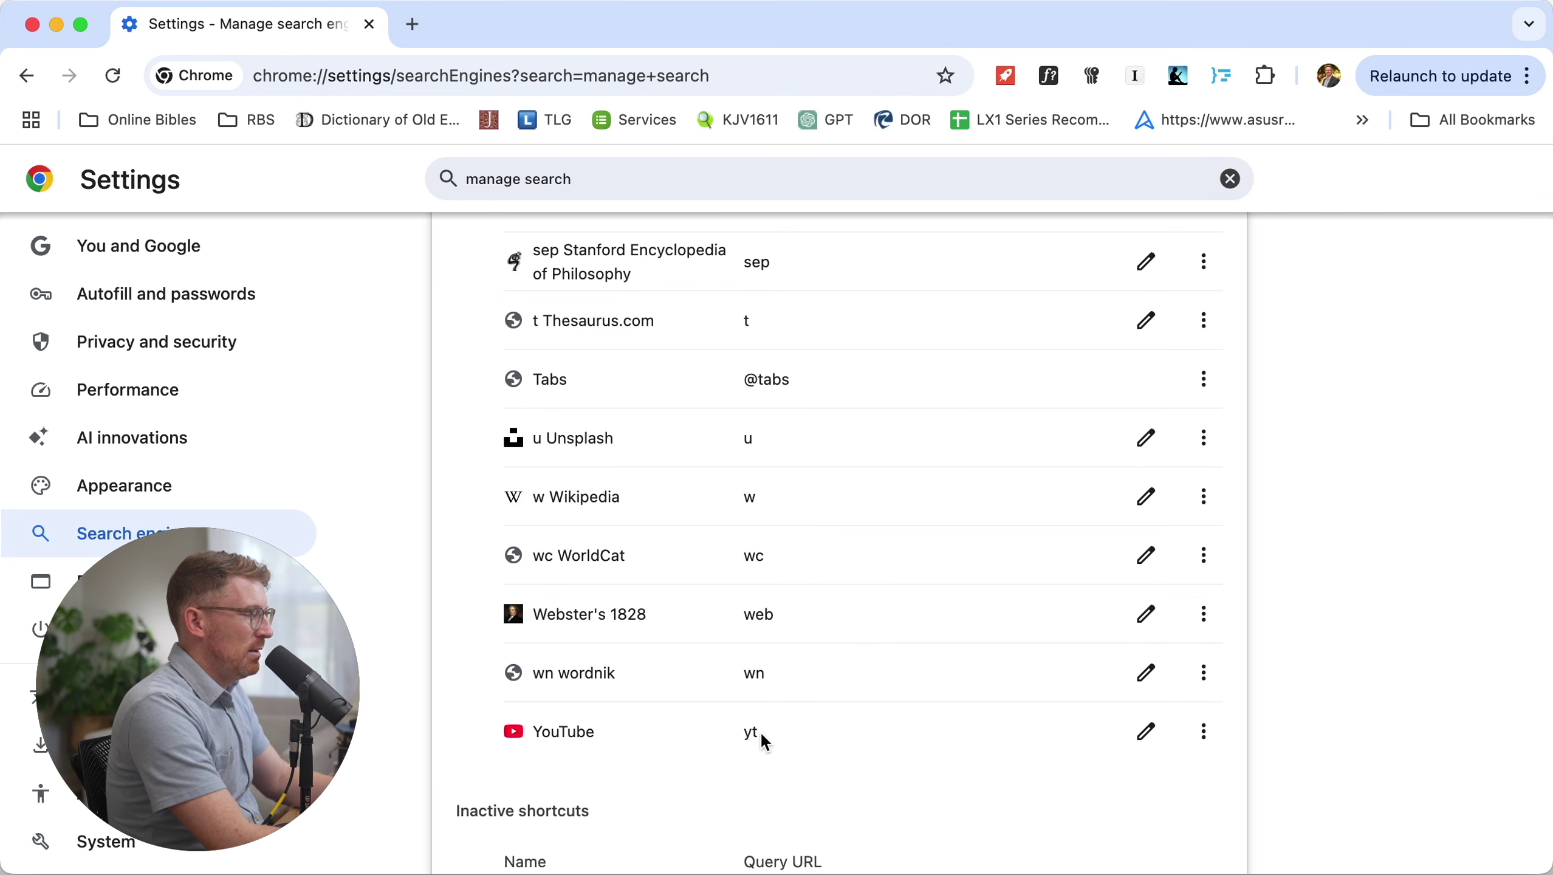
pyautogui.press('super+t')
pyautogui.write('wn')
pyautogui.press('Tab')
pyautogui.write('commend')
pyautogui.press('Return')
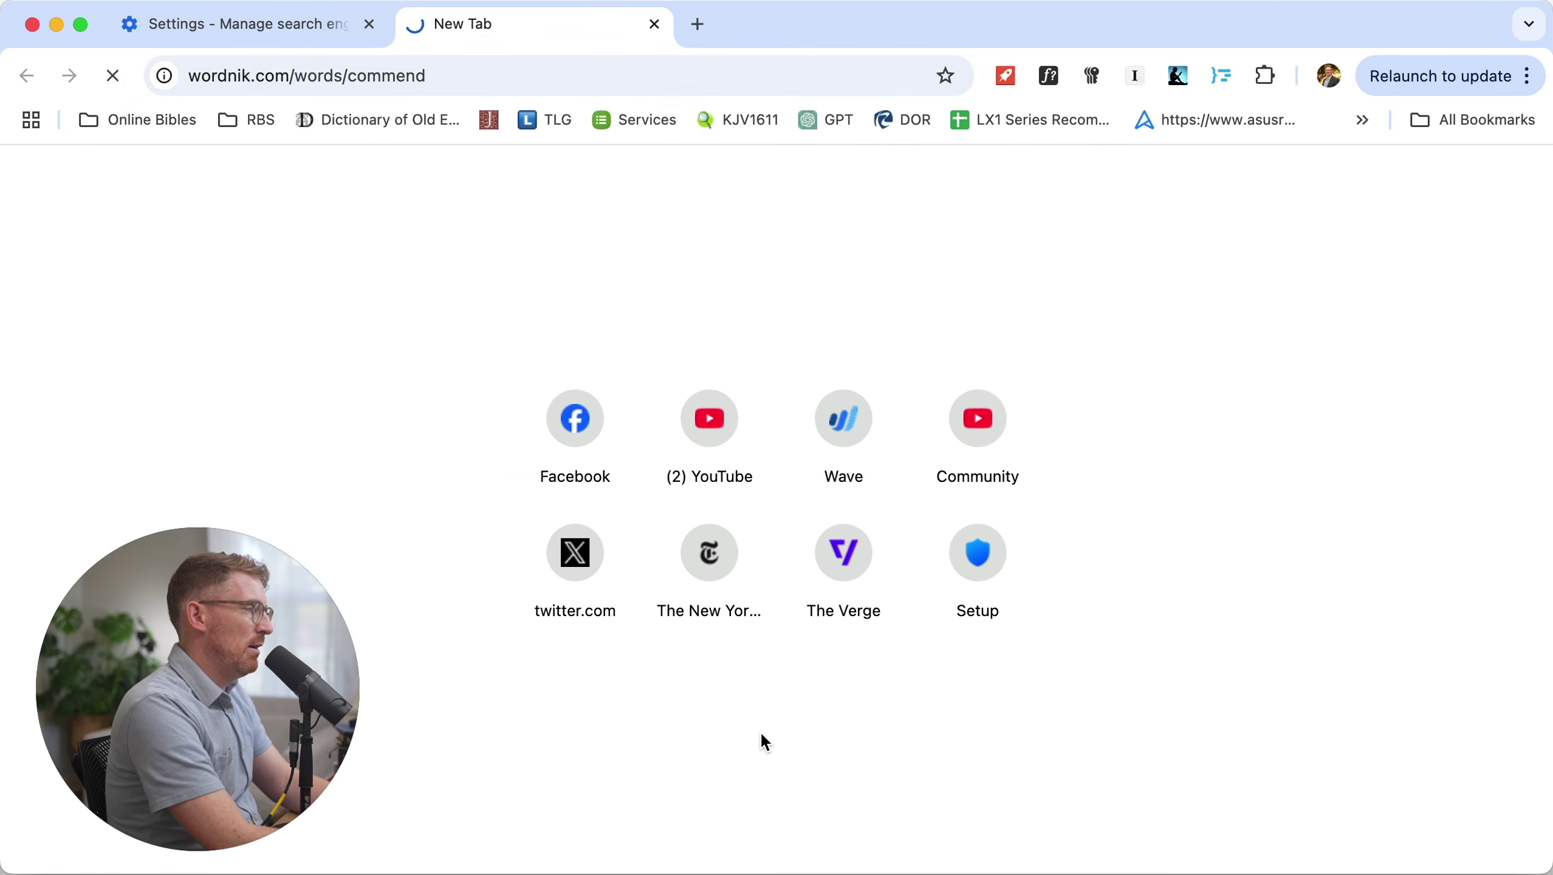
# Review the Wordnik definitions of "commend" from its different source dictionaries and close the tab
pyautogui.scroll(-5, 744, 567)
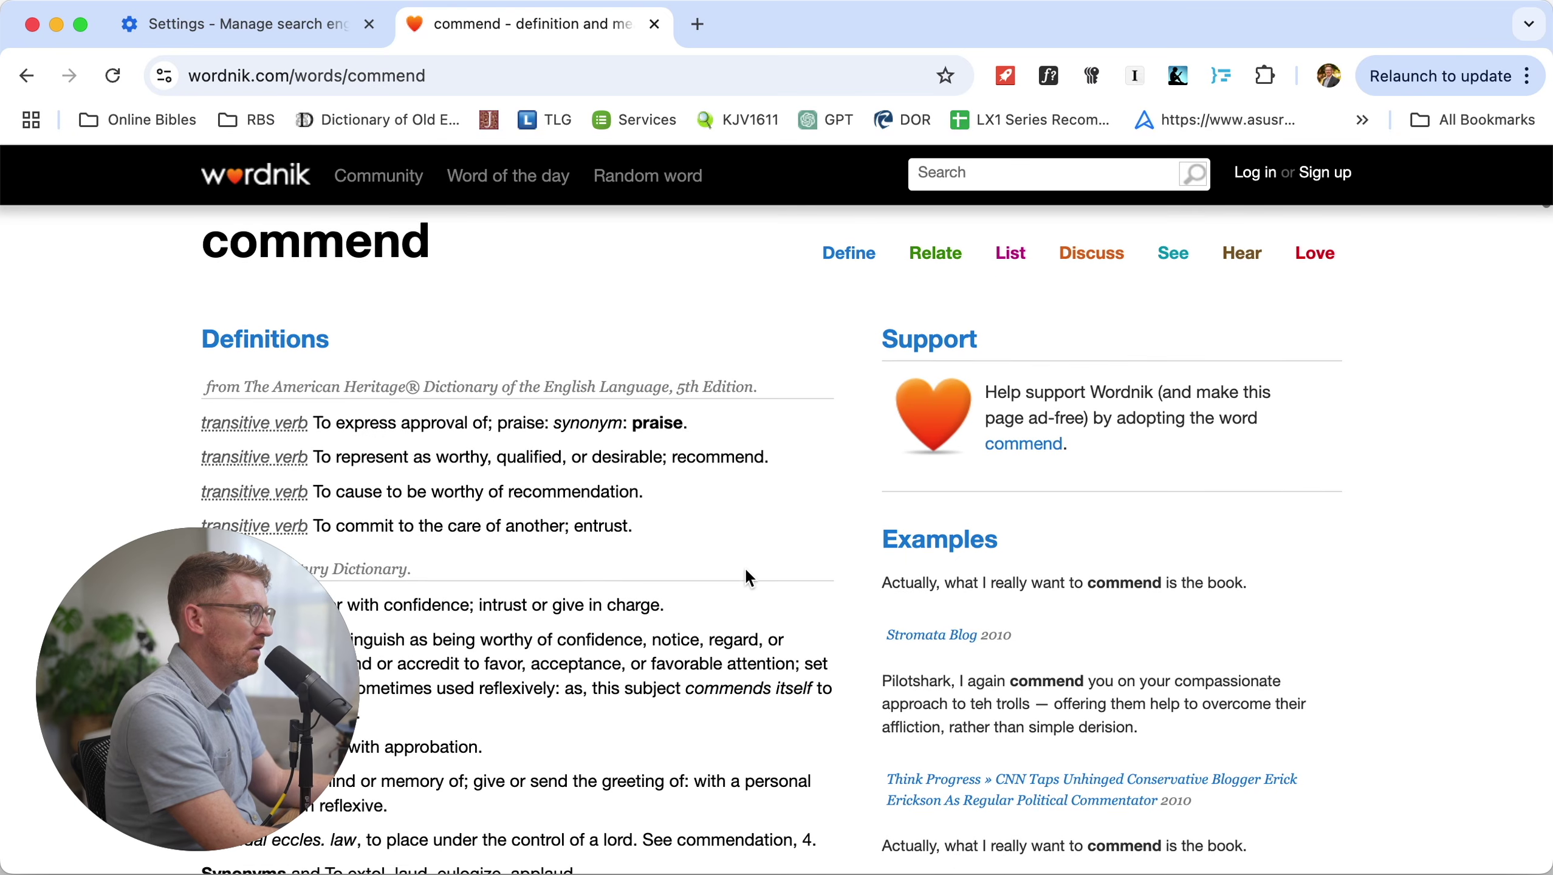
pyautogui.scroll(-10, 746, 568)
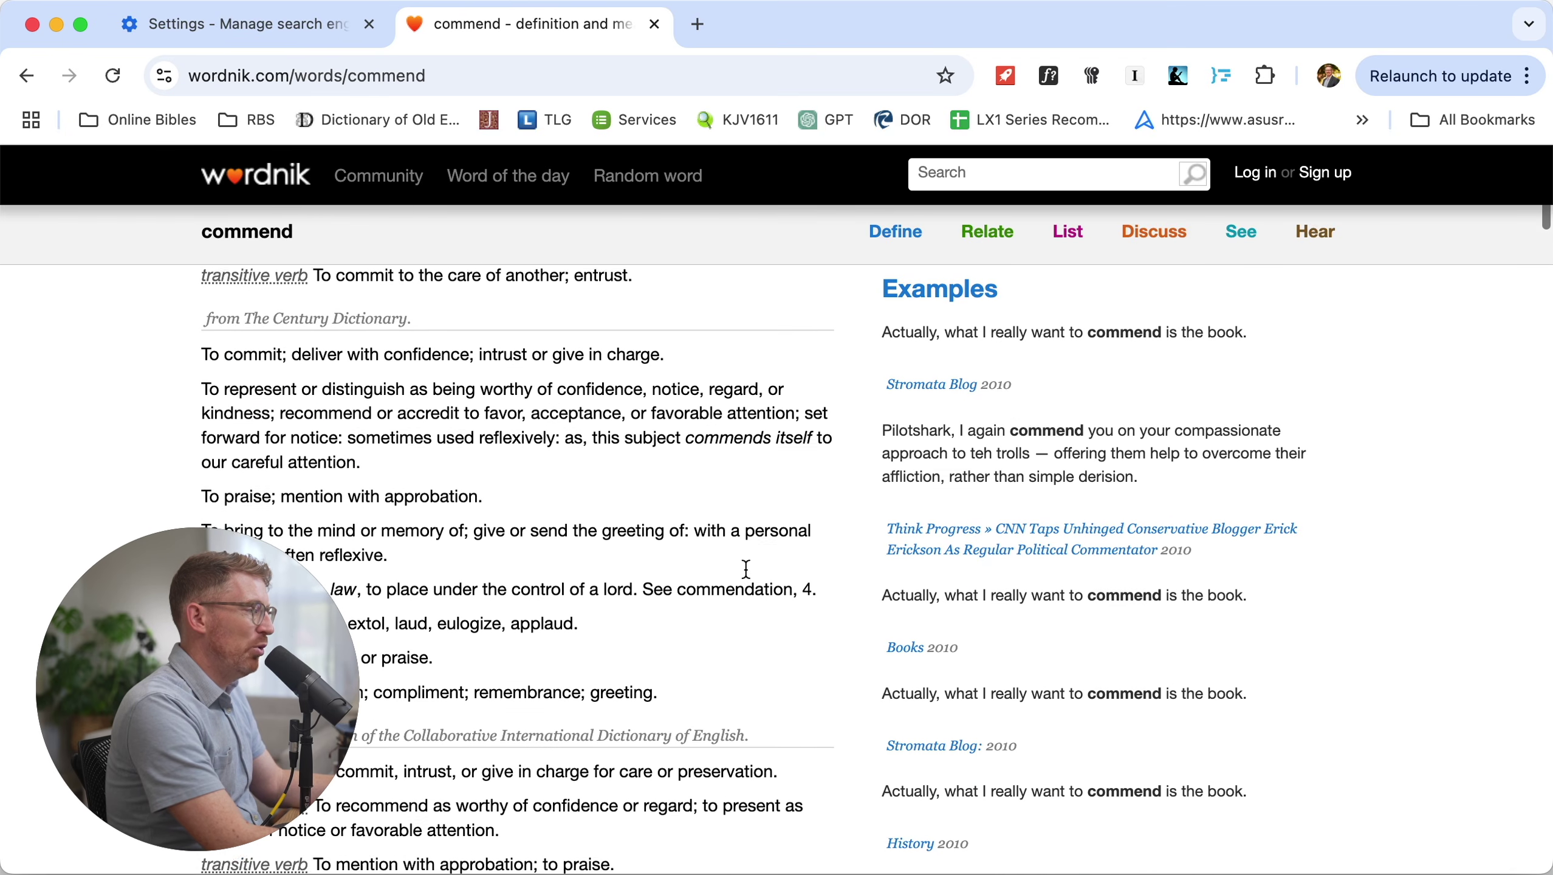
pyautogui.scroll(-15, 745, 569)
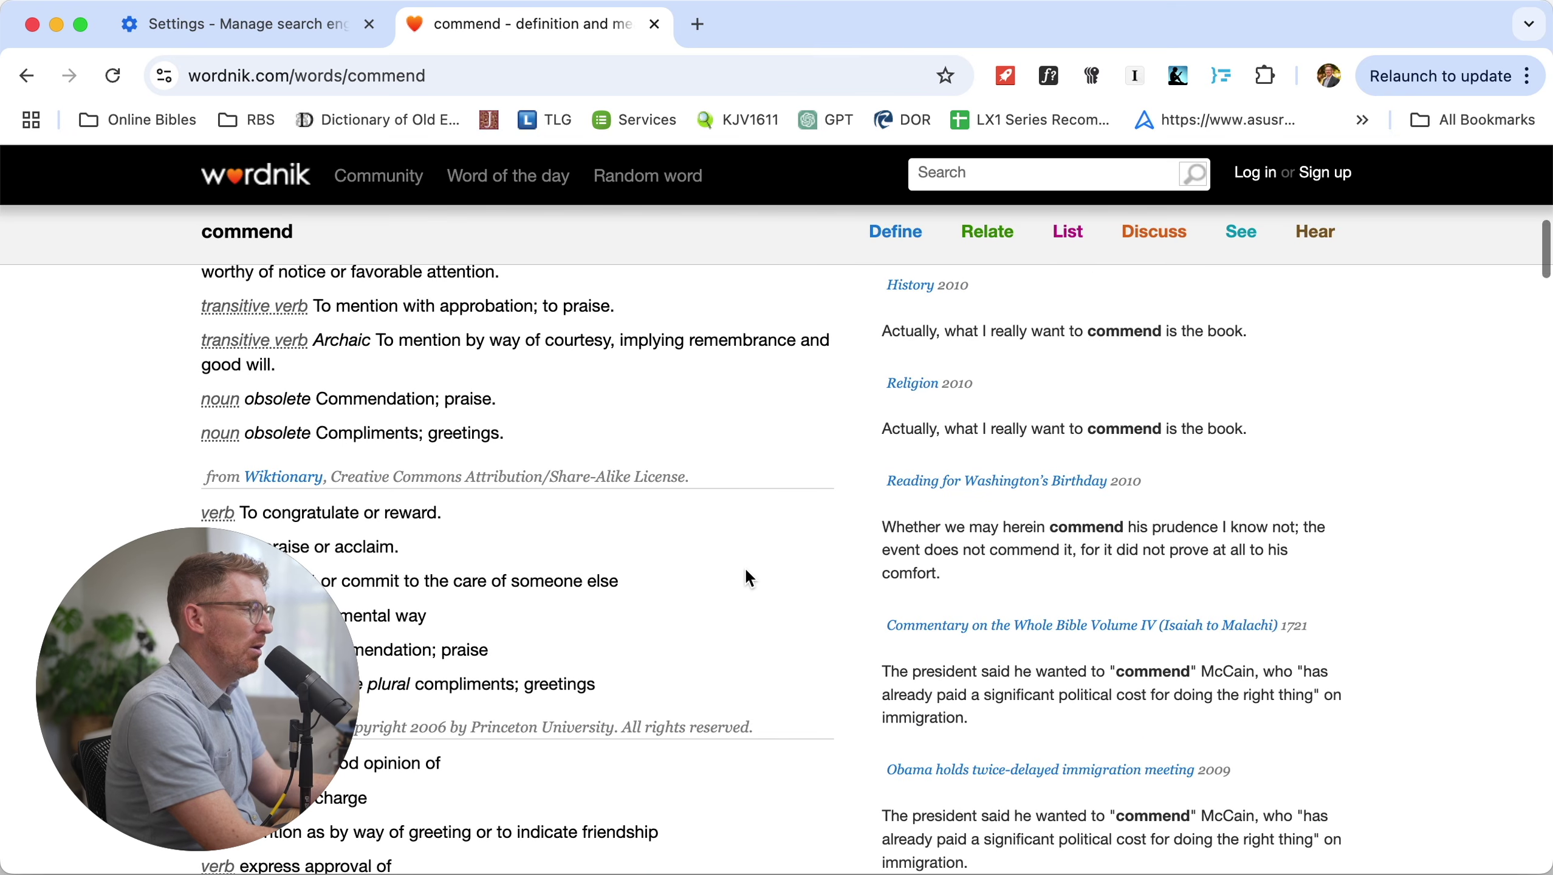
pyautogui.press('super+w')
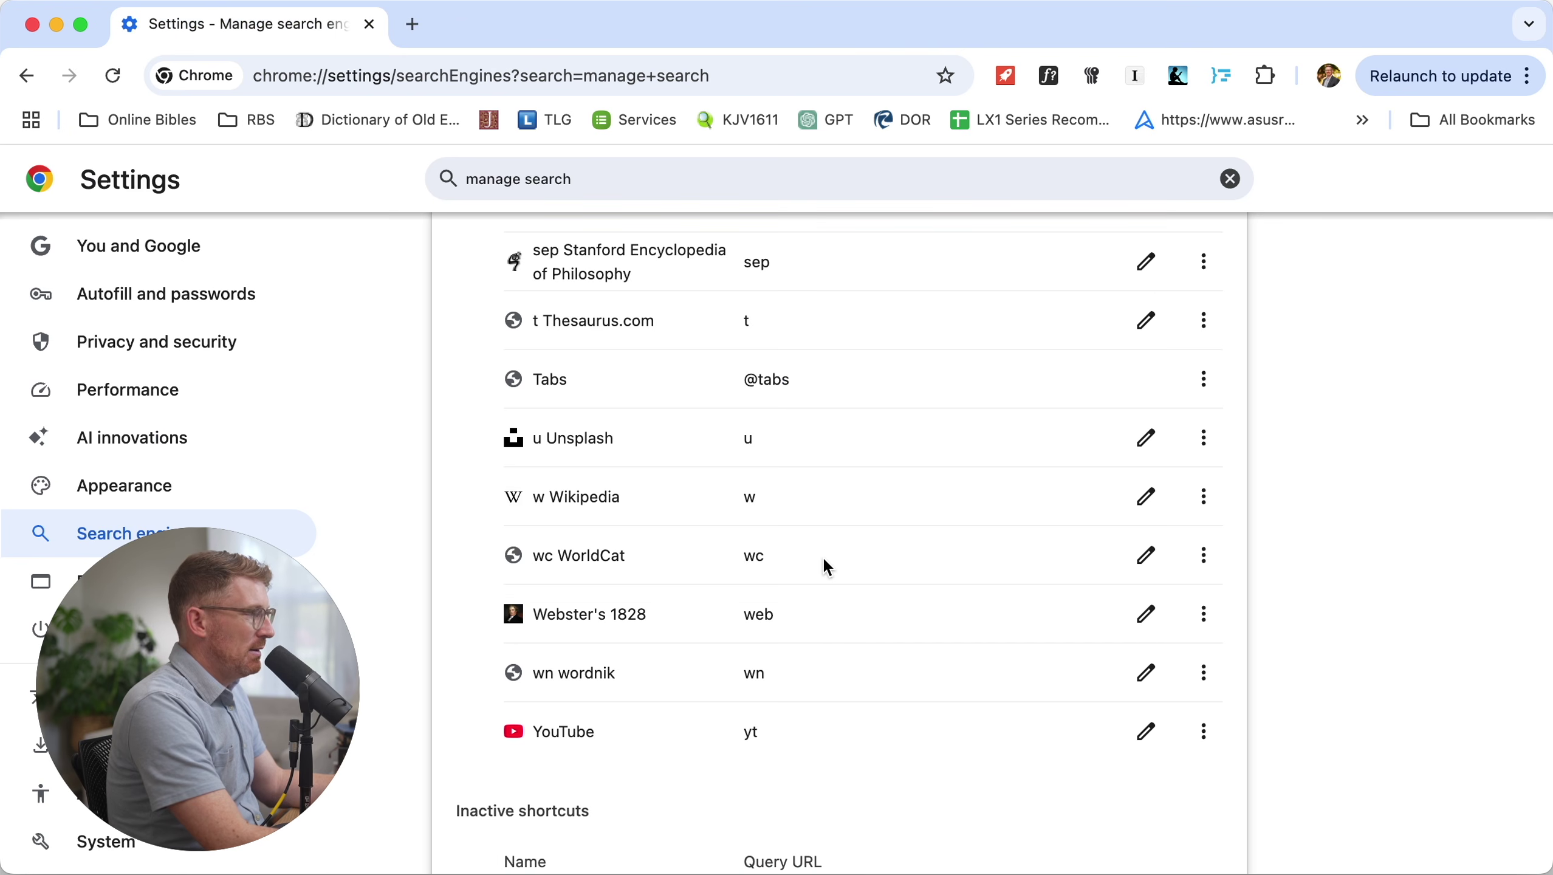
# Open the Plugged In website, pluggedin.com, in a new tab
pyautogui.scroll(-1, 842, 617)
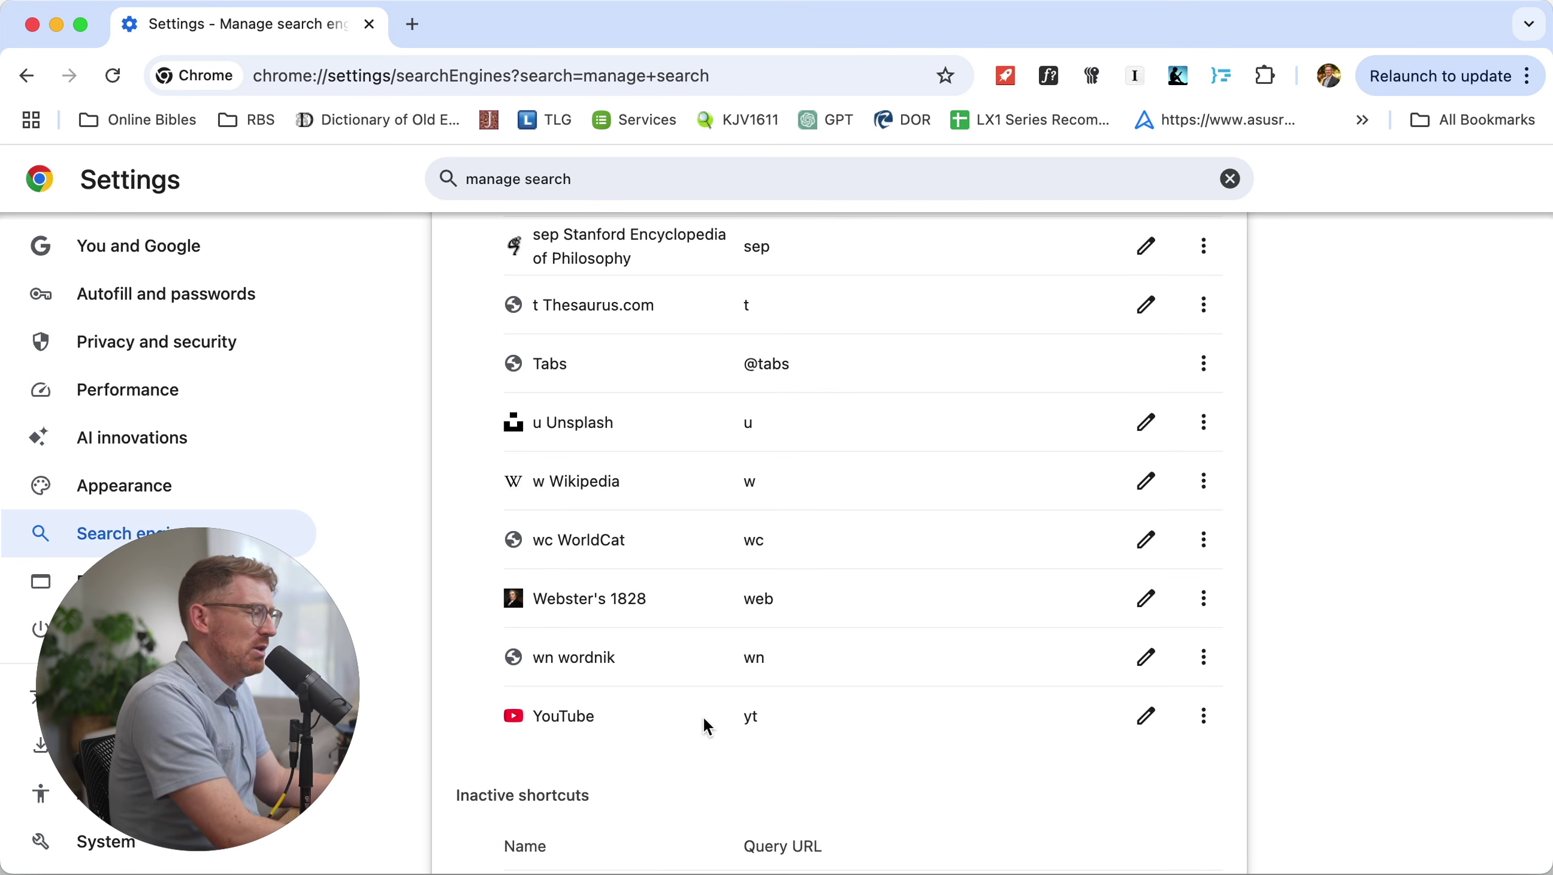
pyautogui.press('super+t')
pyautogui.write('pluggedin.com')
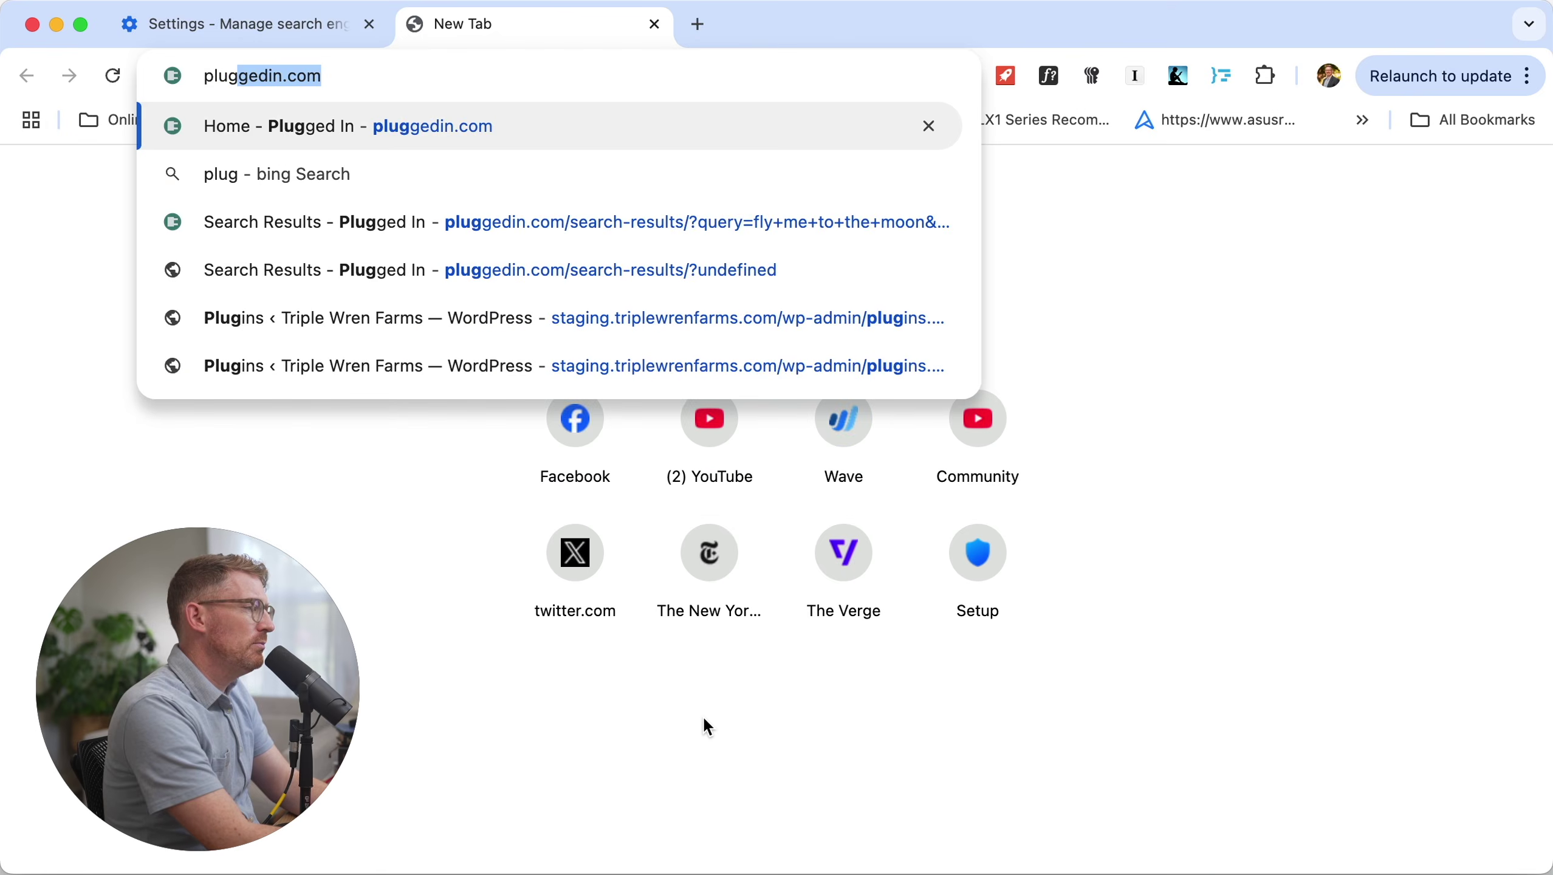
pyautogui.press('Return')
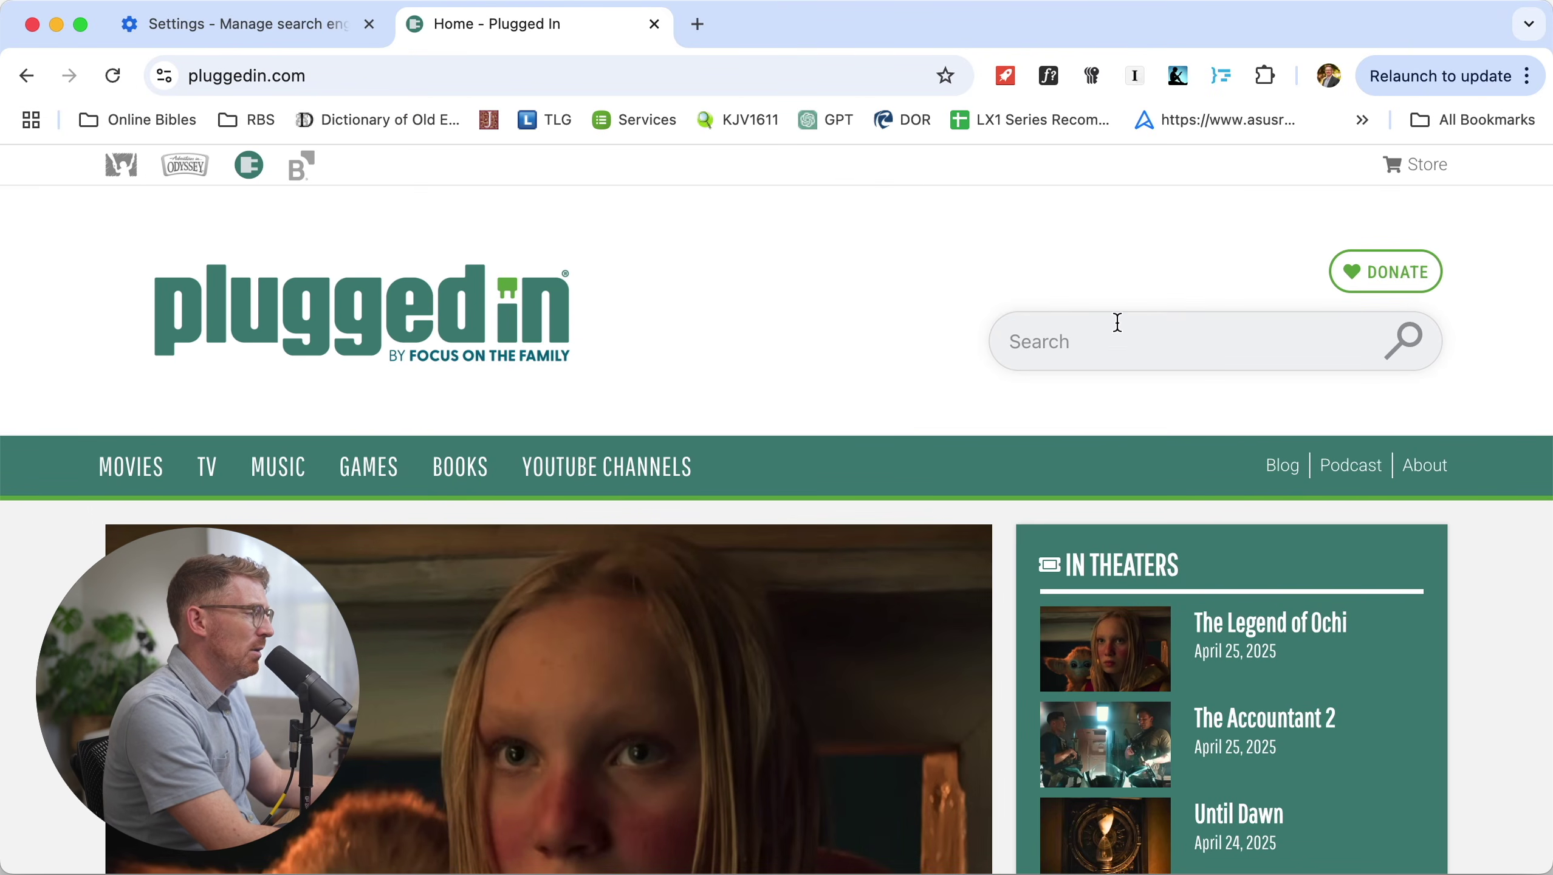
# Search the Plugged In site for "fly me to"
pyautogui.click(1113, 335)
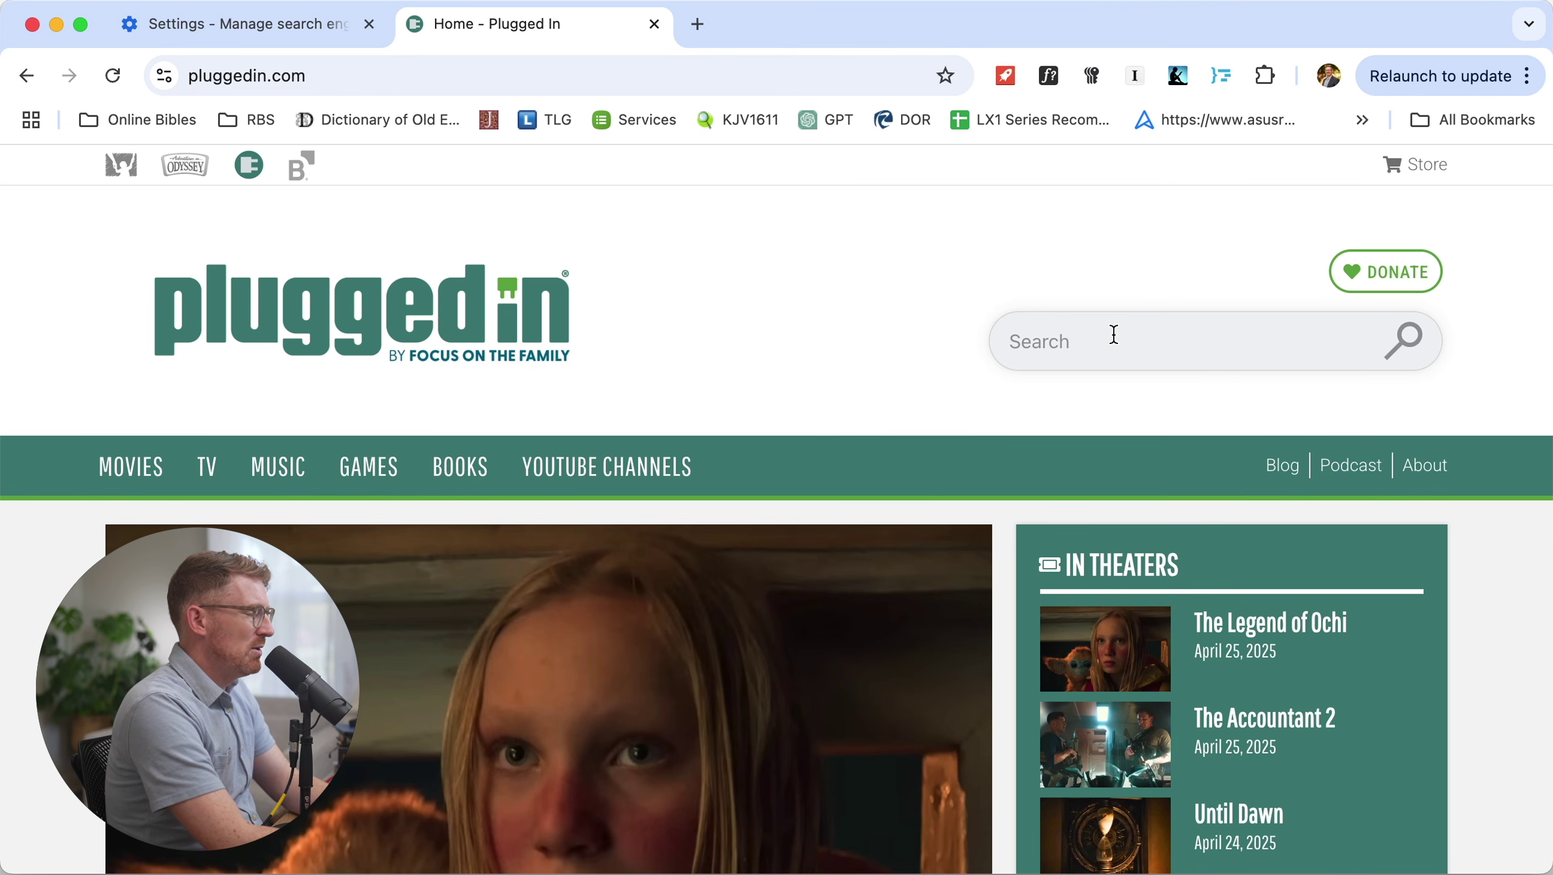
pyautogui.write('fly me to')
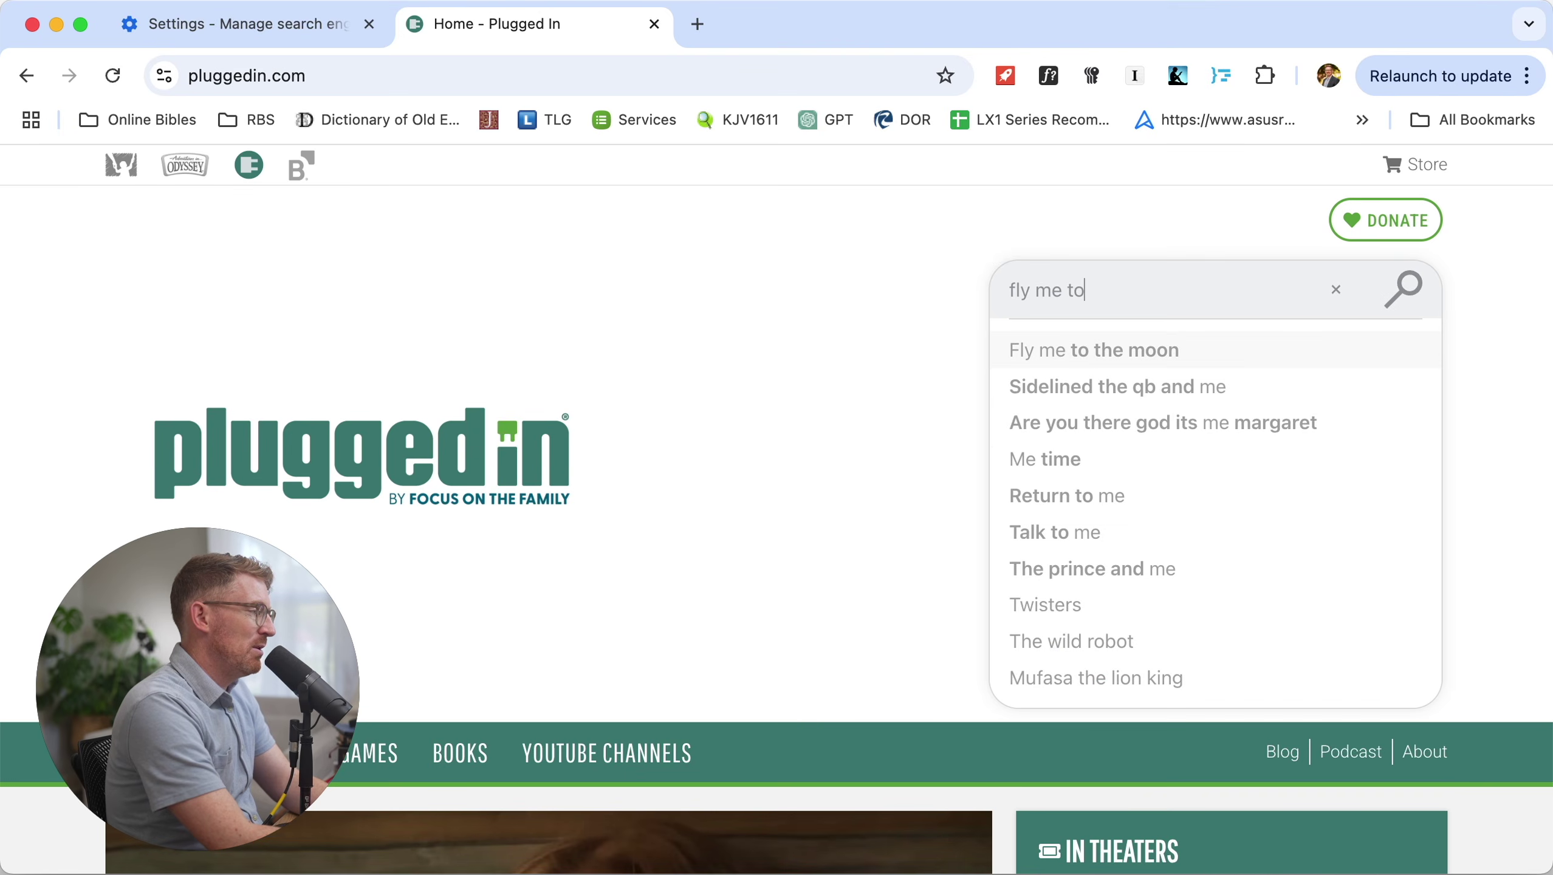
pyautogui.press('Return')
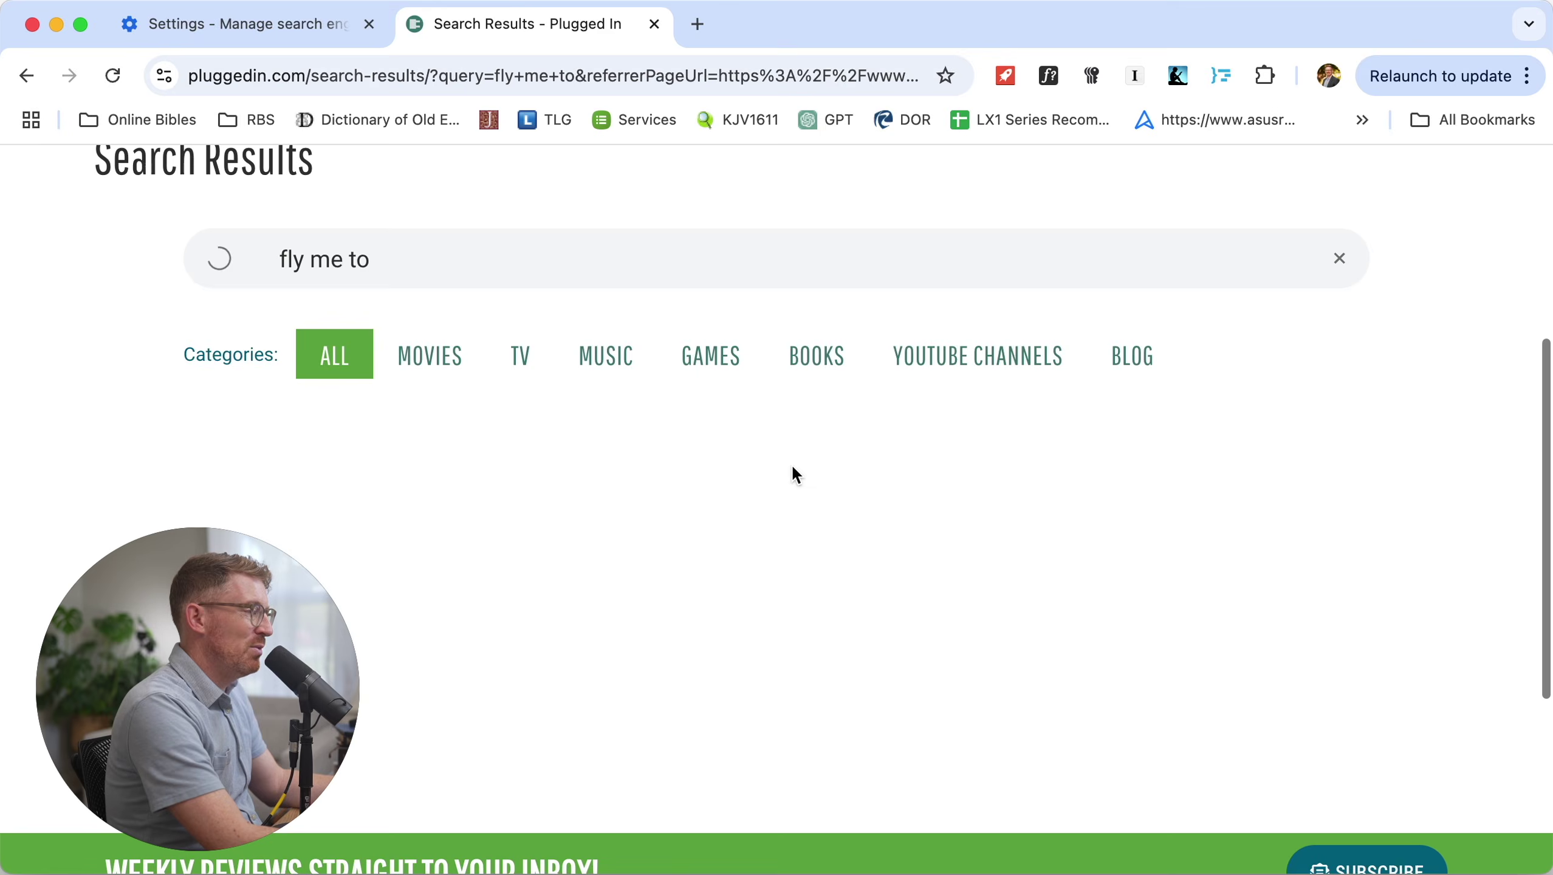
# Search the Plugged In site for "fly me to the moon"
pyautogui.write('tge')
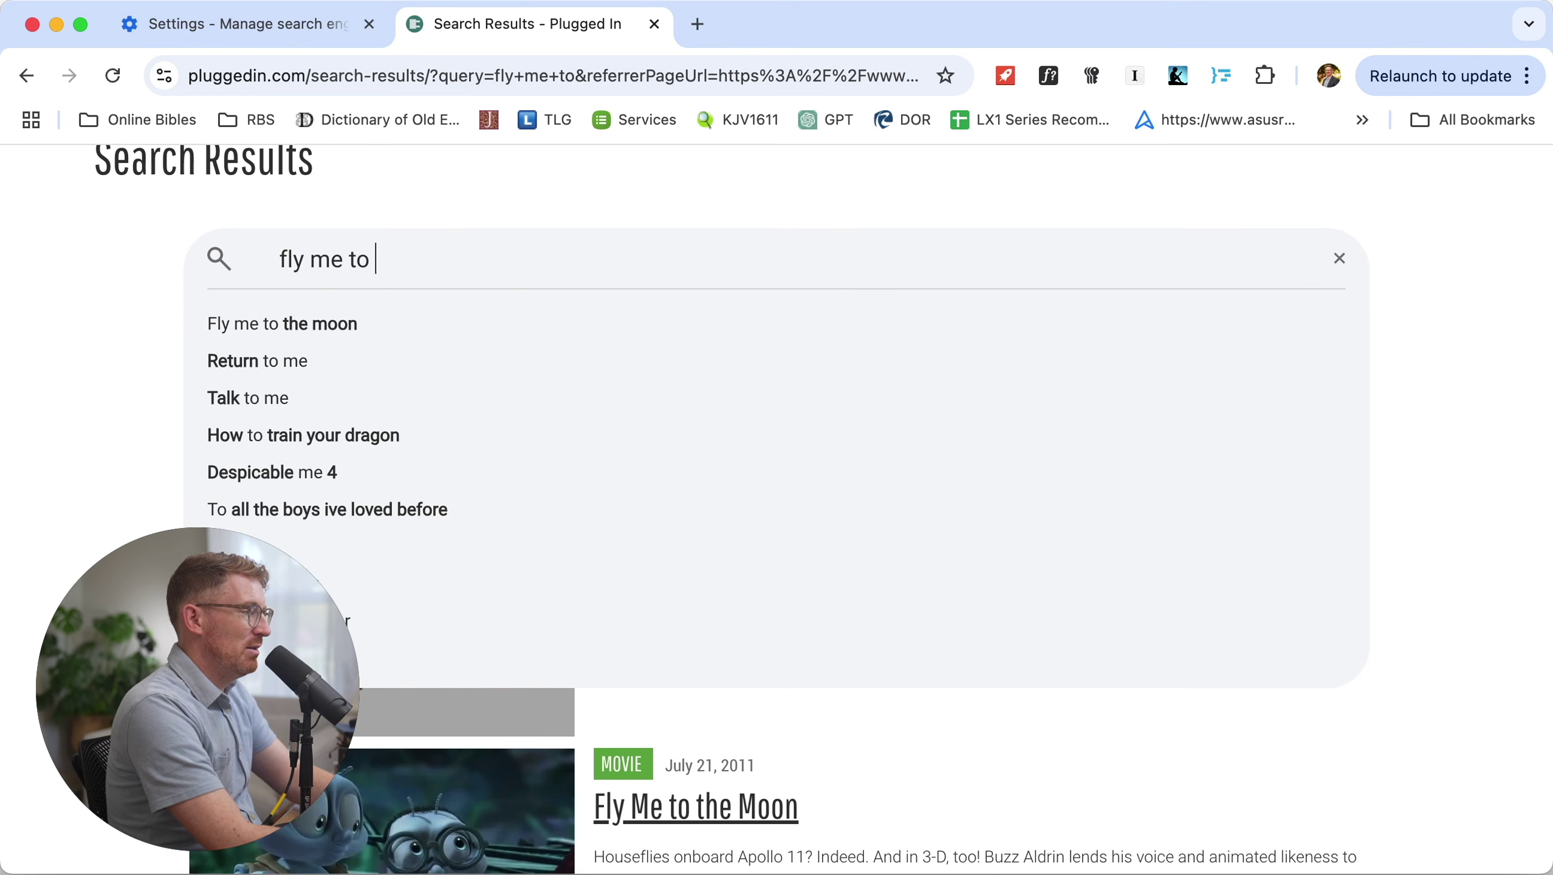
pyautogui.press('BackSpace')
pyautogui.write('he moon')
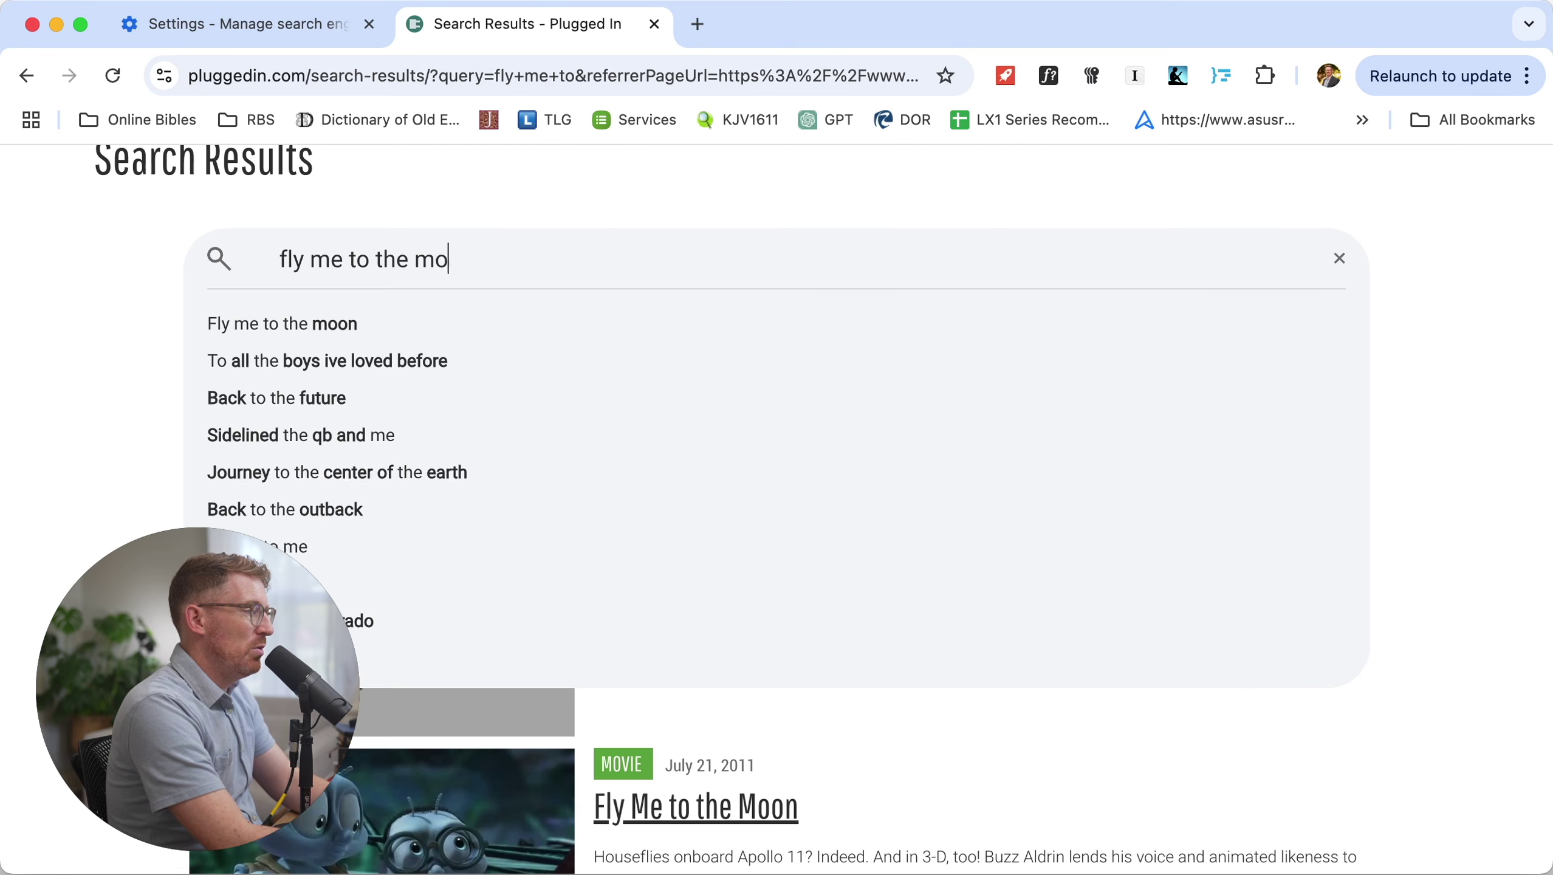
pyautogui.press('Return')
# Look through the Plugged In results, then copy the results page's URL and close its tab
pyautogui.scroll(-3, 671, 276)
pyautogui.scroll(-10, 672, 284)
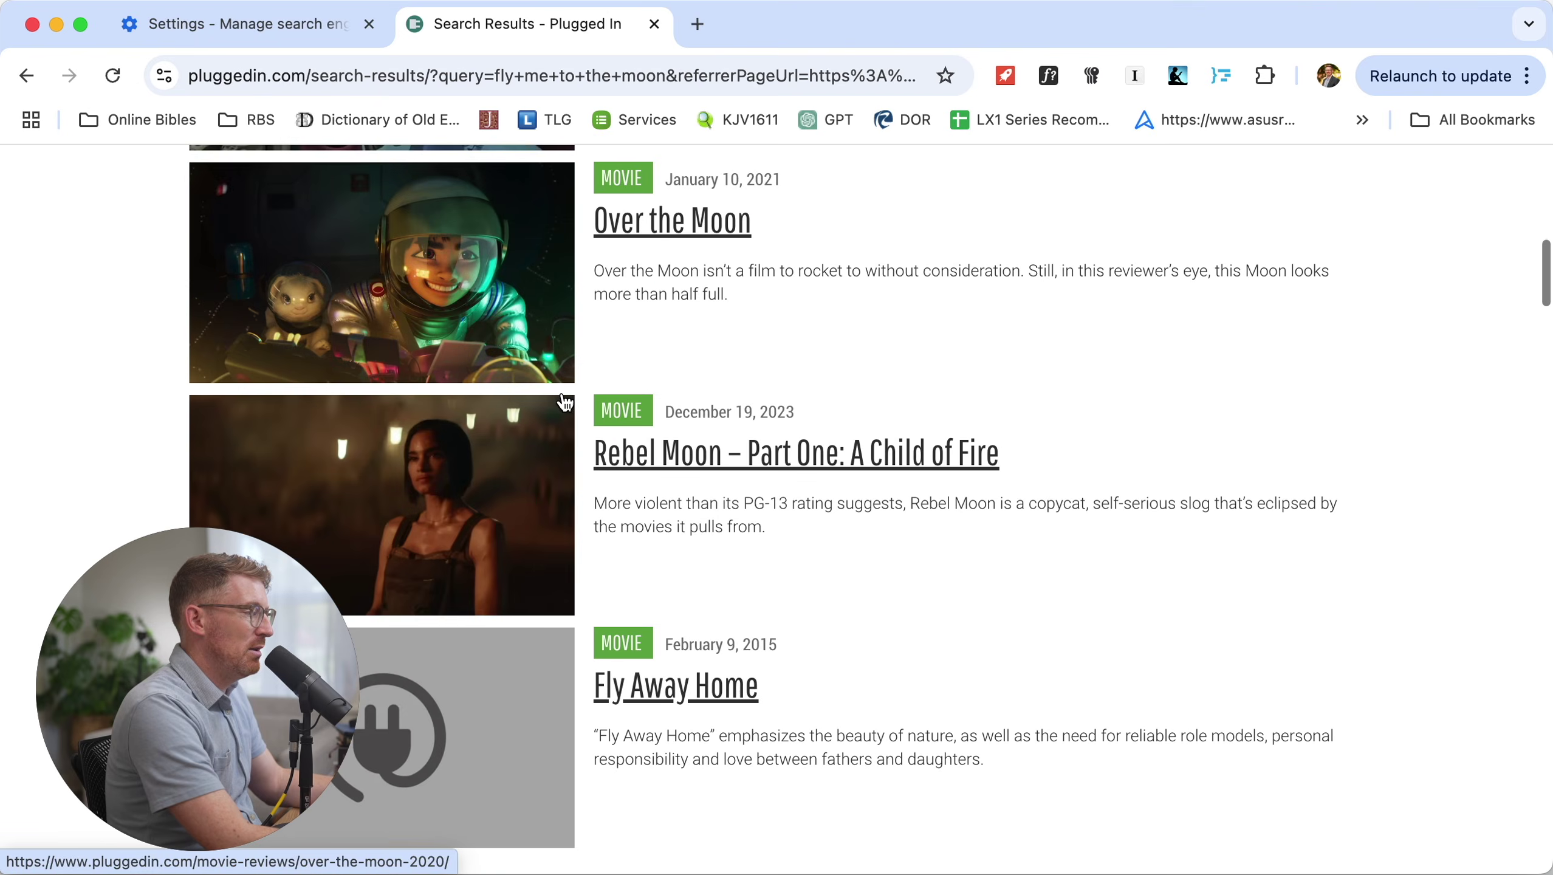
pyautogui.scroll(20, 600, 384)
pyautogui.scroll(-10, 773, 509)
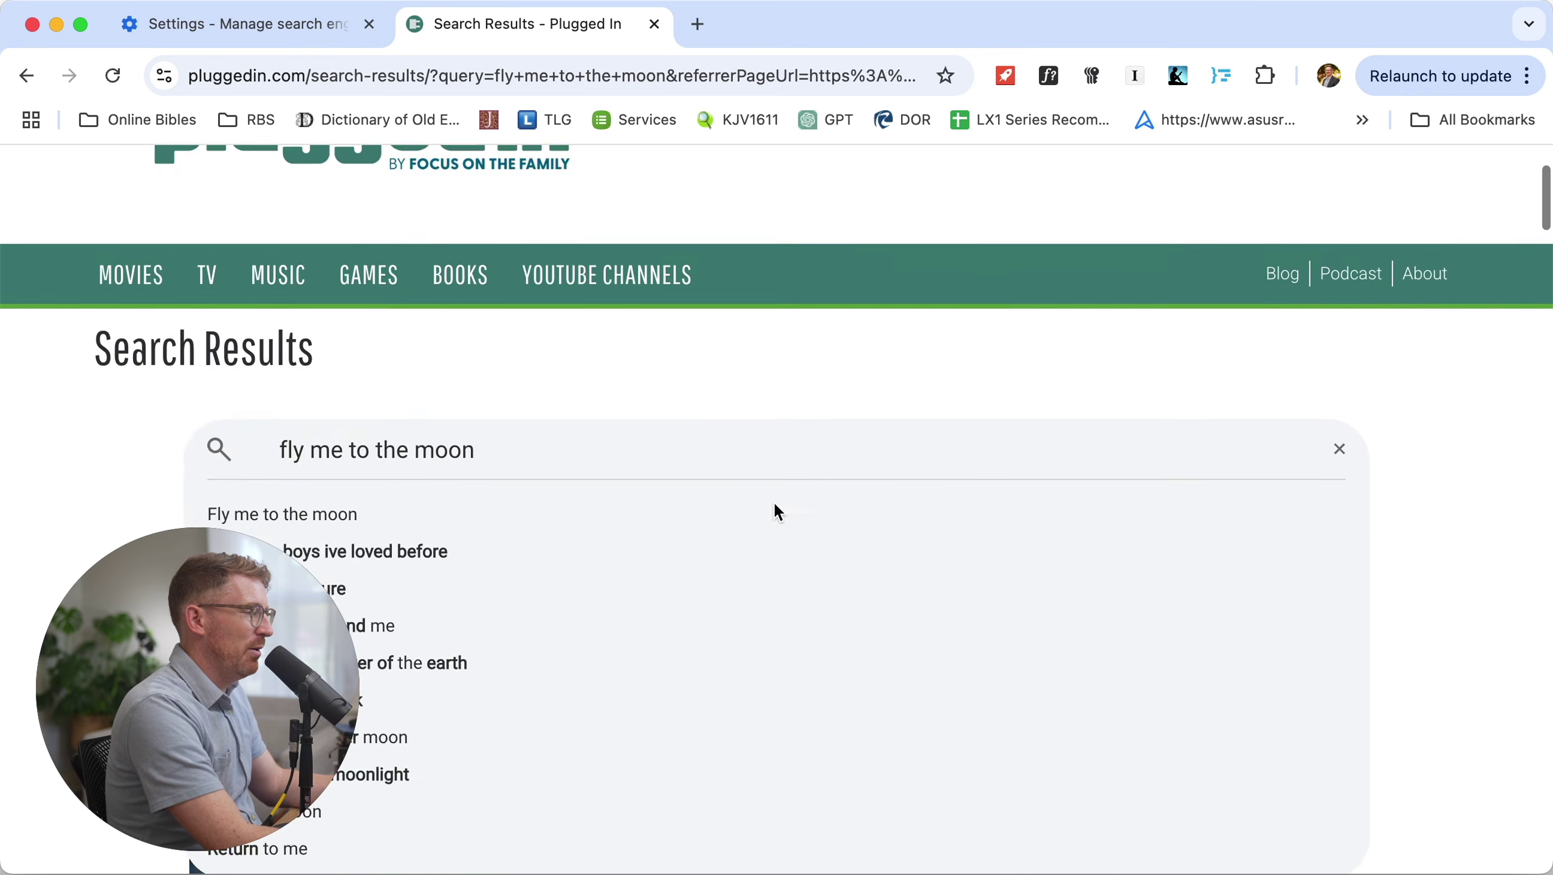
pyautogui.scroll(-5, 621, 407)
pyautogui.scroll(-15, 621, 407)
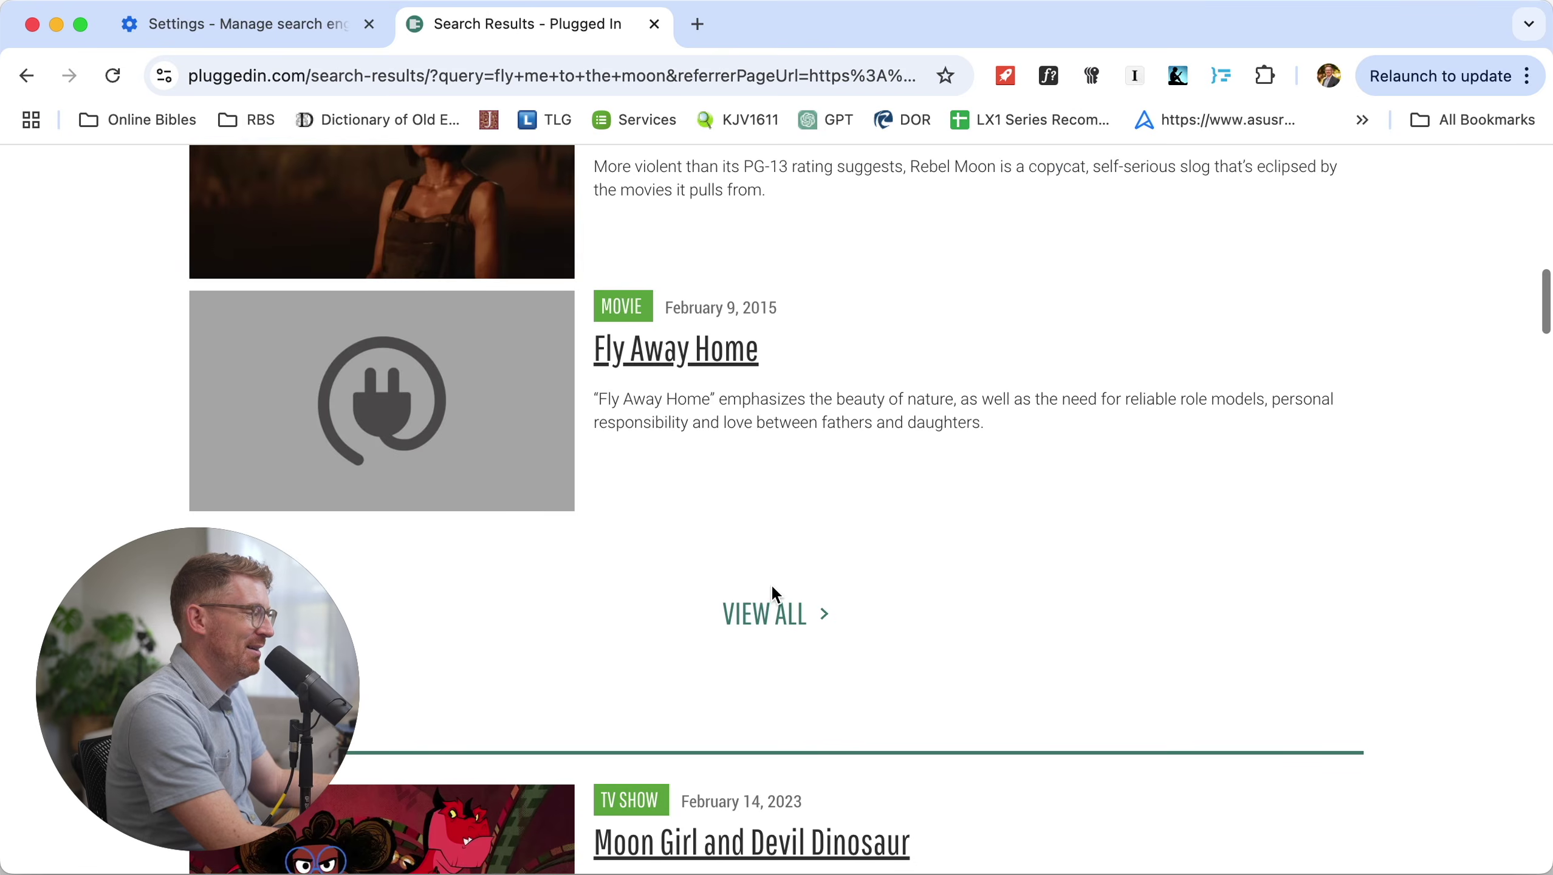
pyautogui.scroll(20, 871, 509)
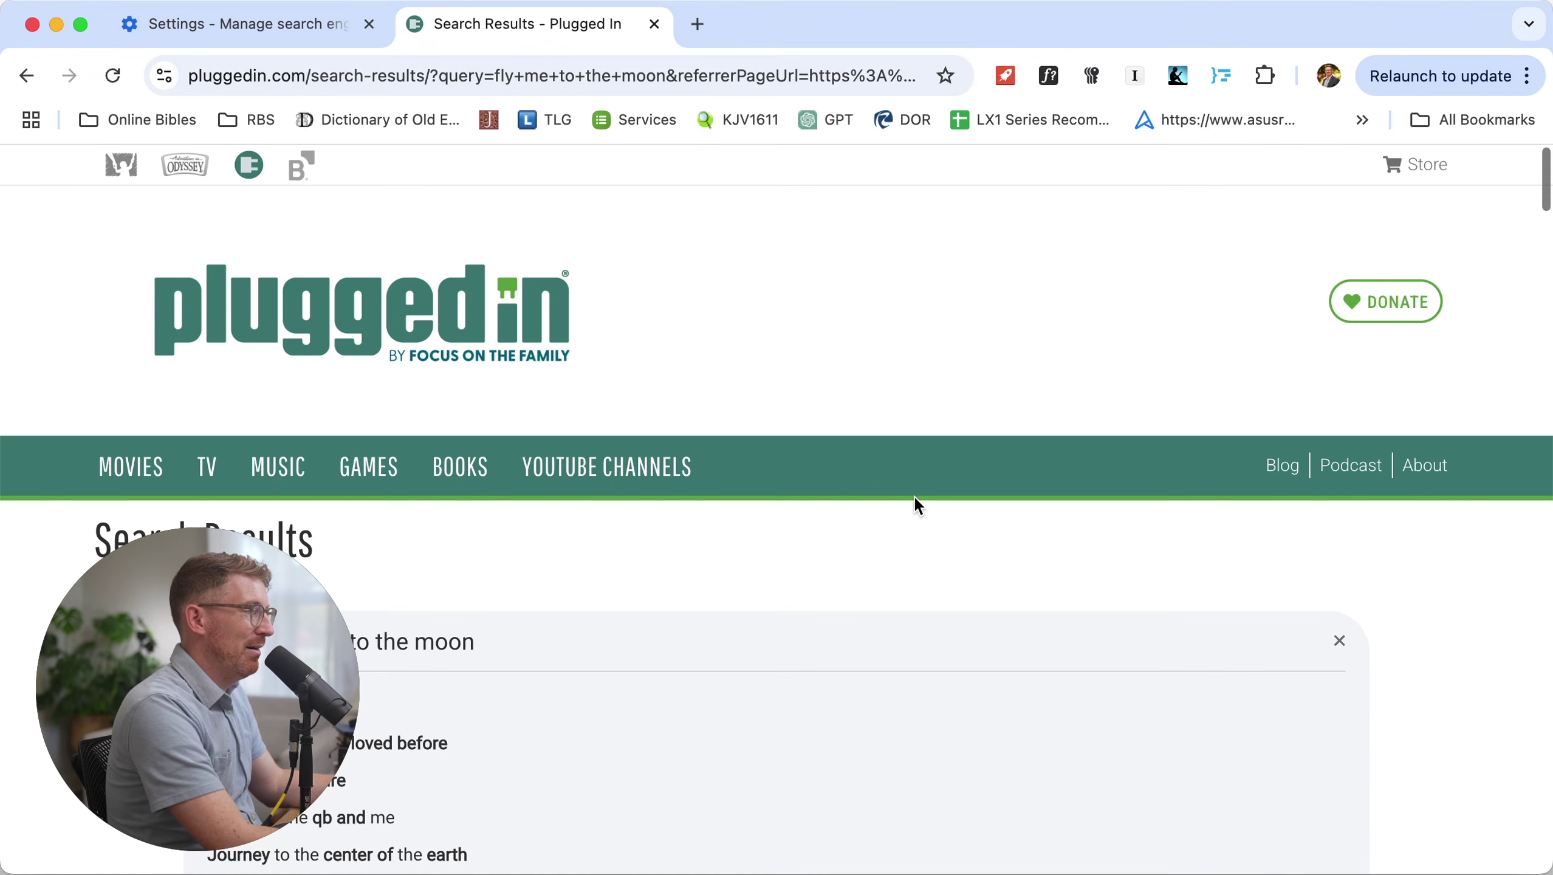
pyautogui.click(619, 76)
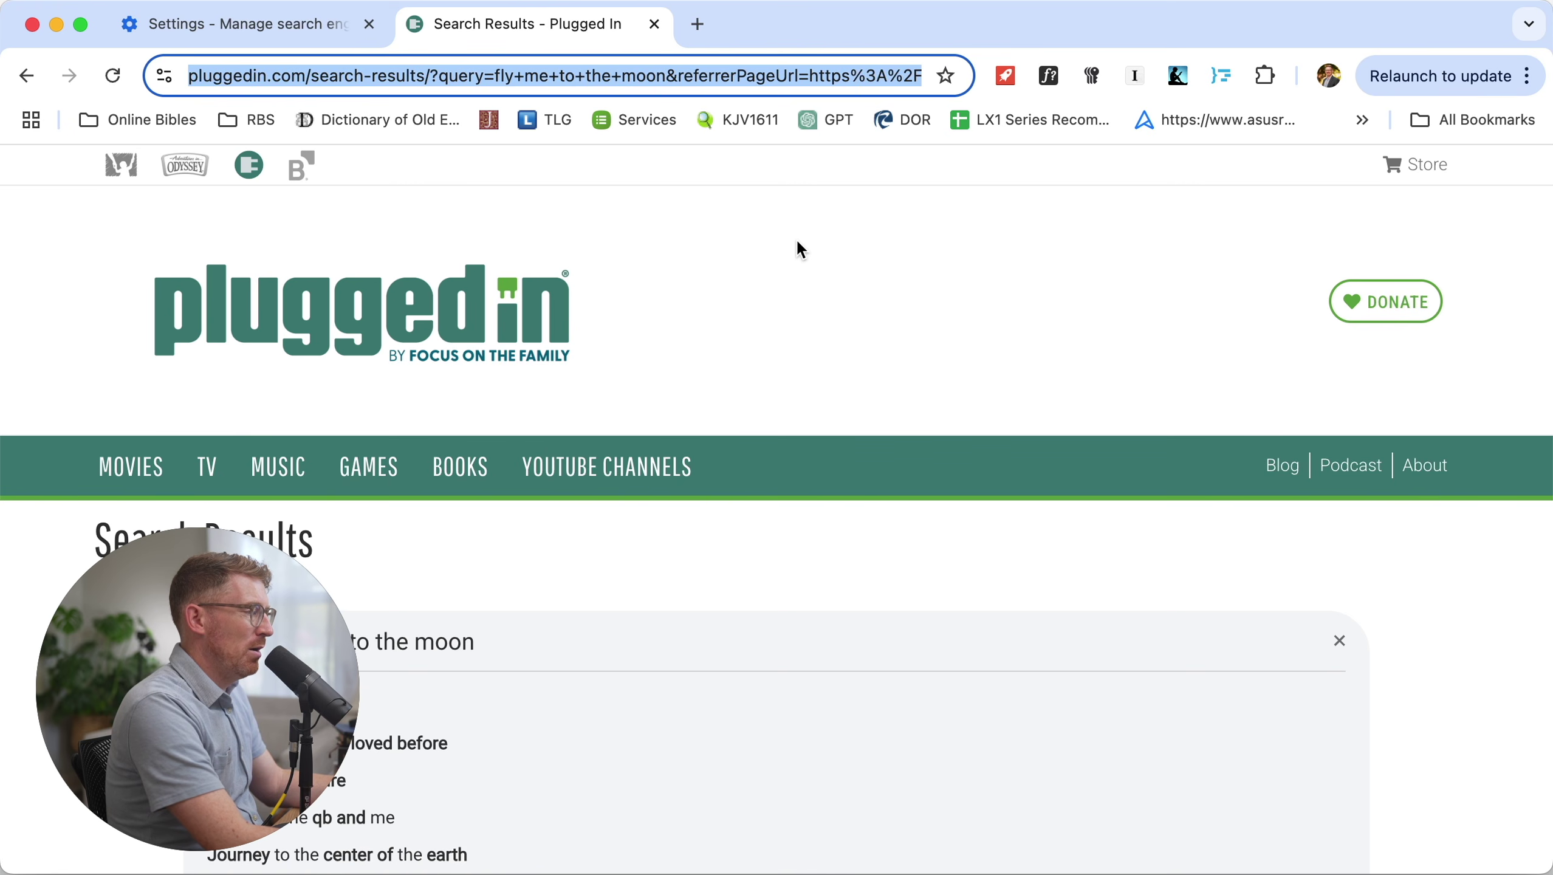
pyautogui.press('super+w')
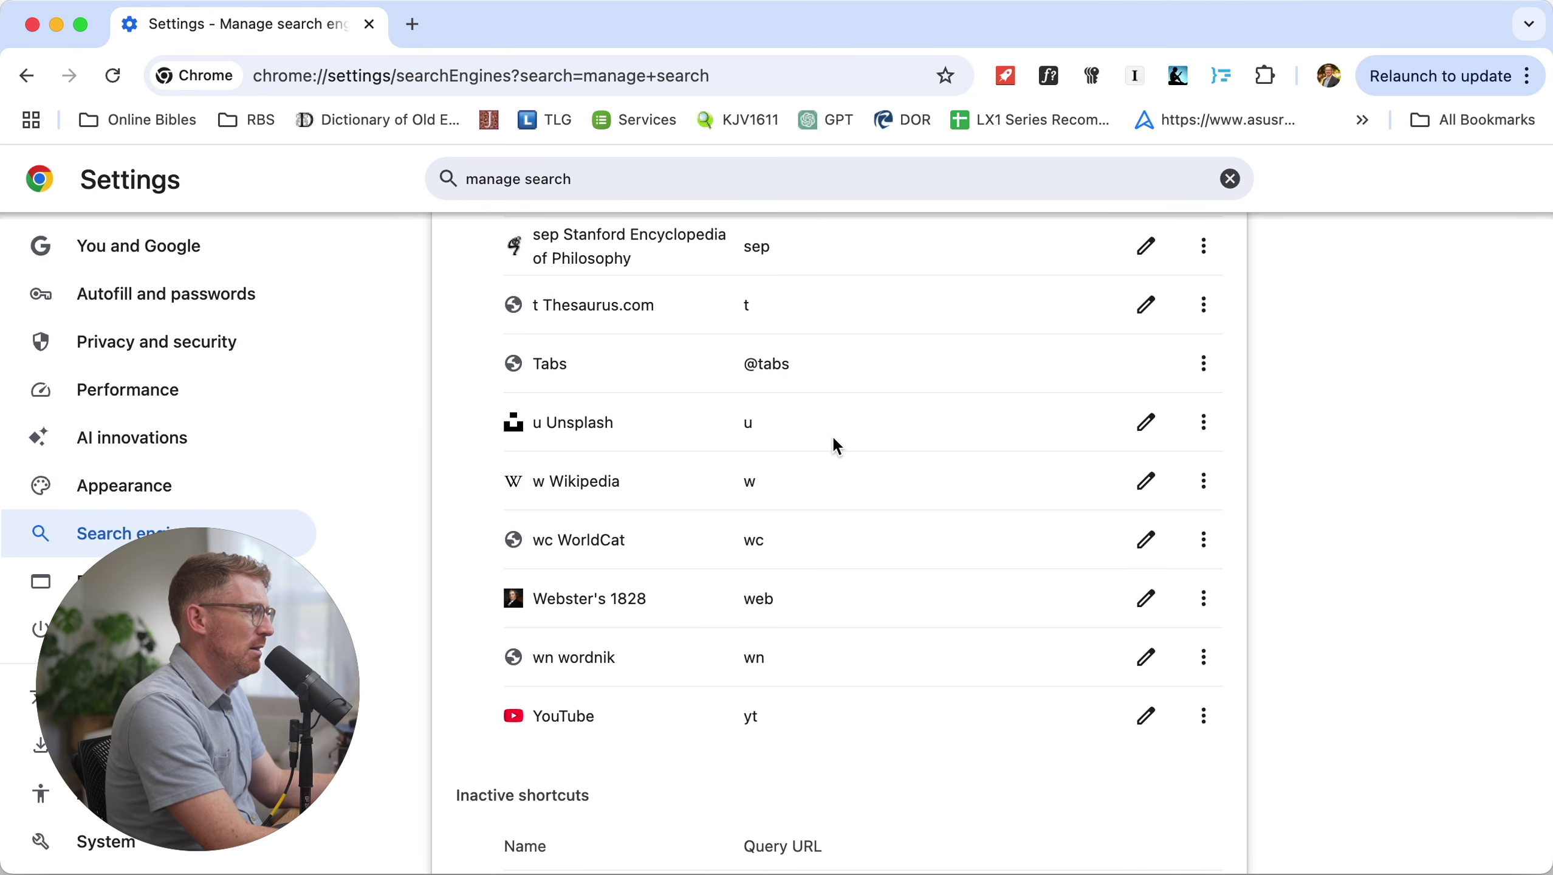
# Start a new site search entry named "Plugged In Online" with the shortcut "pl"
pyautogui.scroll(10, 851, 445)
pyautogui.scroll(-8, 1117, 588)
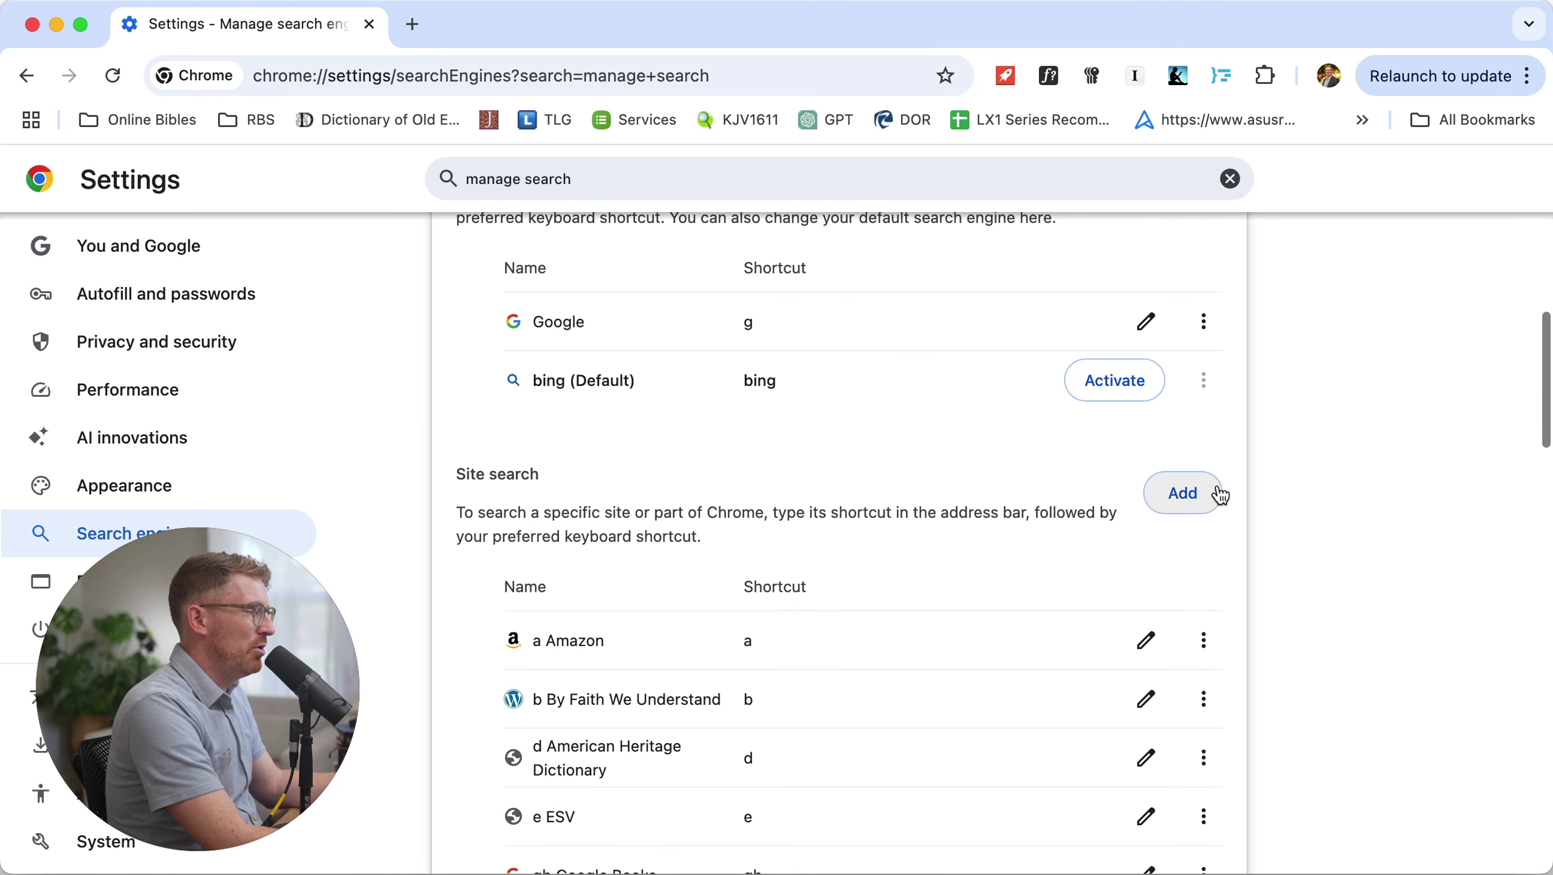
pyautogui.click(1188, 492)
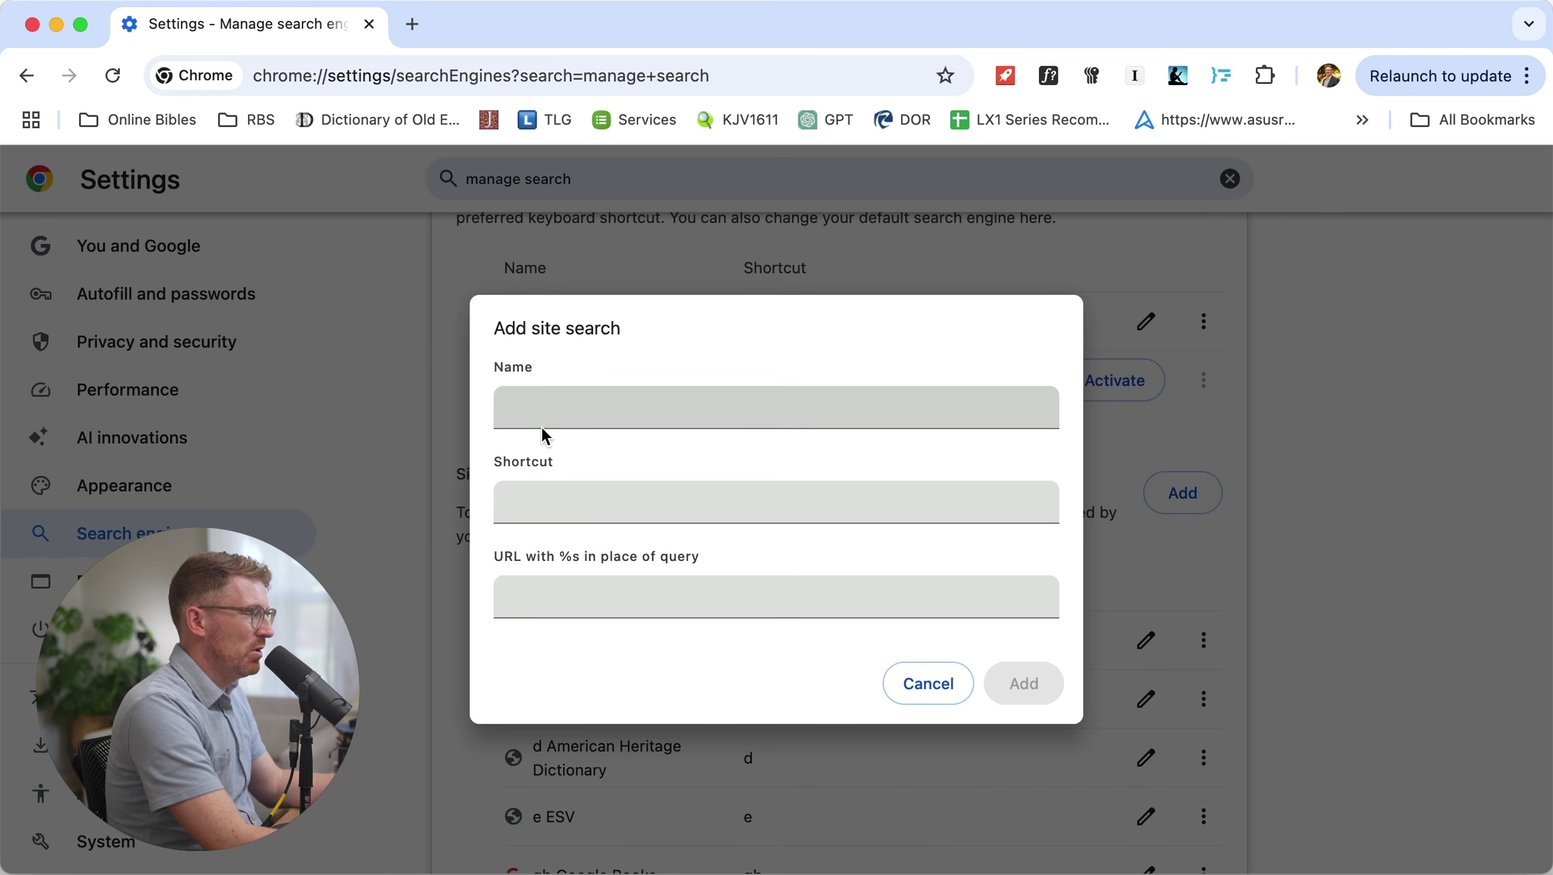
pyautogui.write('Plugged I')
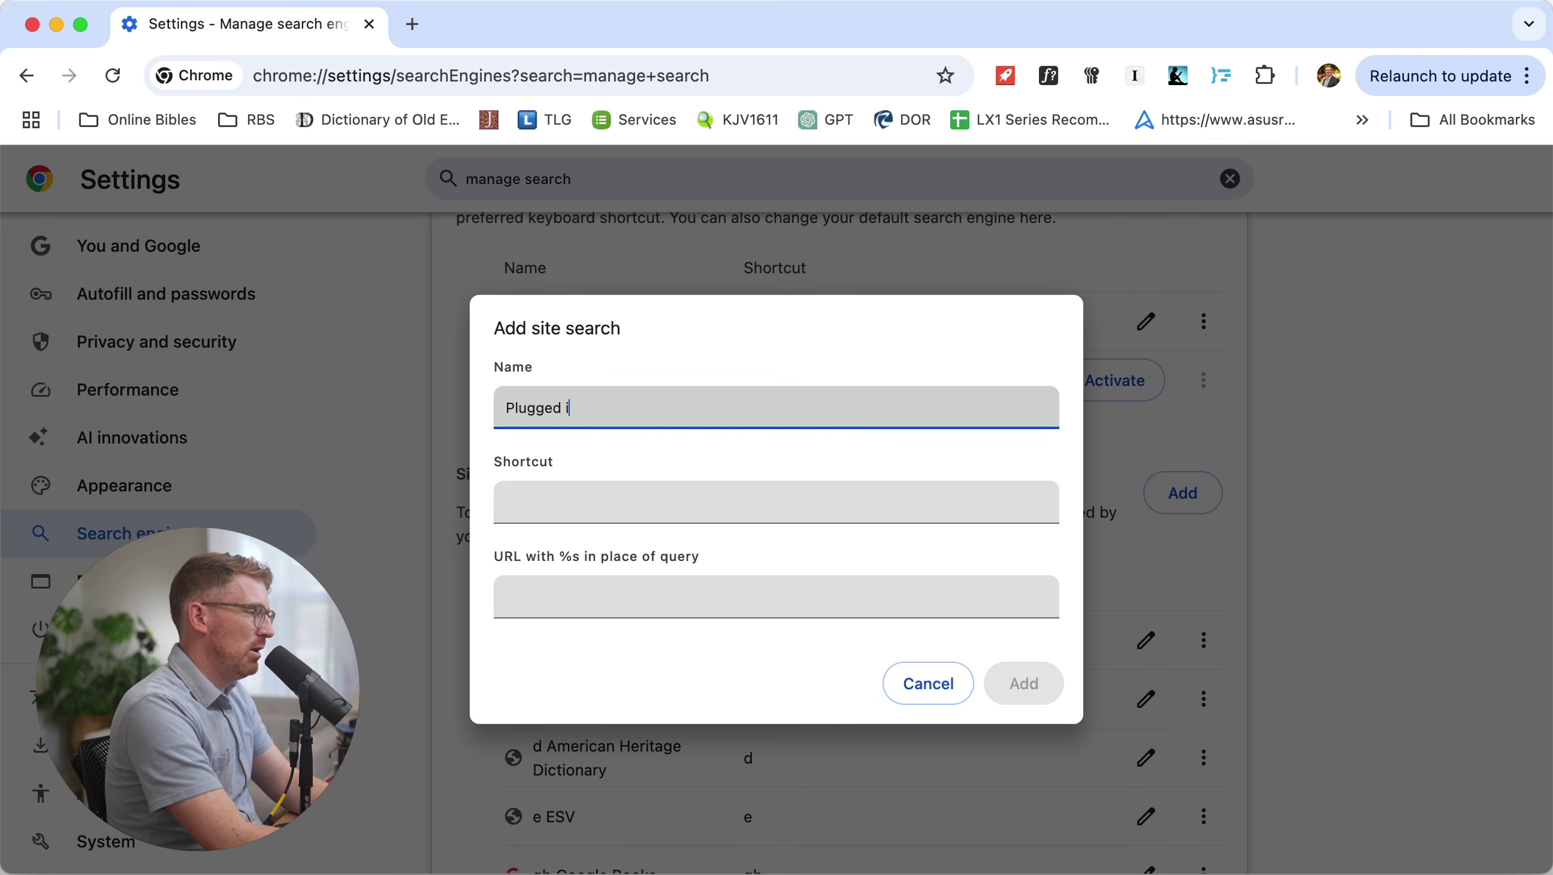
pyautogui.write('n Online')
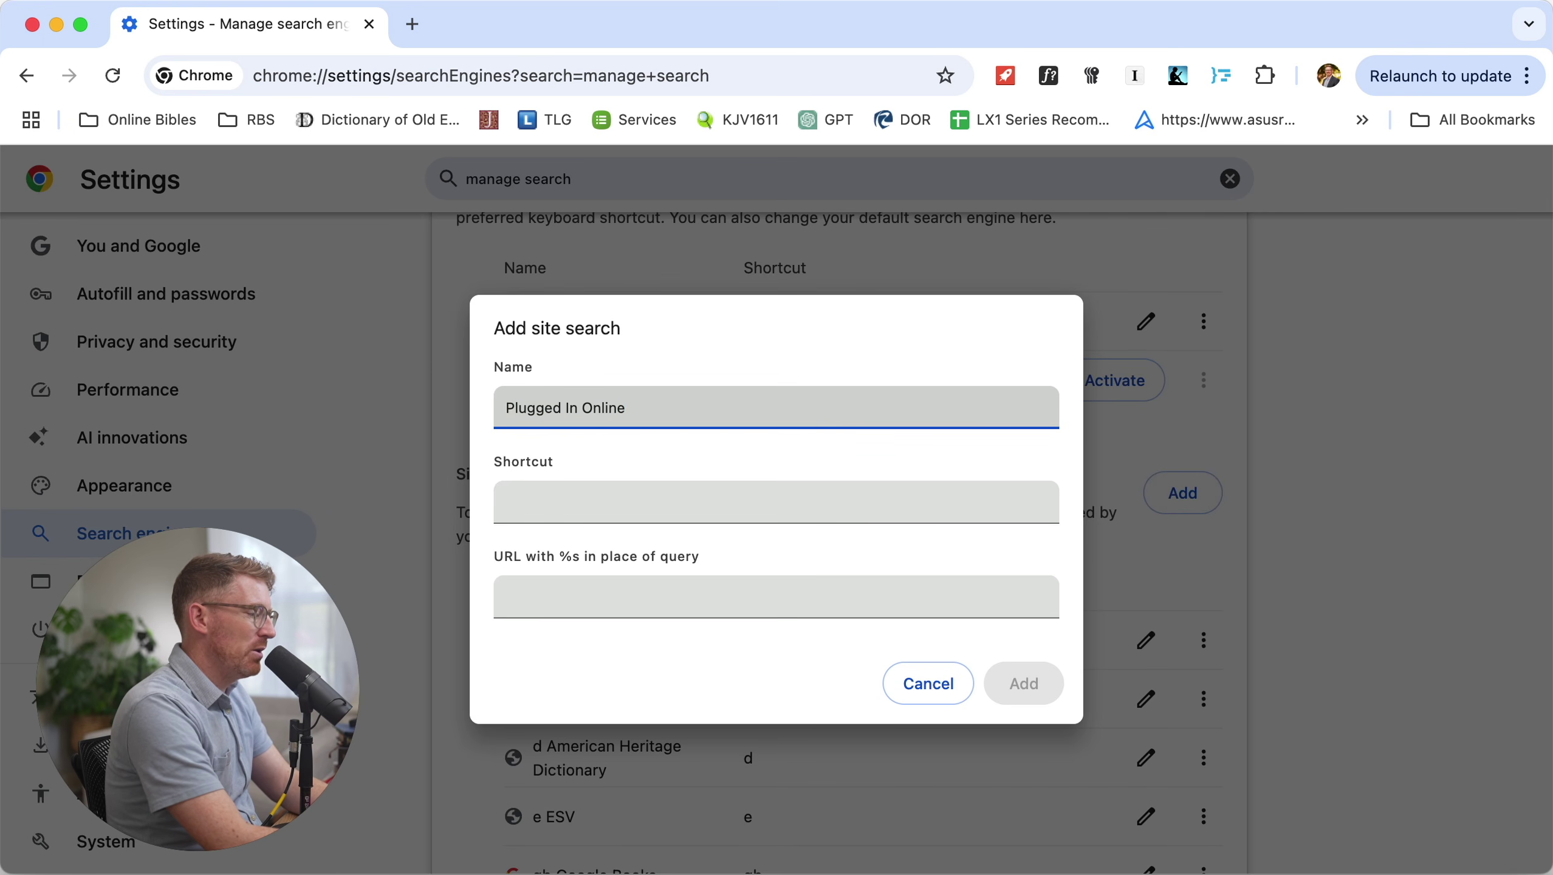
pyautogui.press('Tab')
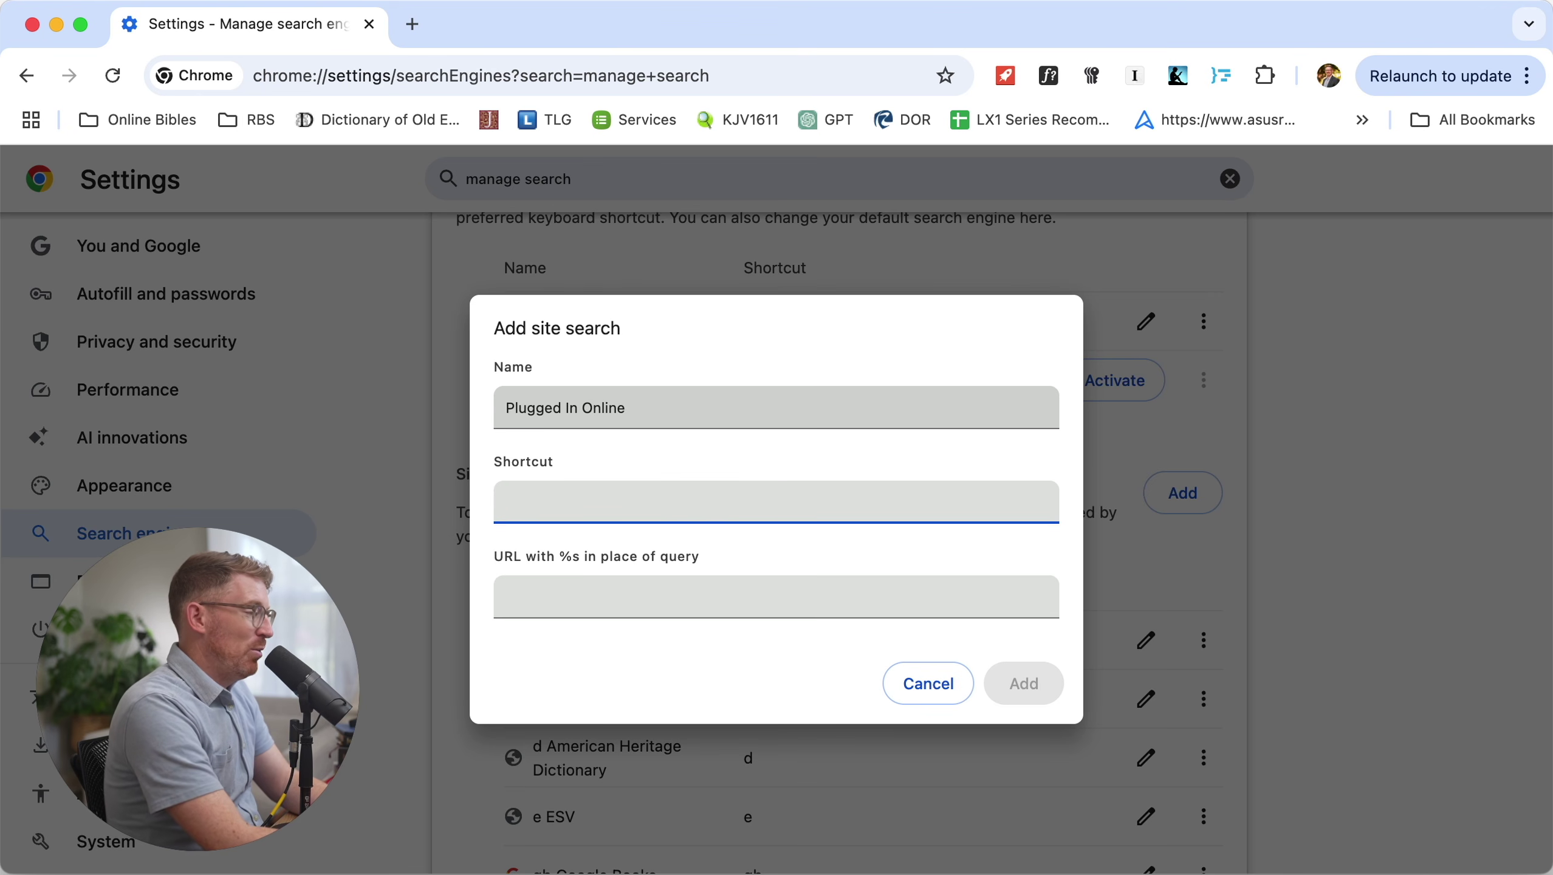
pyautogui.write('pl')
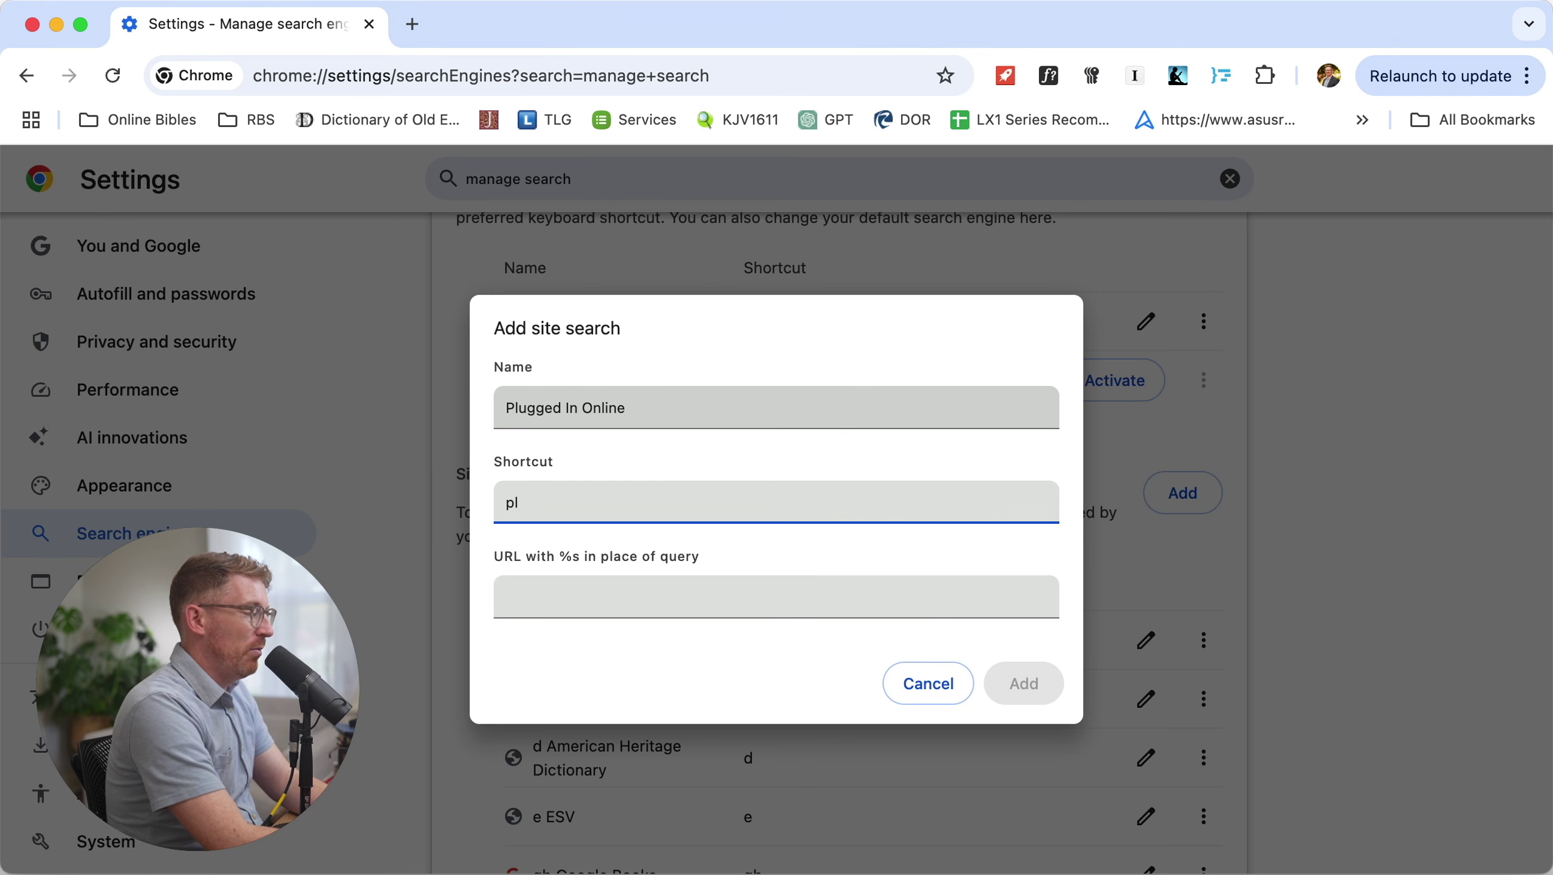
# Paste the copied results URL as the query URL, replace its trailing search terms with %s, and add the site search
pyautogui.press('Tab')
pyautogui.press('super+v')
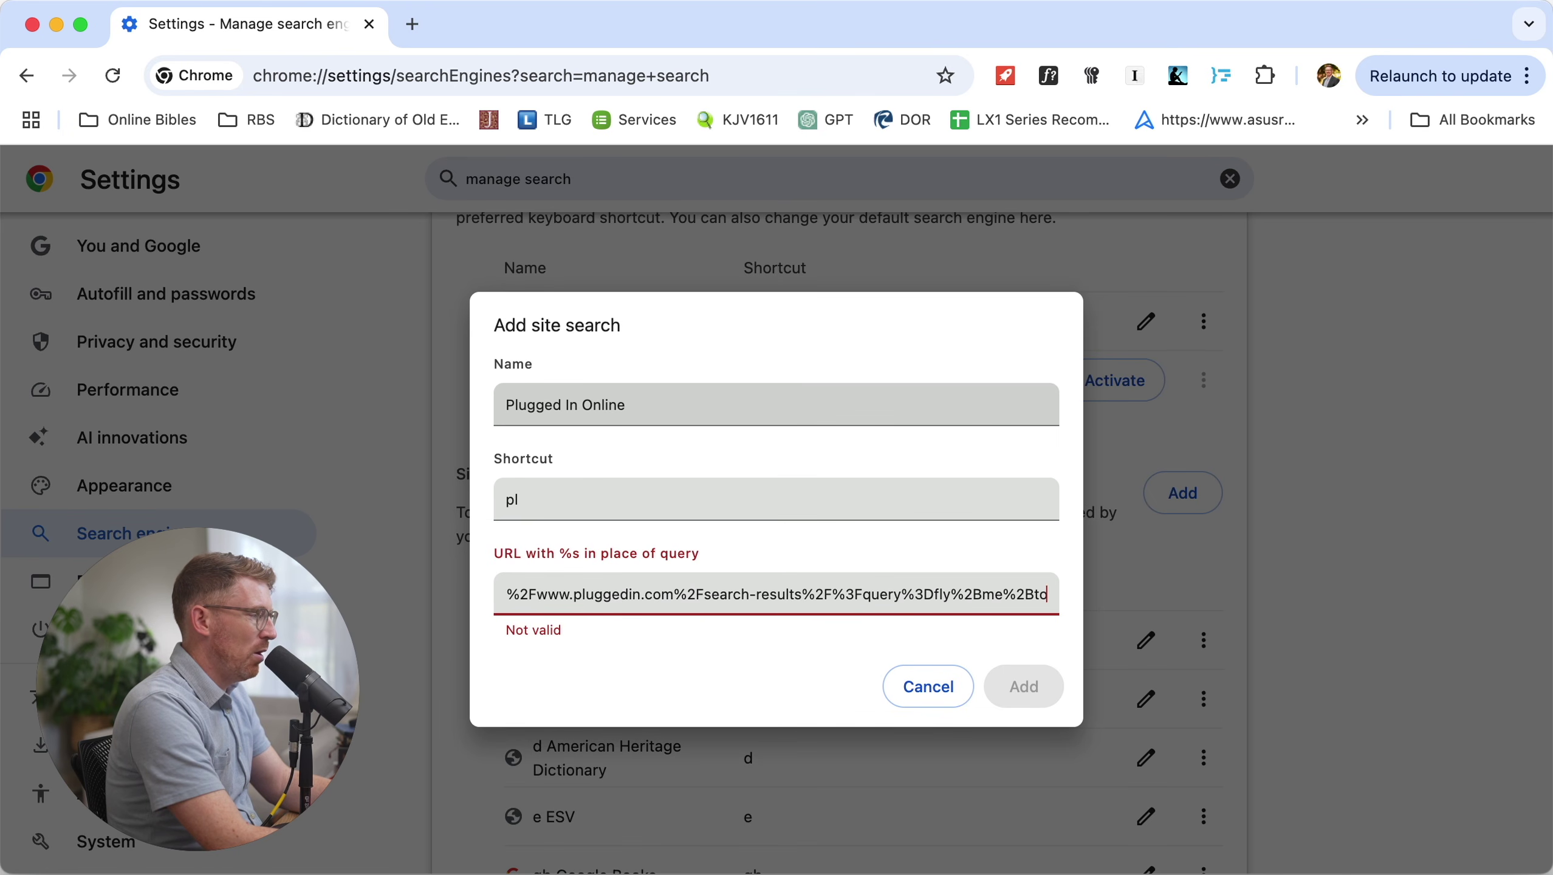
pyautogui.hotkey('alt', 'Left')
pyautogui.hotkey('alt', 'Left')
pyautogui.hotkey('alt', 'Left')
pyautogui.hotkey('alt', 'Right')
pyautogui.hotkey('alt', 'Left')
pyautogui.hotkey('shift', 'Right')
pyautogui.hotkey('shift', 'Right')
pyautogui.hotkey('shift', 'Right')
pyautogui.hotkey('shift', 'Right')
pyautogui.hotkey('shift', 'Right')
pyautogui.hotkey('shift', 'Right')
pyautogui.hotkey('shift', 'Right')
pyautogui.hotkey('shift', 'Right')
pyautogui.hotkey('shift', 'Right')
pyautogui.hotkey('shift', 'Right')
pyautogui.hotkey('shift', 'Right')
pyautogui.hotkey('shift', 'Right')
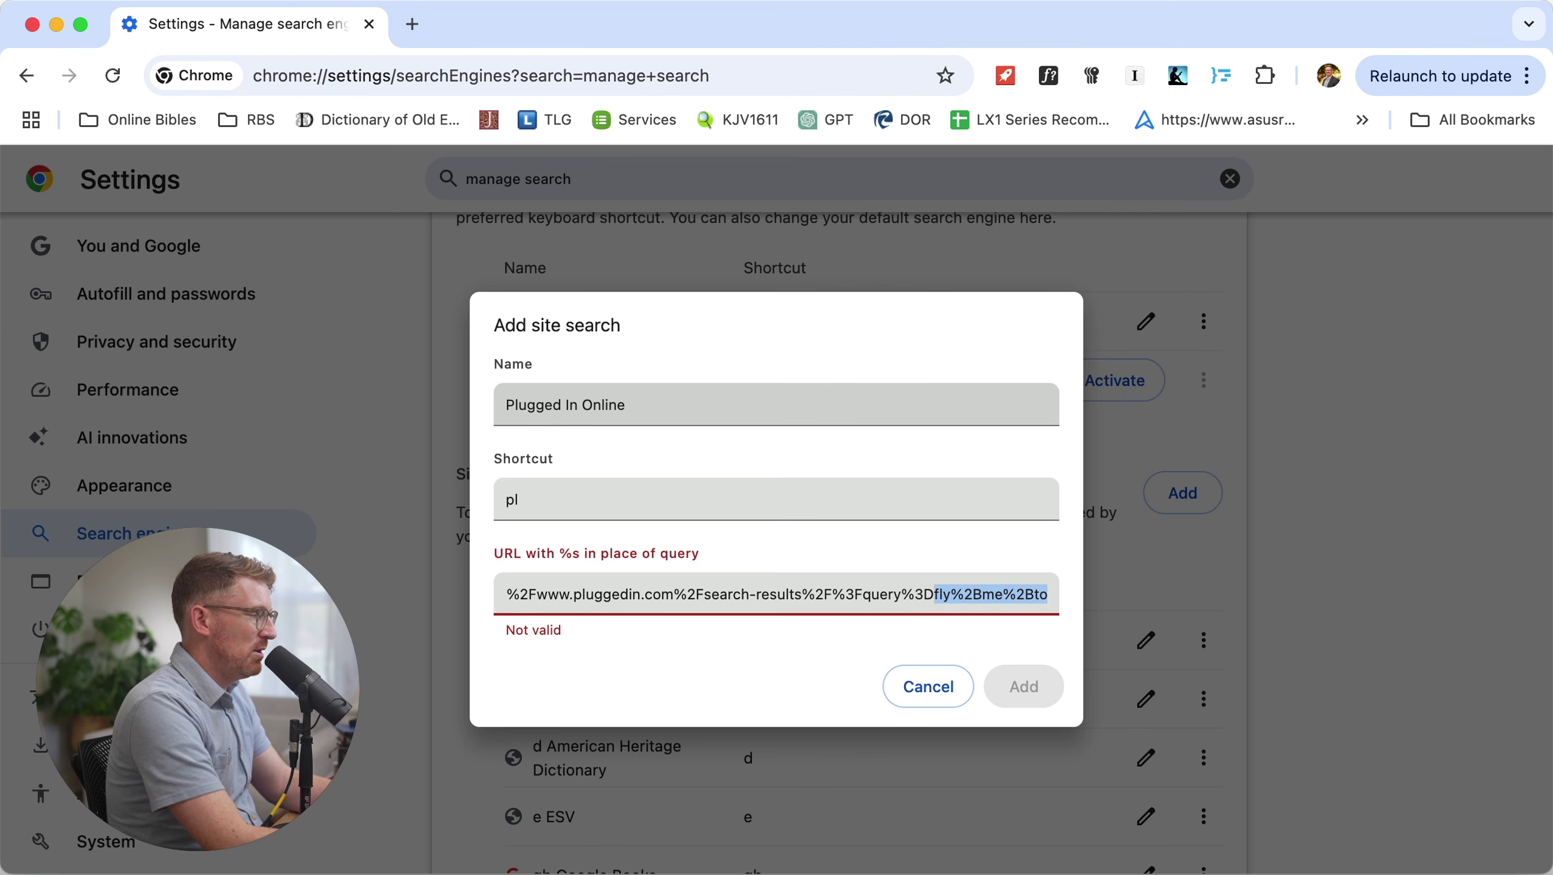
pyautogui.press('BackSpace')
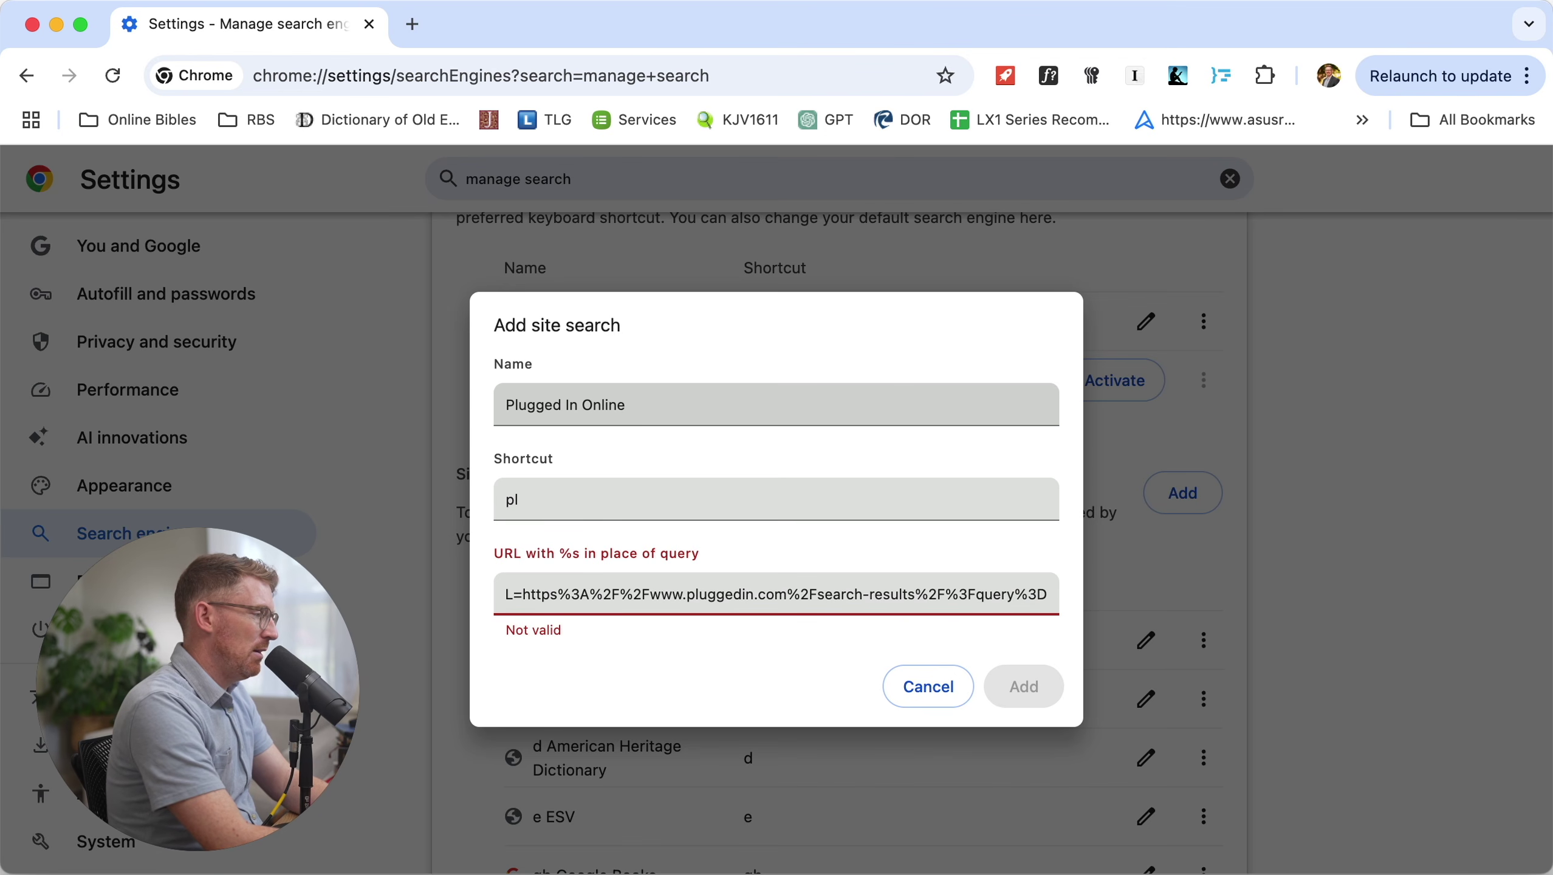
pyautogui.write('%s')
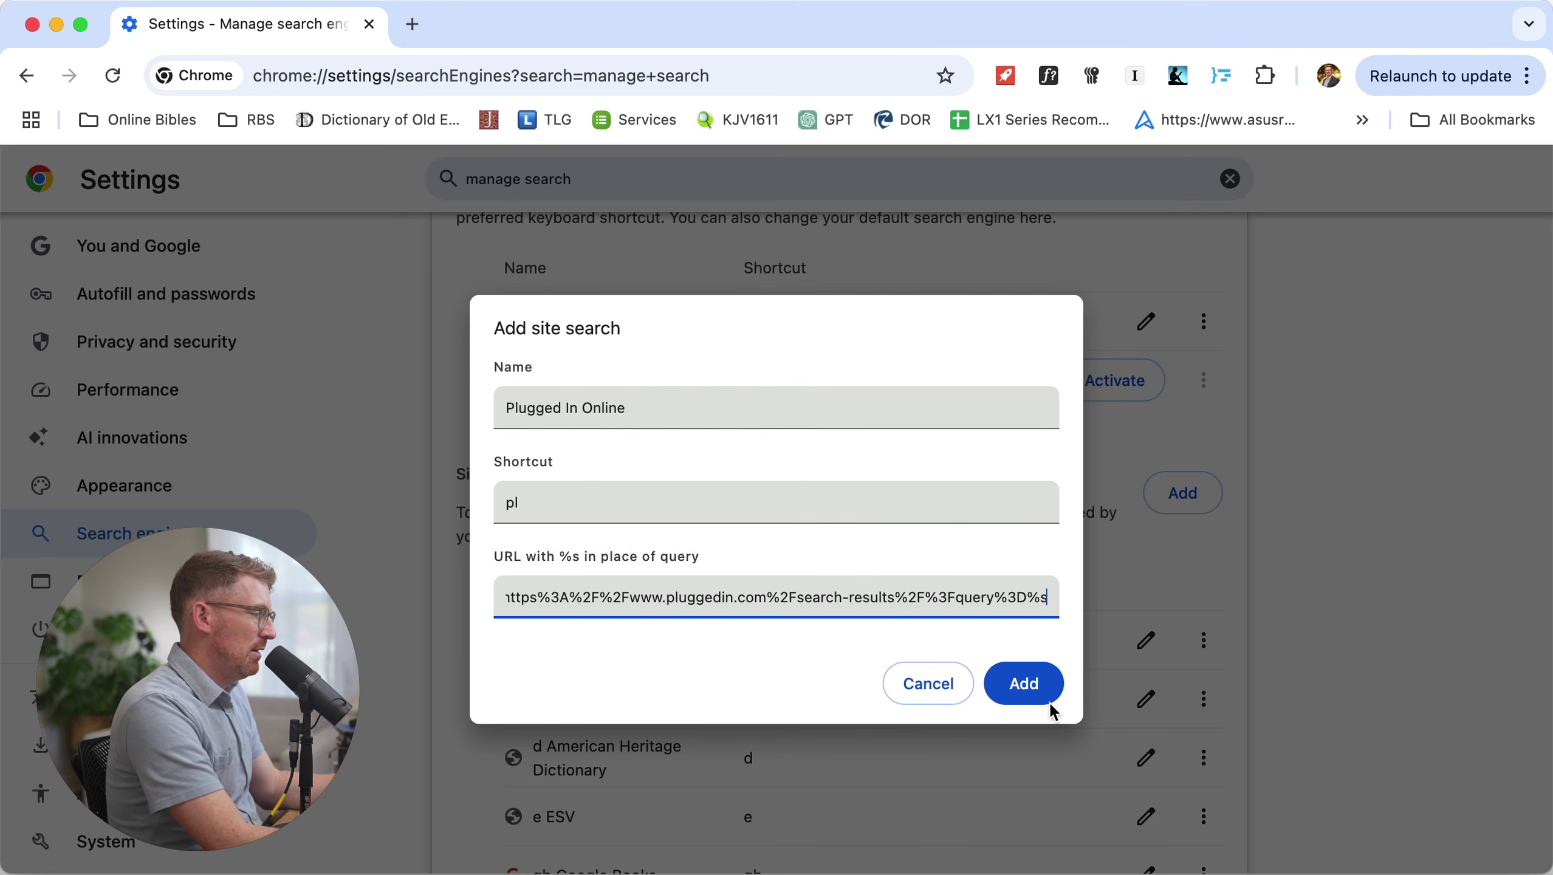
pyautogui.click(1018, 677)
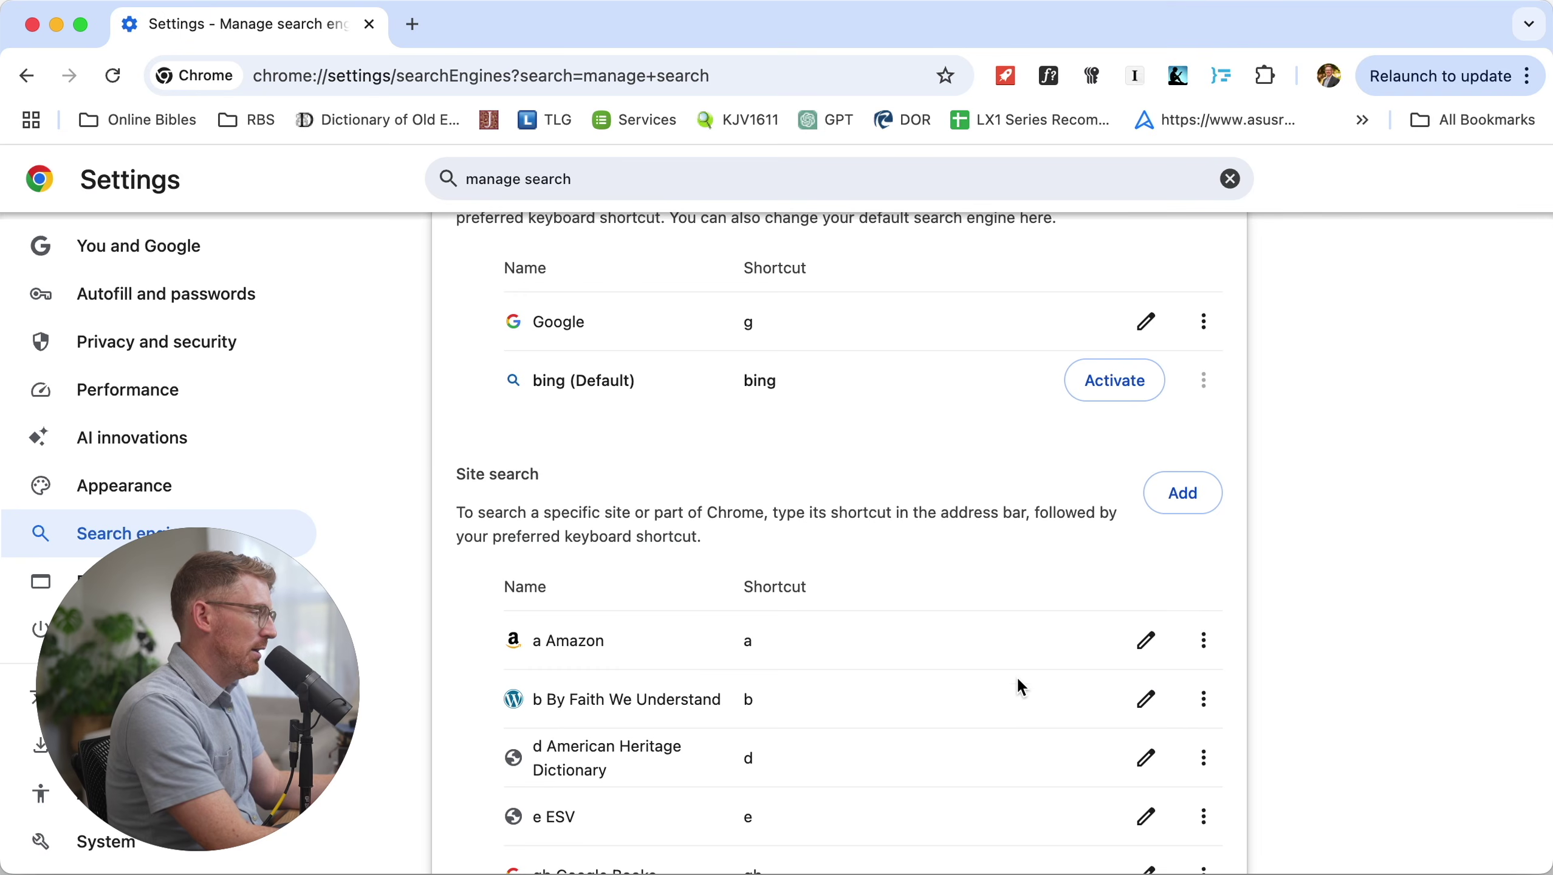
# Search Plugged In for "fly me to the moon" in a new tab using the shortcut "pl" and look through the results
pyautogui.press('super+t')
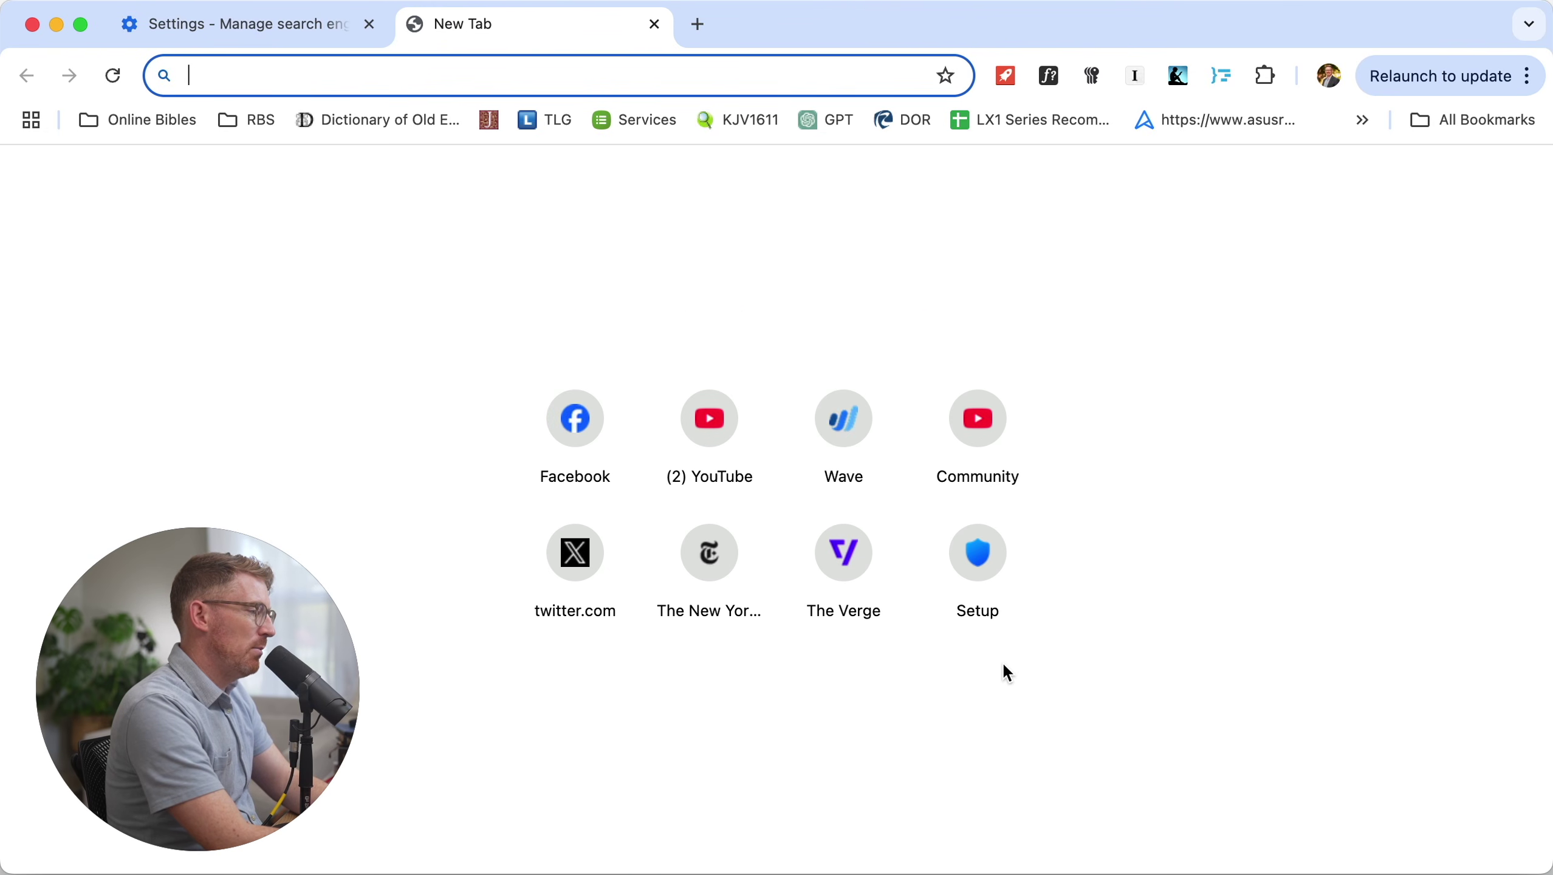
pyautogui.write('pluggedin.com')
pyautogui.press('Tab')
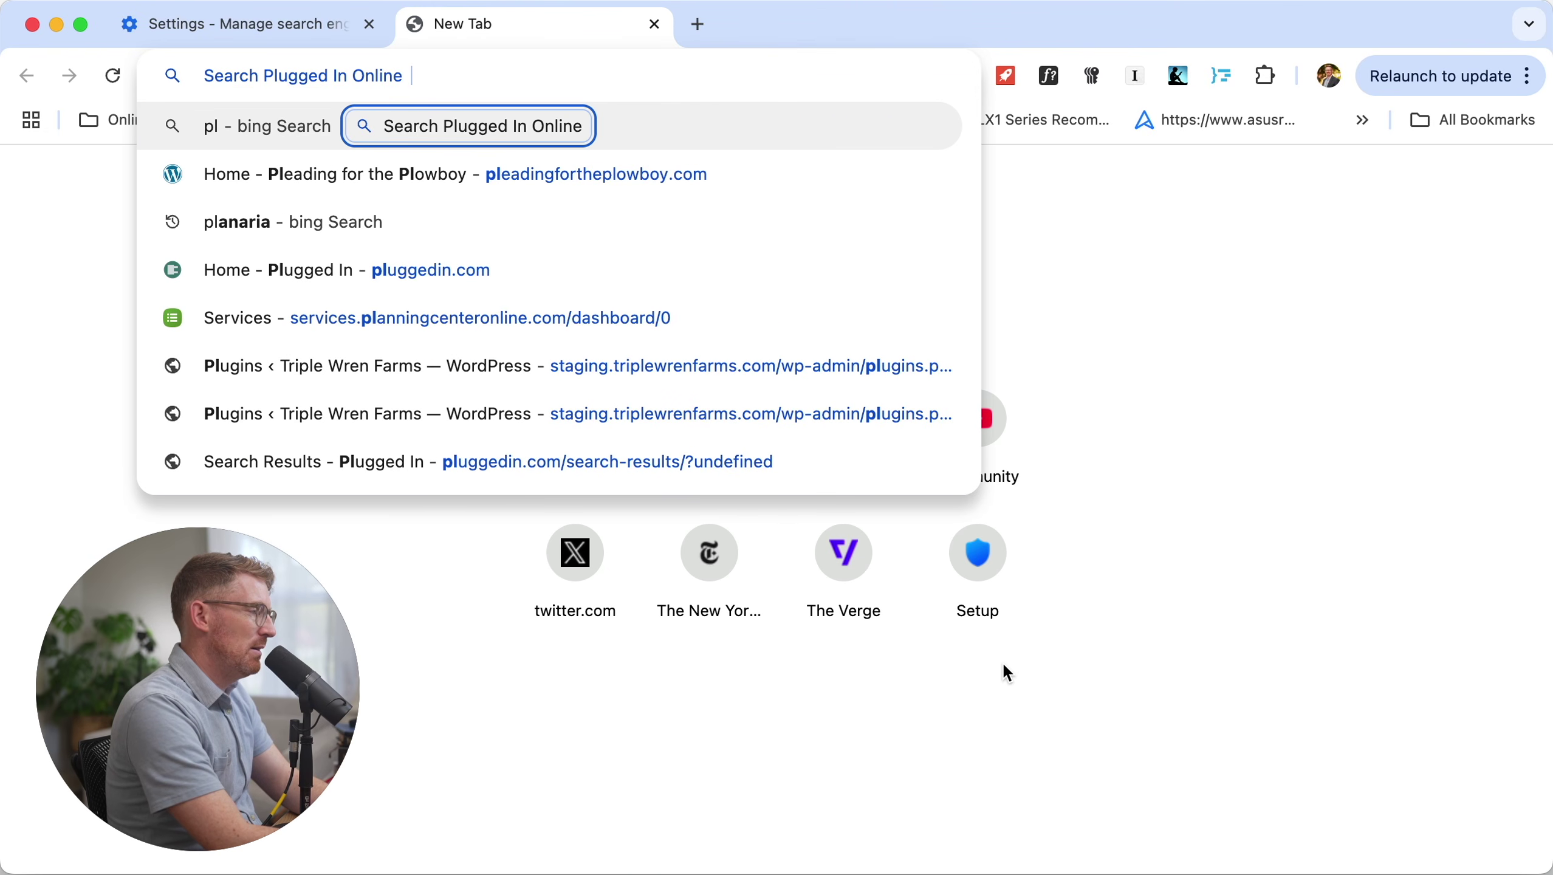
pyautogui.write('fly me ')
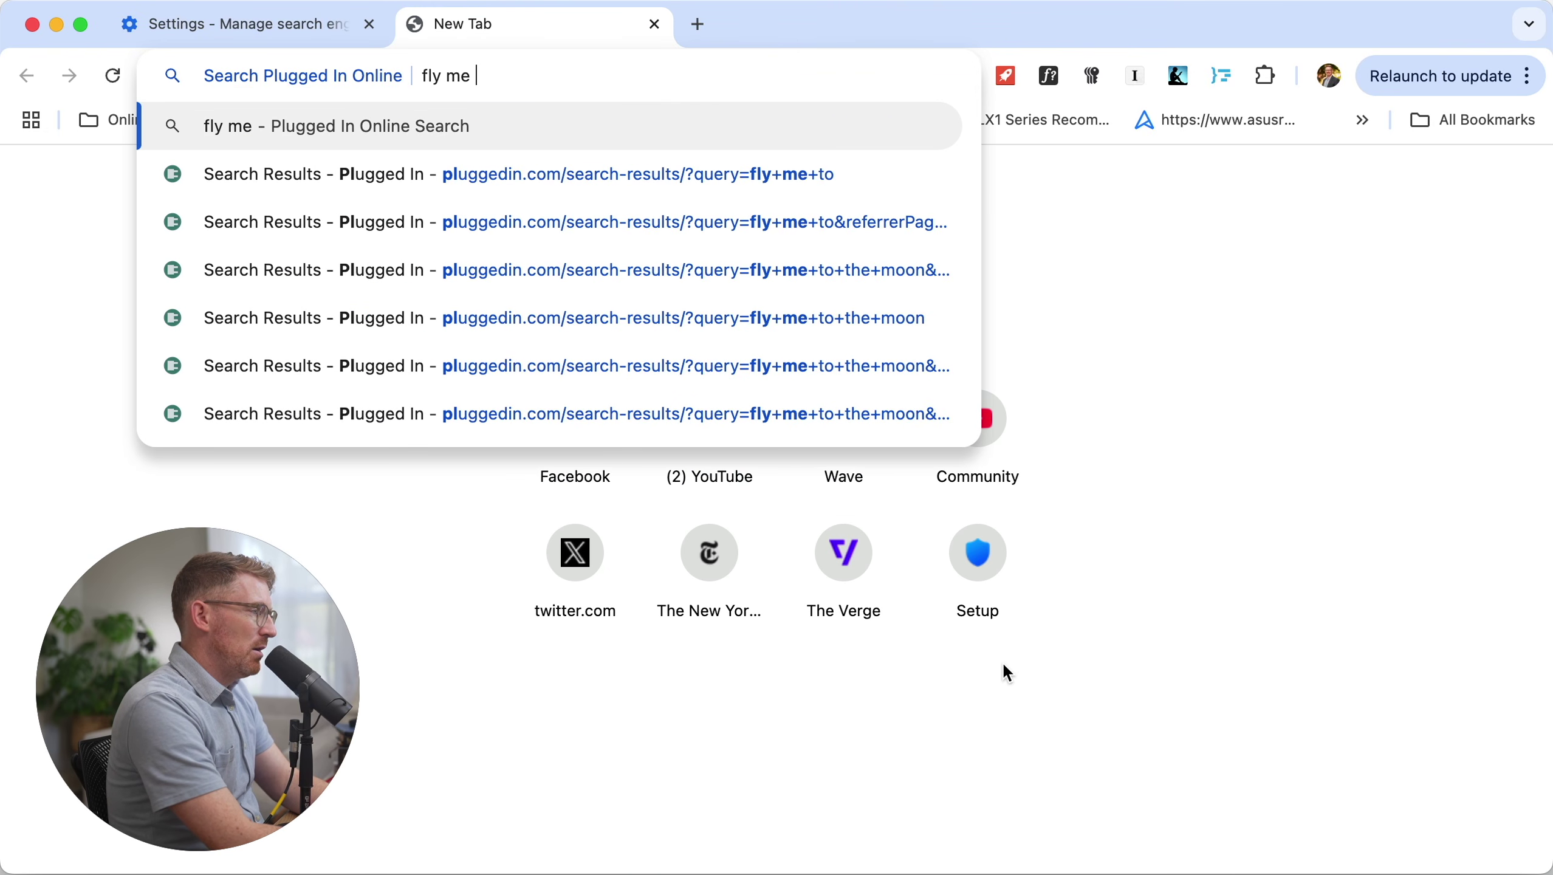
pyautogui.write('to the moon')
pyautogui.press('Return')
pyautogui.scroll(-10, 668, 494)
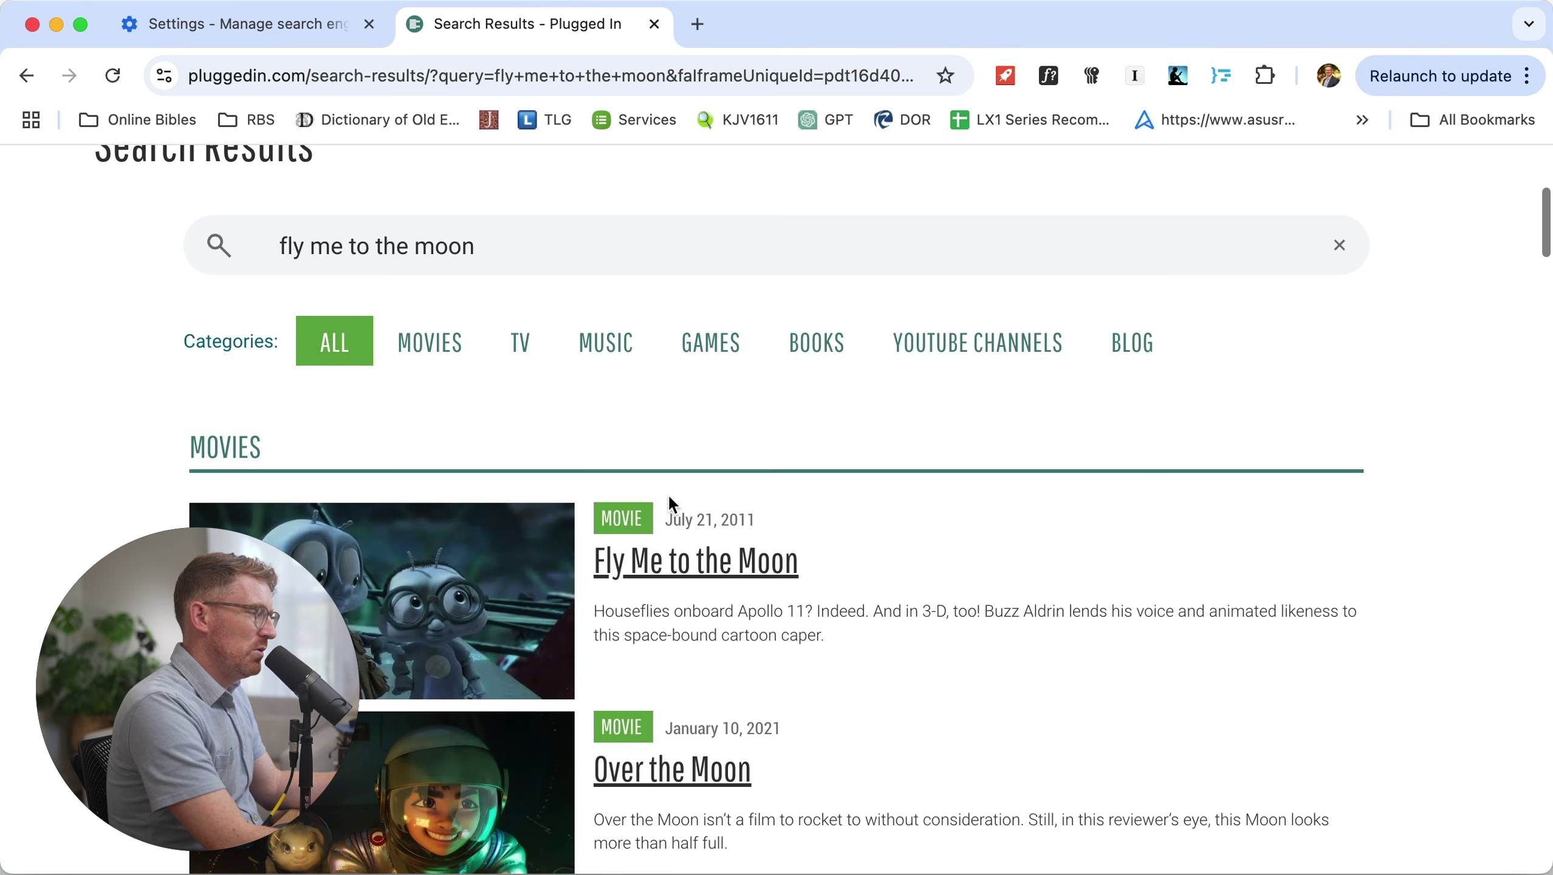
pyautogui.scroll(-20, 670, 499)
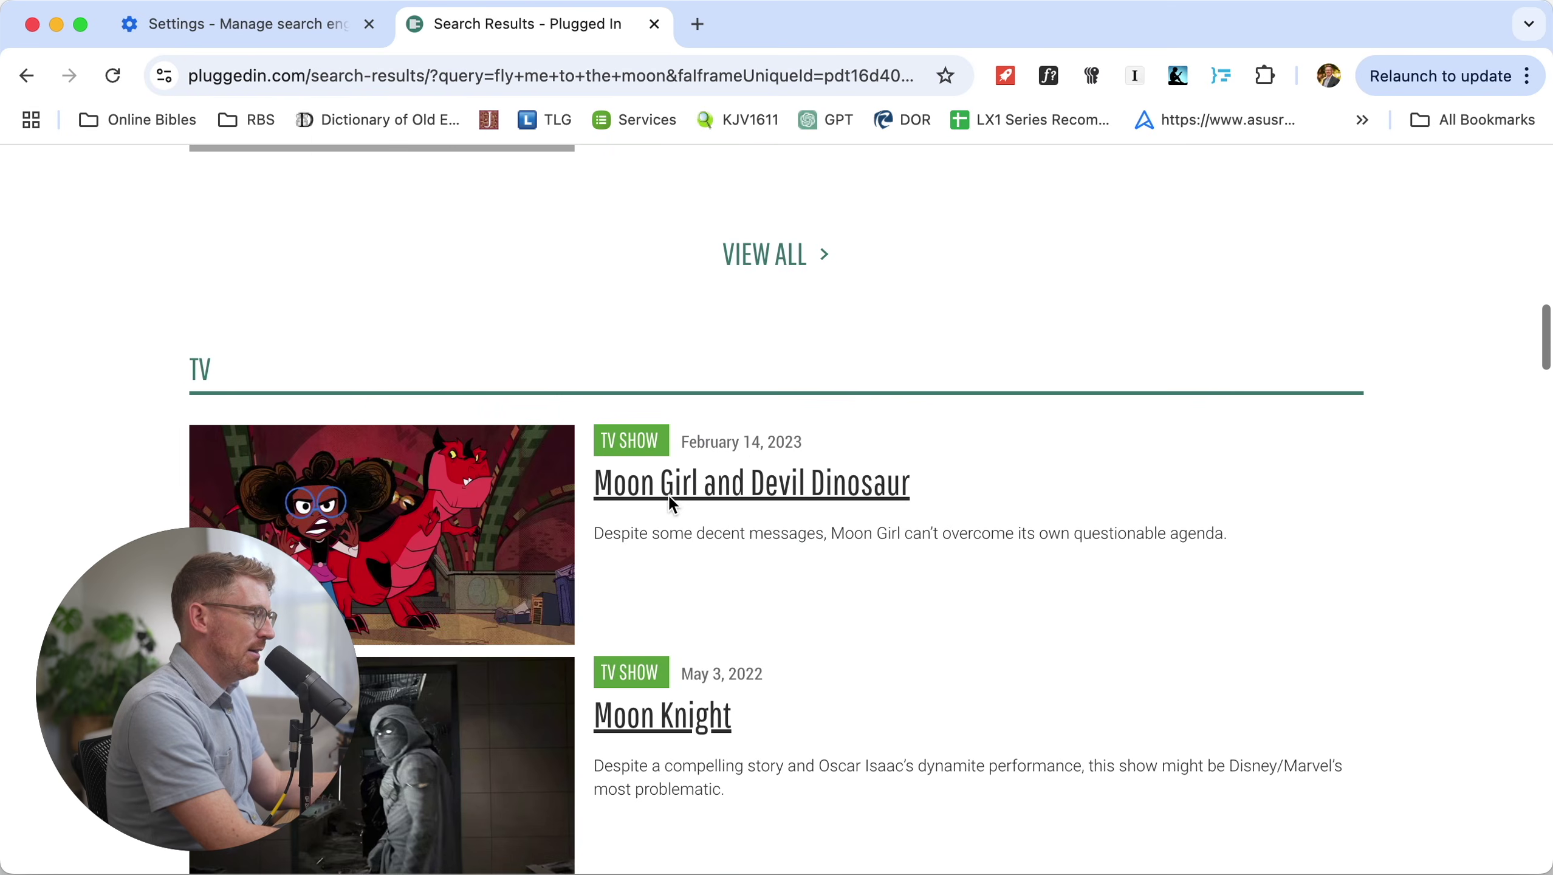
pyautogui.scroll(-20, 670, 500)
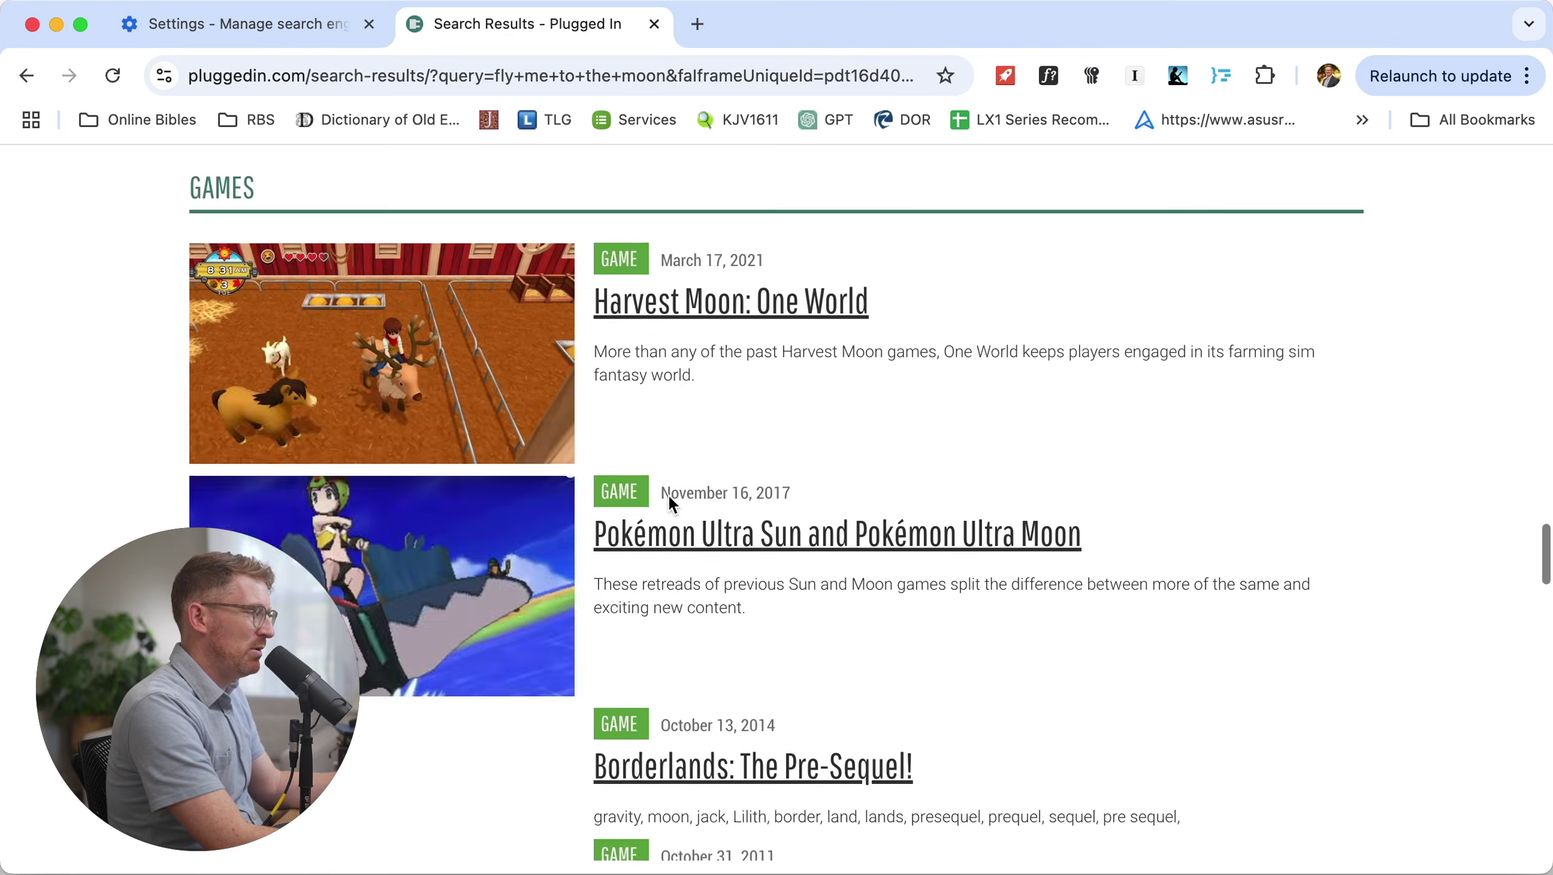
pyautogui.scroll(-20, 669, 499)
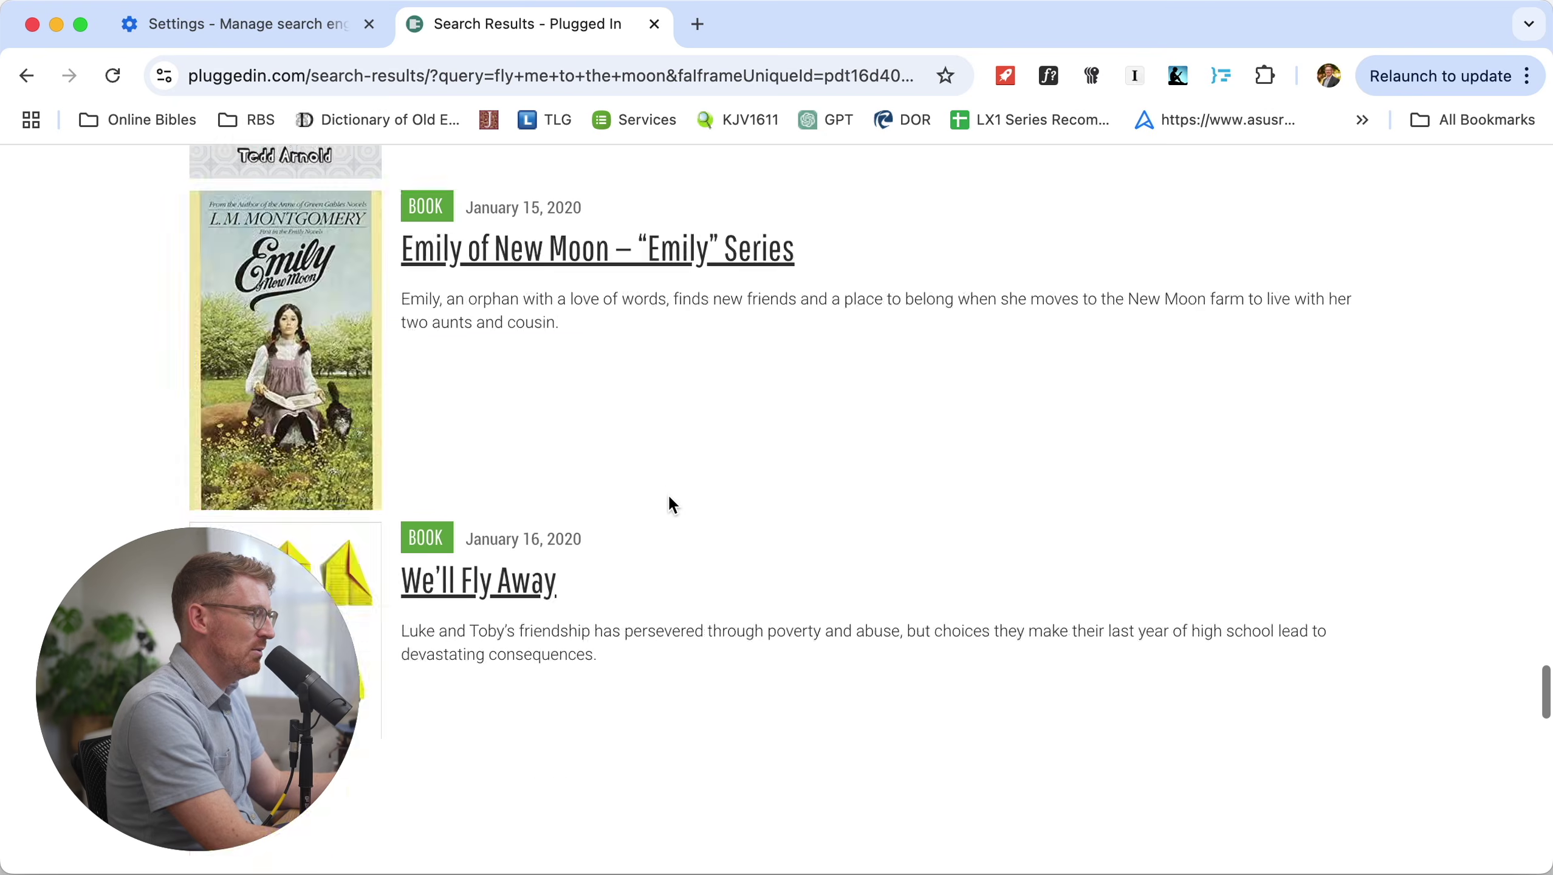
pyautogui.scroll(20, 796, 520)
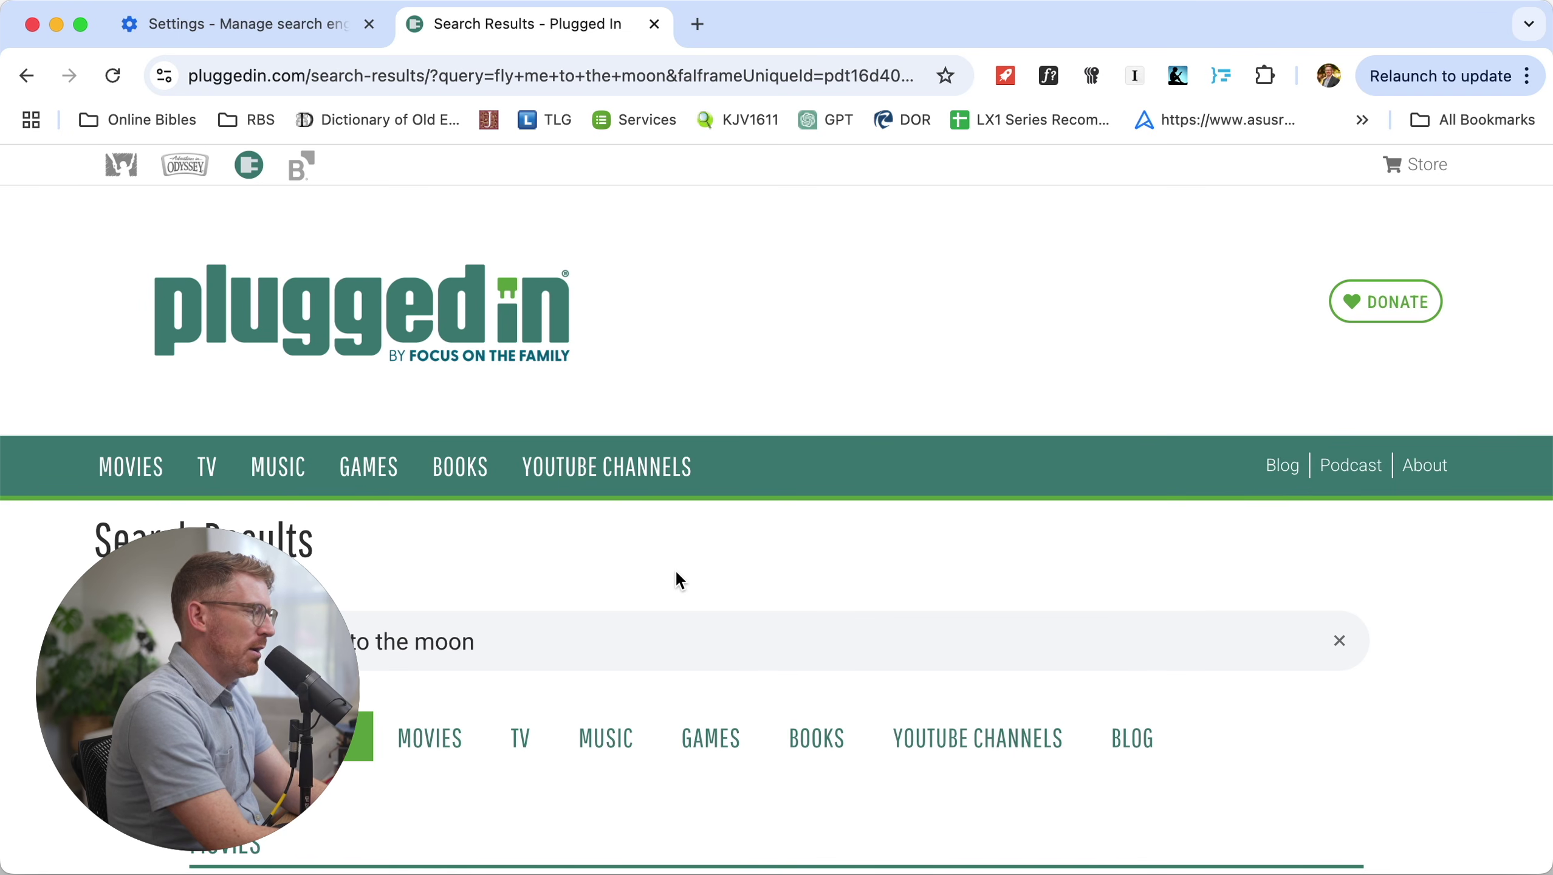
# Search Amazon for "Authorized: The Use and Misuse of the King James Bible" from the system launcher using its "a" quicklink
pyautogui.hotkey('alt', 'space')
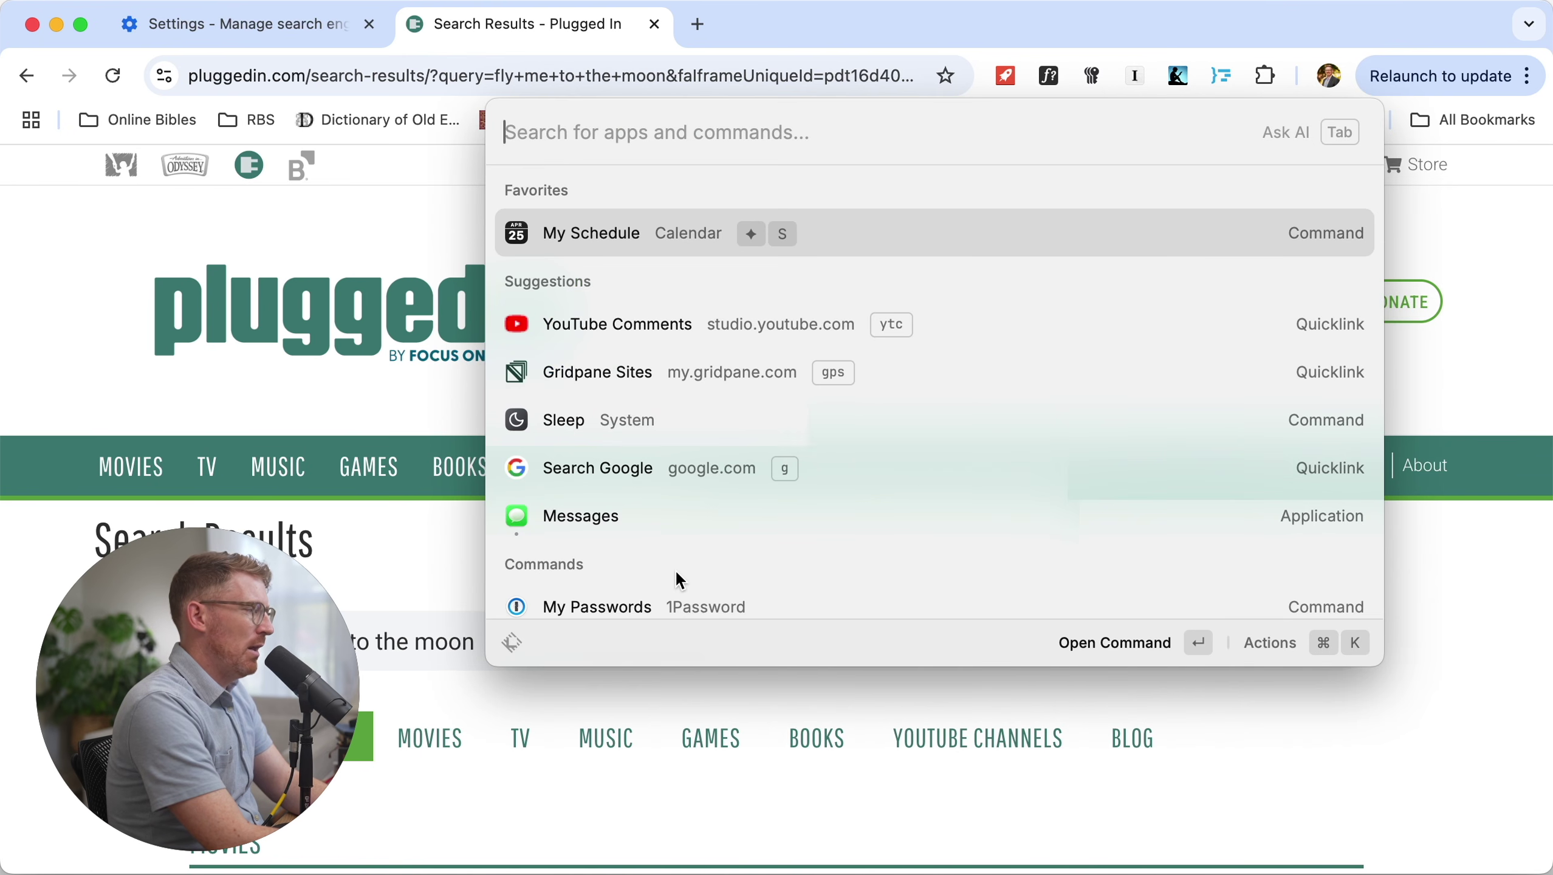
pyautogui.write('a')
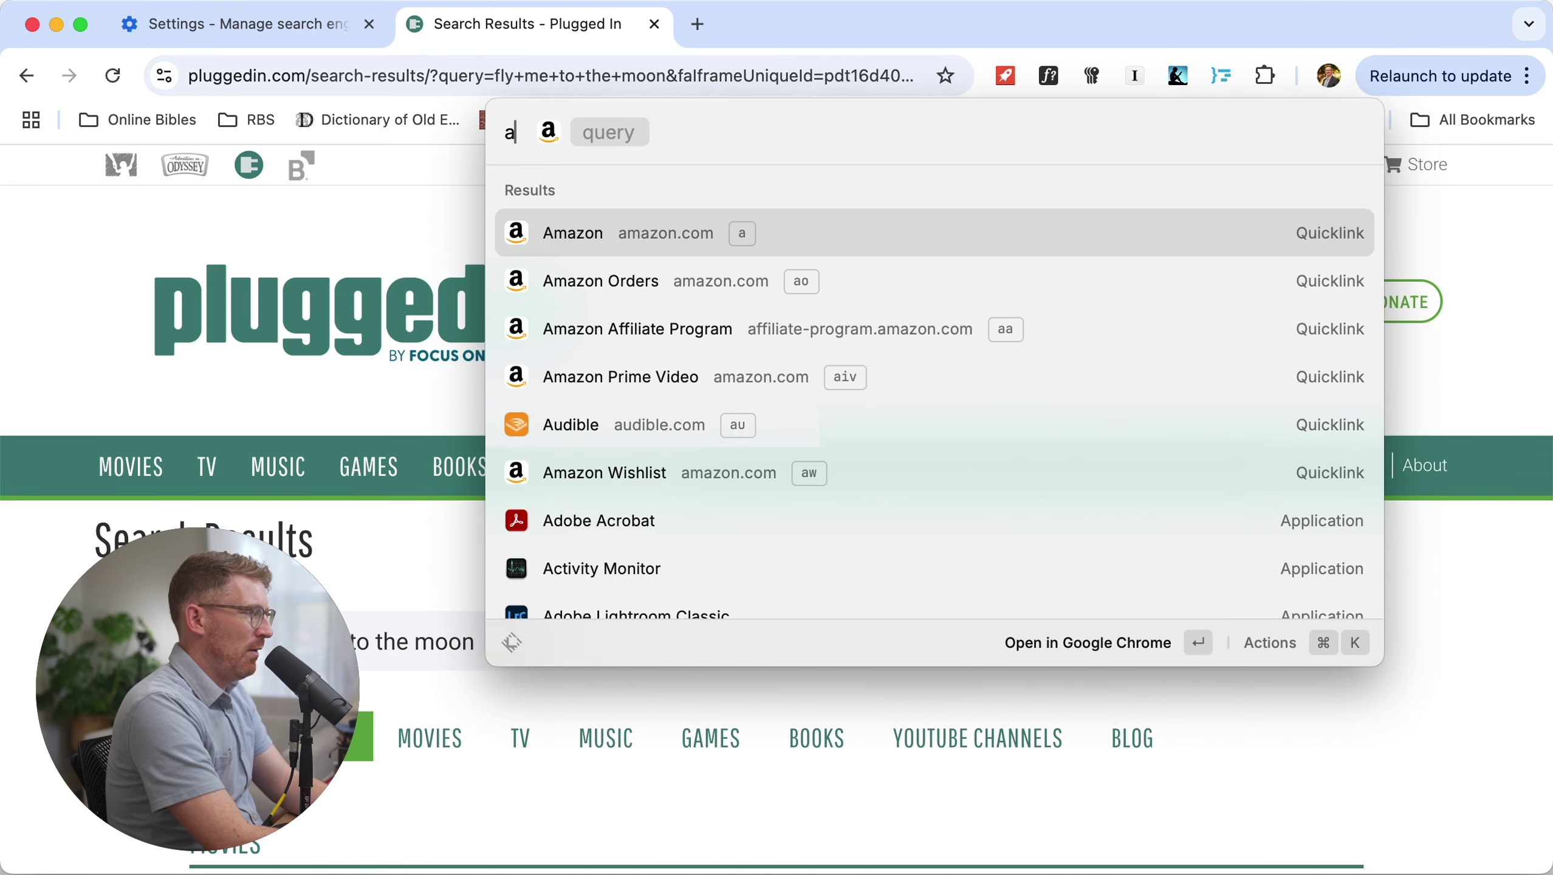
pyautogui.press('Tab')
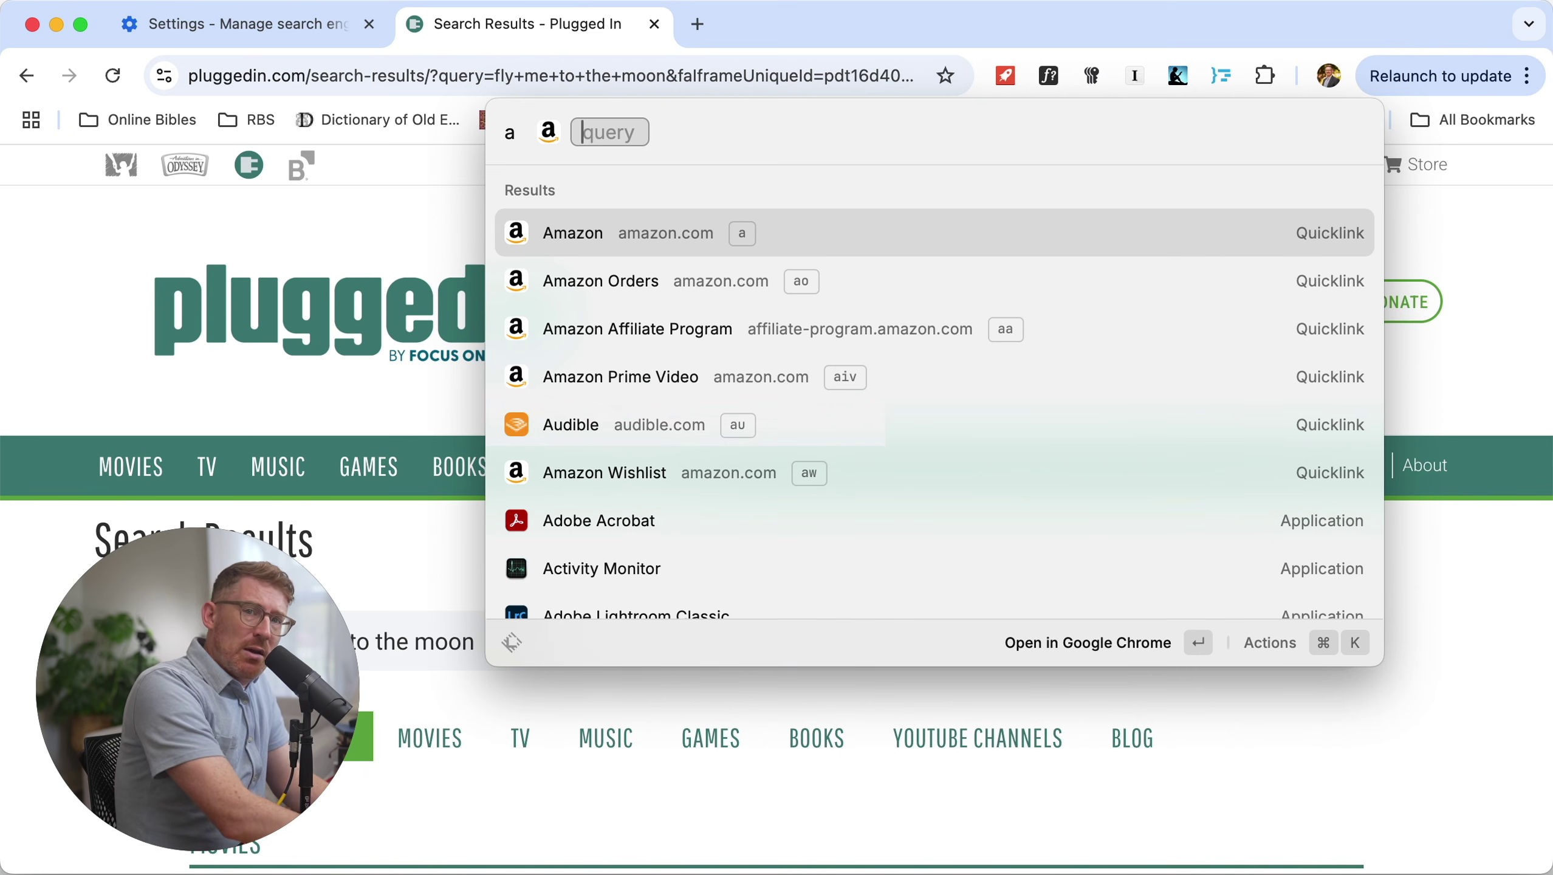
pyautogui.write('auth')
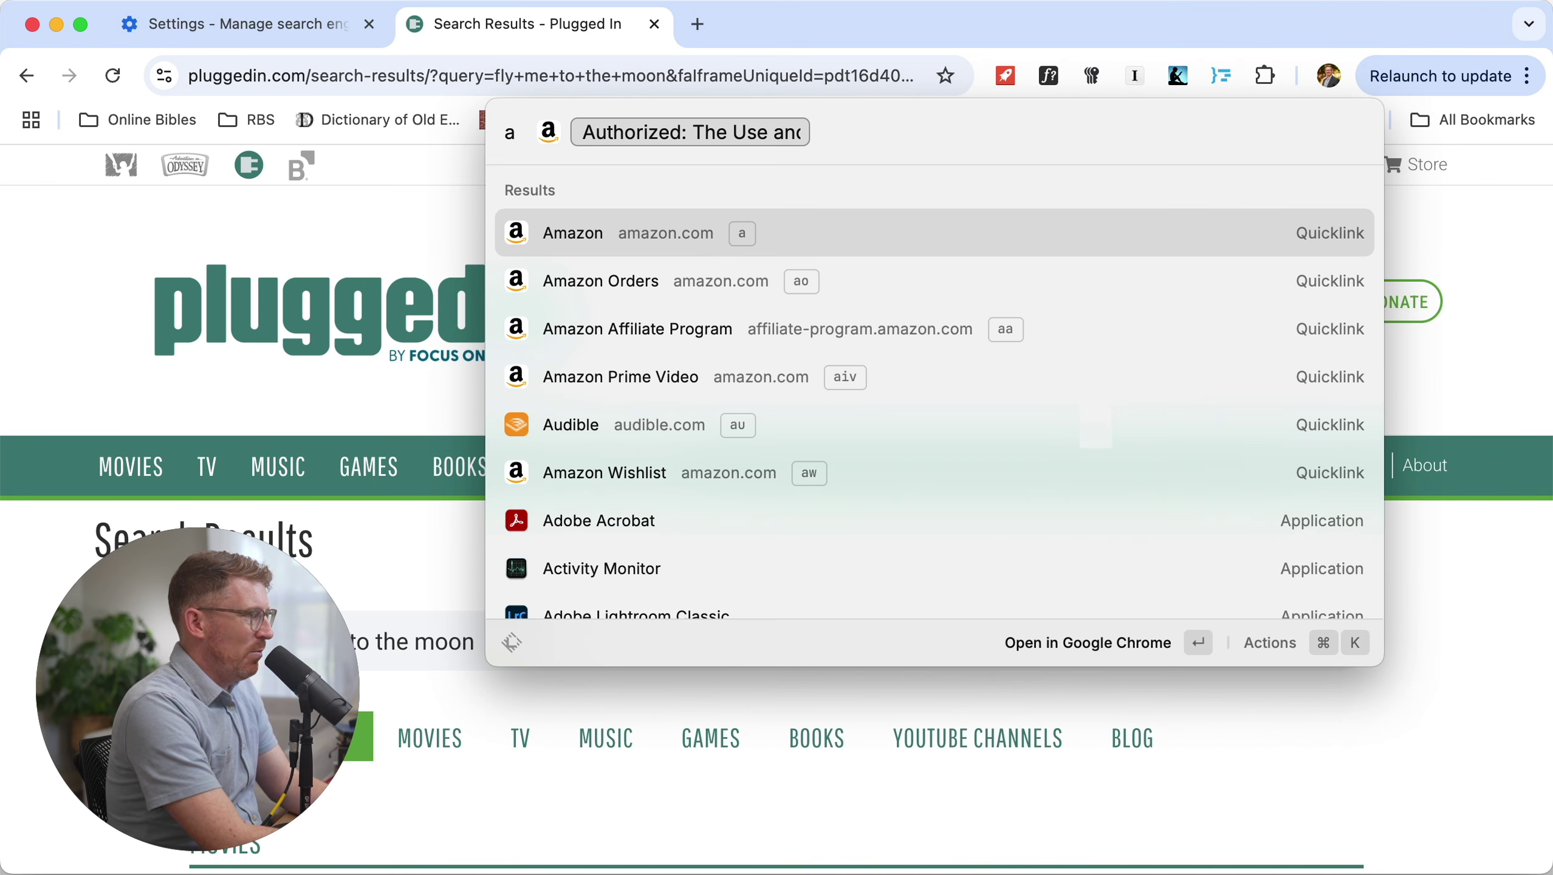
pyautogui.press('Return')
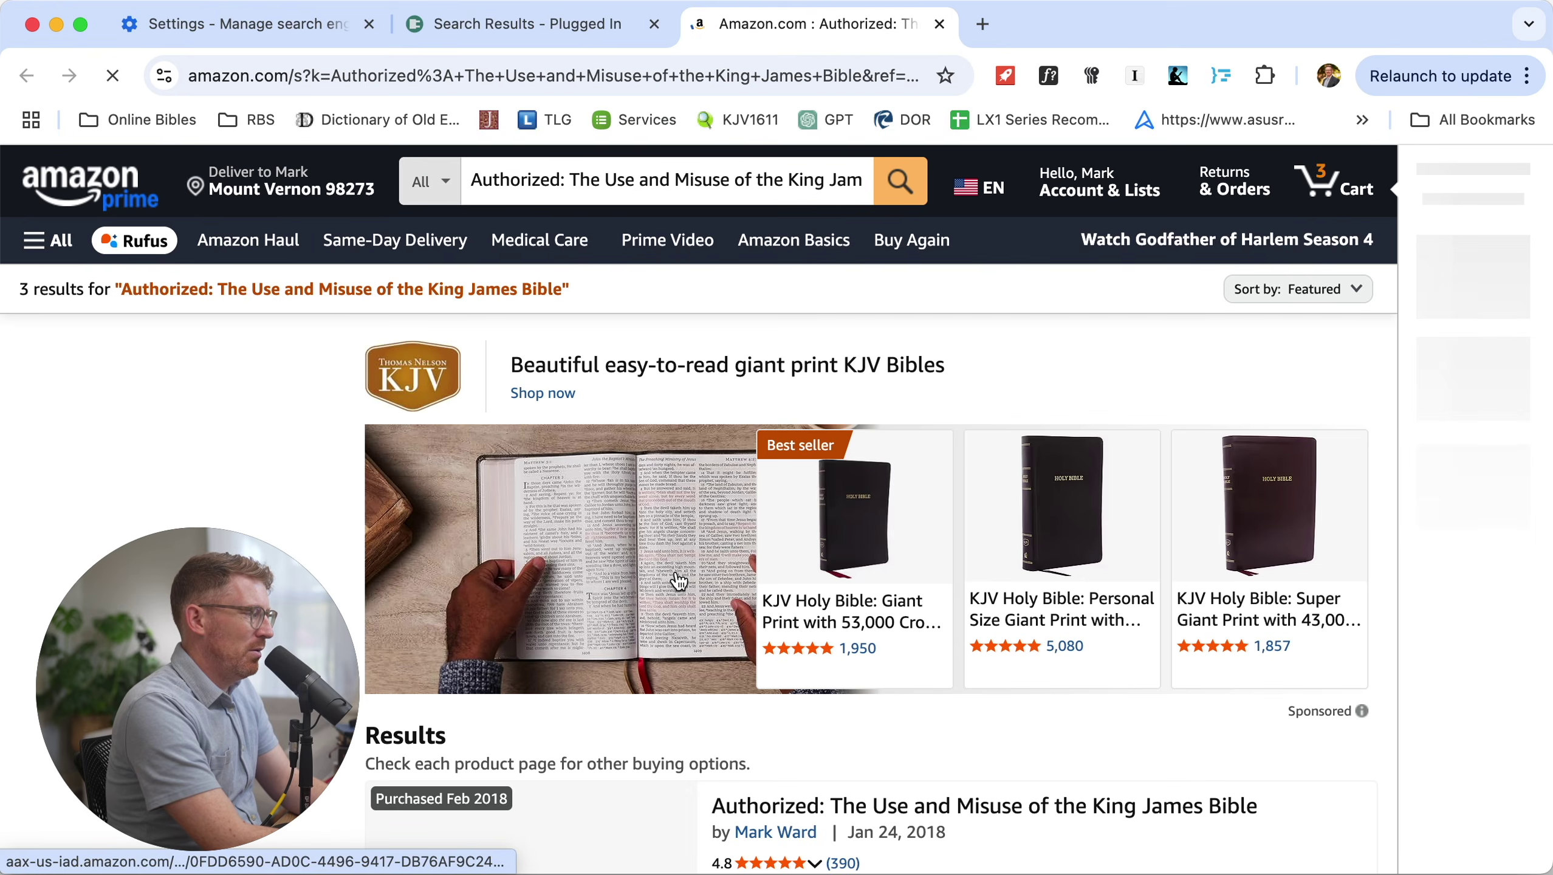
# Open the book's Amazon product page from the launcher with "autho", then close both Amazon tabs
pyautogui.hotkey('alt', 'space')
pyautogui.write('autho')
pyautogui.press('Return')
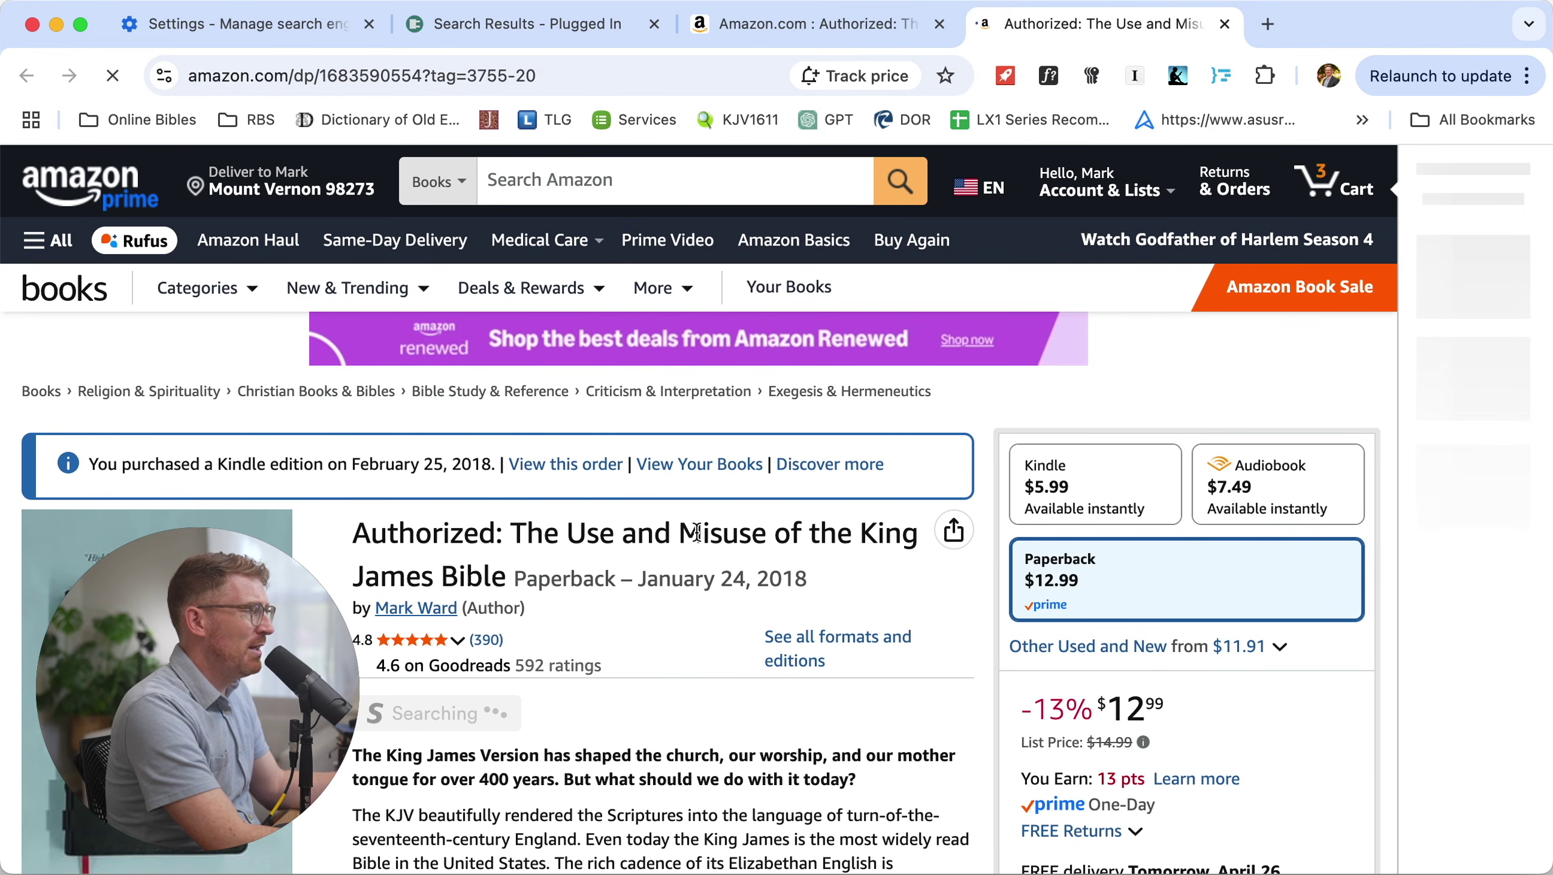
pyautogui.press('super+w')
pyautogui.press('super+w')
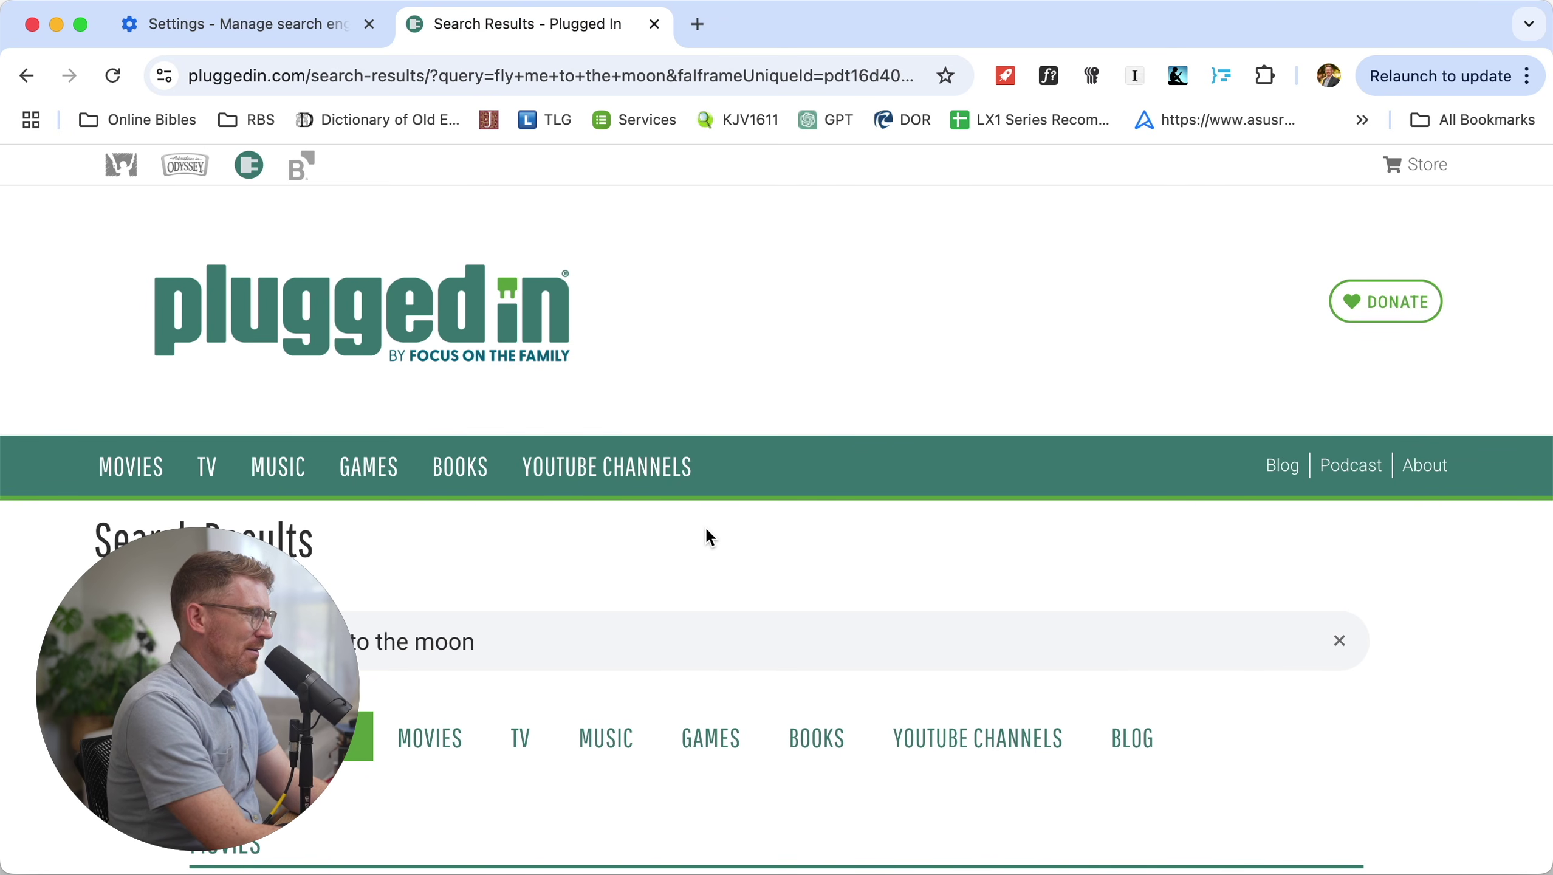
# Activate the Amazon site search in a new tab using the shortcut "a"
pyautogui.press('super+t')
pyautogui.write('a')
pyautogui.press('Tab')
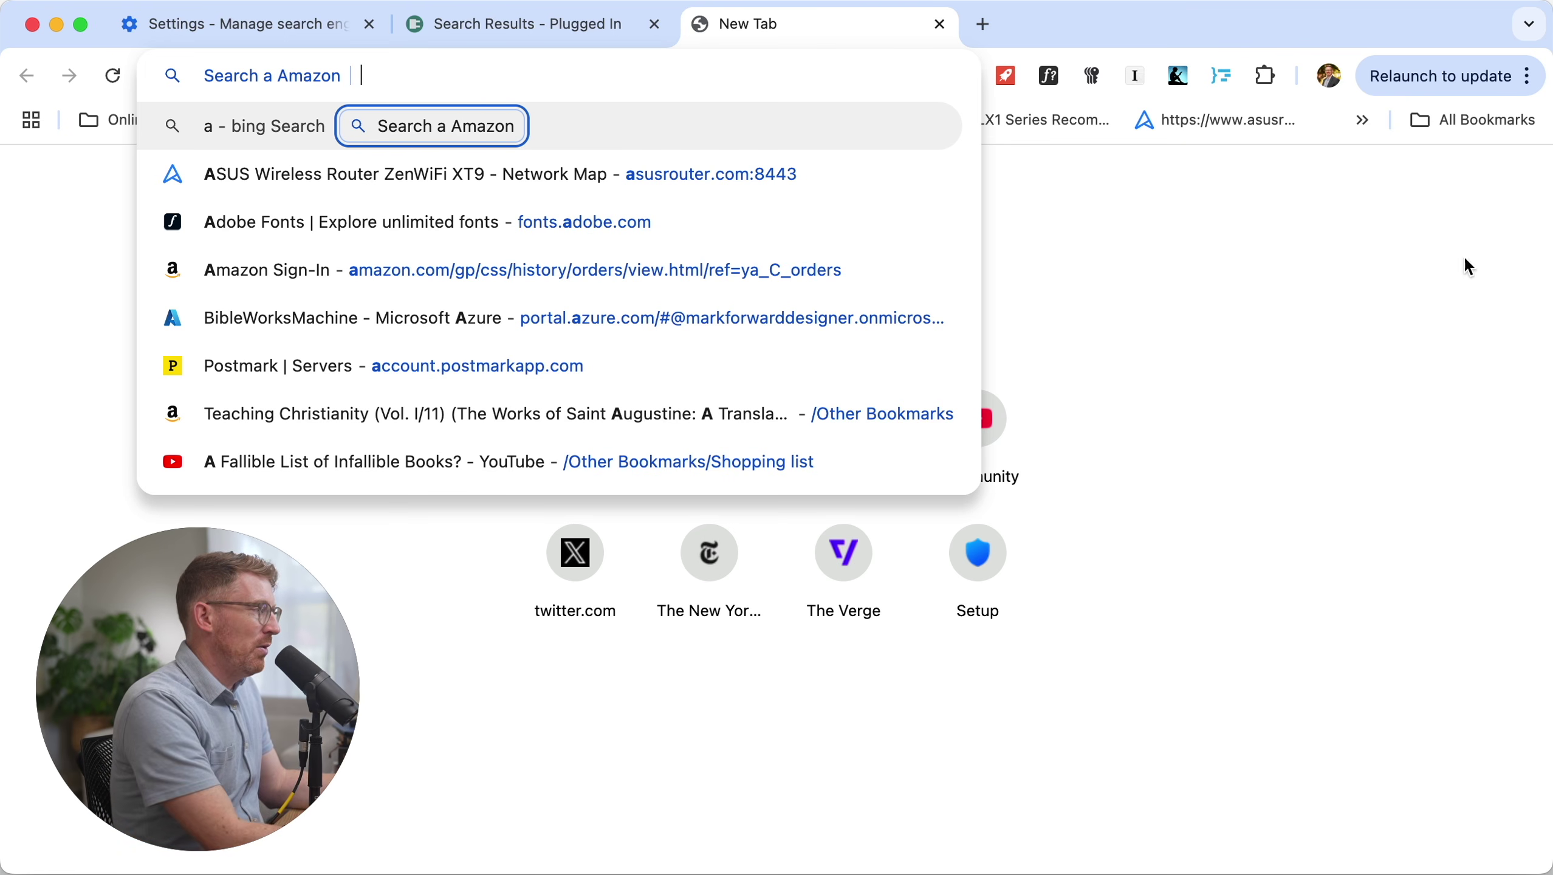
# Leave the Amazon site search, search the web for "reformation21" instead, and open the Reformation 21 website
pyautogui.click(1363, 304)
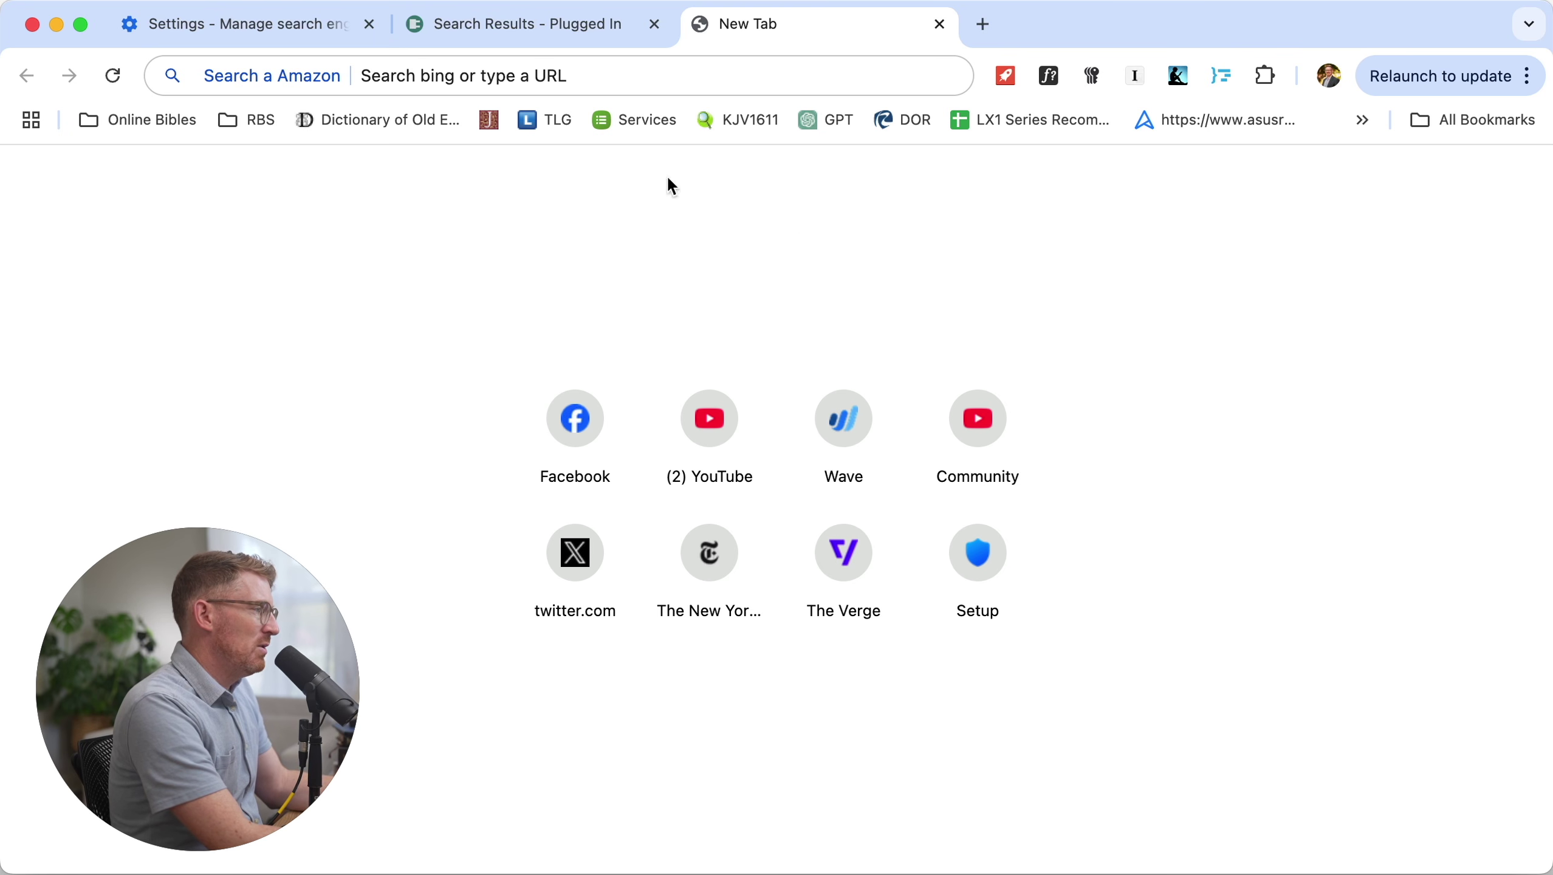
pyautogui.click(479, 74)
pyautogui.write('a')
pyautogui.press('BackSpace')
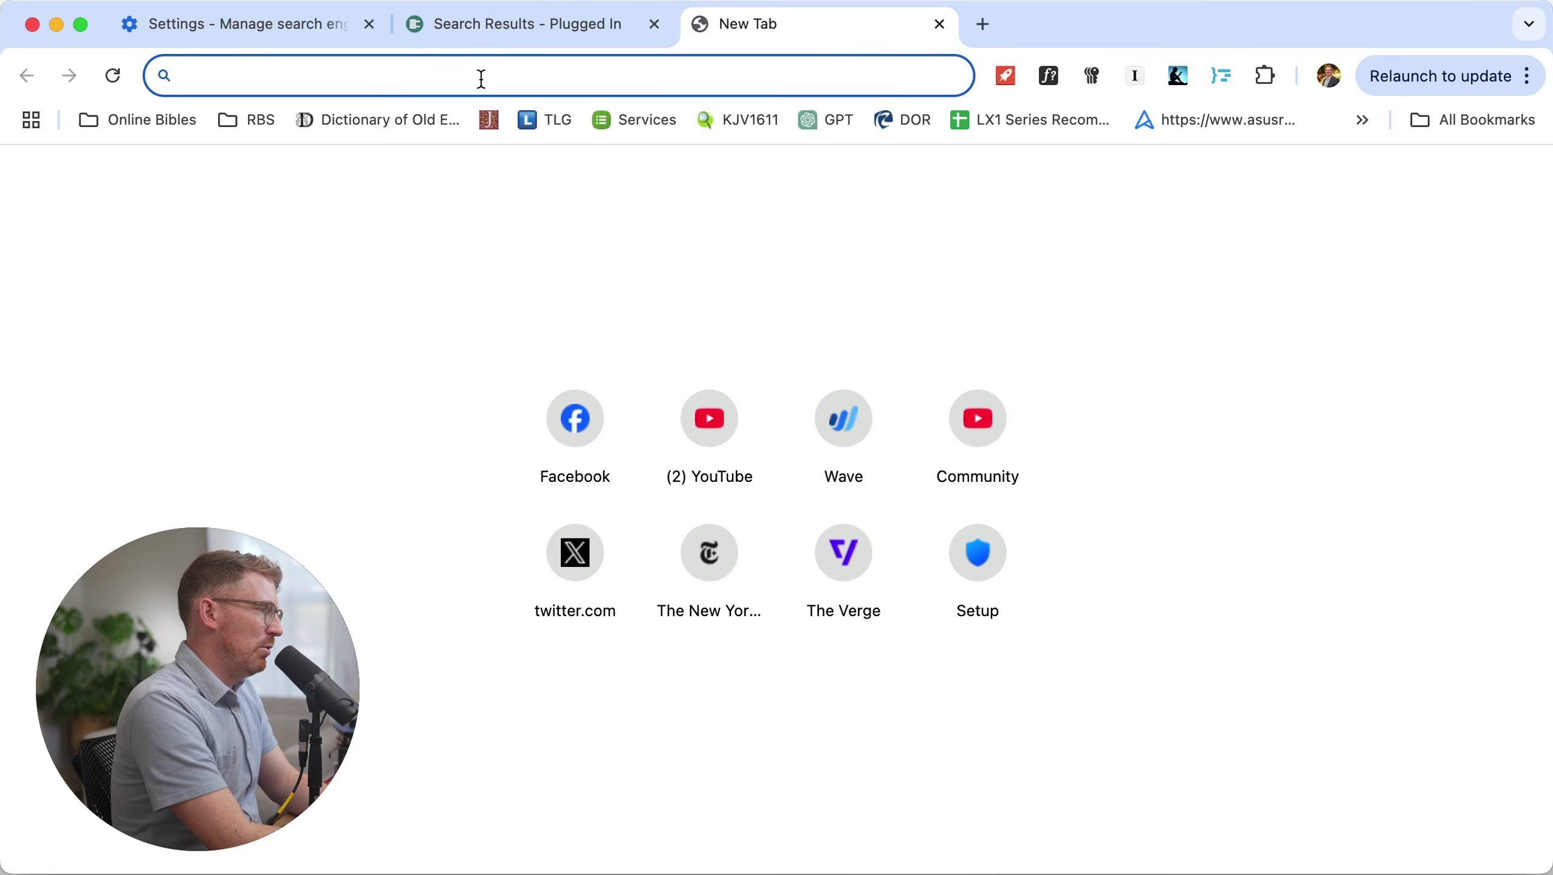
pyautogui.write('reformation21')
pyautogui.press('Return')
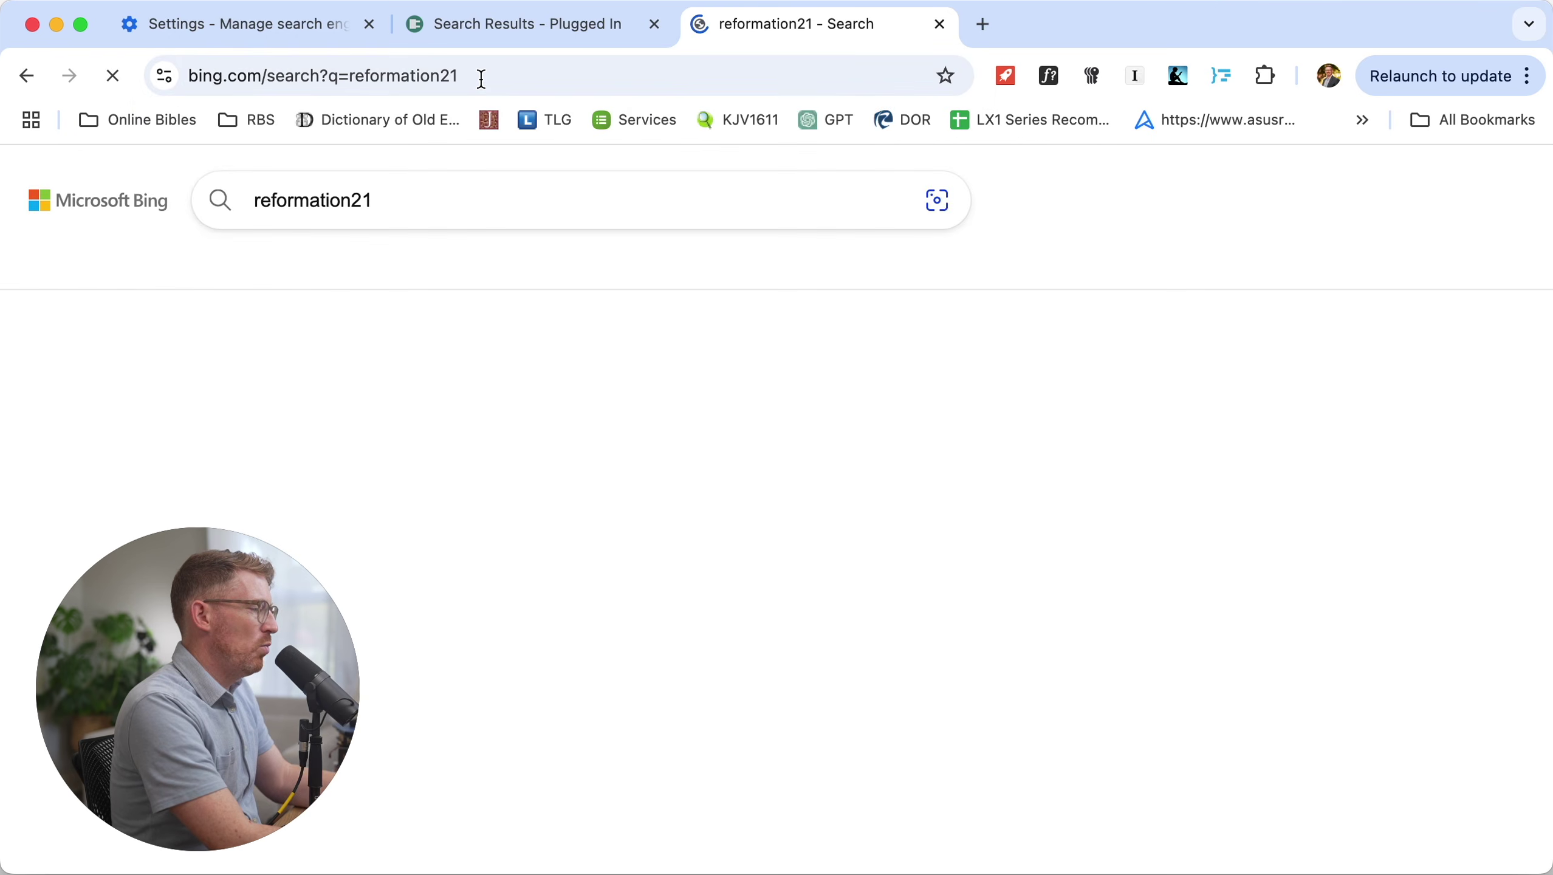
pyautogui.click(353, 507)
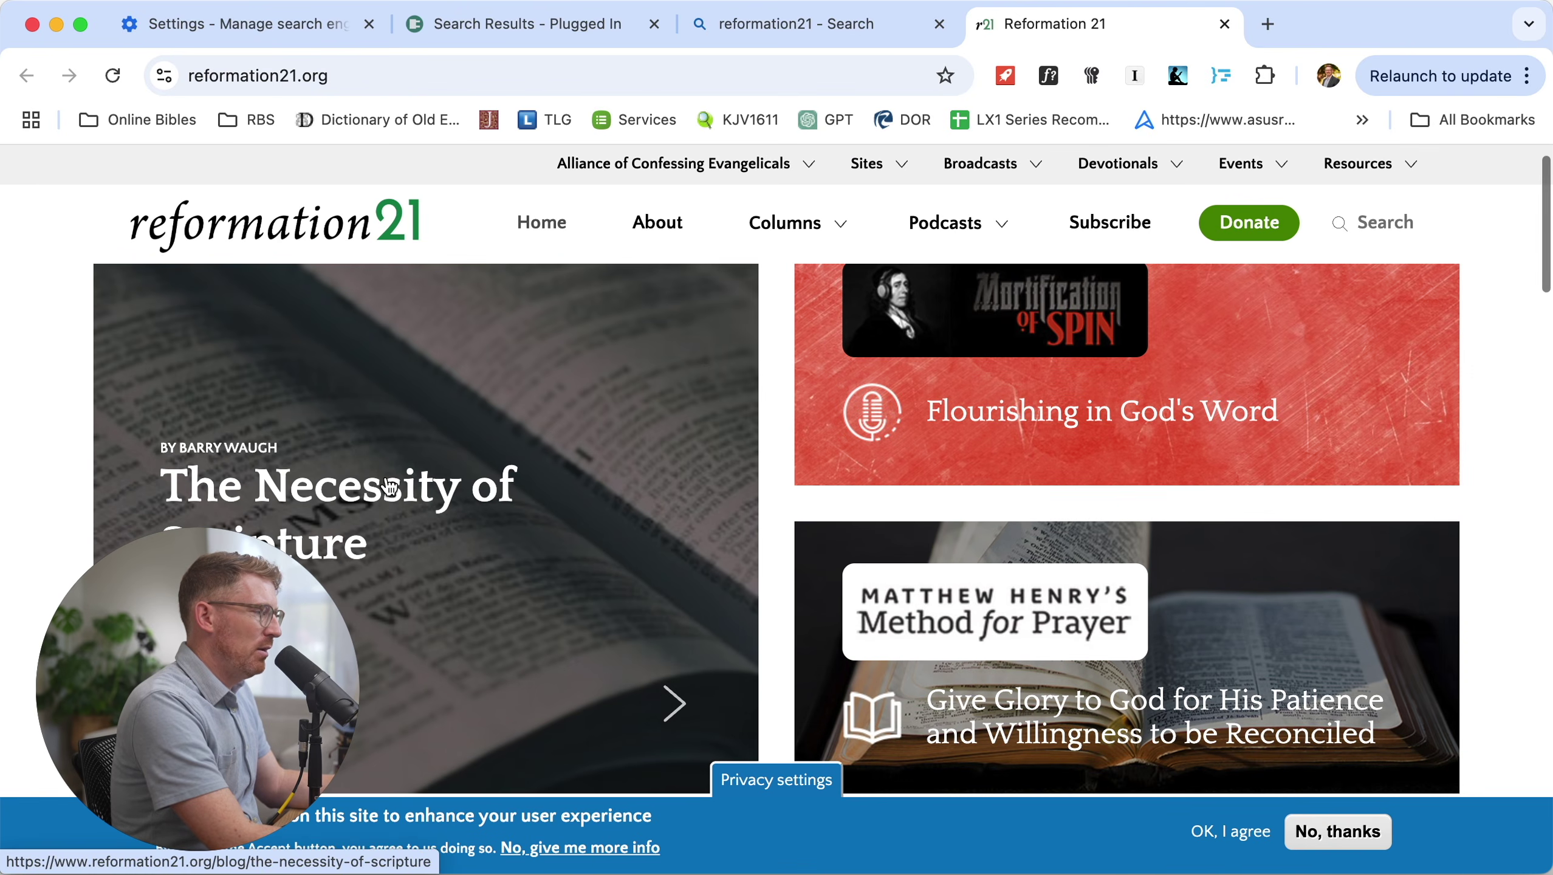
# Open the article "The Necessity of Scripture" from the Reformation 21 home page and skim it down to its tags
pyautogui.click(389, 486)
pyautogui.scroll(-10, 650, 453)
pyautogui.scroll(-20, 650, 453)
pyautogui.scroll(-15, 651, 452)
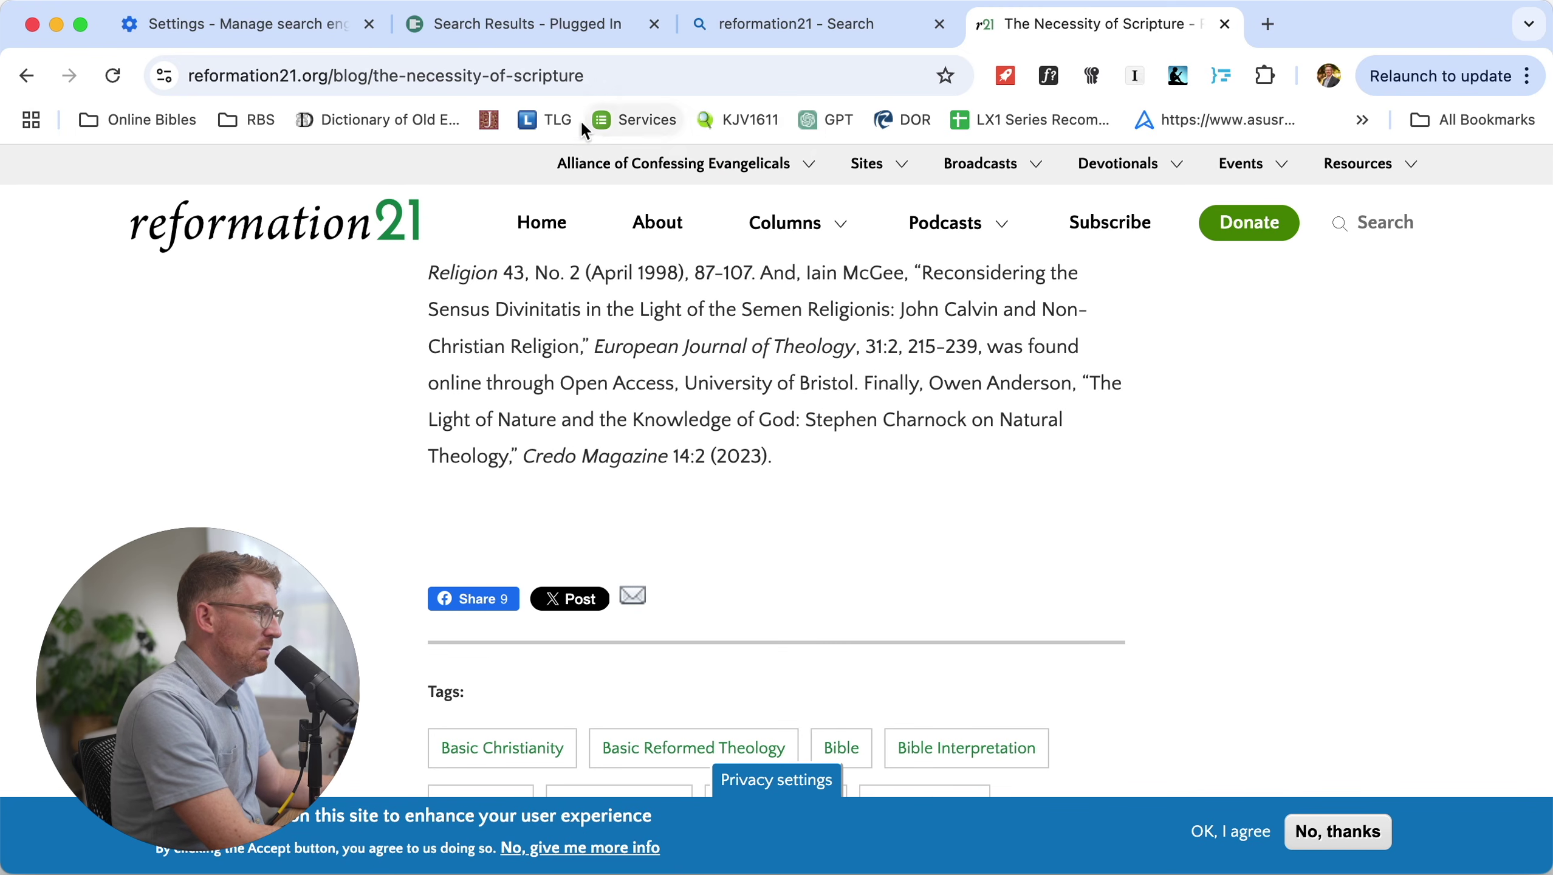
# Display the article in Postlight Reader, skim the decluttered text to its end, and return to the title
pyautogui.click(1006, 73)
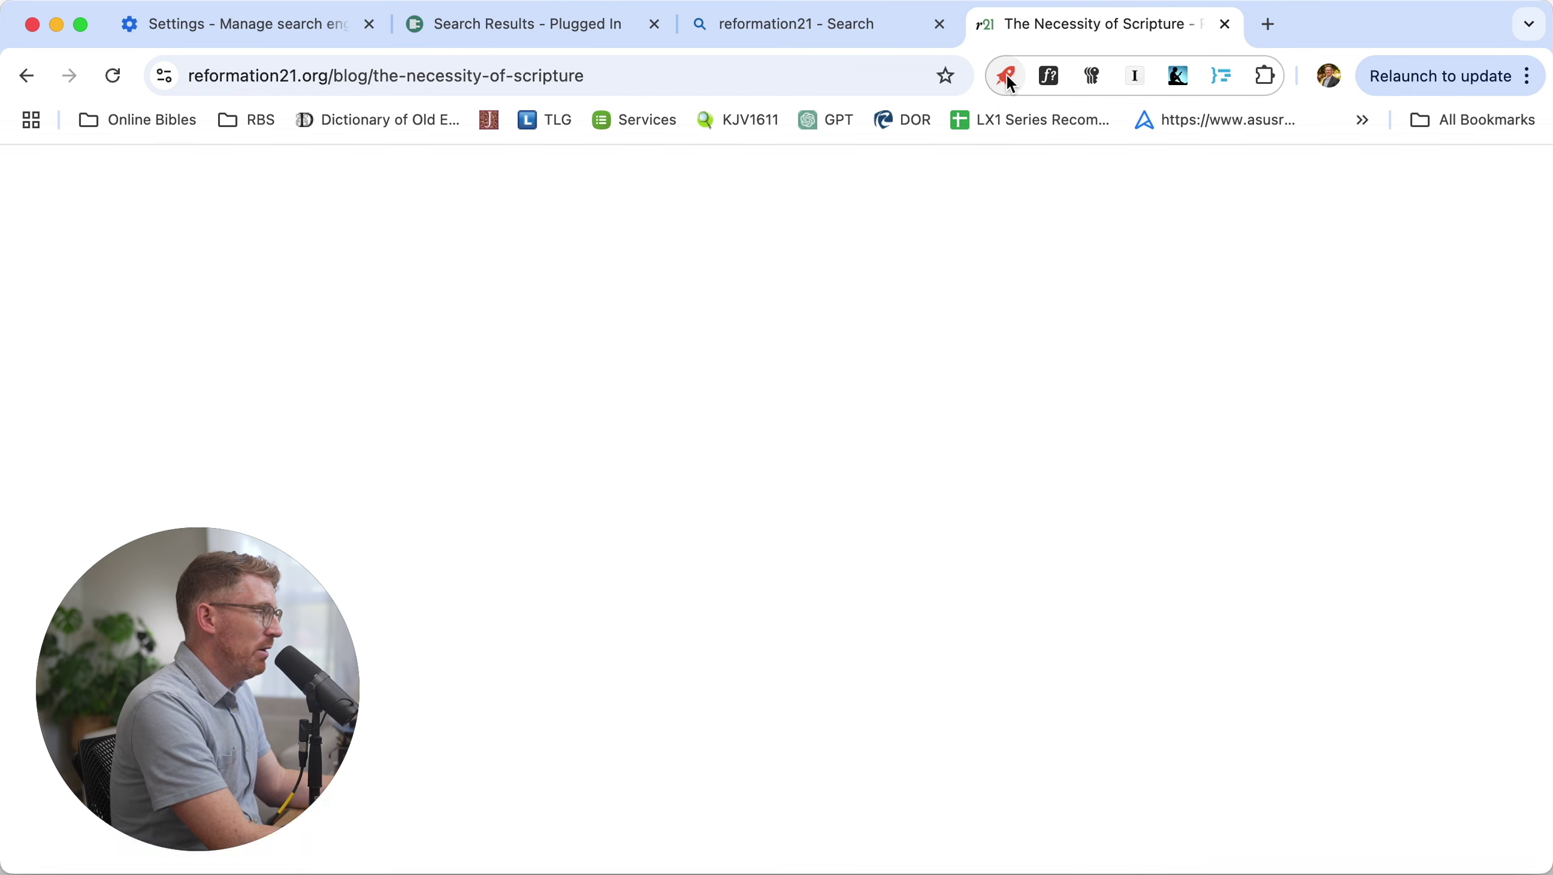
pyautogui.scroll(-20, 937, 510)
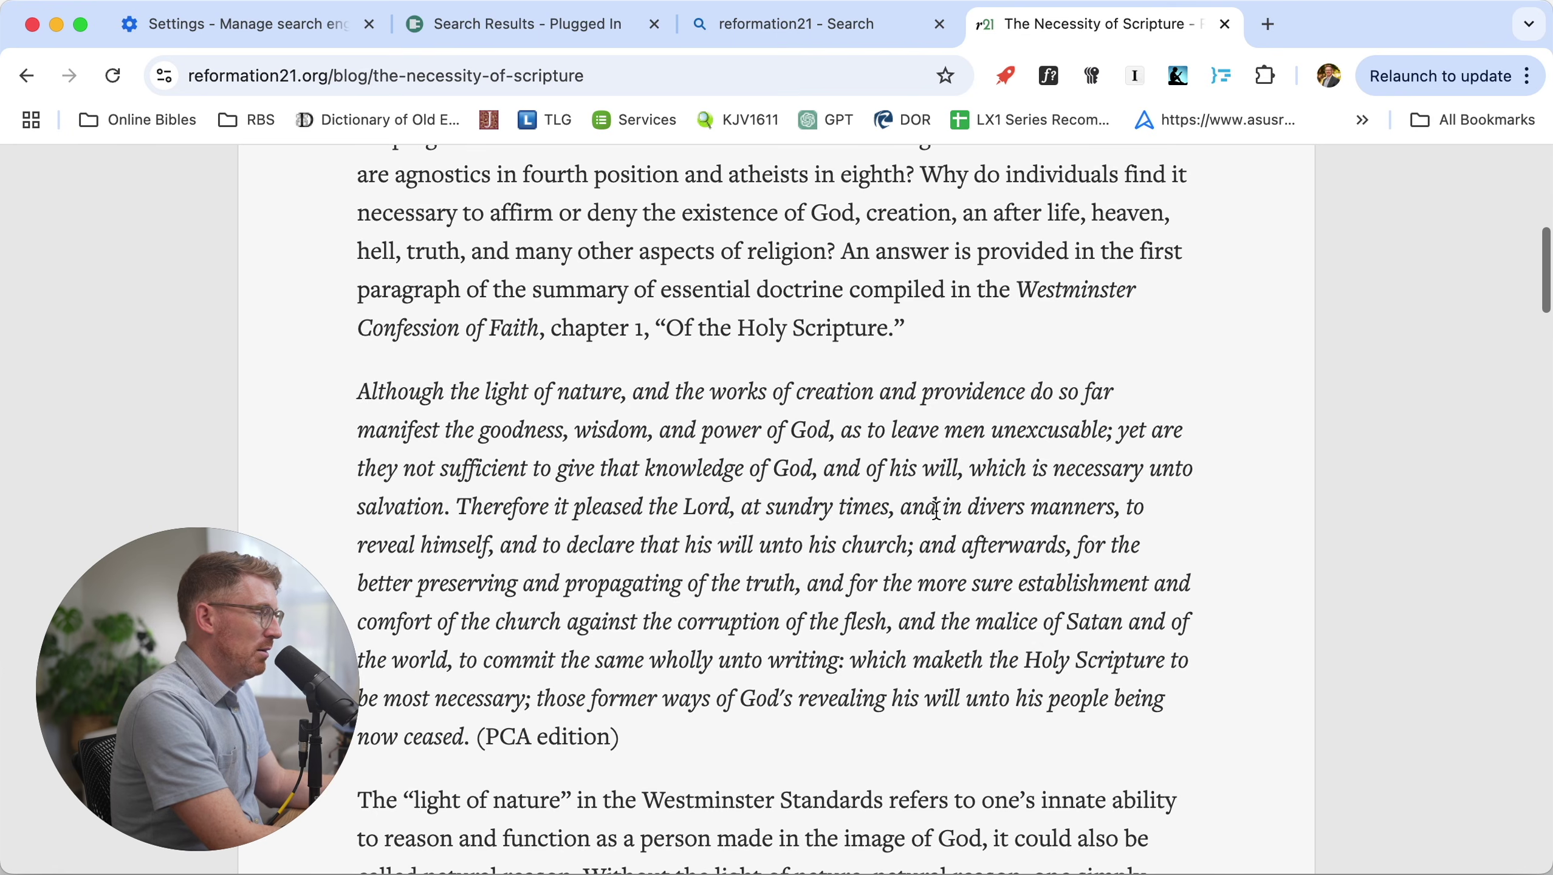
pyautogui.scroll(-20, 936, 510)
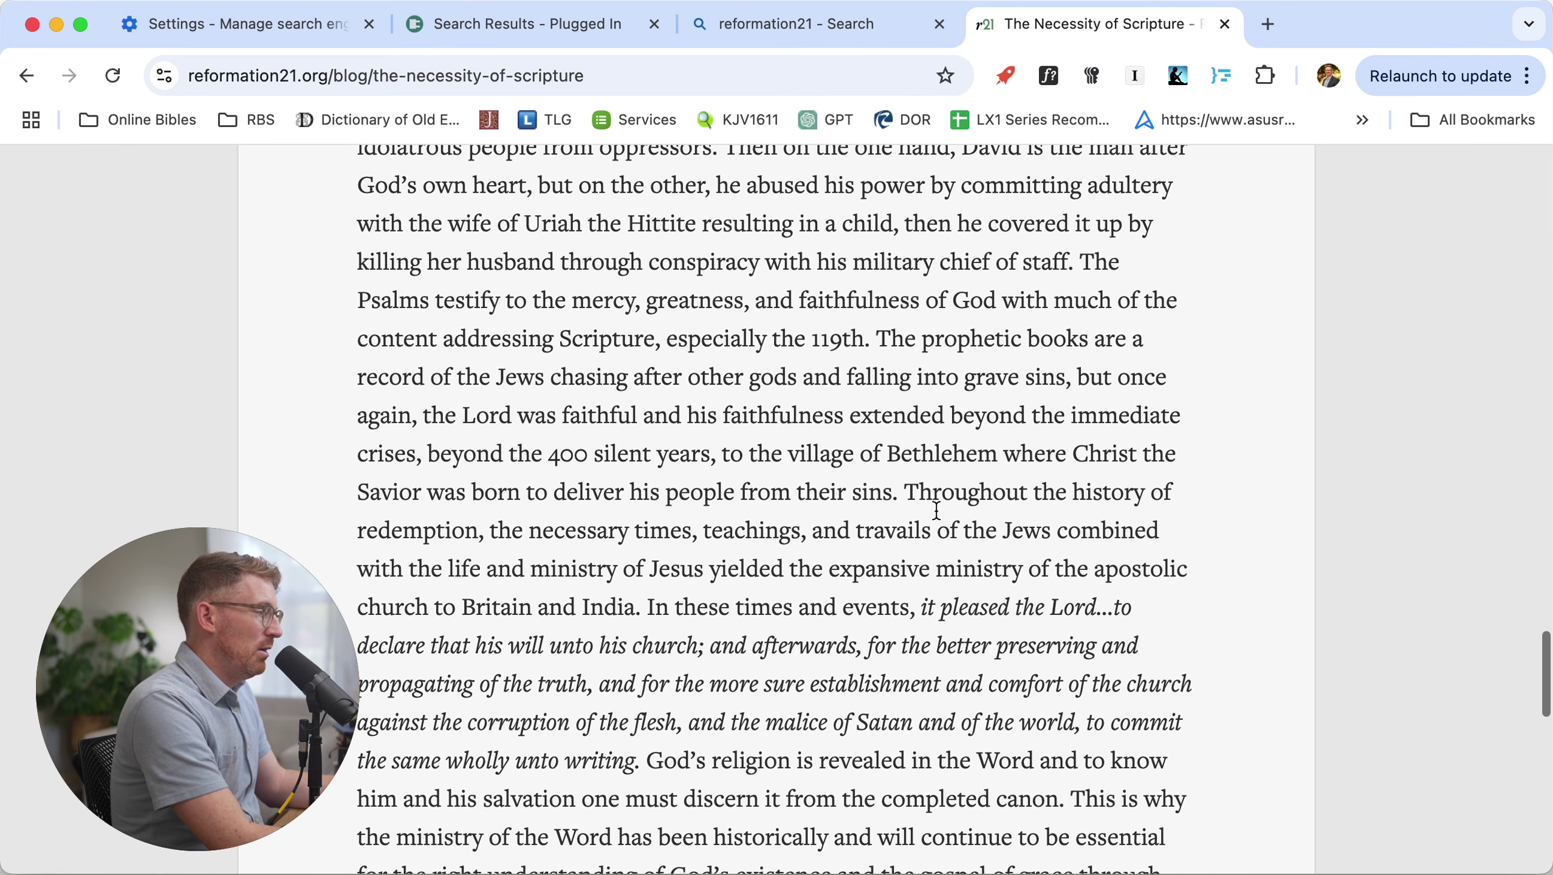
pyautogui.scroll(-7, 936, 510)
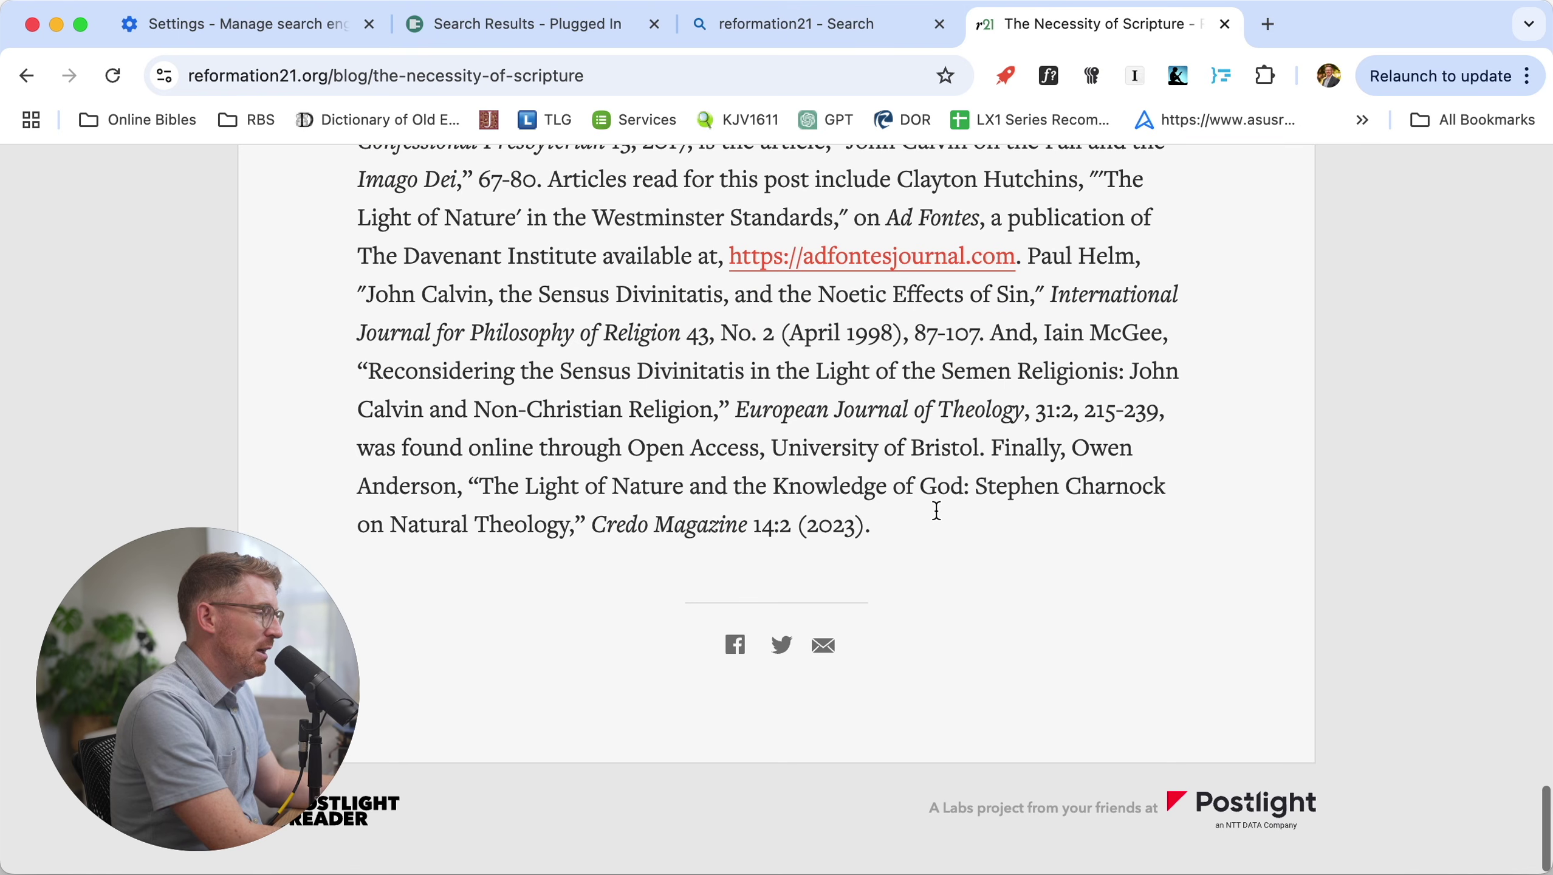
pyautogui.press('Home')
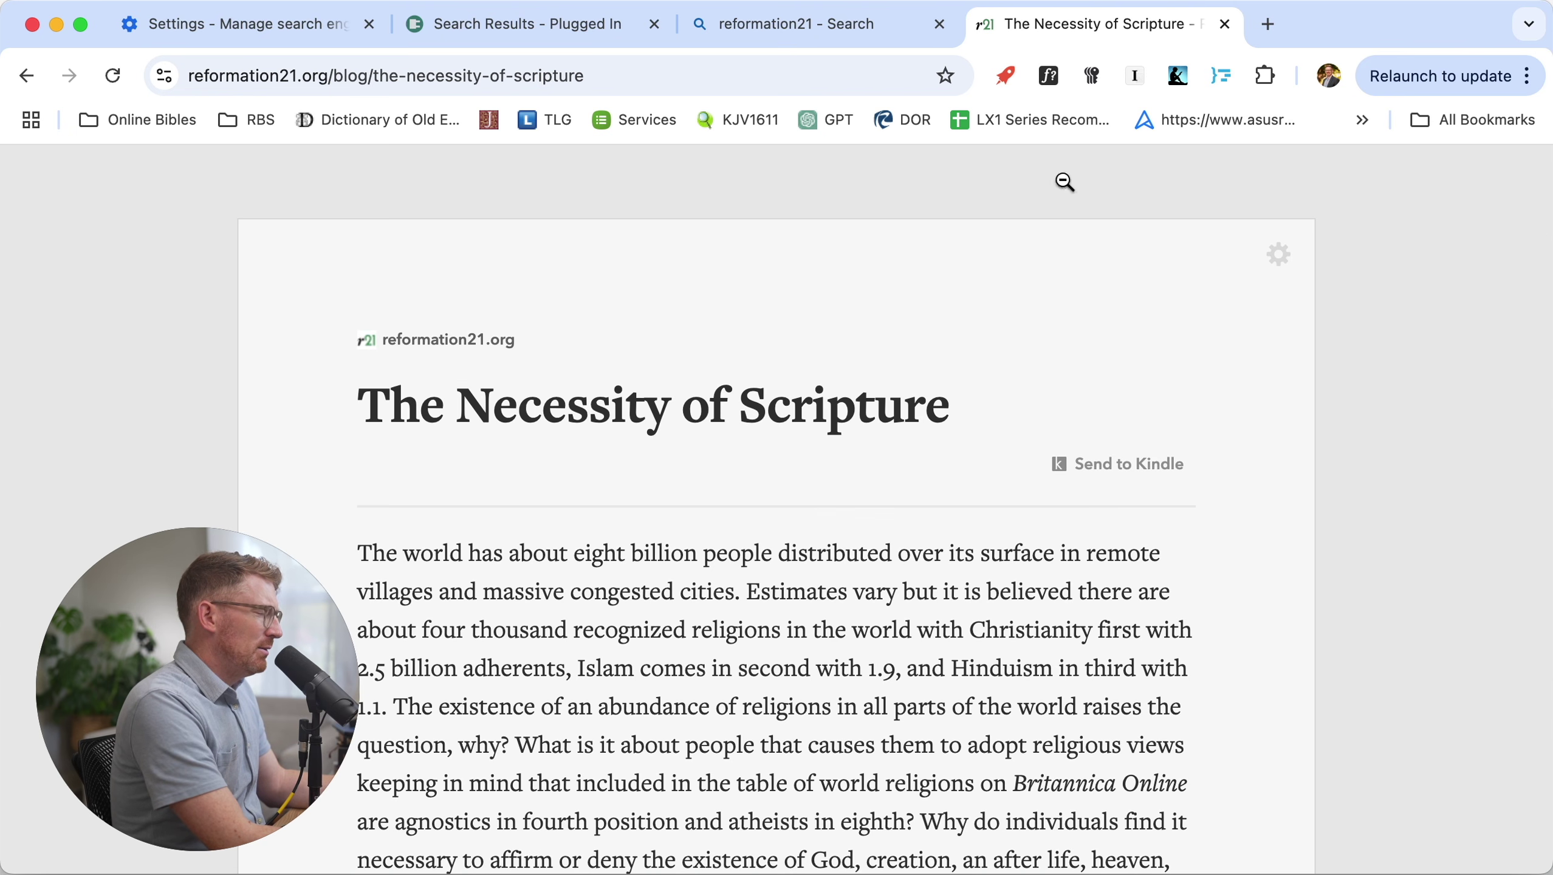
# Look through the Postlight Reader extension's management details and close that tab
pyautogui.rightClick(1005, 76)
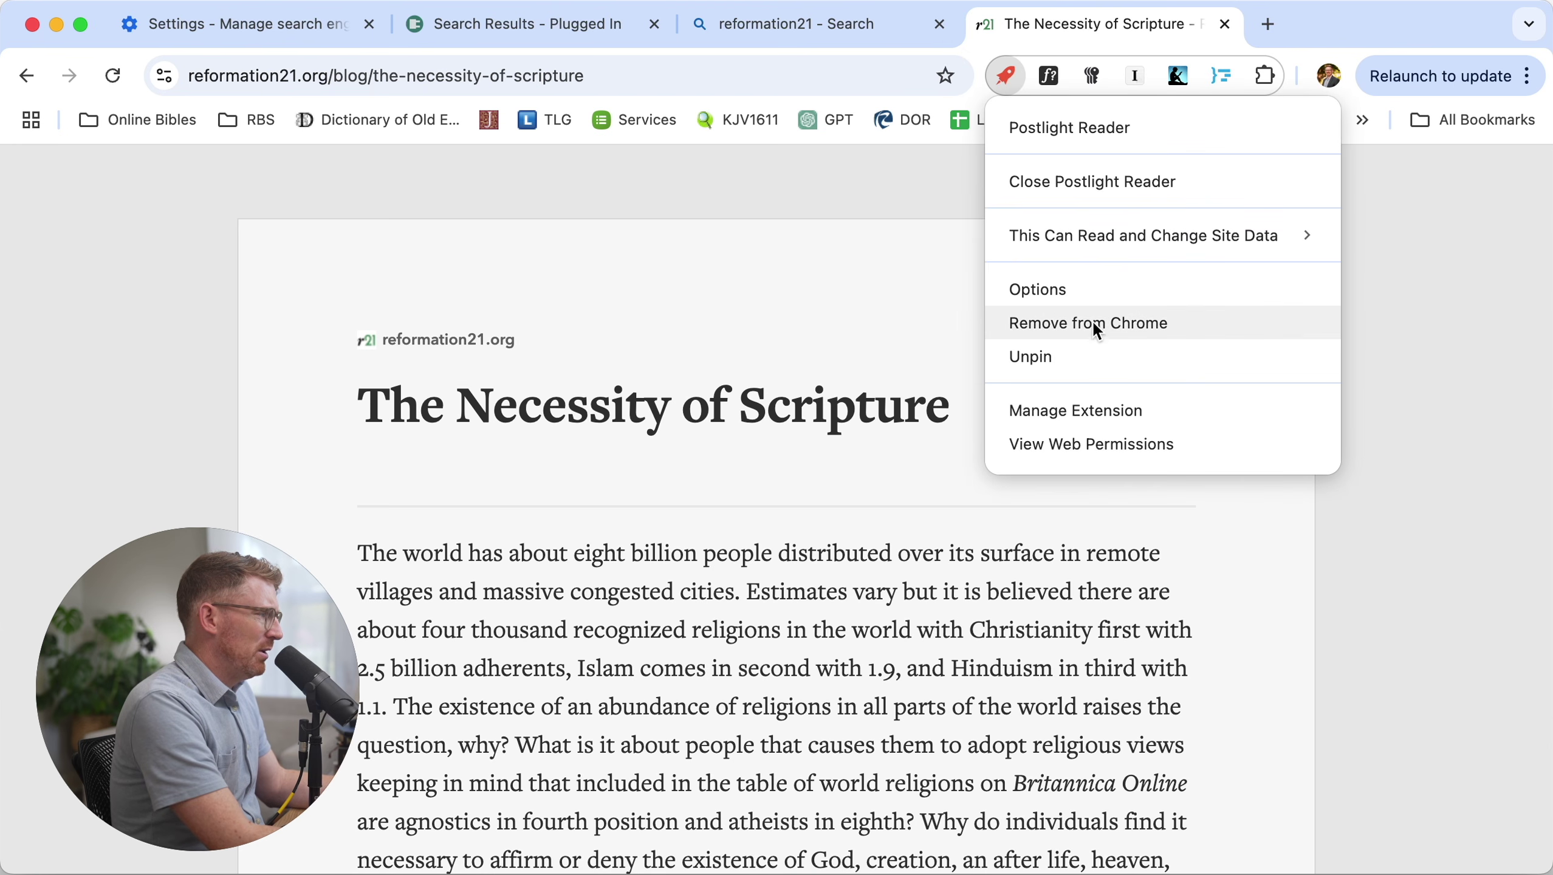
pyautogui.click(1159, 416)
pyautogui.scroll(-8, 838, 490)
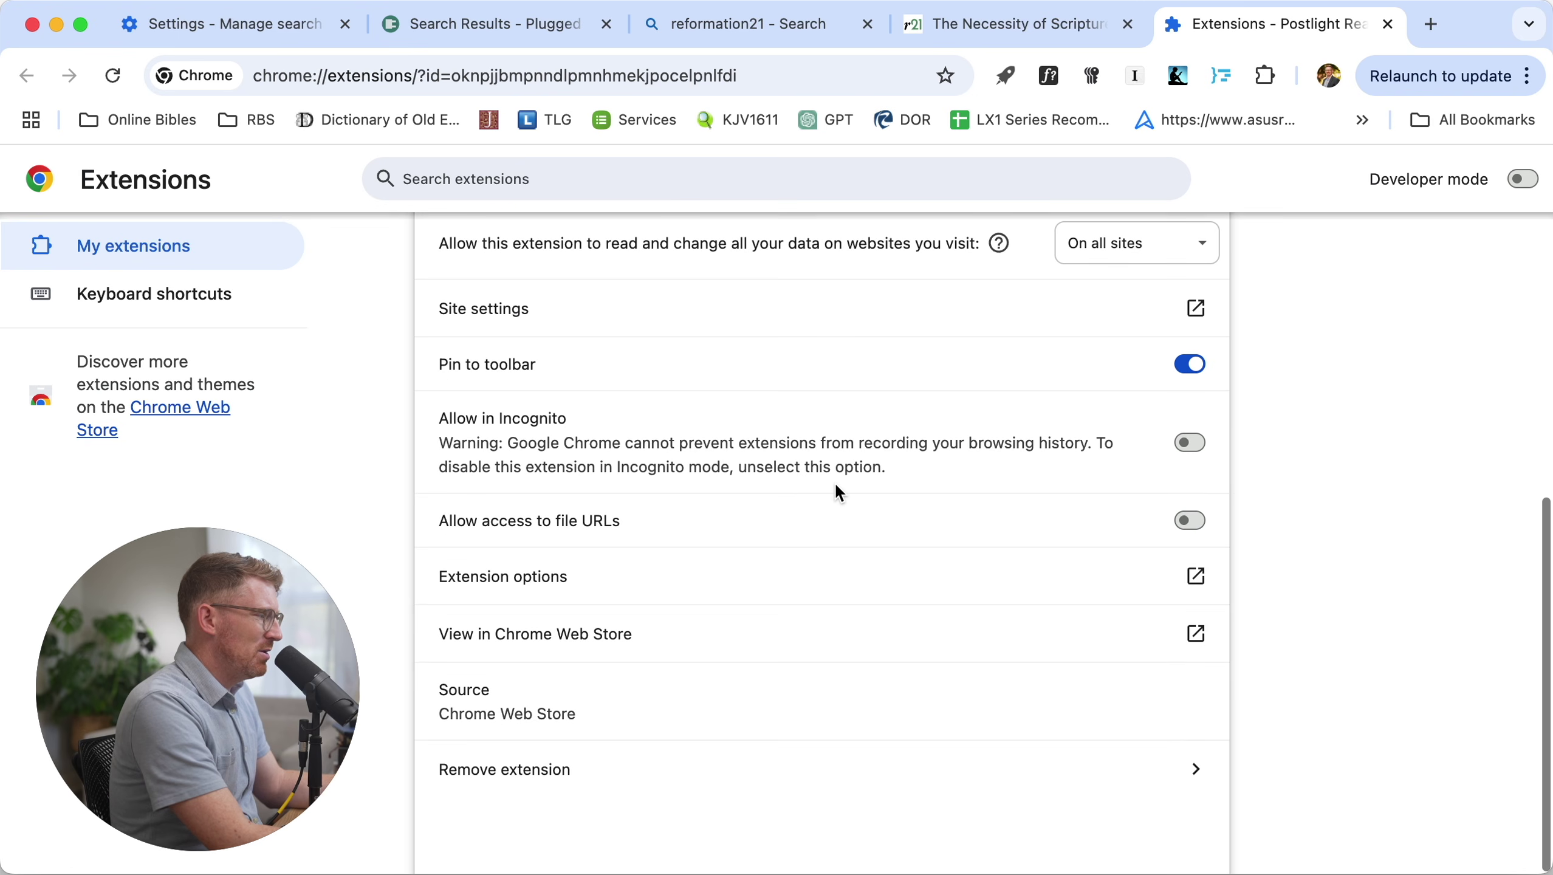
pyautogui.scroll(10, 835, 483)
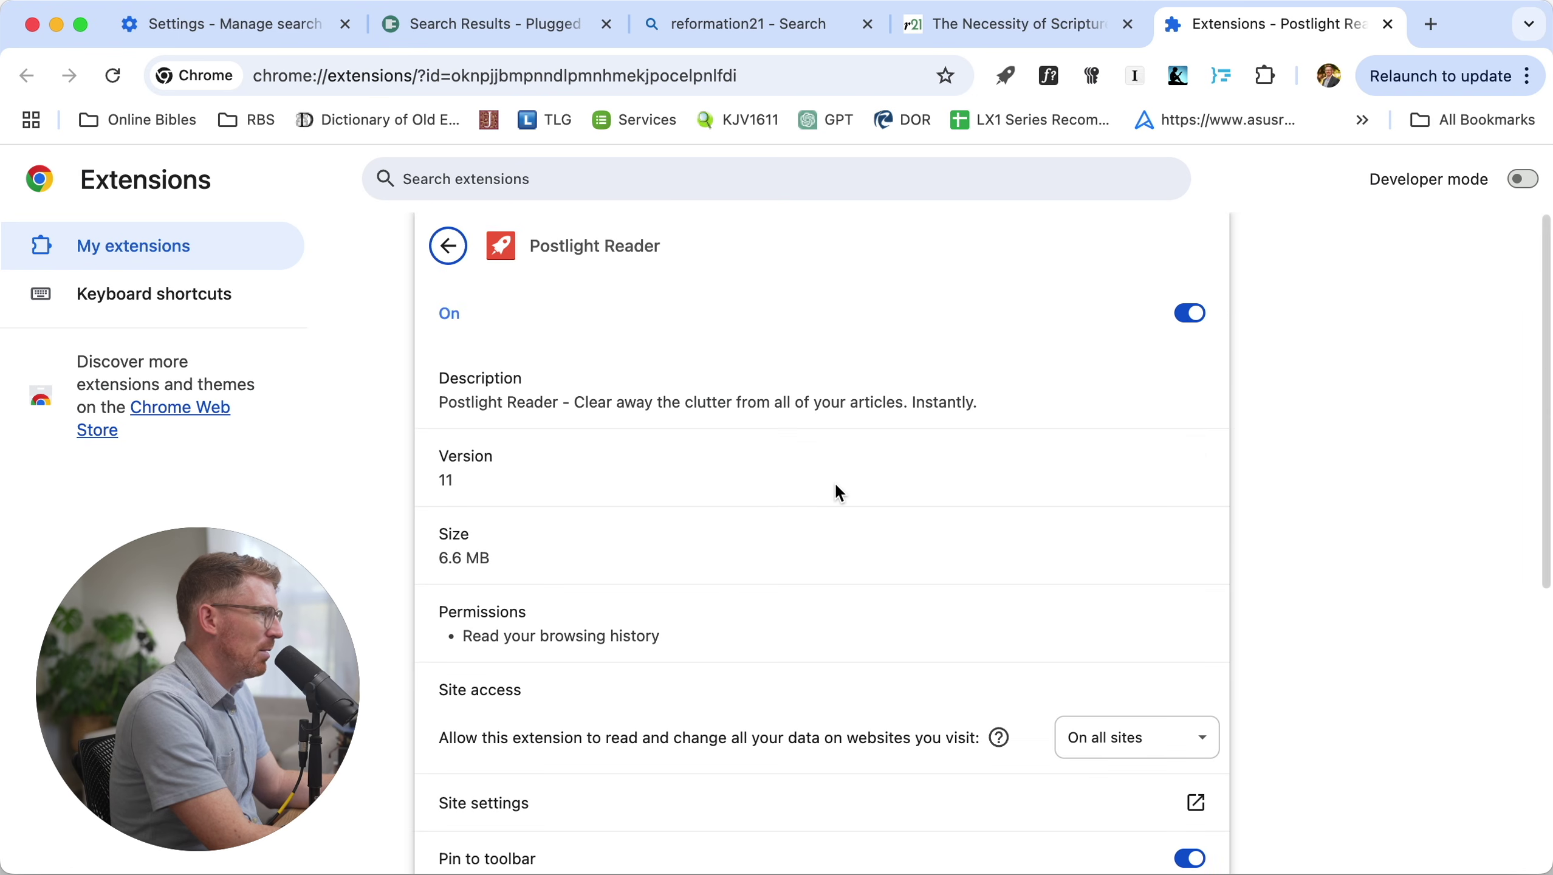
pyautogui.press('super+w')
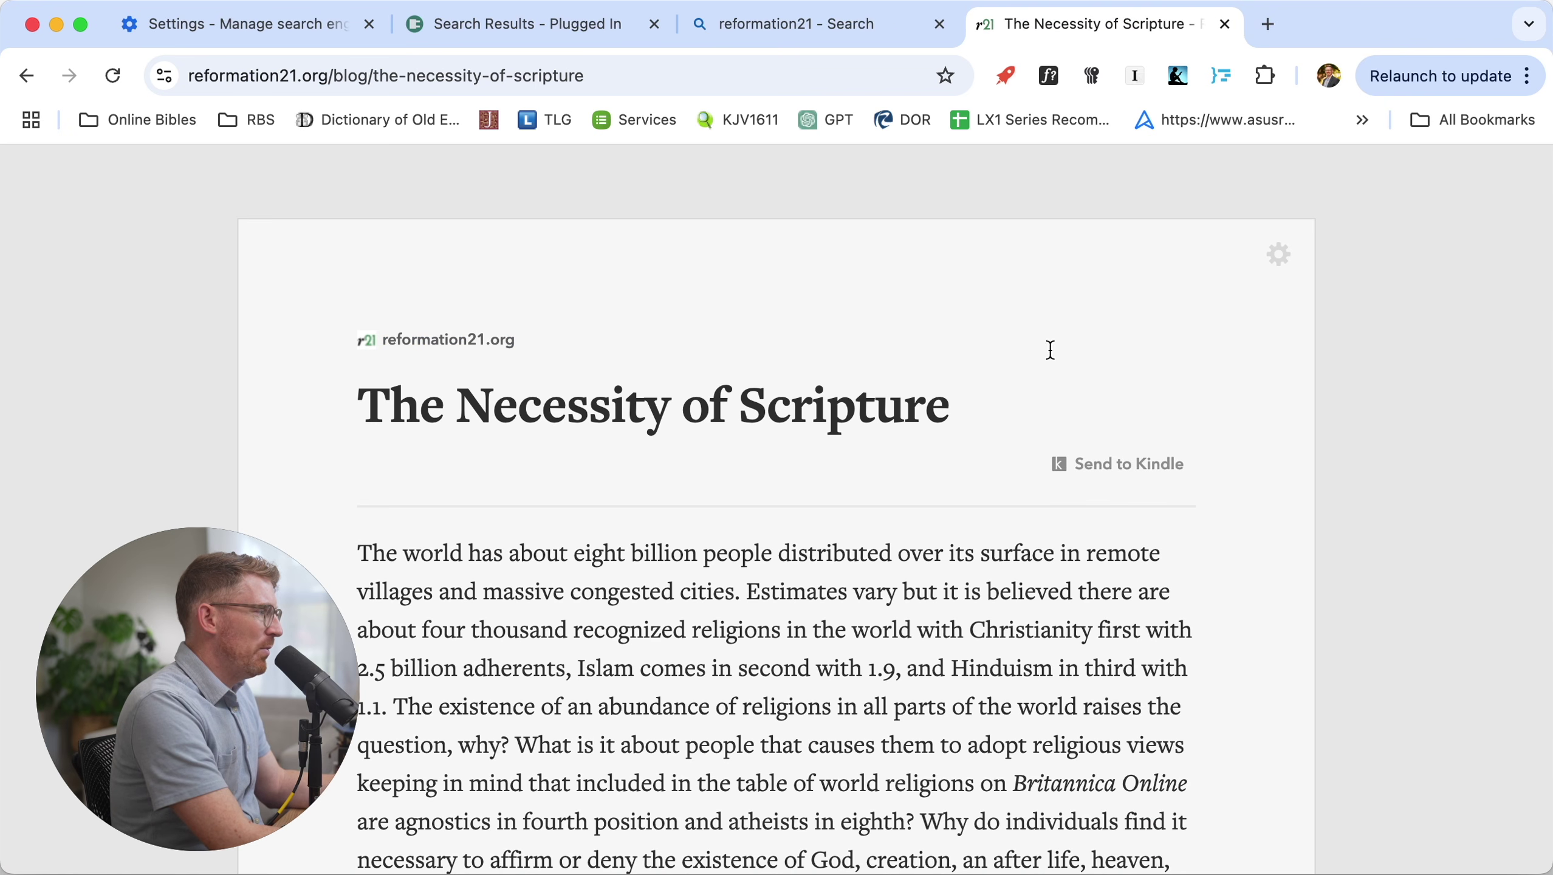
# Exit the Postlight Reader view and look over the beginning of the original article page
pyautogui.press('Escape')
pyautogui.scroll(-5, 823, 449)
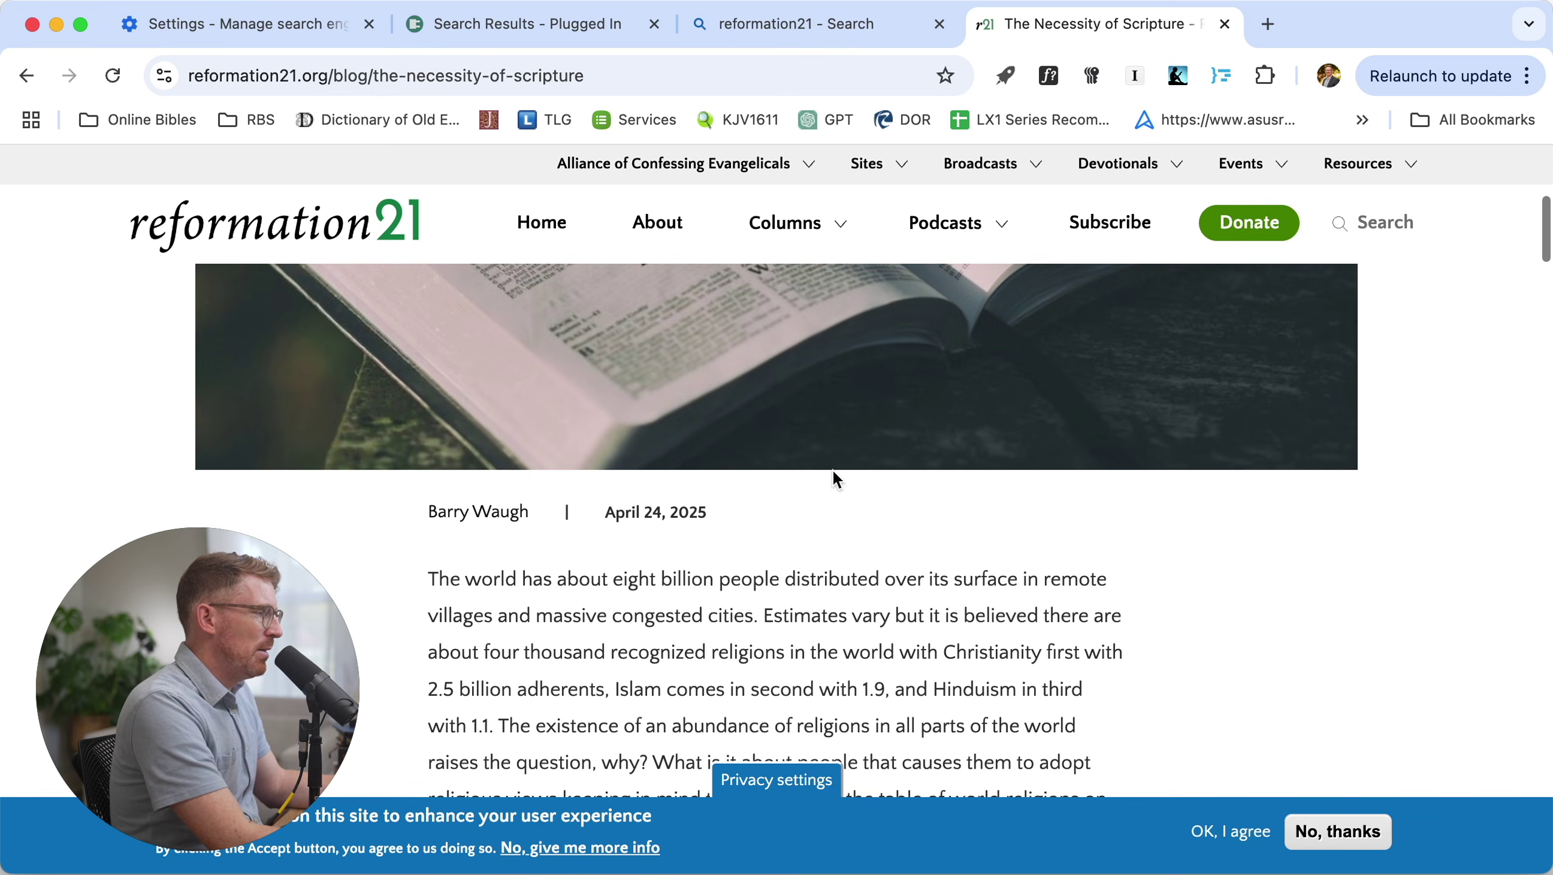
pyautogui.scroll(5, 833, 468)
pyautogui.scroll(-1, 833, 469)
pyautogui.scroll(-5, 834, 469)
pyautogui.scroll(5, 835, 471)
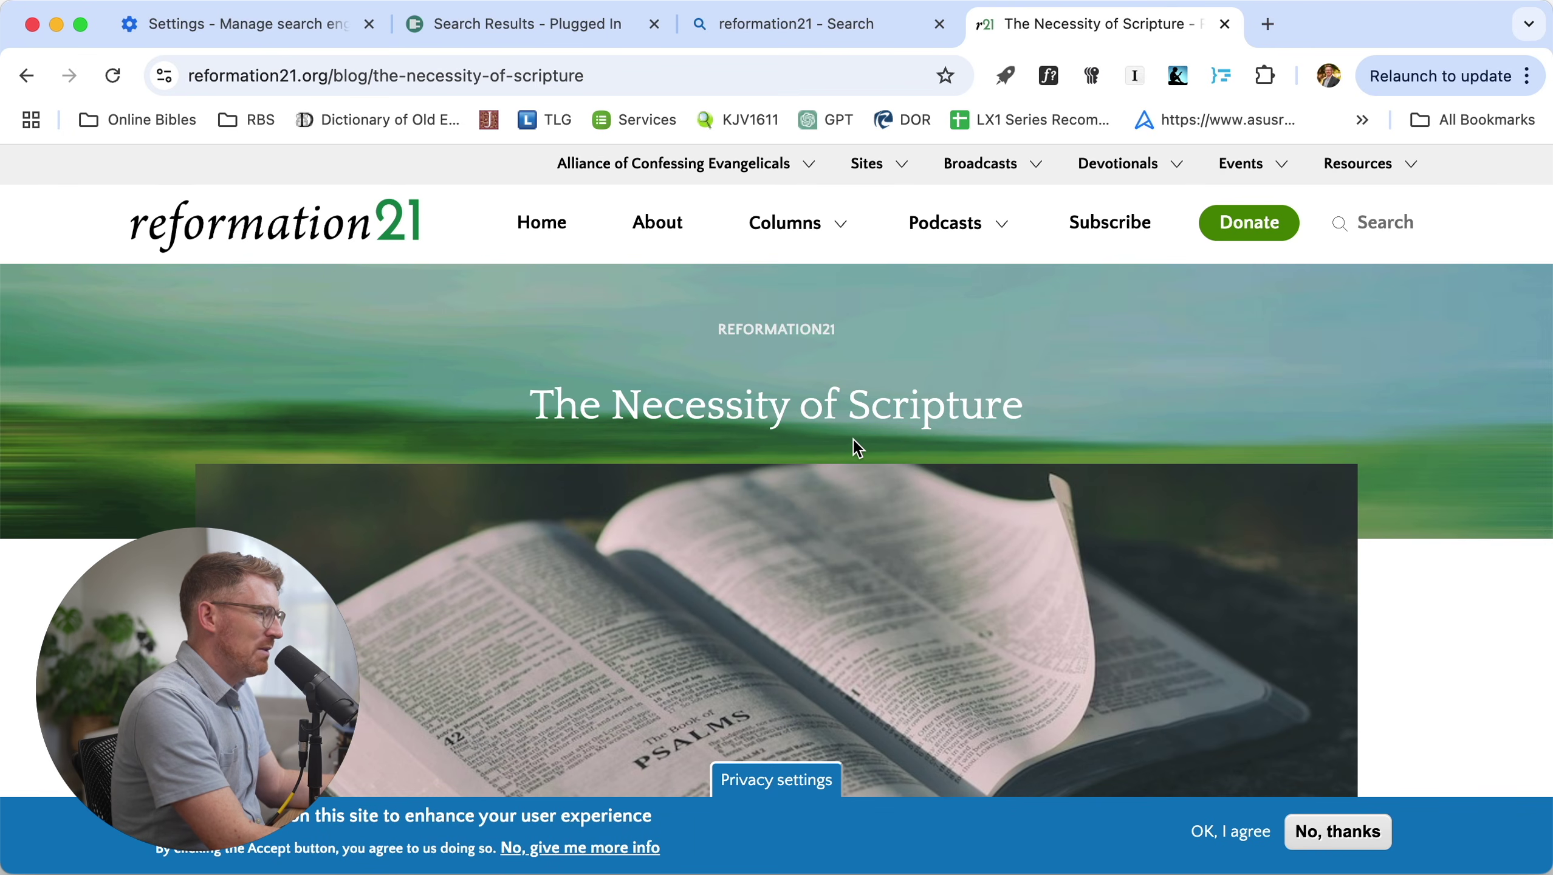
# Check the save shortcut in the Instapaper extension's options and close the options tab
pyautogui.click(1135, 76)
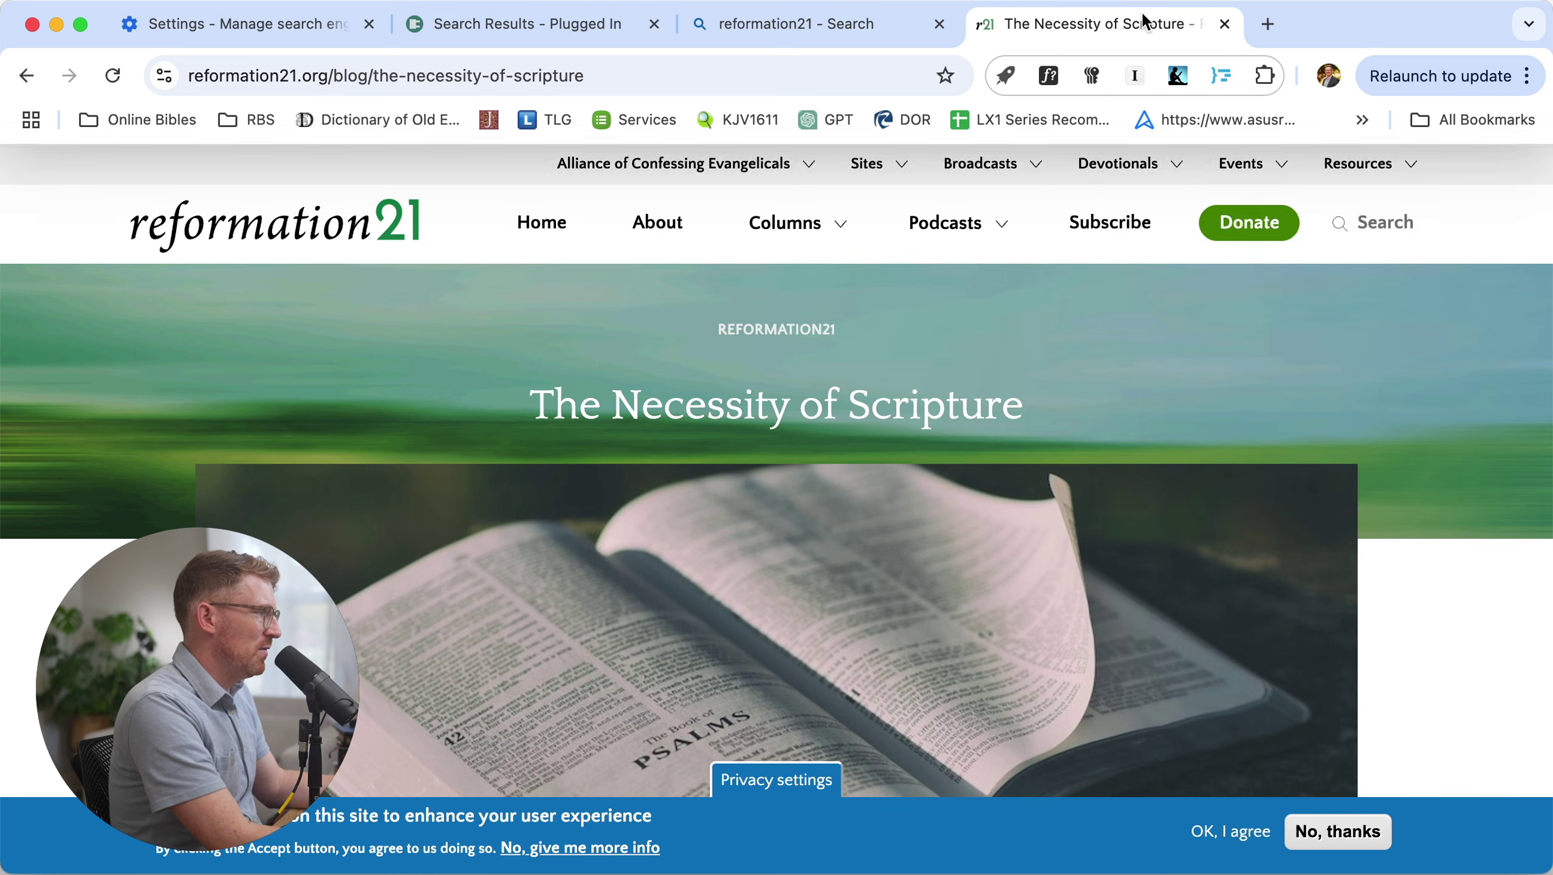
pyautogui.rightClick(1137, 78)
pyautogui.click(1196, 232)
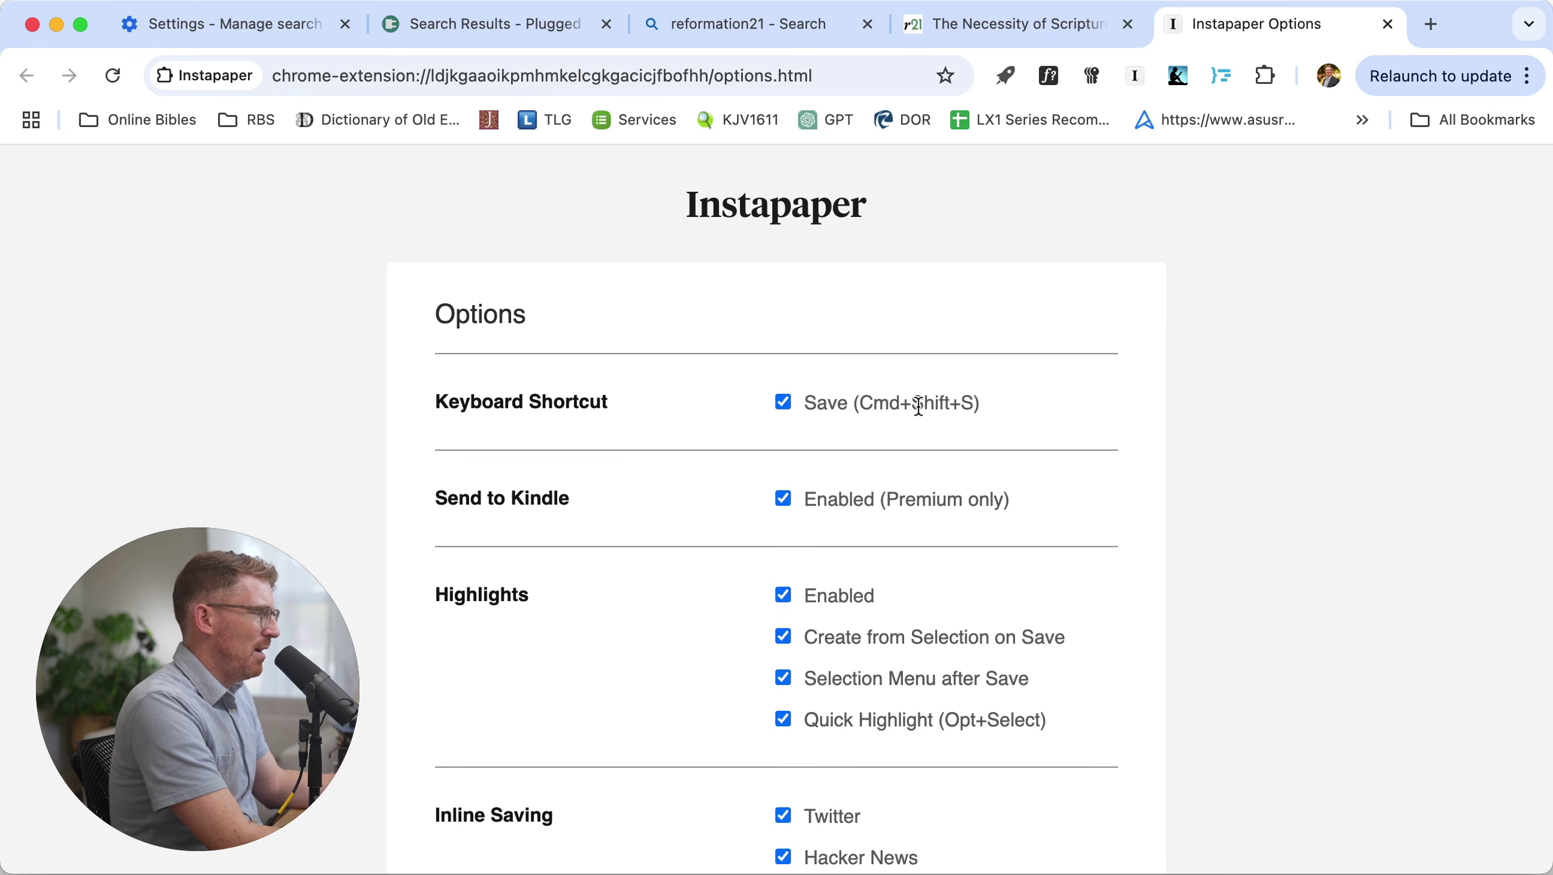
pyautogui.press('super+w')
# Read the keyboard shortcut instructions in Postlight Reader's options, and close the dialog and its tab
pyautogui.rightClick(1005, 75)
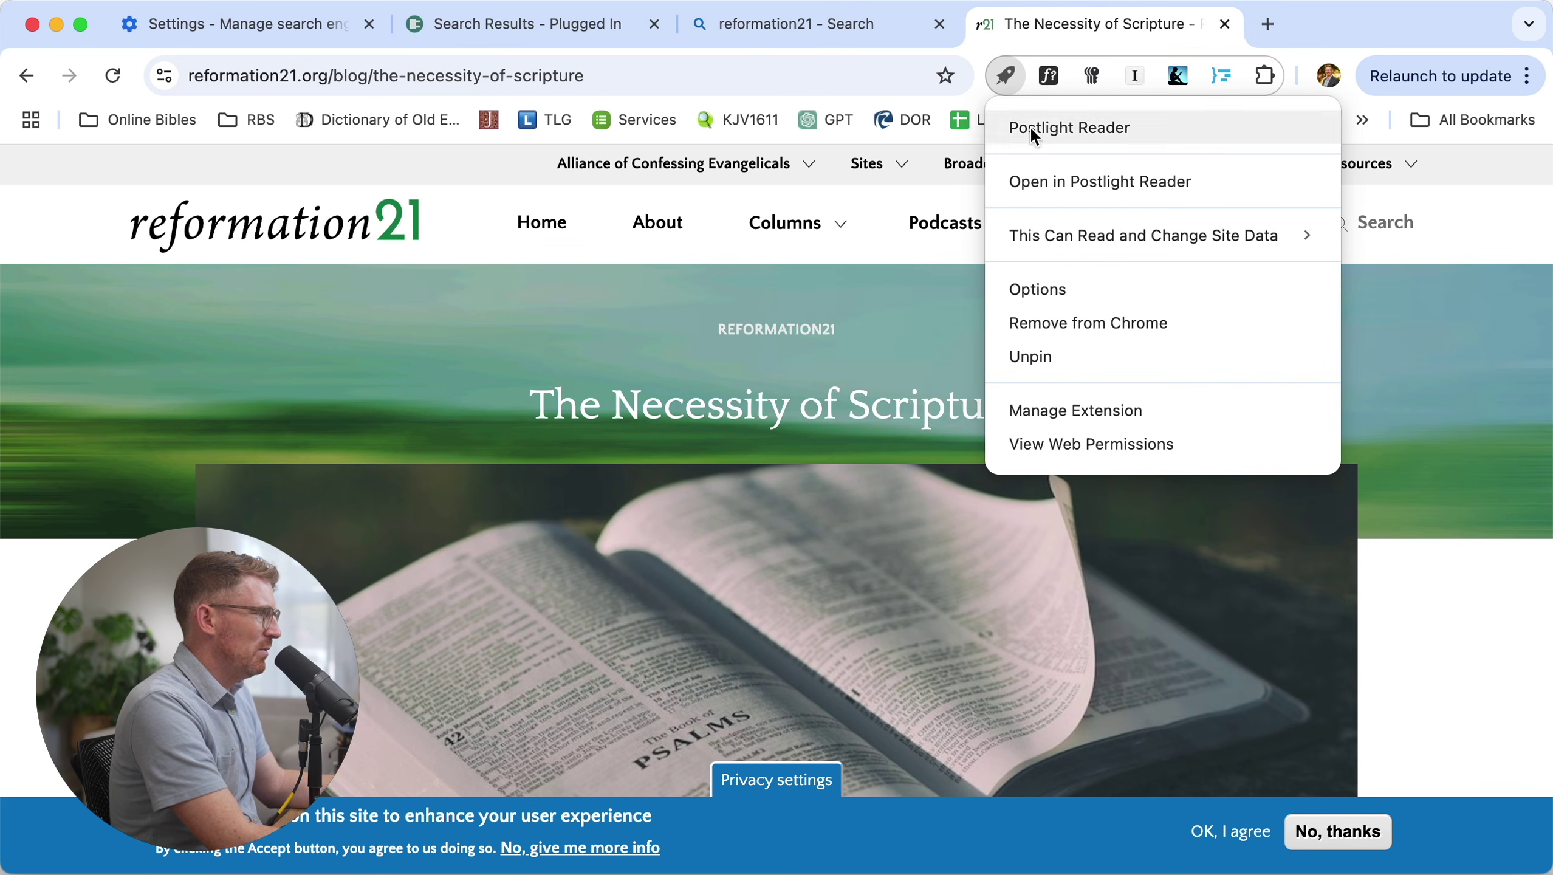
pyautogui.click(1053, 292)
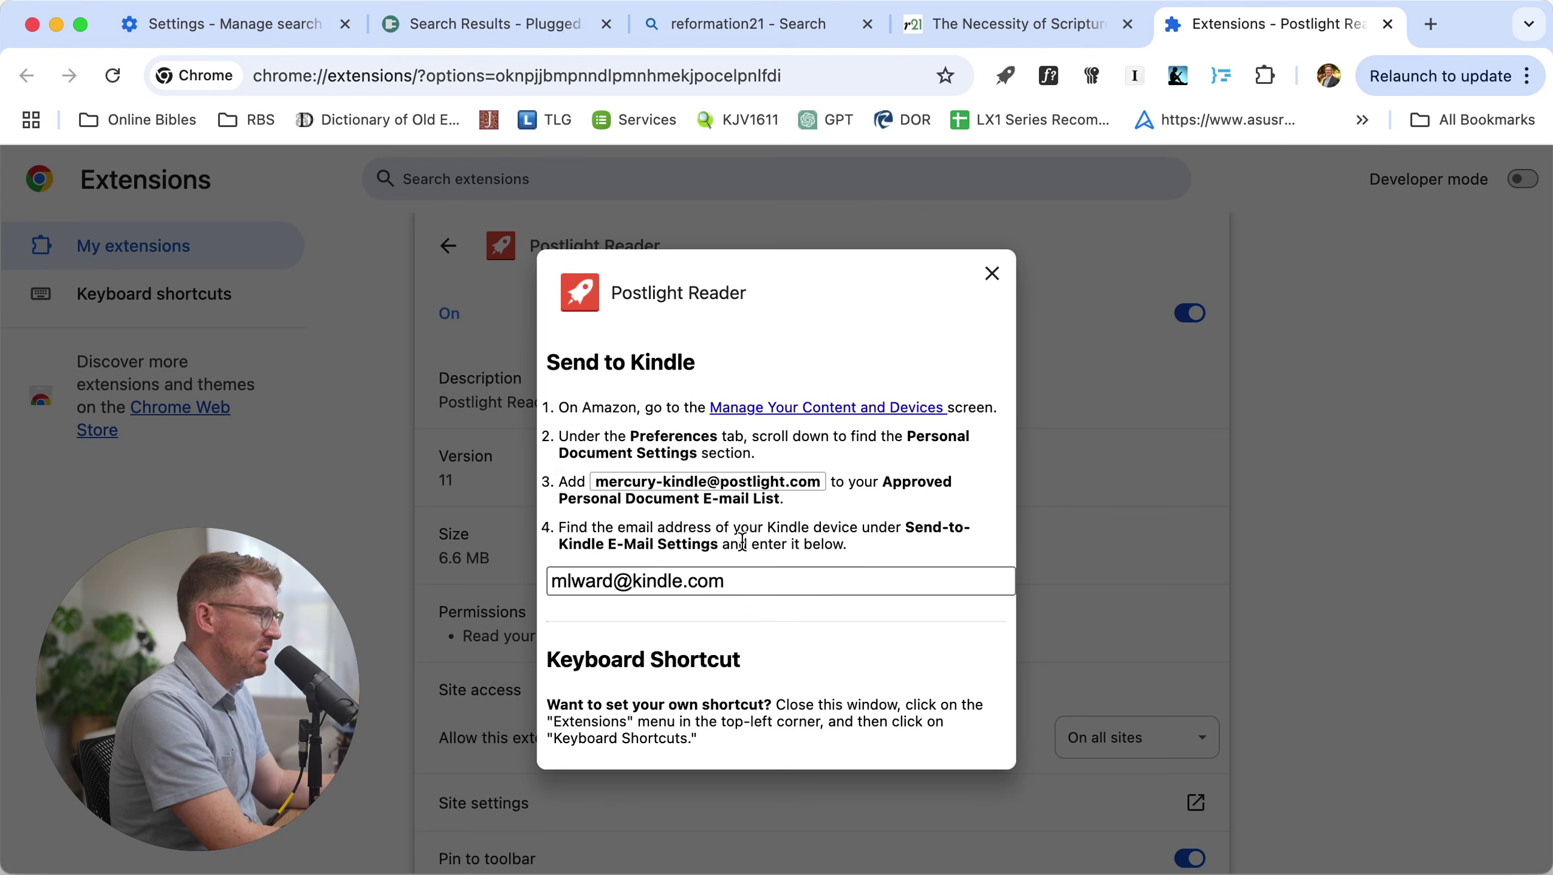
pyautogui.scroll(-1, 718, 613)
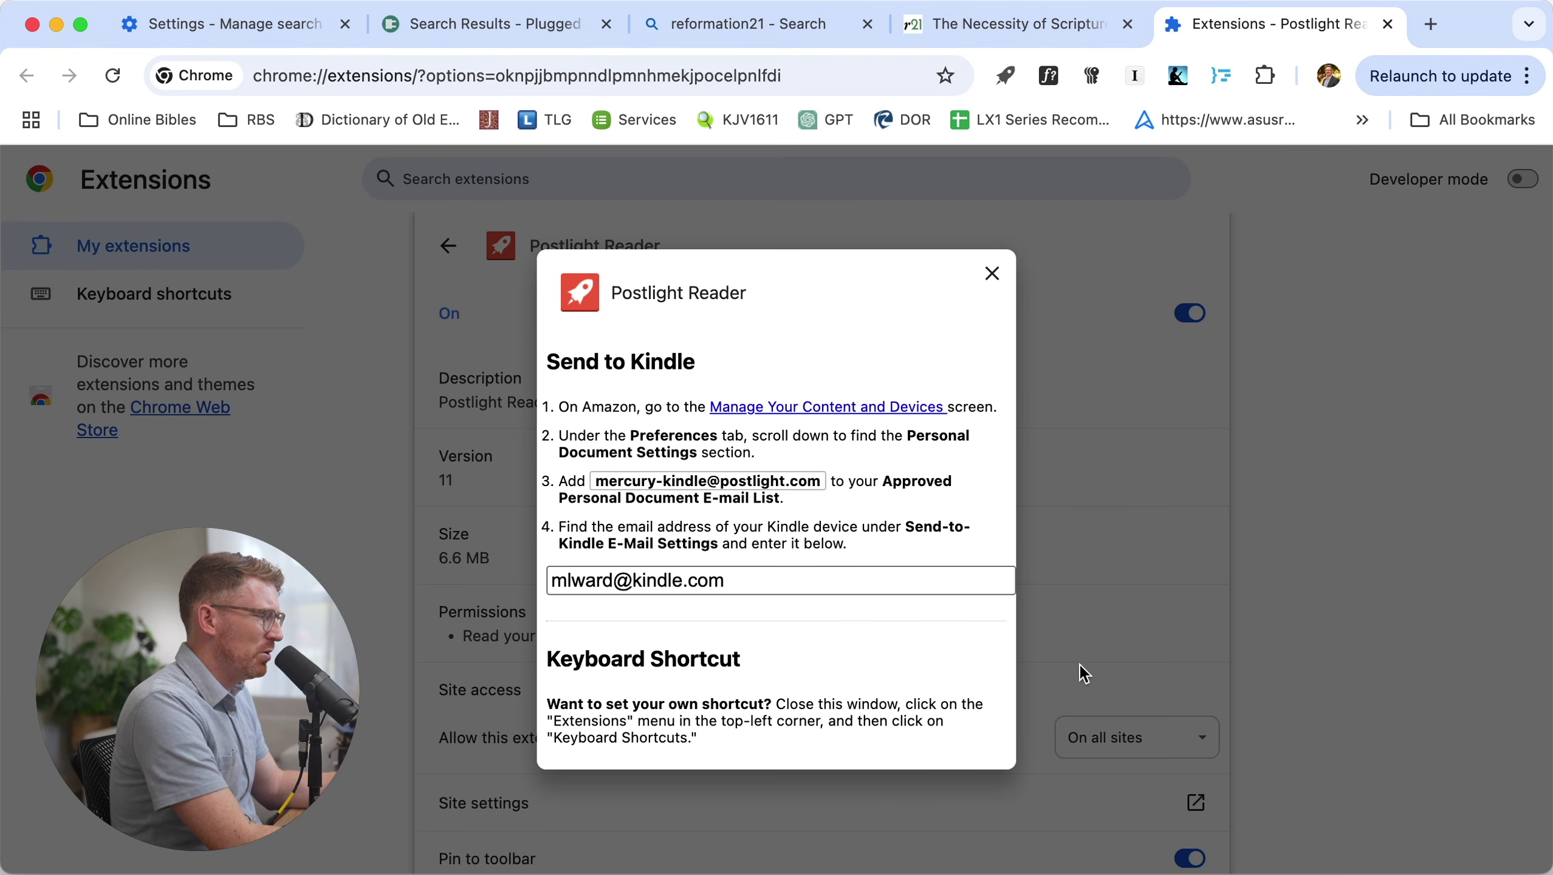
pyautogui.scroll(-5, 1074, 671)
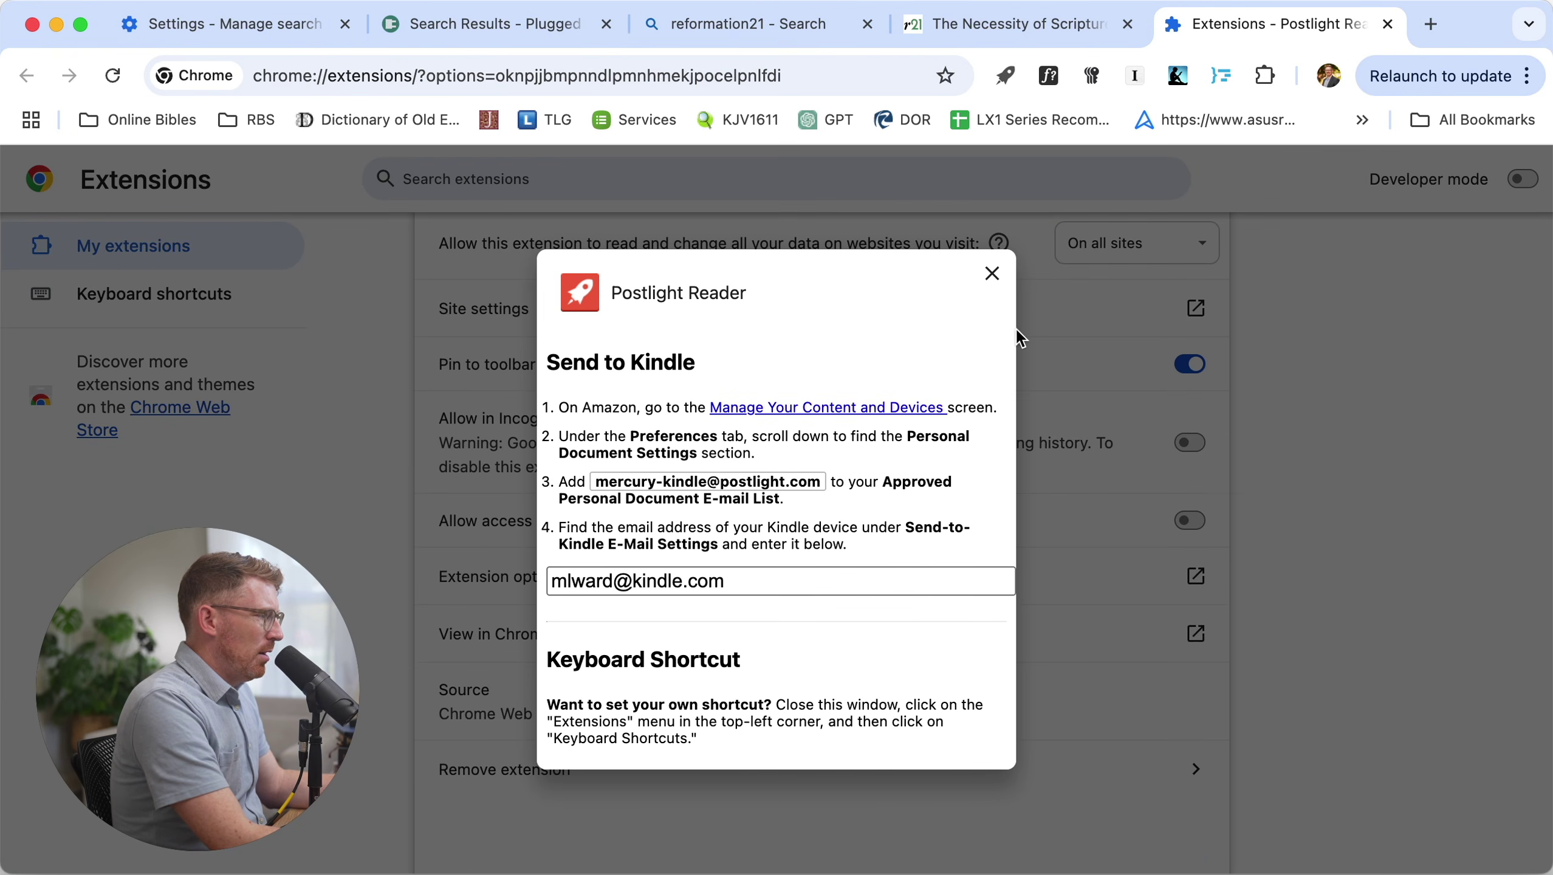
pyautogui.click(992, 273)
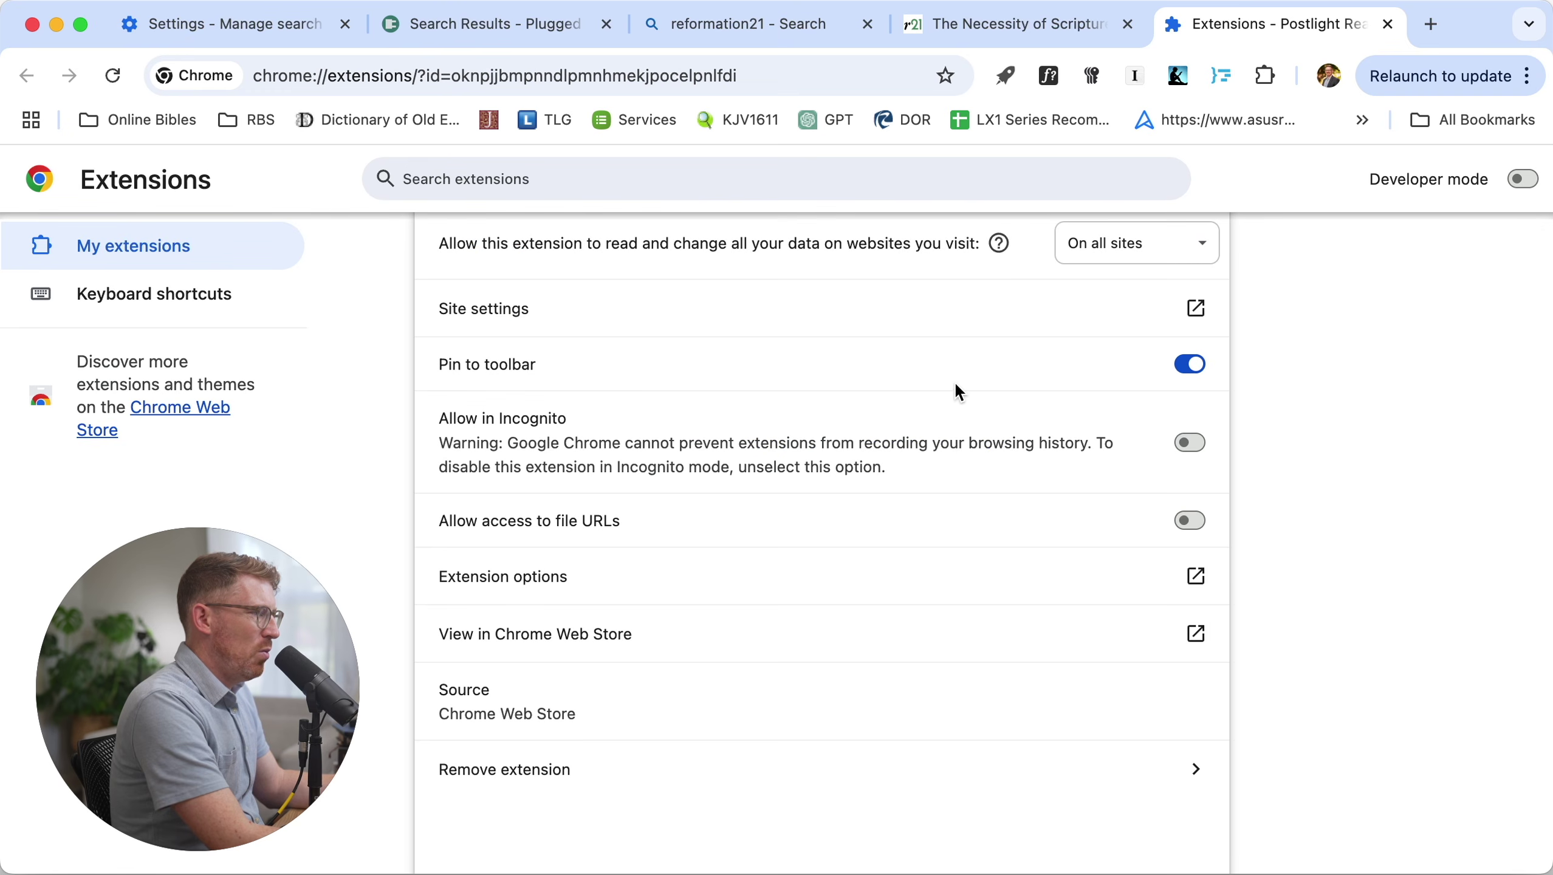
pyautogui.press('super+w')
# Open the keyboard shortcuts page of Chrome's extension manager
pyautogui.click(1287, 75)
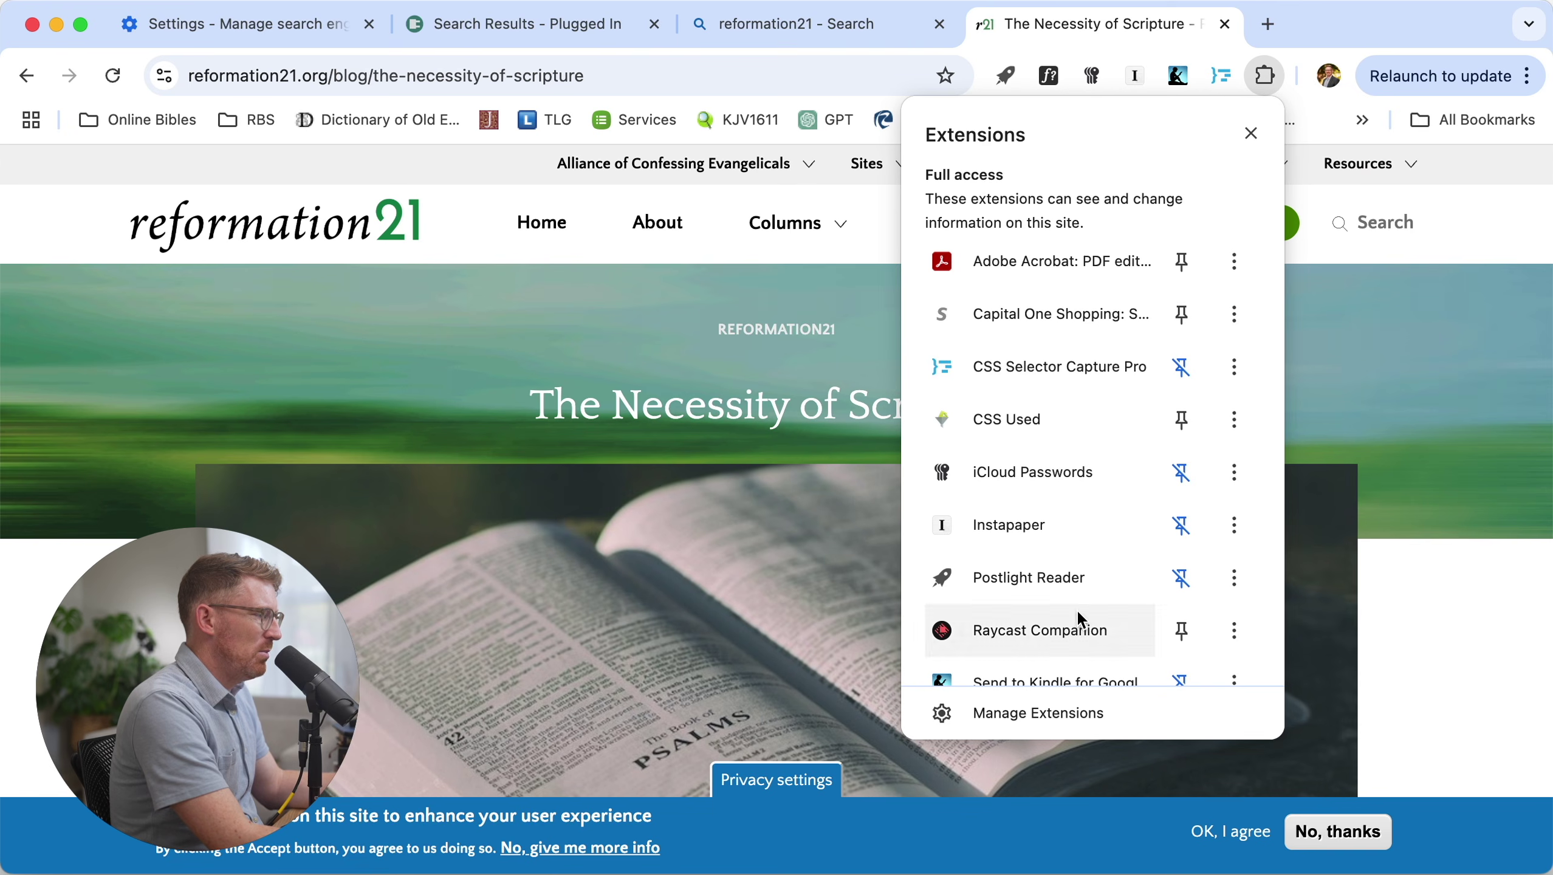
pyautogui.scroll(-1, 1076, 608)
pyautogui.click(1049, 717)
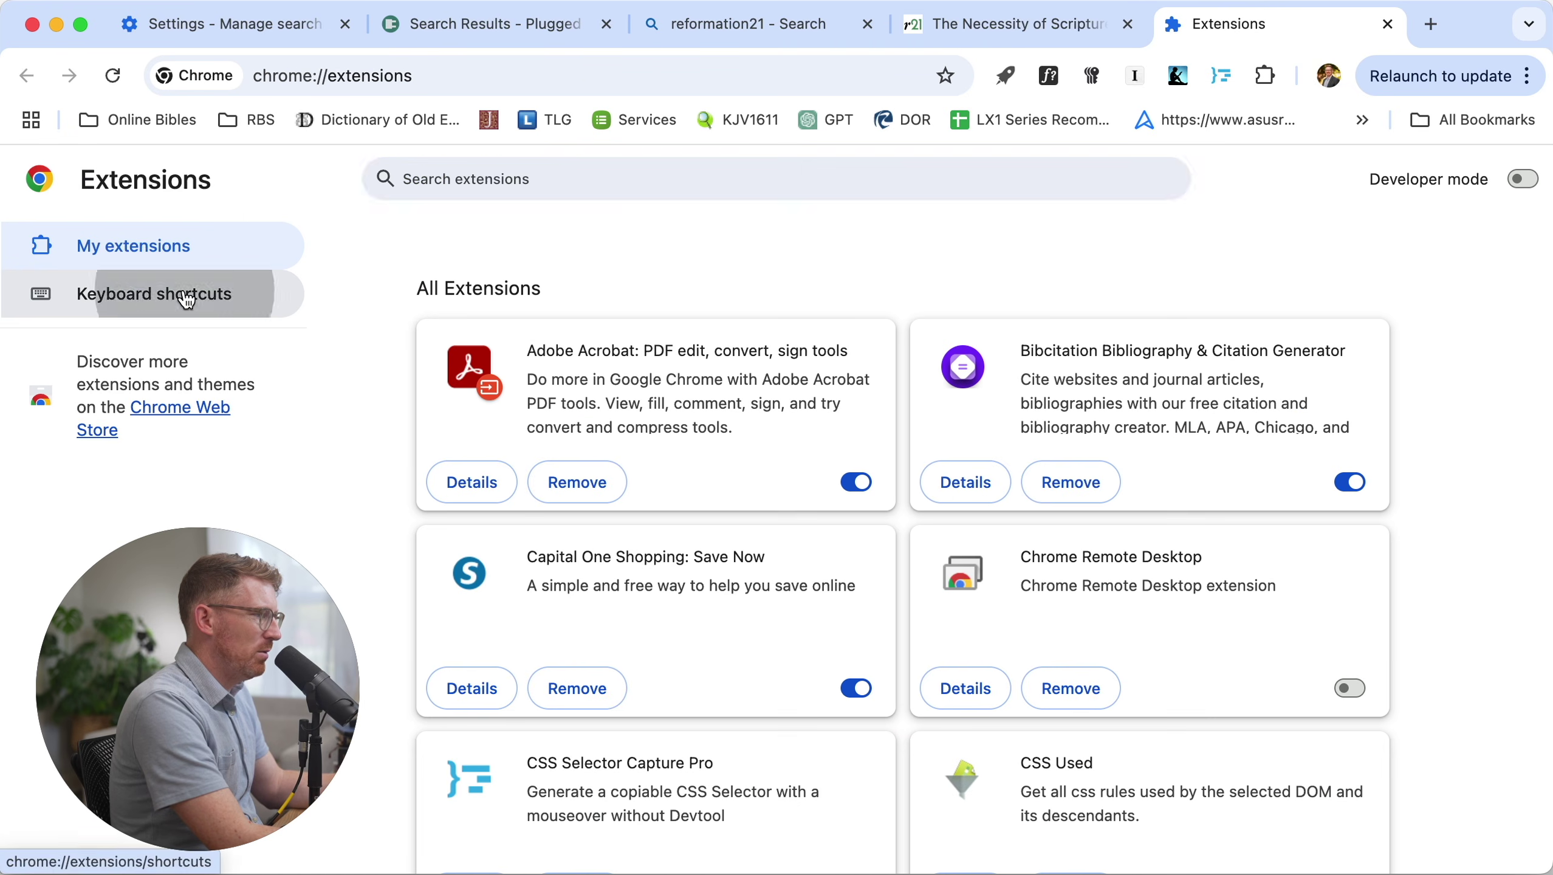
pyautogui.click(186, 295)
# Set the shortcut that activates the Postlight Reader extension to ⇧⌘R
pyautogui.scroll(-10, 681, 446)
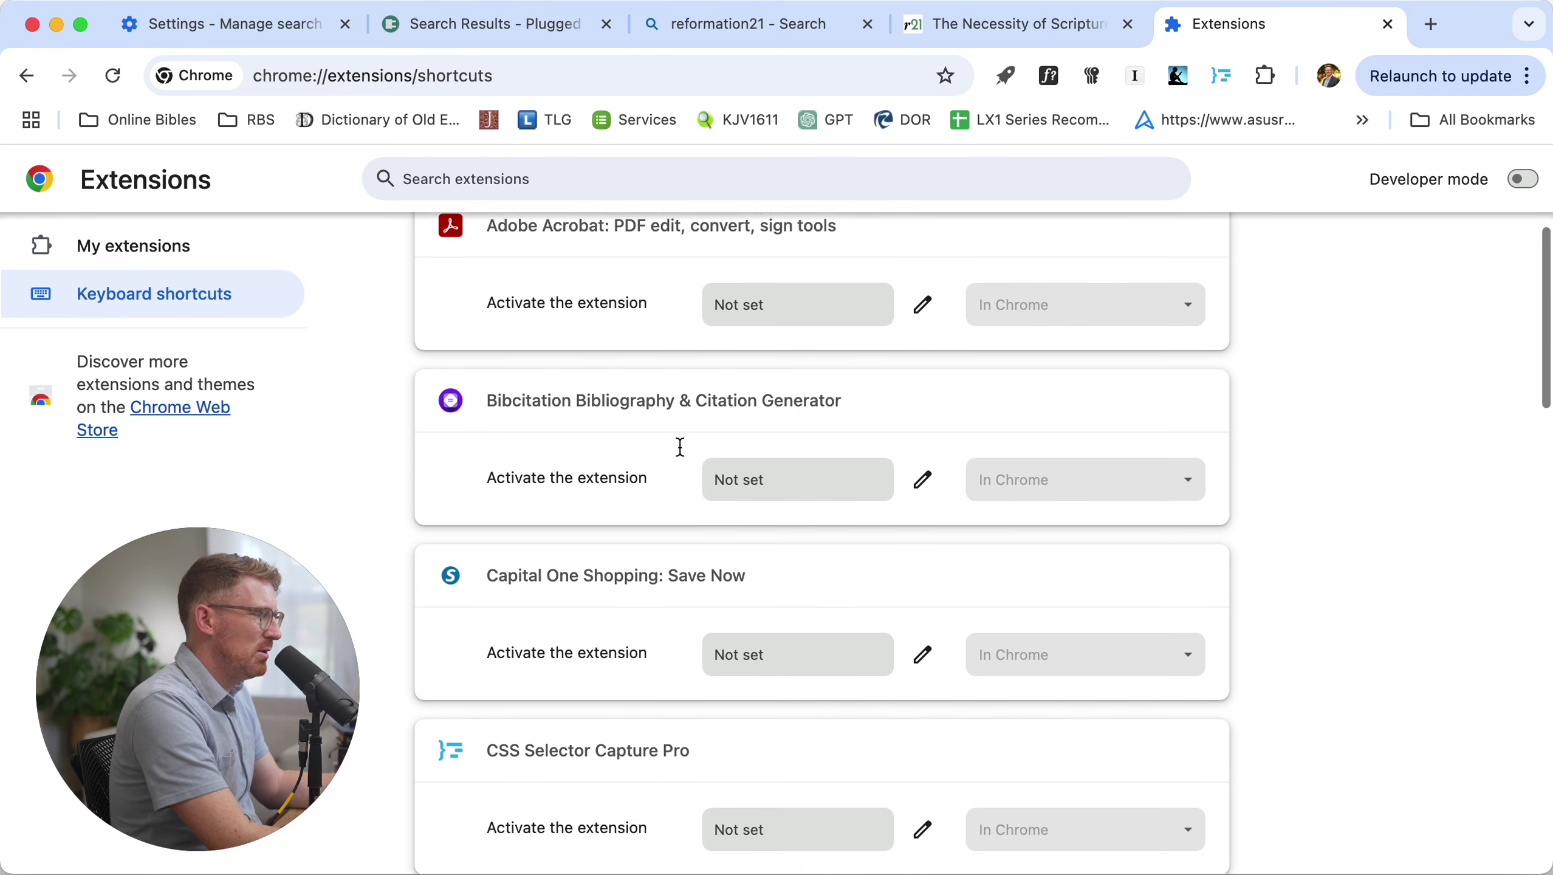
pyautogui.scroll(-11, 680, 446)
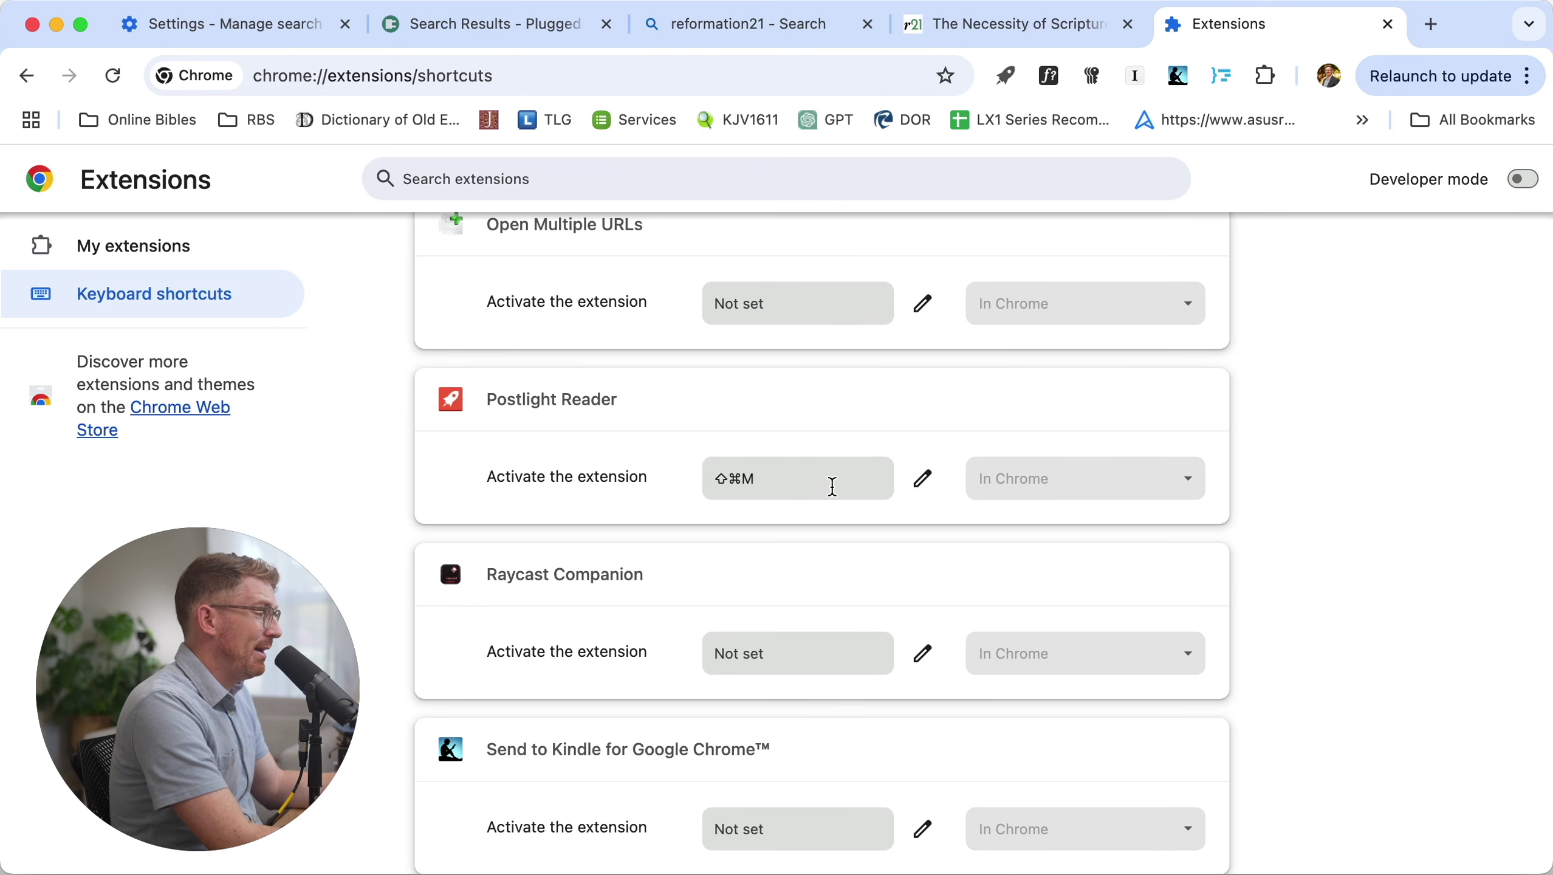
pyautogui.scroll(-3, 840, 503)
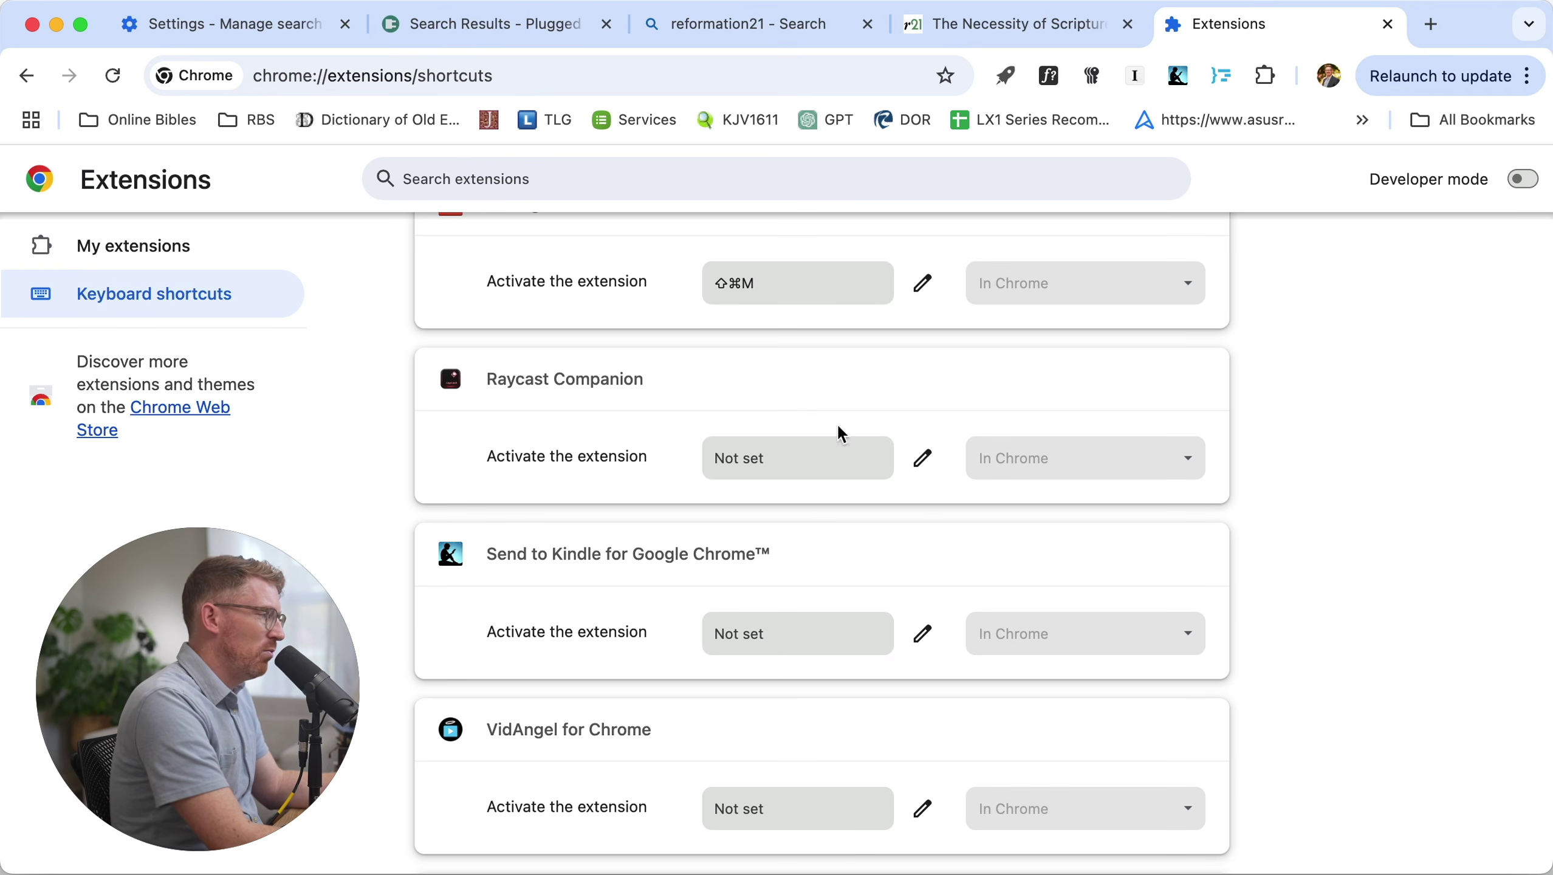
pyautogui.scroll(1, 833, 417)
pyautogui.click(922, 332)
pyautogui.press('shift+super+r')
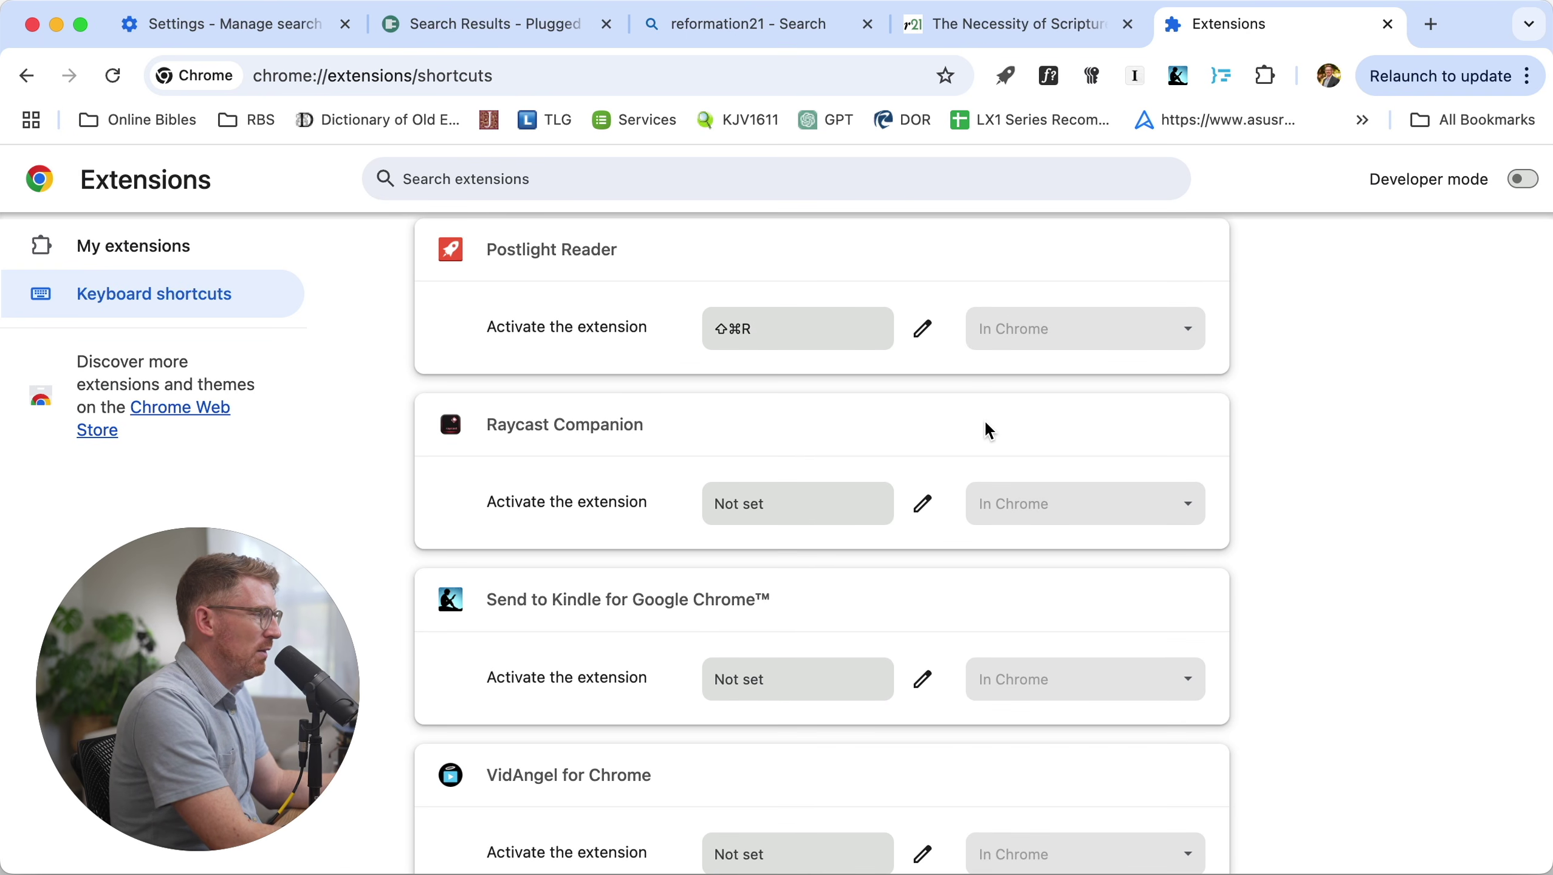
# Close the extensions tab and test the ⇧⌘R shortcut by toggling Postlight Reader on and off on the article
pyautogui.press('super+w')
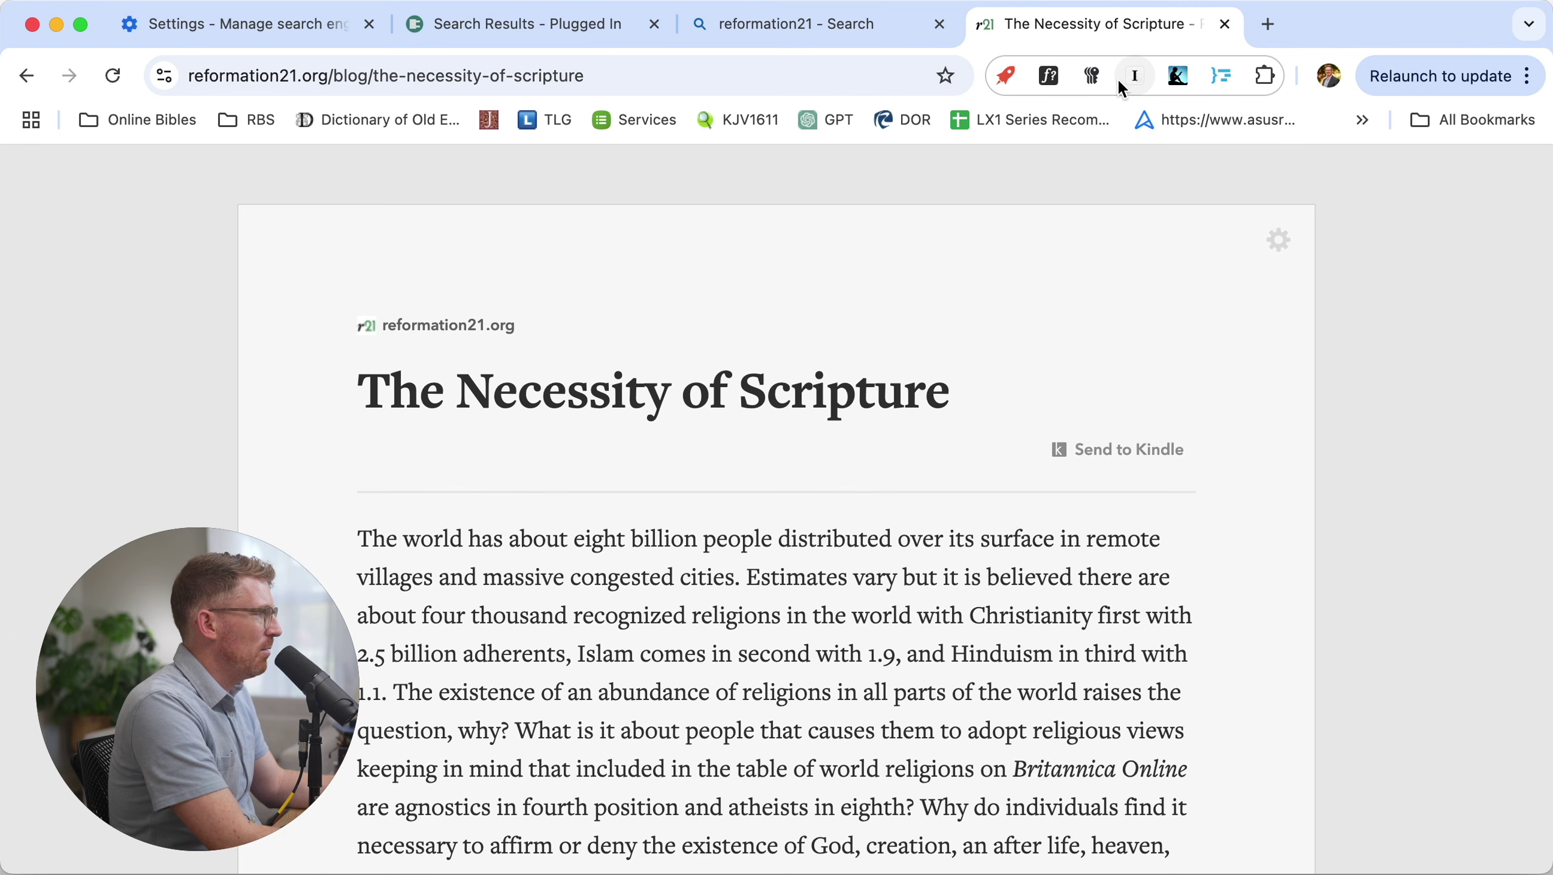
pyautogui.press('shift+super+r')
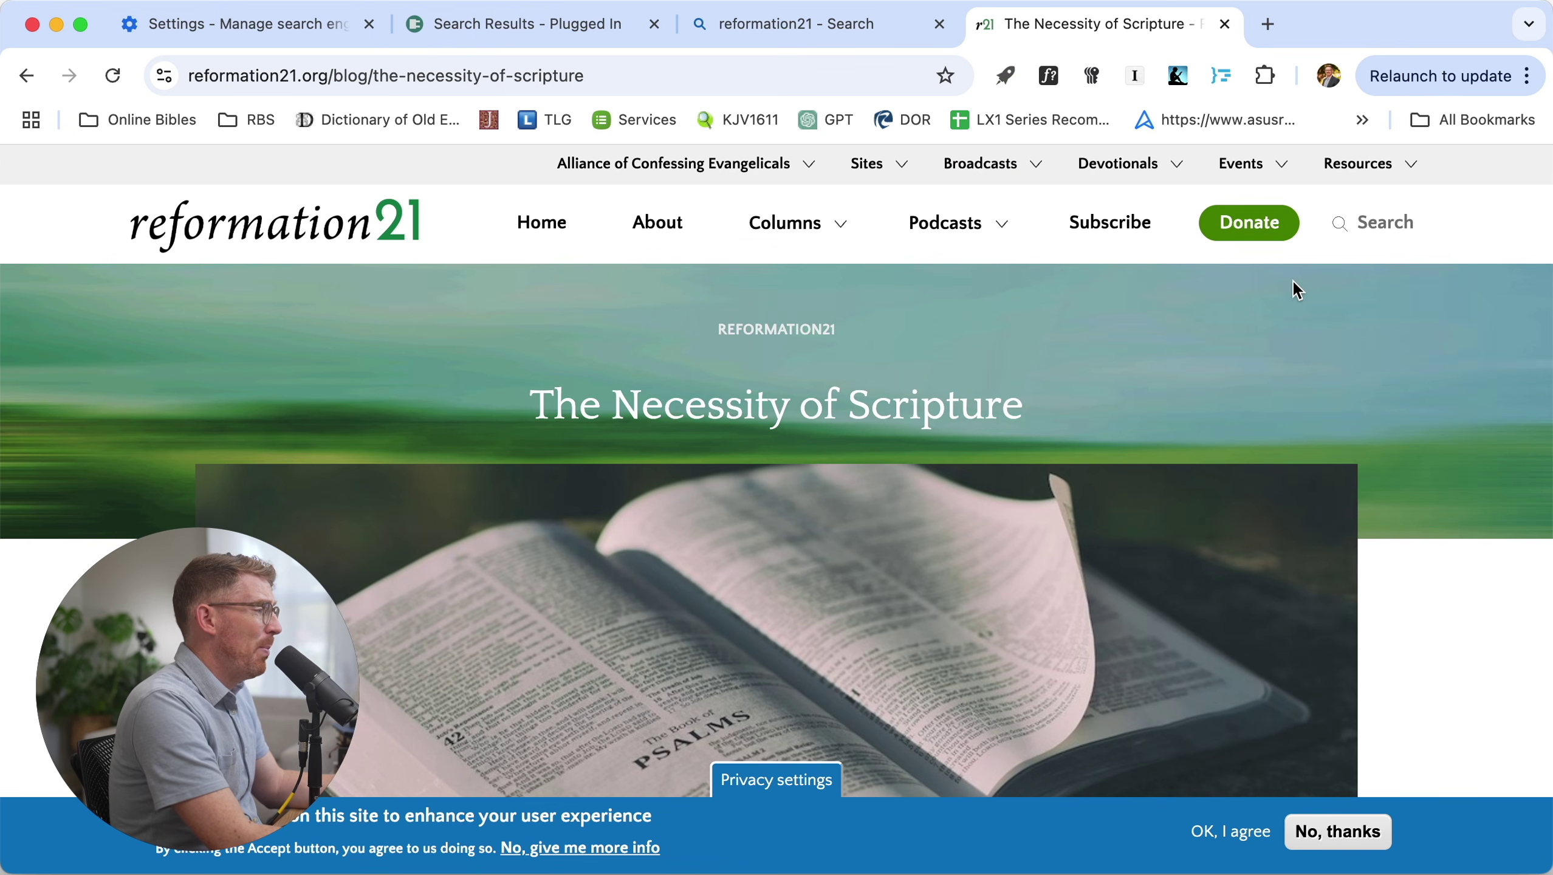
# Inspect the fonts near the article's title and in its body text with WhatFont, exiting the tool after each check
pyautogui.click(1047, 78)
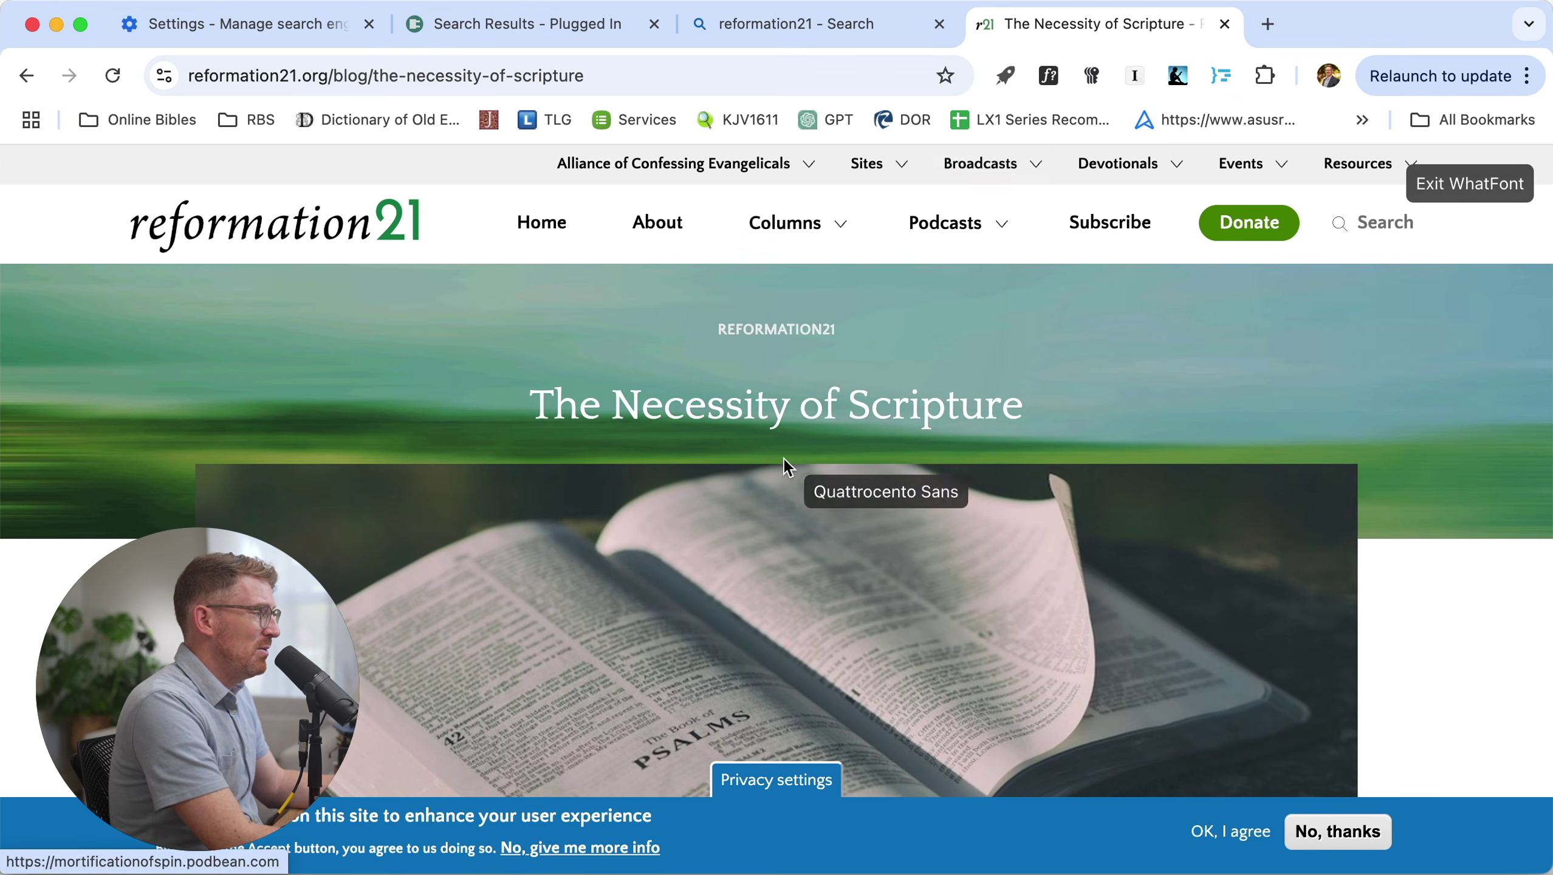
pyautogui.press('Escape')
pyautogui.scroll(-10, 771, 570)
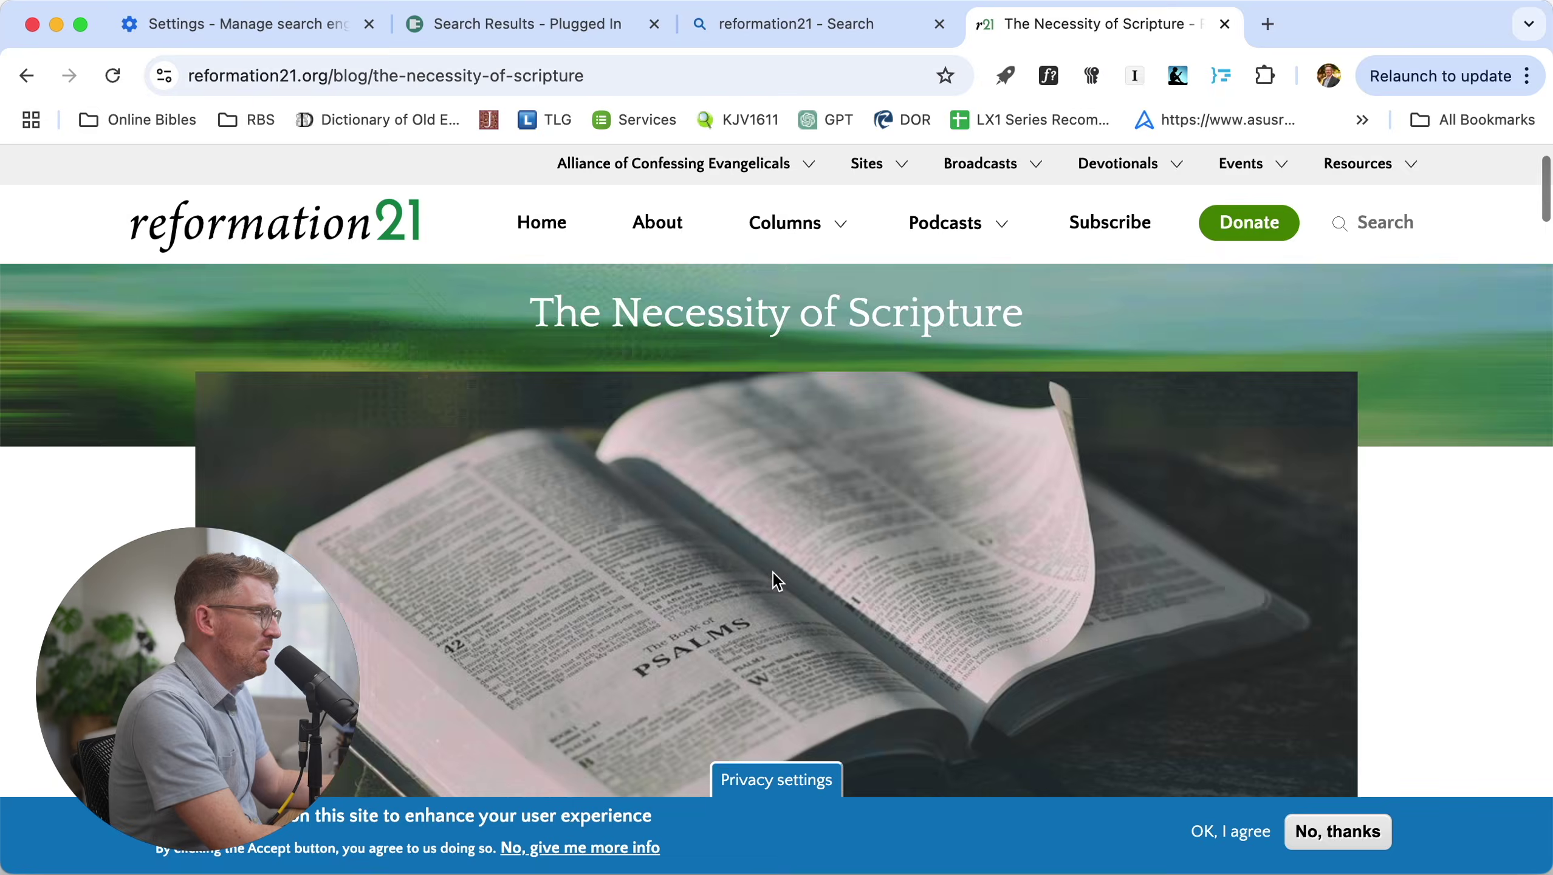
pyautogui.click(1047, 75)
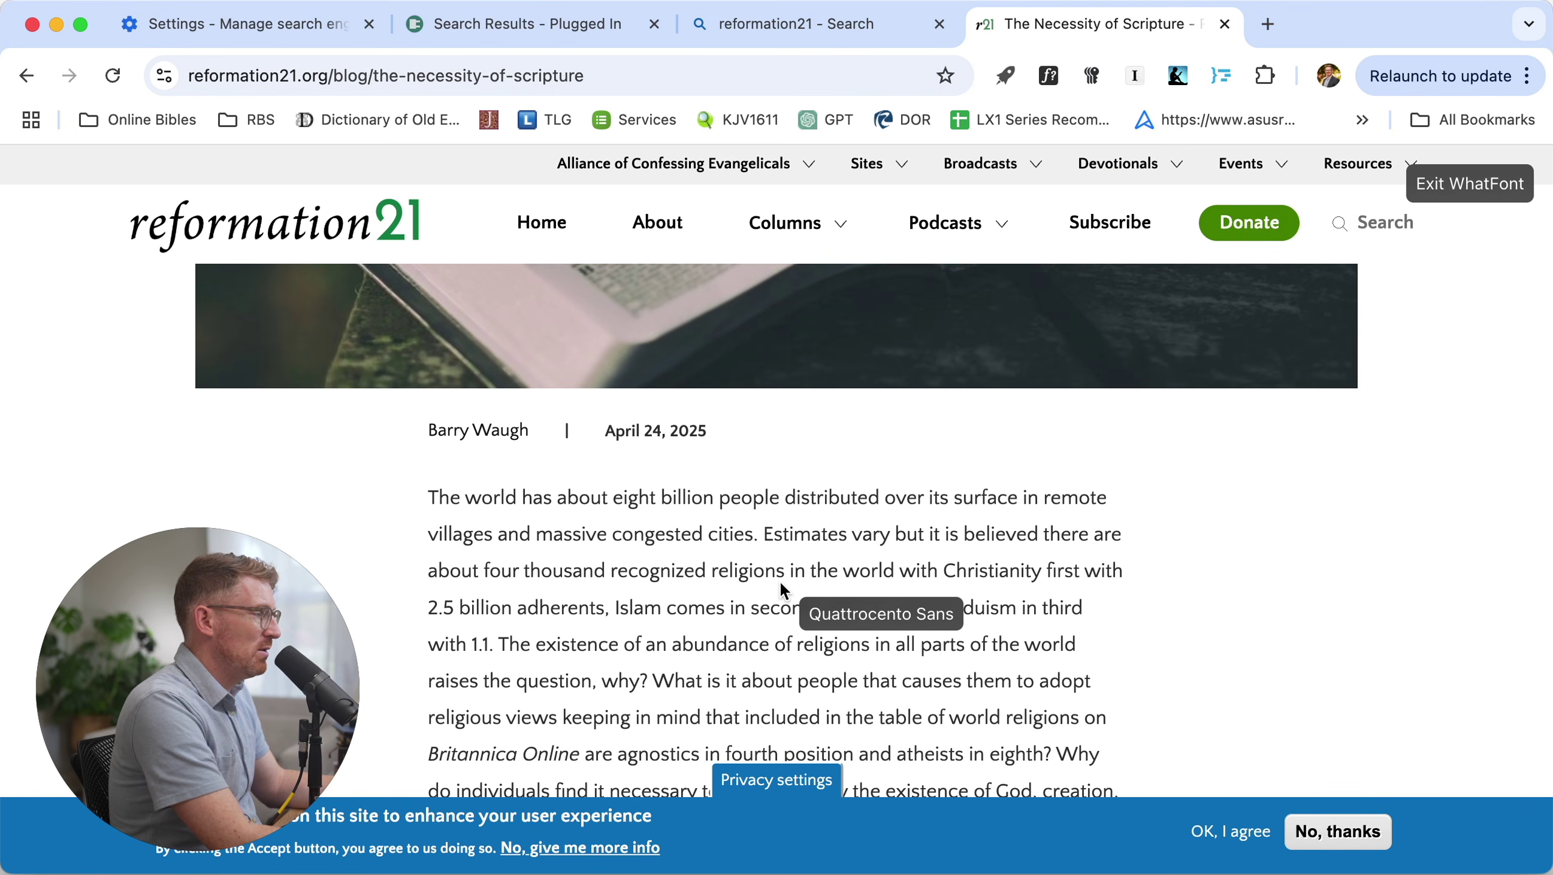
pyautogui.press('Escape')
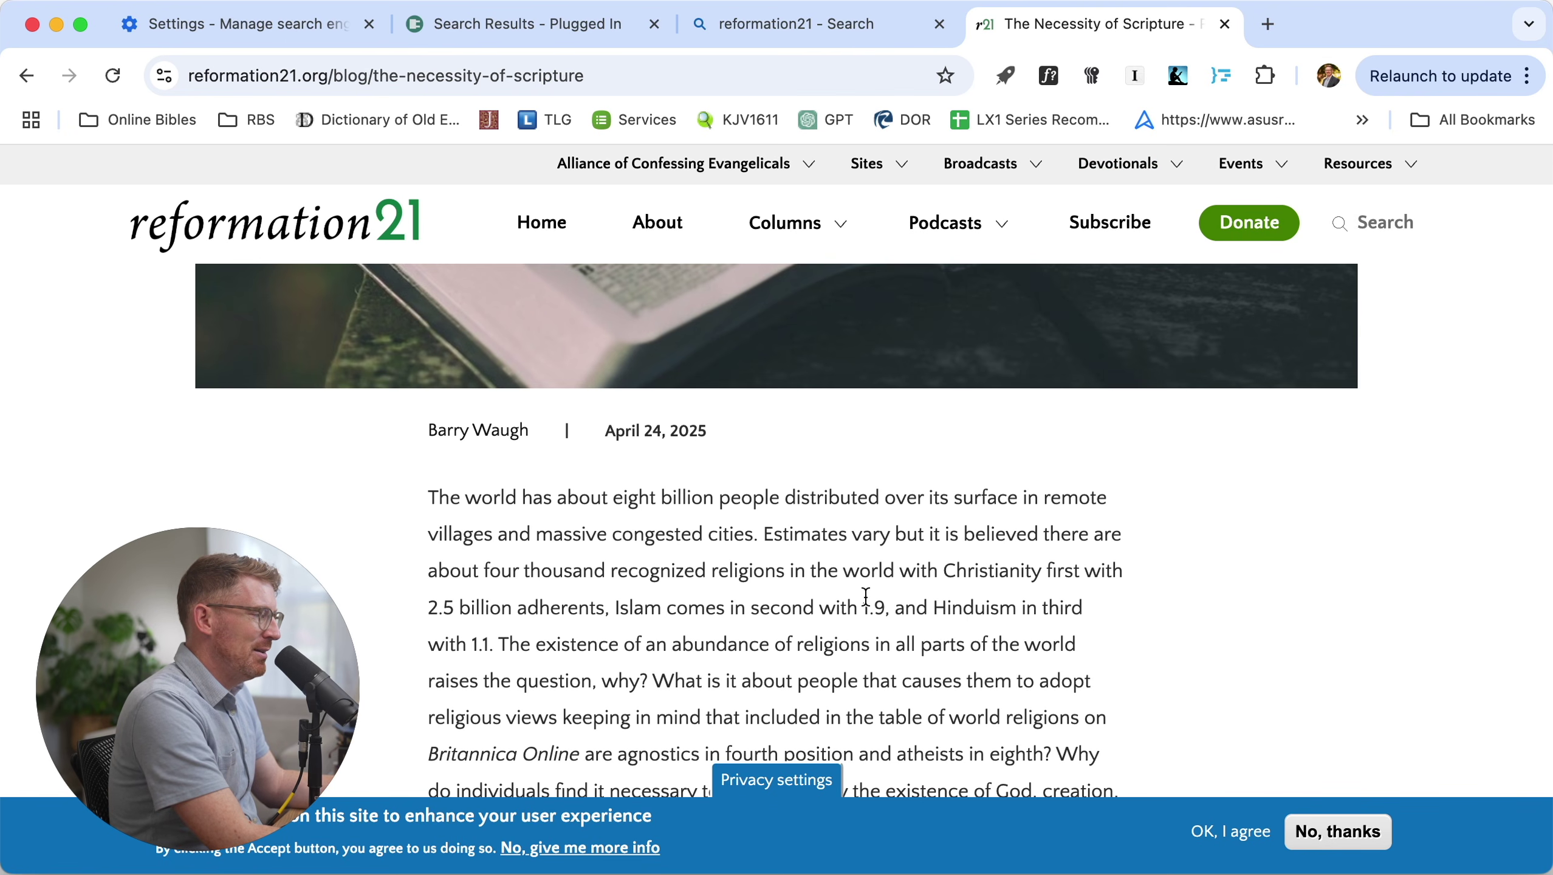
# Look through the list of installed browser extensions down to its end and close it
pyautogui.scroll(10, 868, 600)
pyautogui.click(1085, 78)
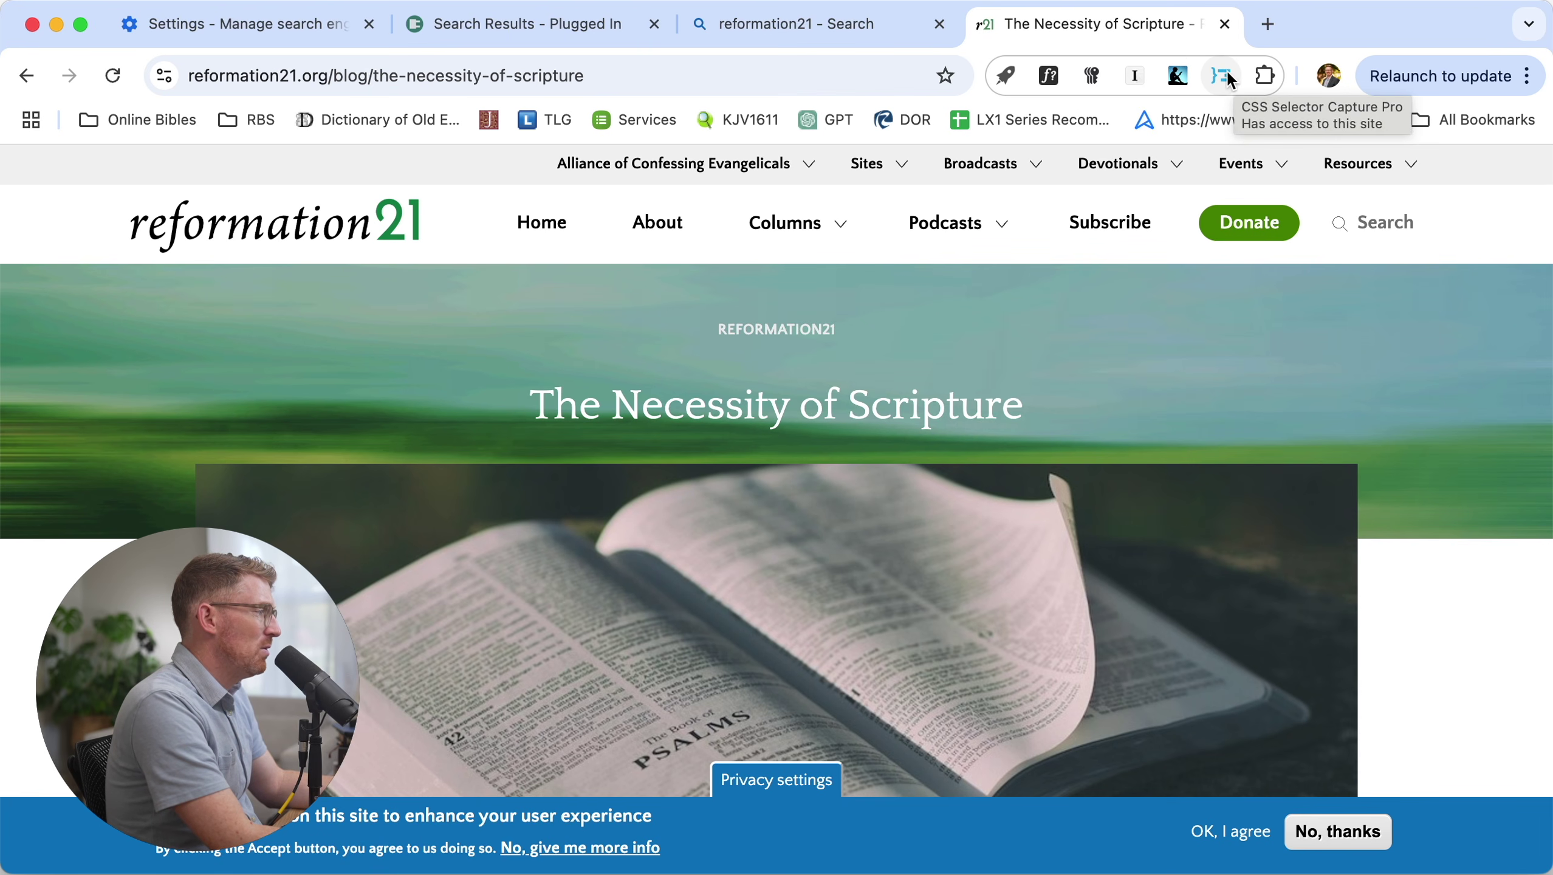
pyautogui.click(1265, 76)
pyautogui.scroll(-6, 1046, 461)
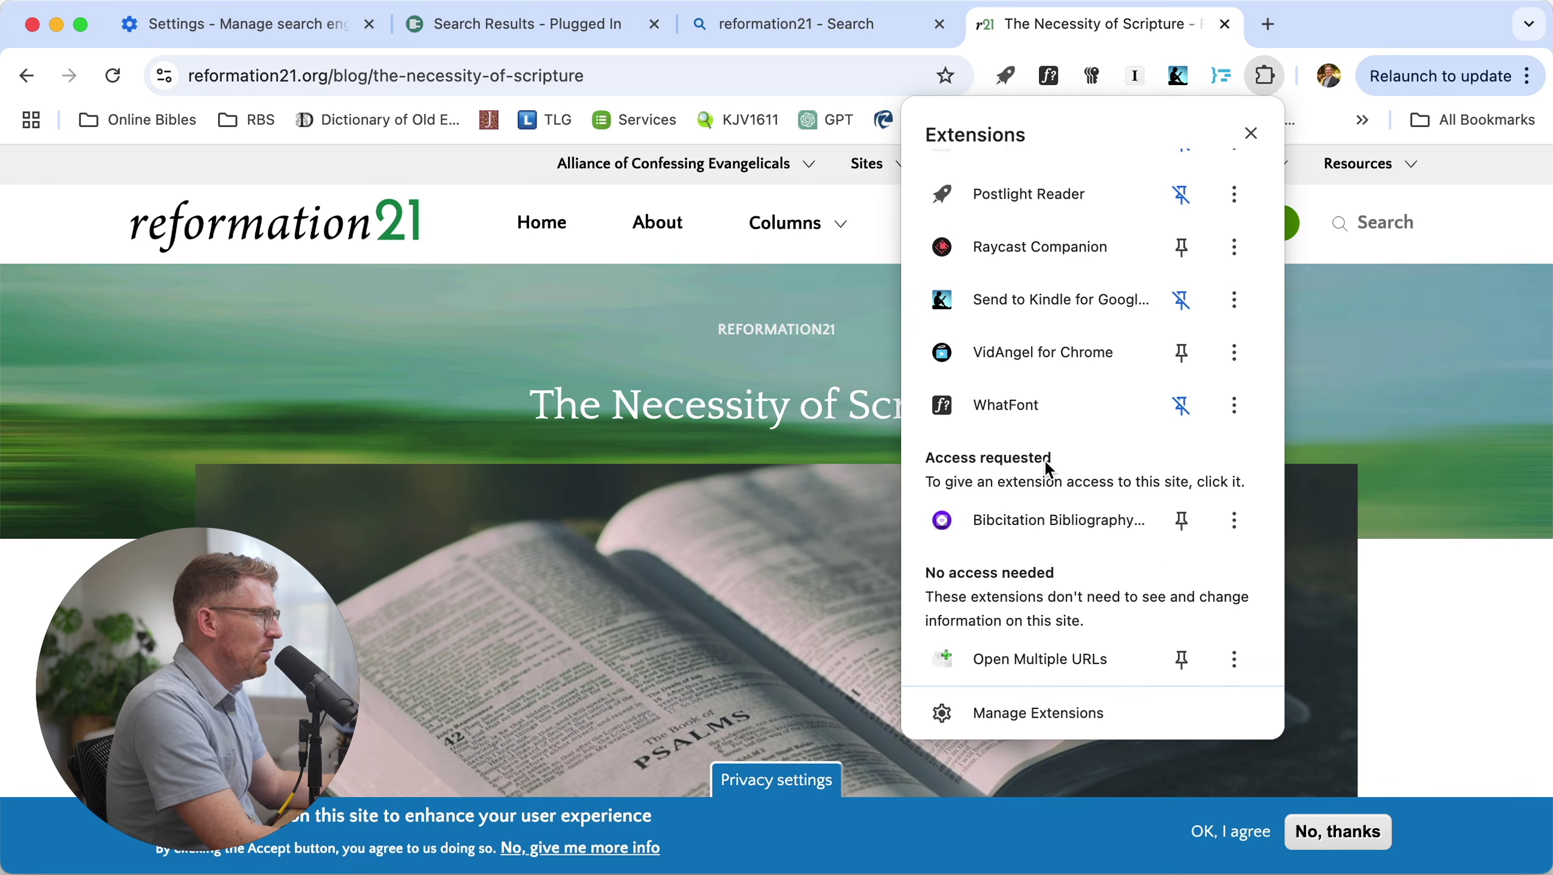
pyautogui.click(1400, 352)
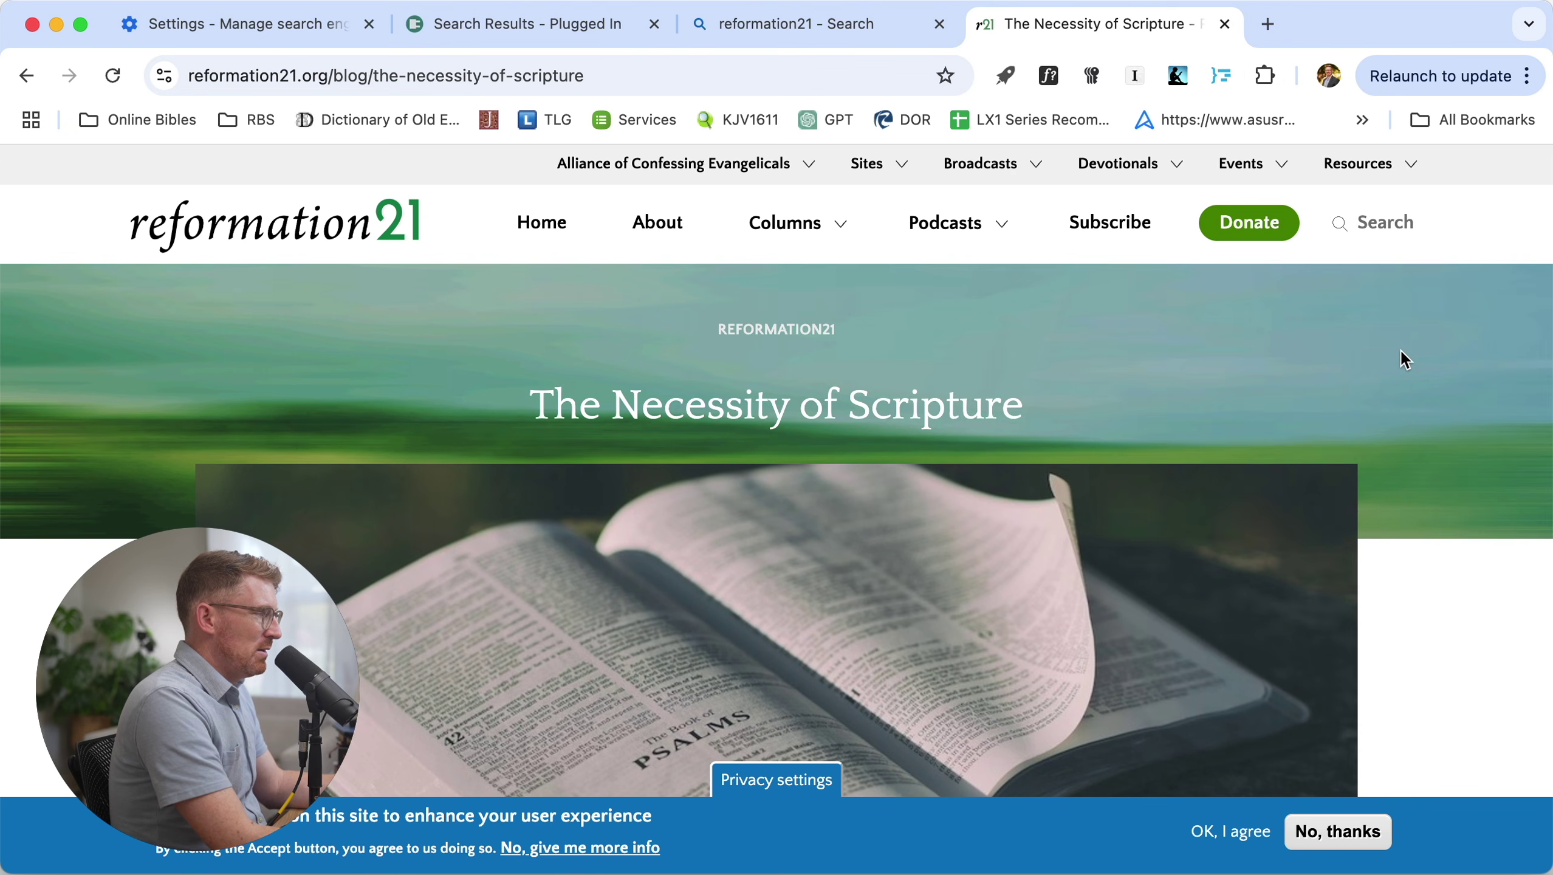
pyautogui.moveTo(45, 720)
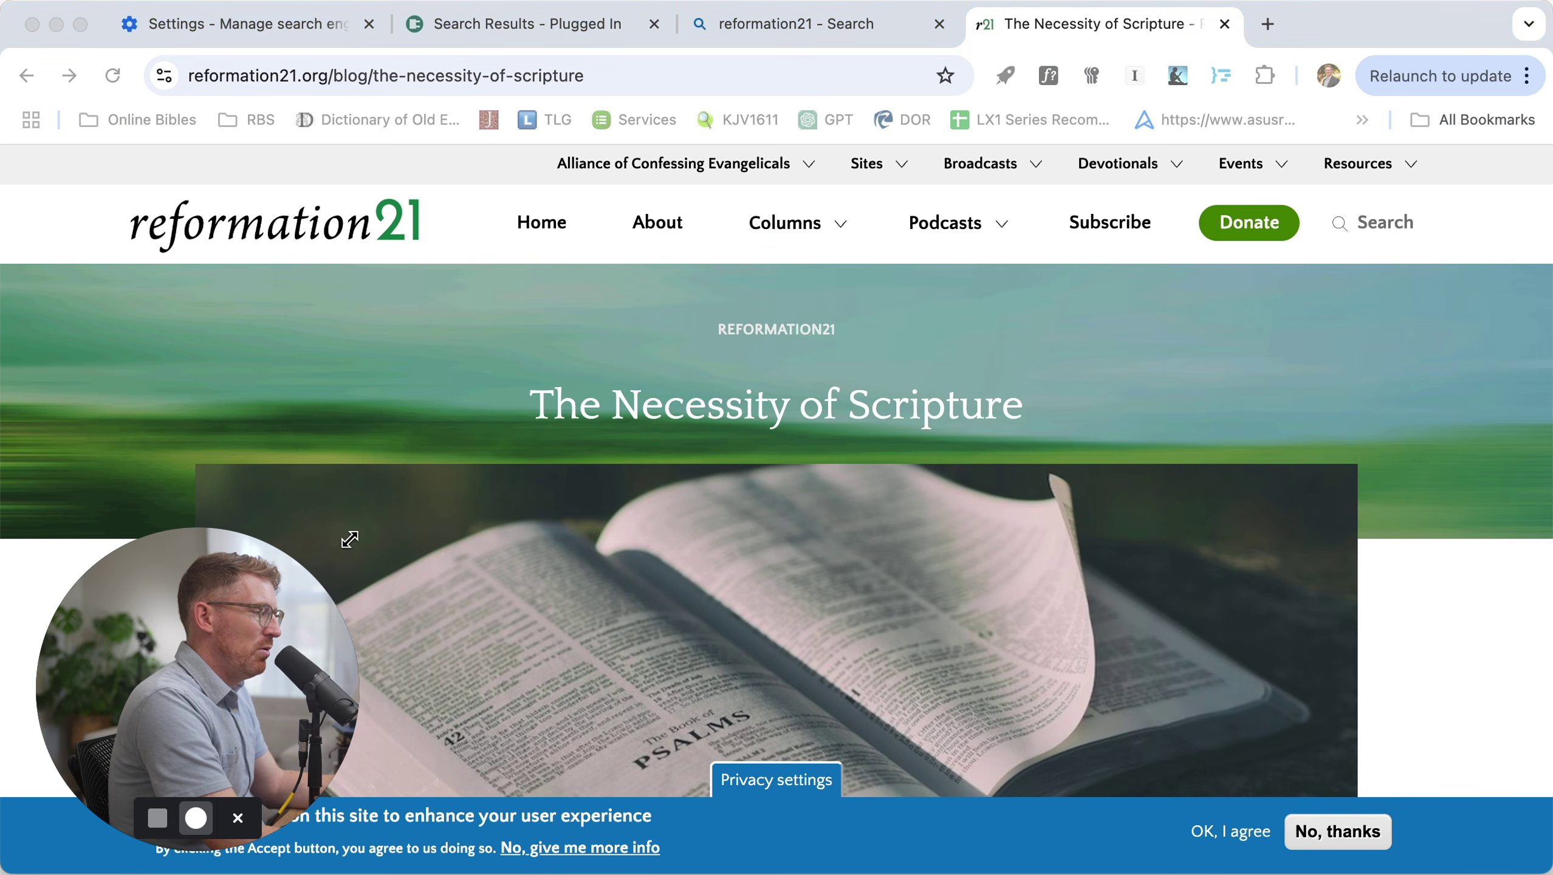
pyautogui.moveTo(346, 537); pyautogui.dragTo(804, 304)
pyautogui.moveTo(515, 402); pyautogui.dragTo(884, 395)
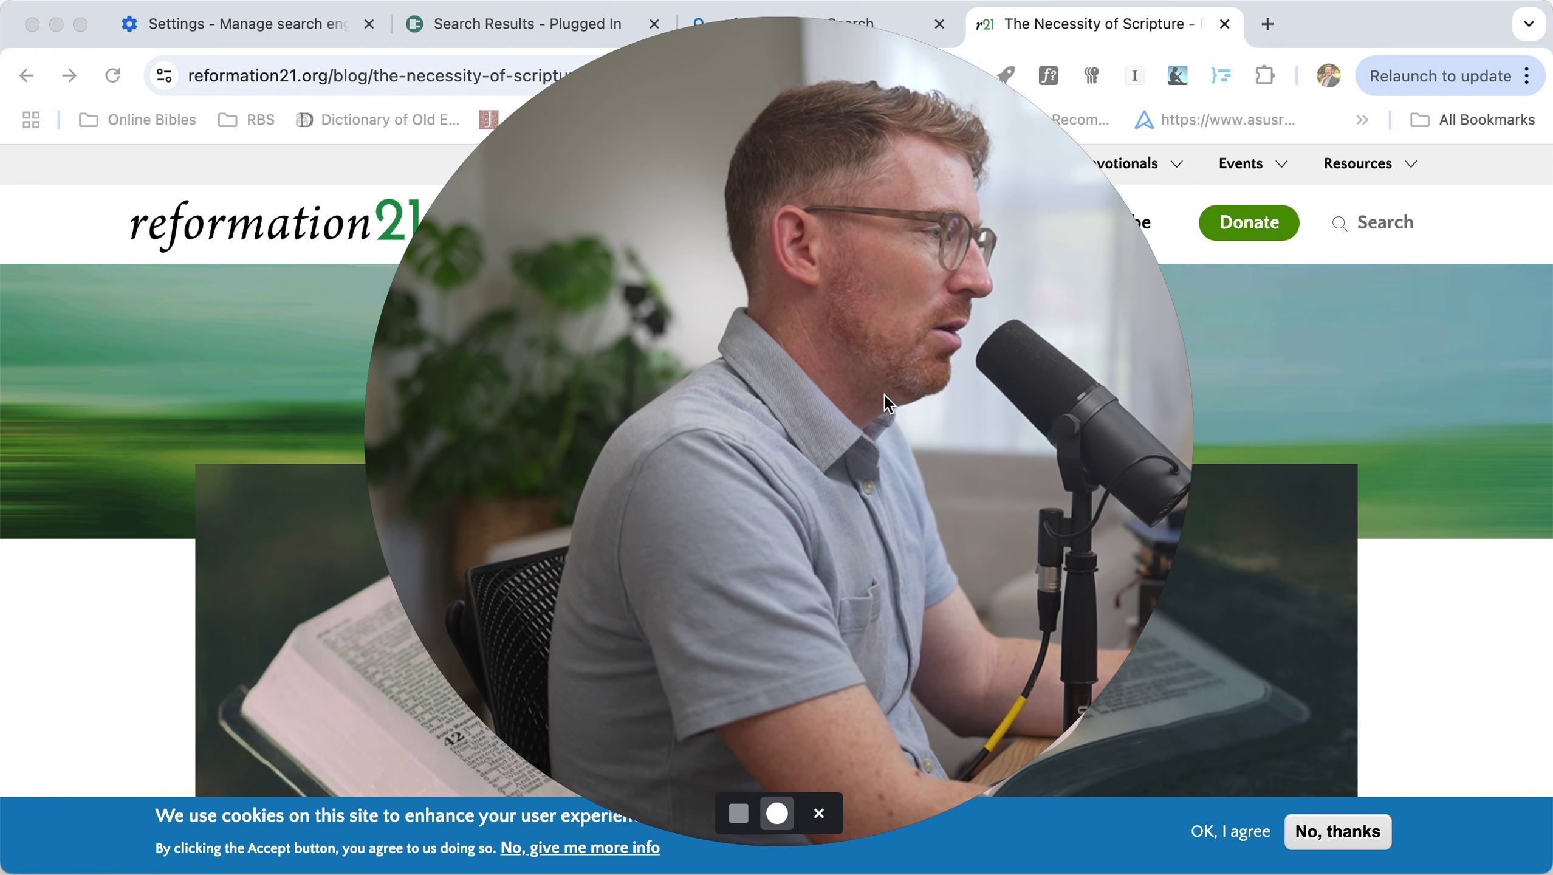
pyautogui.click(110, 680)
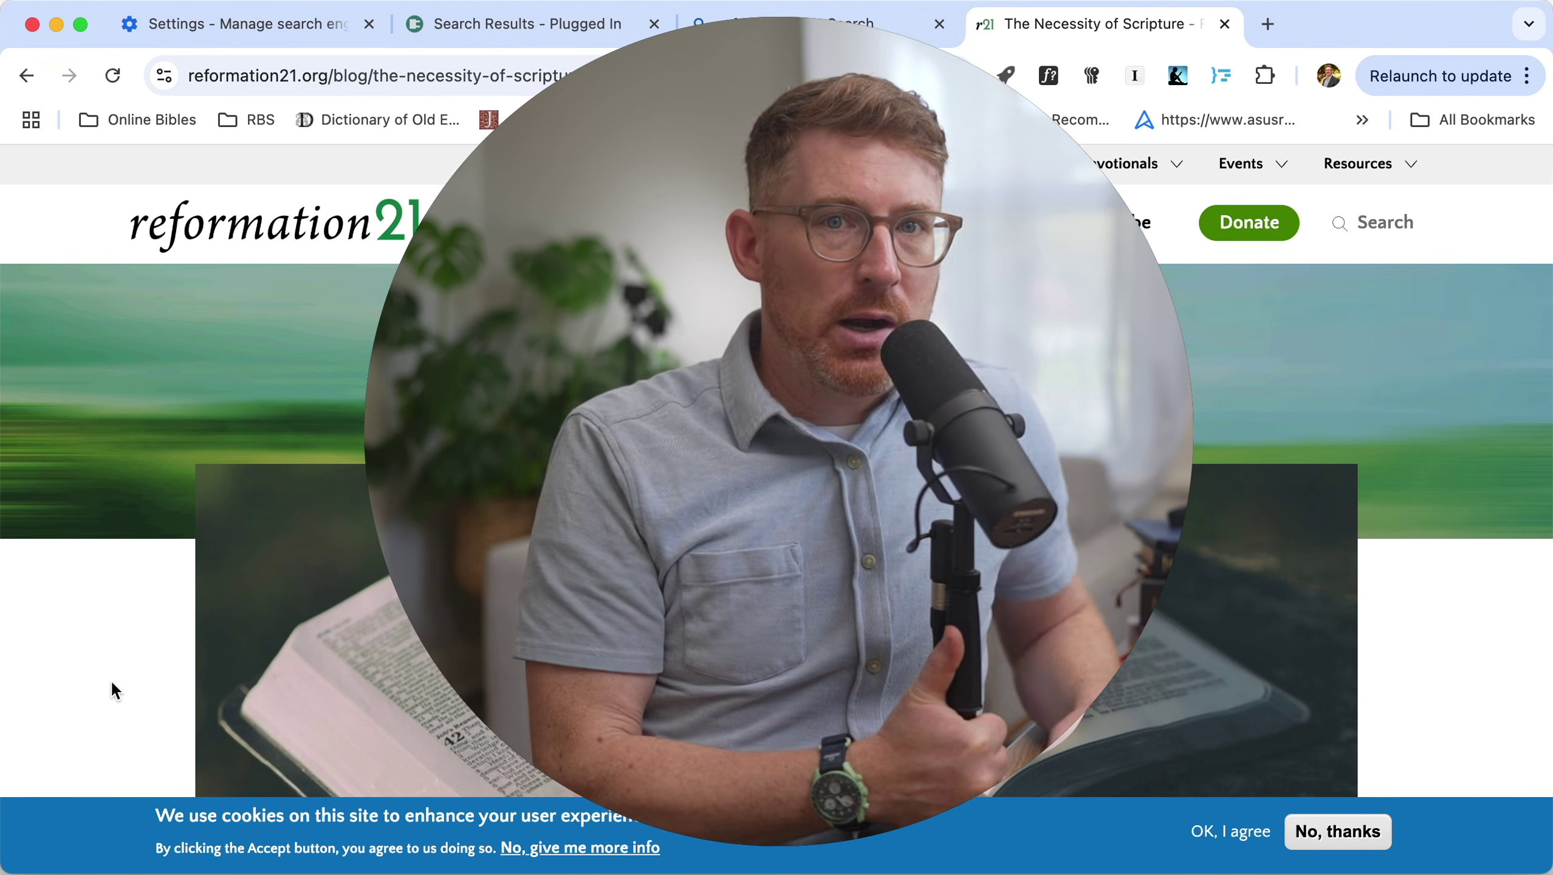